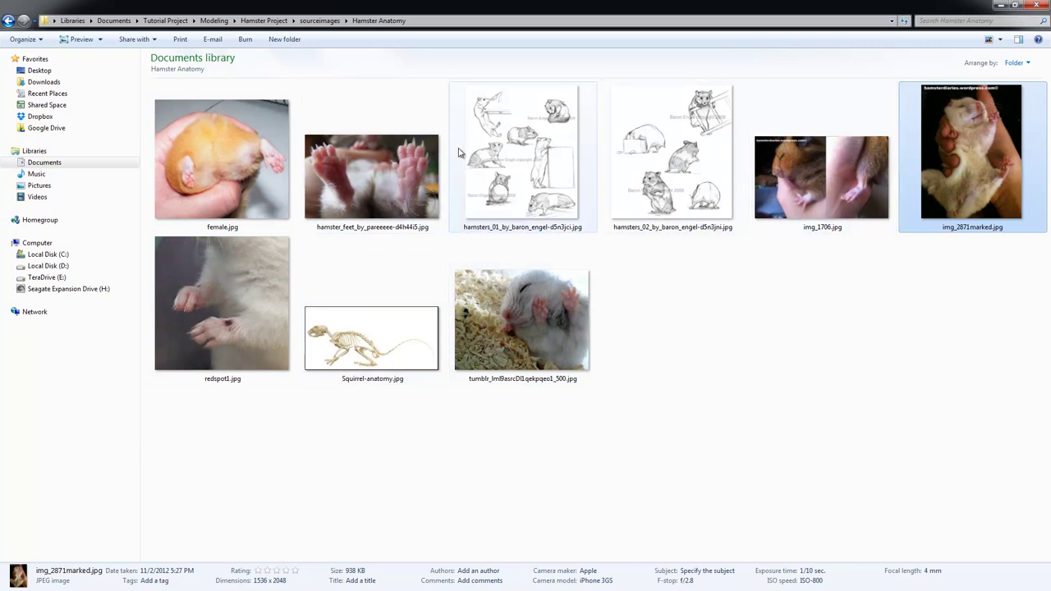
Step: Look over the hamster anatomy reference images, and switch to Autodesk Maya
mouse_move(453, 171)
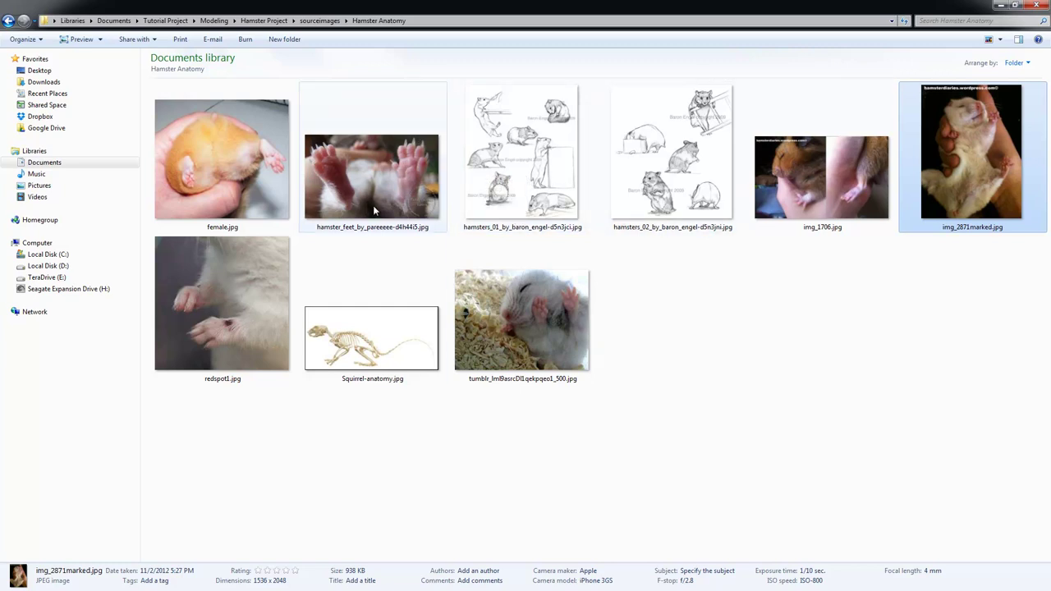
mouse_move(364, 221)
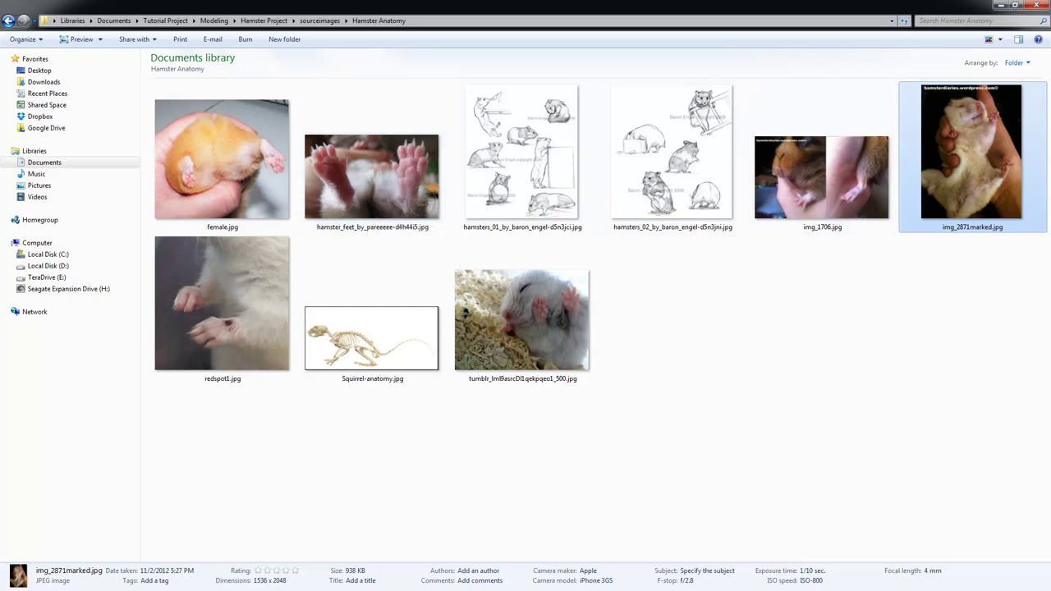
key(alt+Tab)
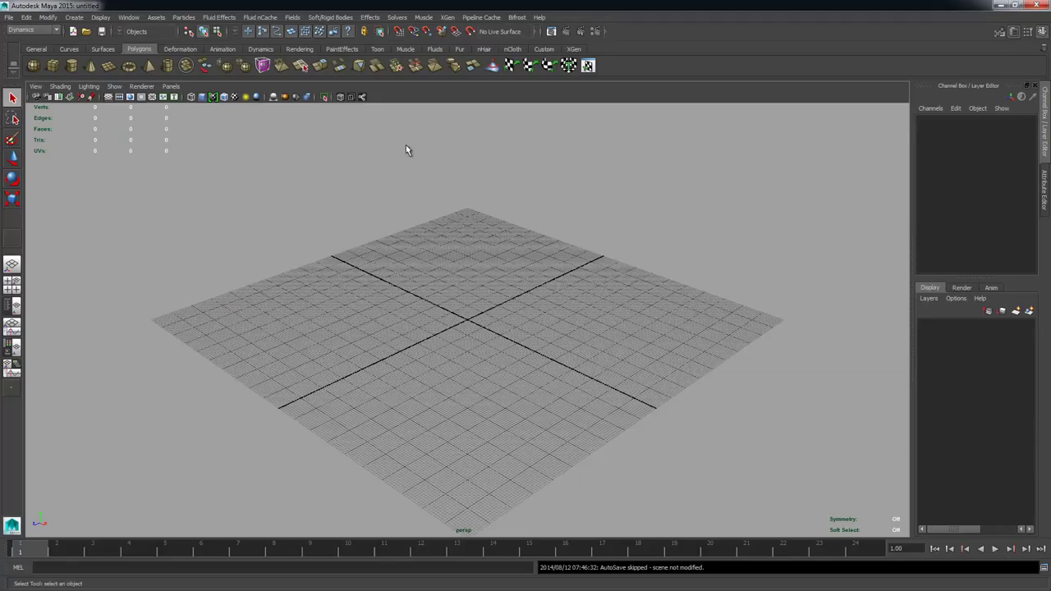
click(9, 18)
mouse_move(18, 252)
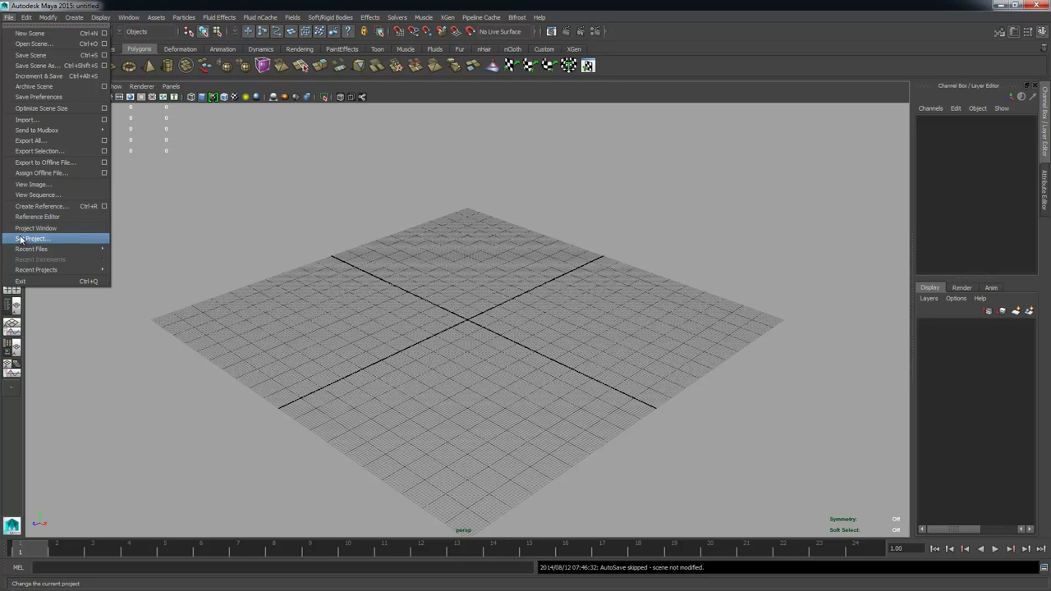
click(592, 361)
scroll(620, 338, up, 3)
mouse_move(620, 343)
alt+mouse_down()
mouse_move(540, 356)
mouse_move(617, 378)
mouse_move(509, 279)
mouse_move(456, 350)
mouse_move(633, 330)
alt+mouse_up()
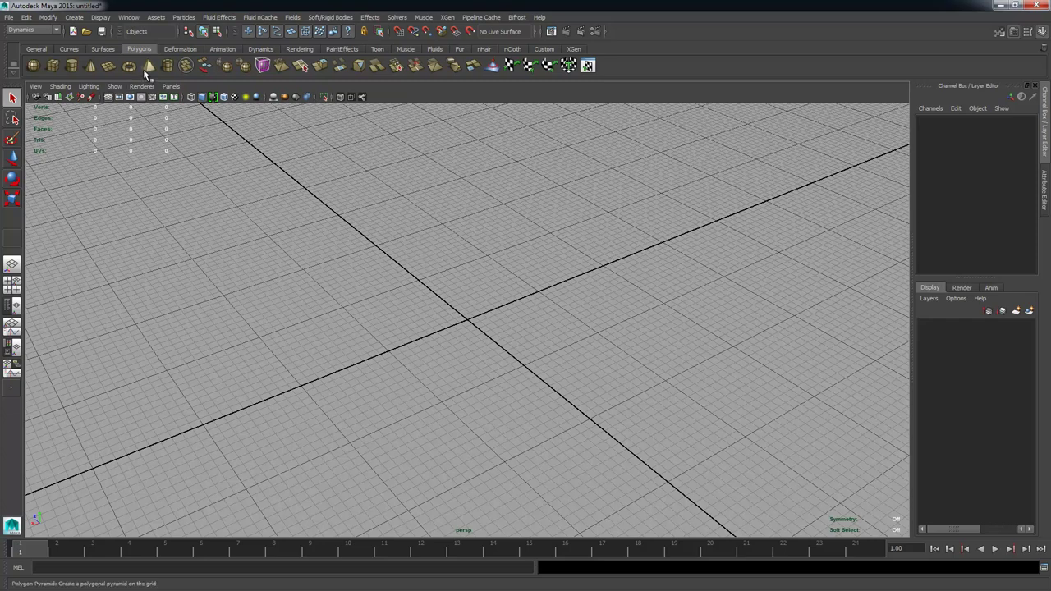
Step: Open the grid options, reset them to the default settings and apply them to the viewport
click(128, 17)
mouse_move(104, 17)
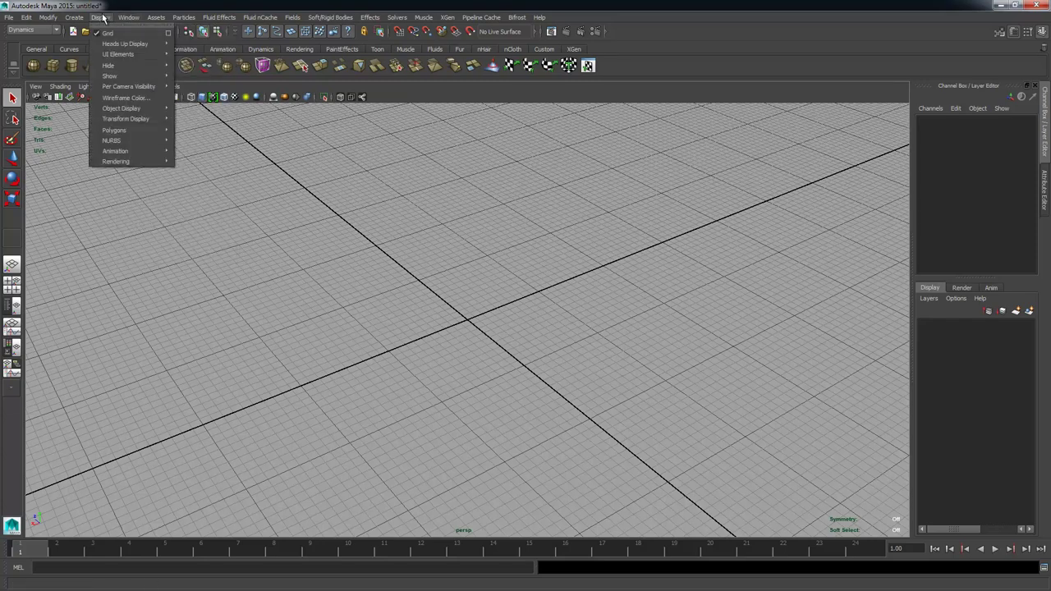
click(169, 34)
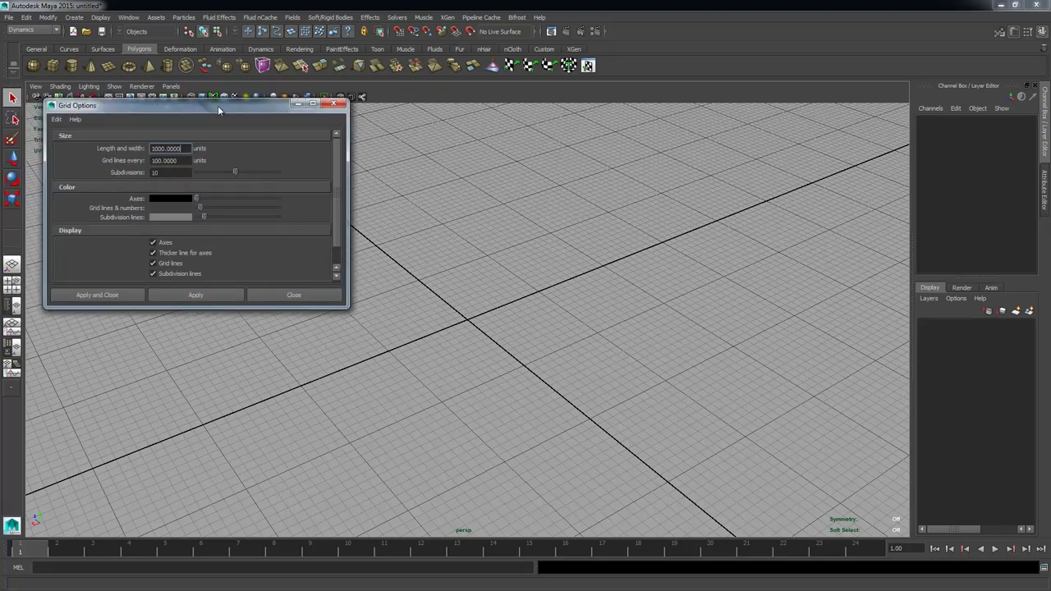
drag(218, 105, 415, 162)
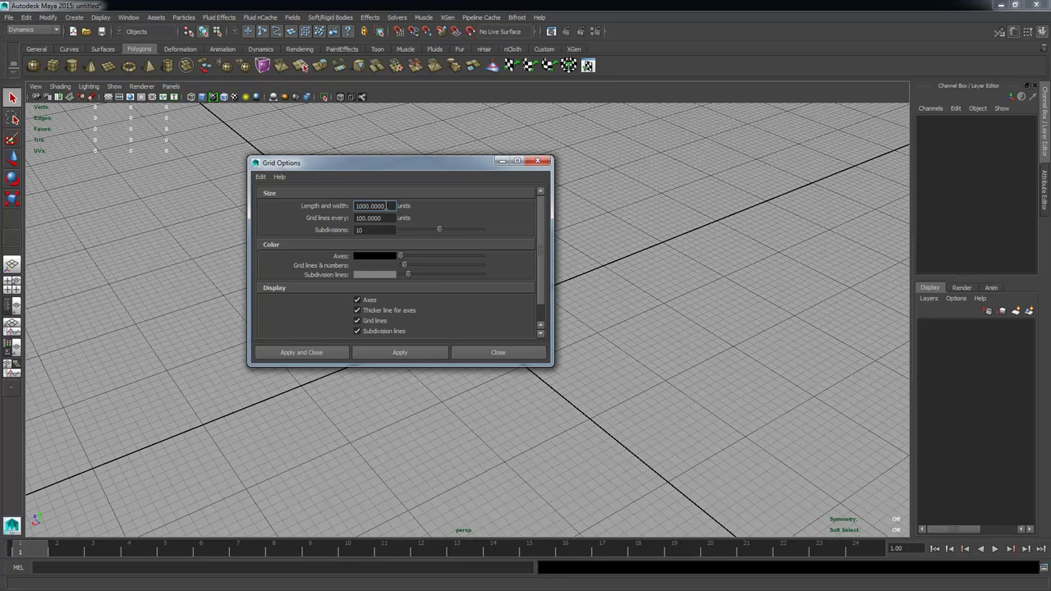
drag(388, 206, 222, 196)
click(260, 177)
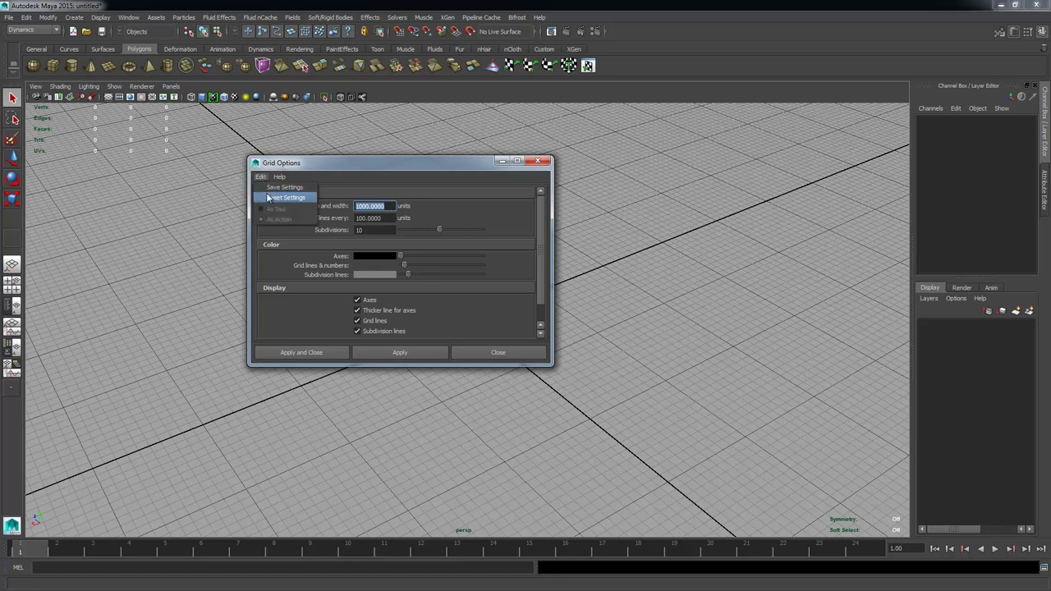
click(271, 198)
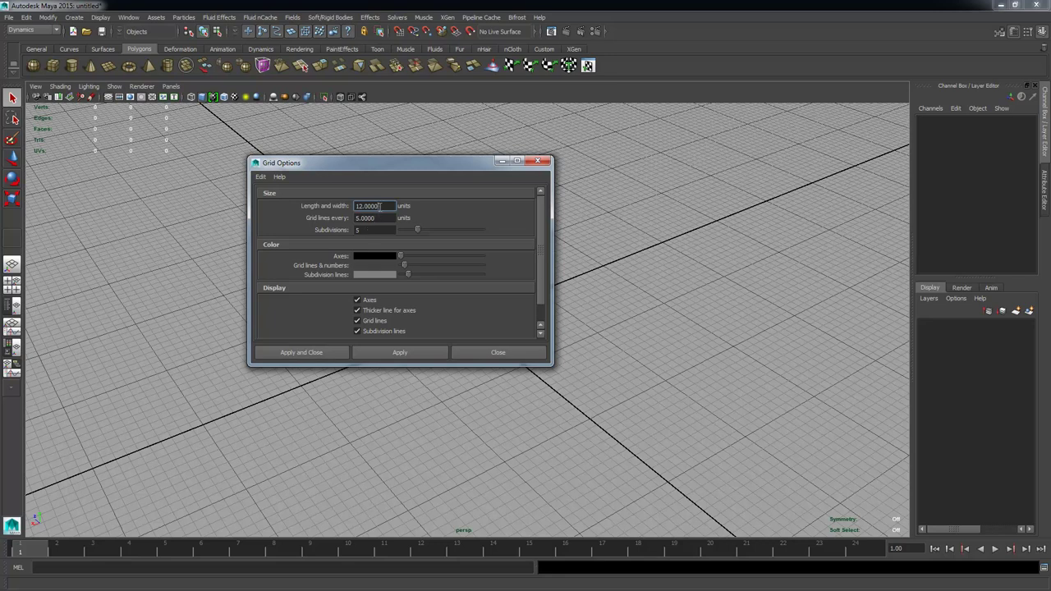
drag(382, 206, 336, 208)
click(383, 352)
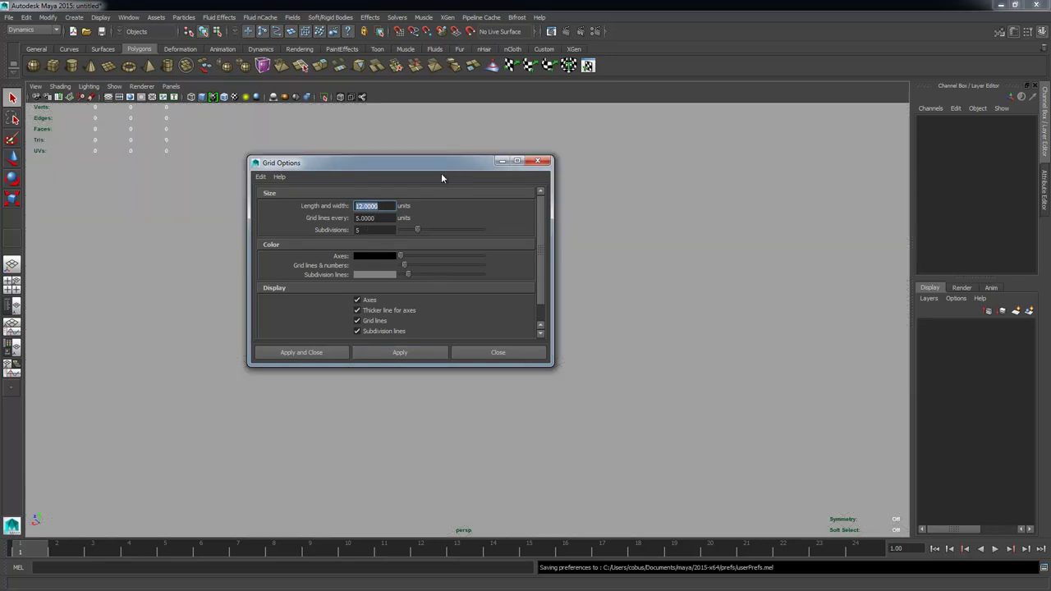
drag(441, 165, 180, 164)
alt+right_drag(575, 347, 840, 396)
alt+drag(840, 396, 580, 387)
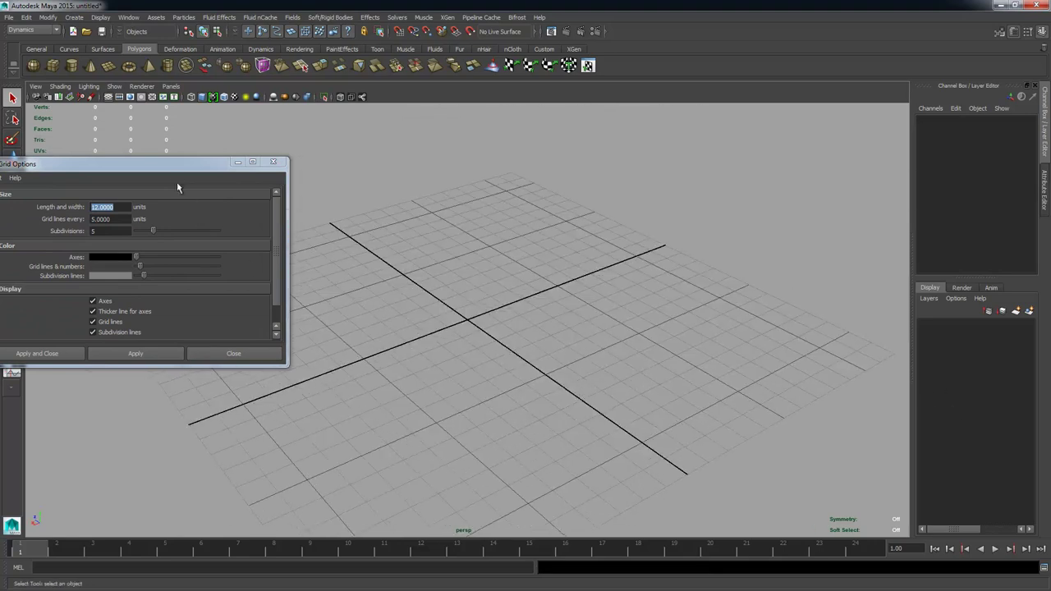
Step: Set the grid's length and width to 1000 units, grid lines every 10 units and subdivisions to 1, and apply
drag(182, 164, 239, 134)
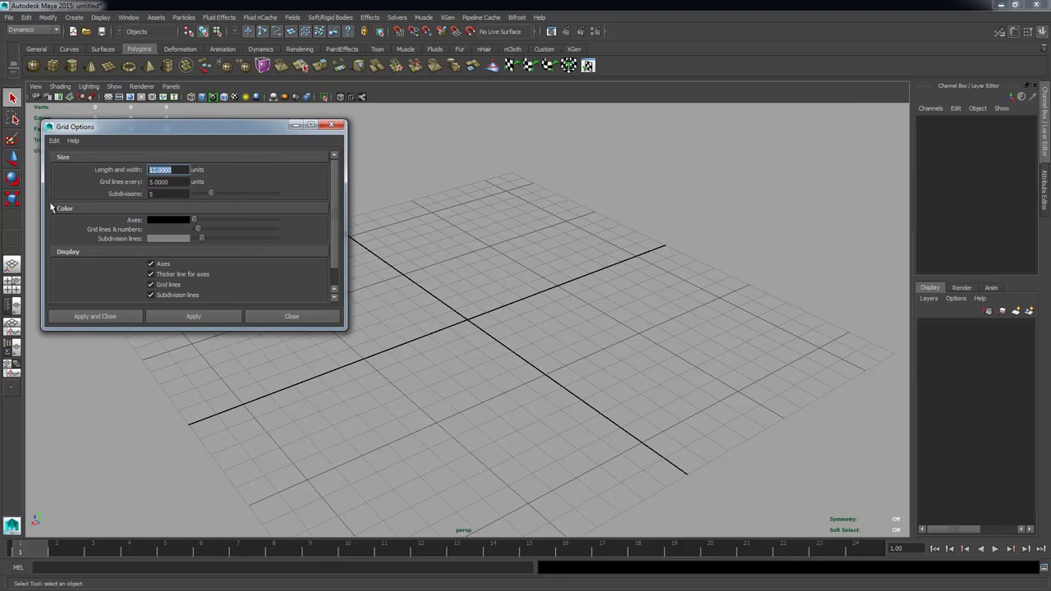
text(1000)
key(Return)
key(Tab)
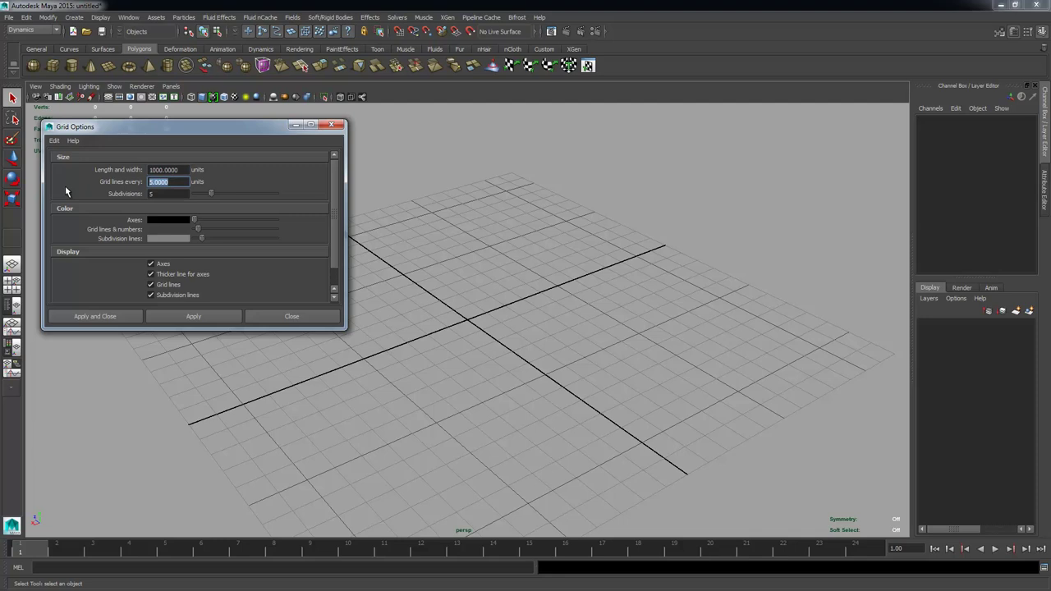
text(10)
key(Return)
double_click(167, 195)
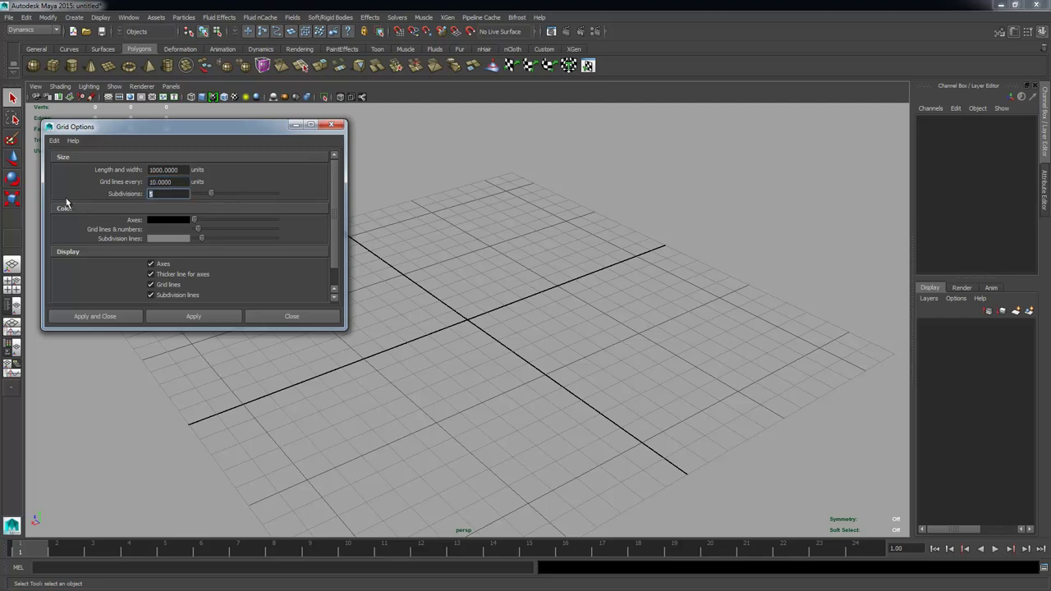
text(10)
mouse_move(201, 238)
mouse_down()
mouse_move(253, 241)
mouse_move(201, 248)
mouse_up()
click(181, 318)
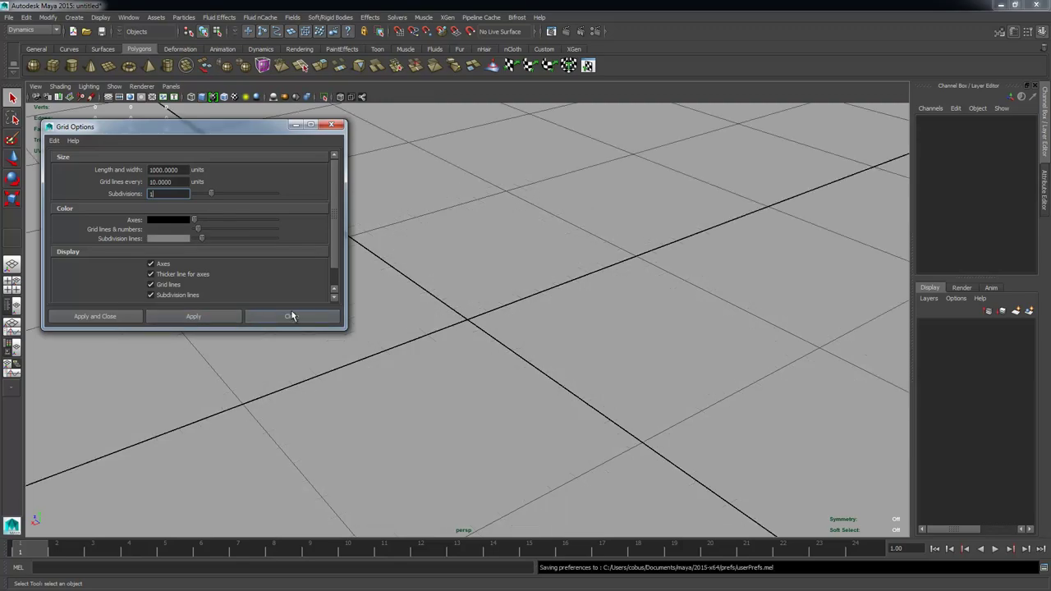
click(292, 316)
alt+right_drag(514, 275, 156, 261)
alt+drag(353, 292, 362, 386)
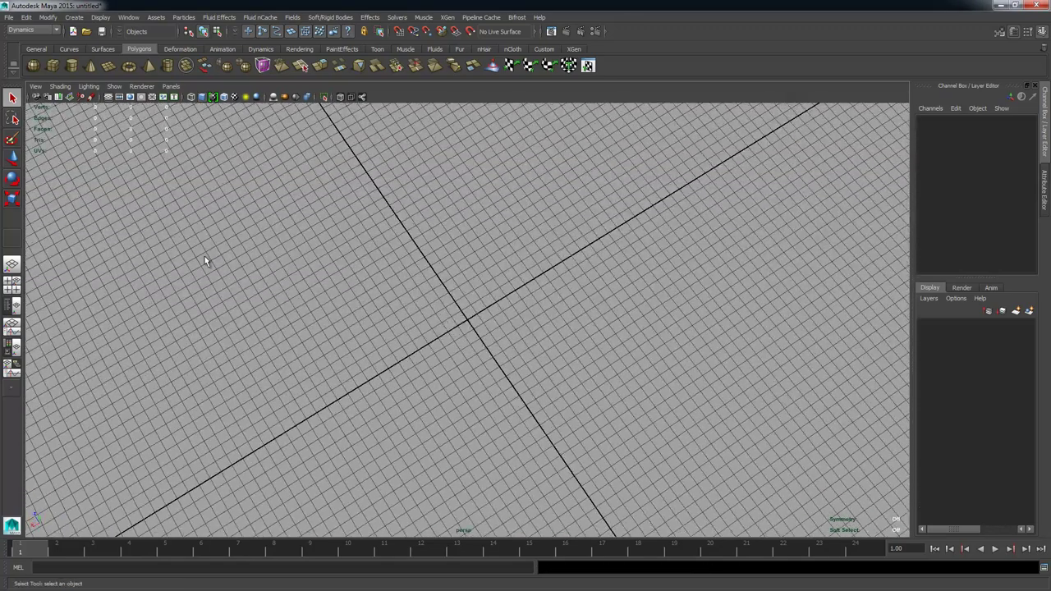
Step: Reopen the grid options, set grid lines every 100 units with 10 subdivisions, and apply
click(98, 18)
click(167, 35)
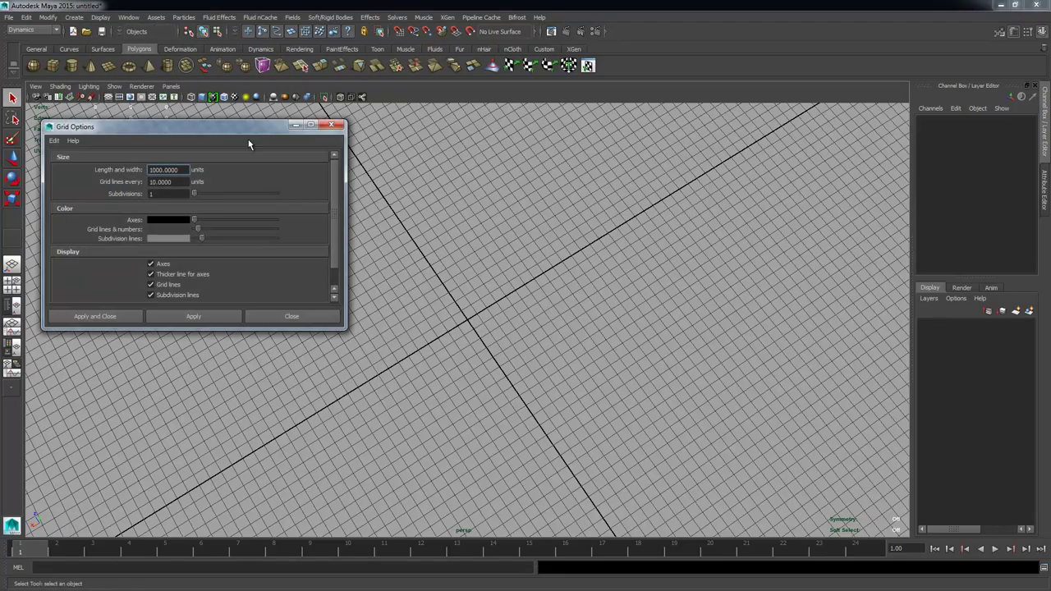
alt+right_drag(471, 279, 665, 319)
alt+drag(666, 320, 667, 352)
alt+drag(531, 350, 551, 326)
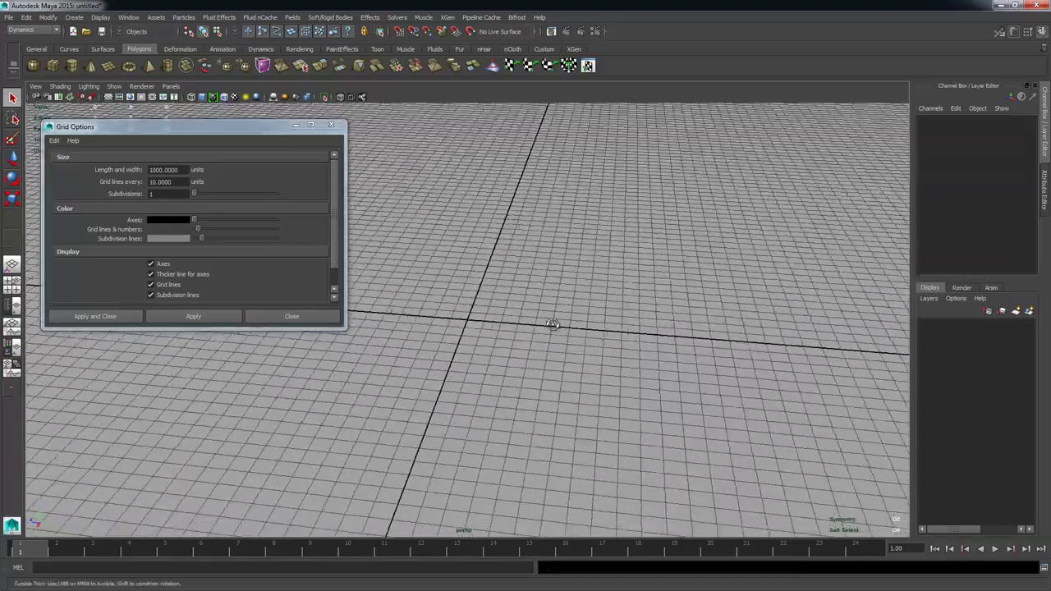
alt+right_drag(551, 326, 619, 327)
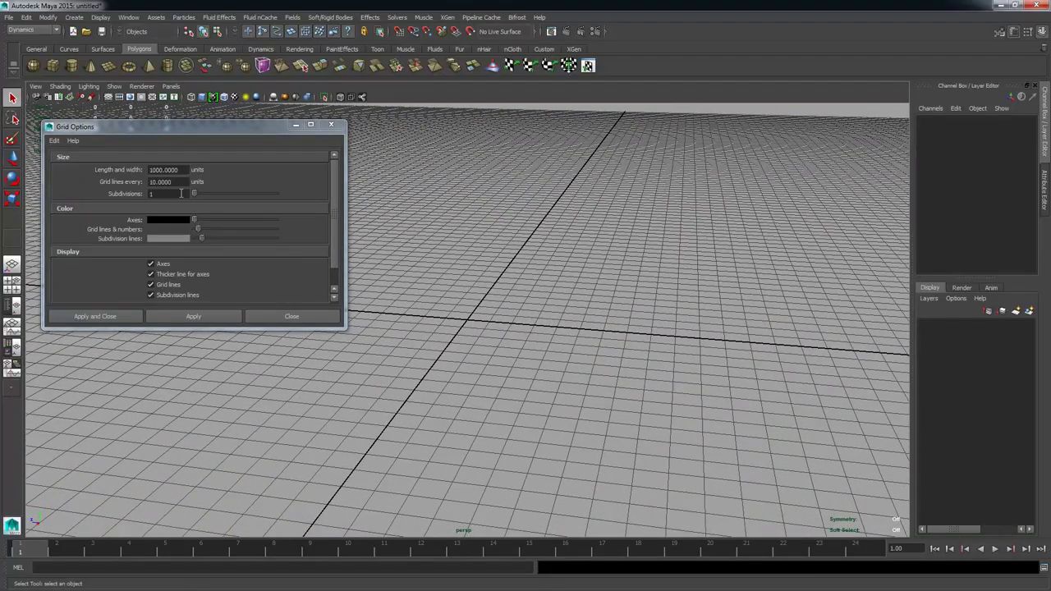
drag(182, 182, 52, 190)
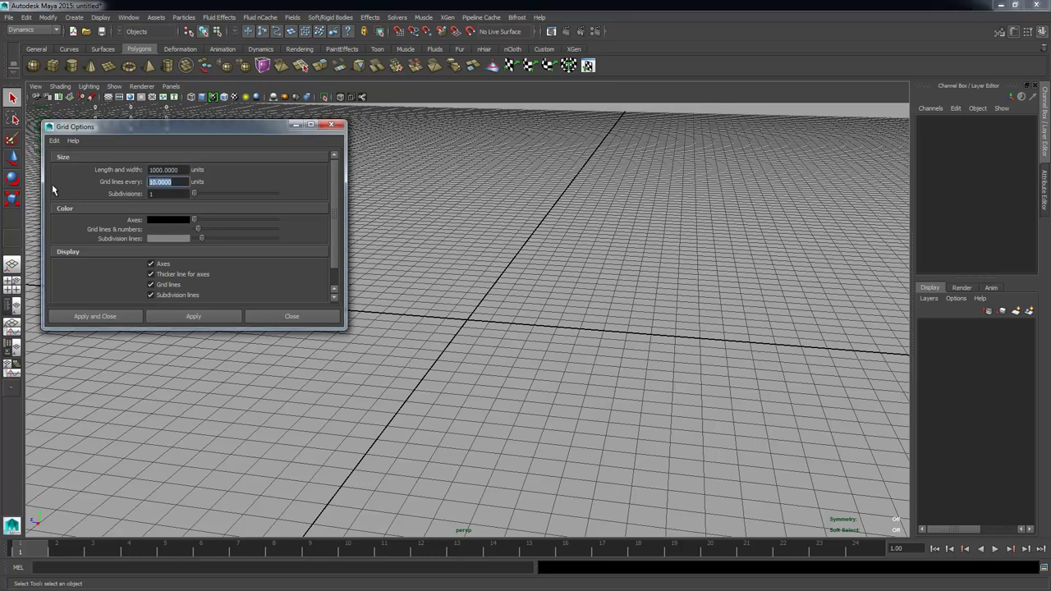
text(100)
key(Tab)
text(10)
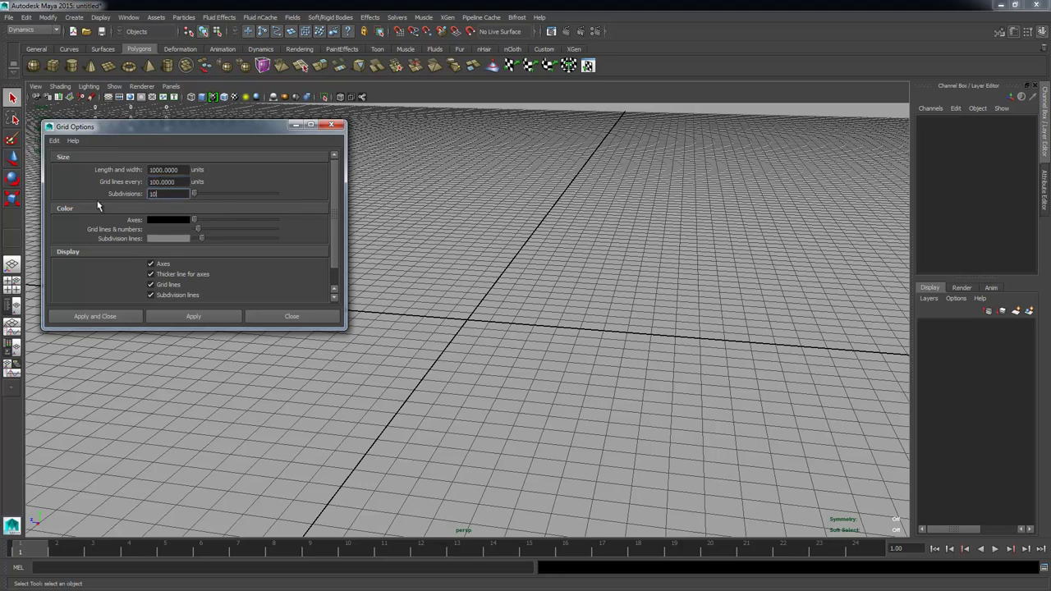
key(Return)
click(208, 320)
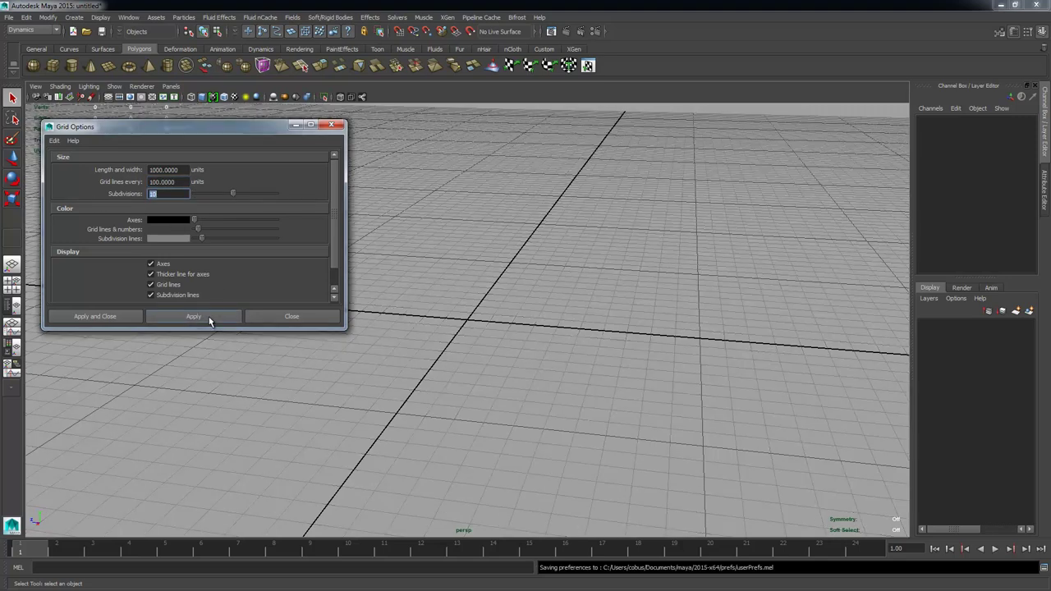
Step: Examine the spacing of the main grid lines and subdivisions from near and far, and close the grid options
alt+drag(688, 253, 596, 274)
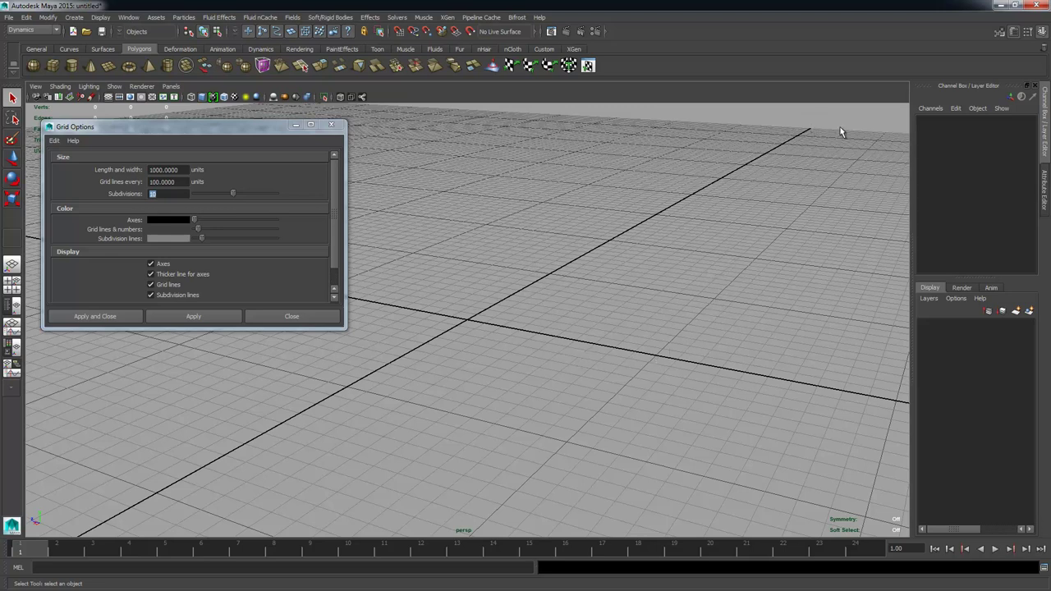
scroll(493, 312, up, 2)
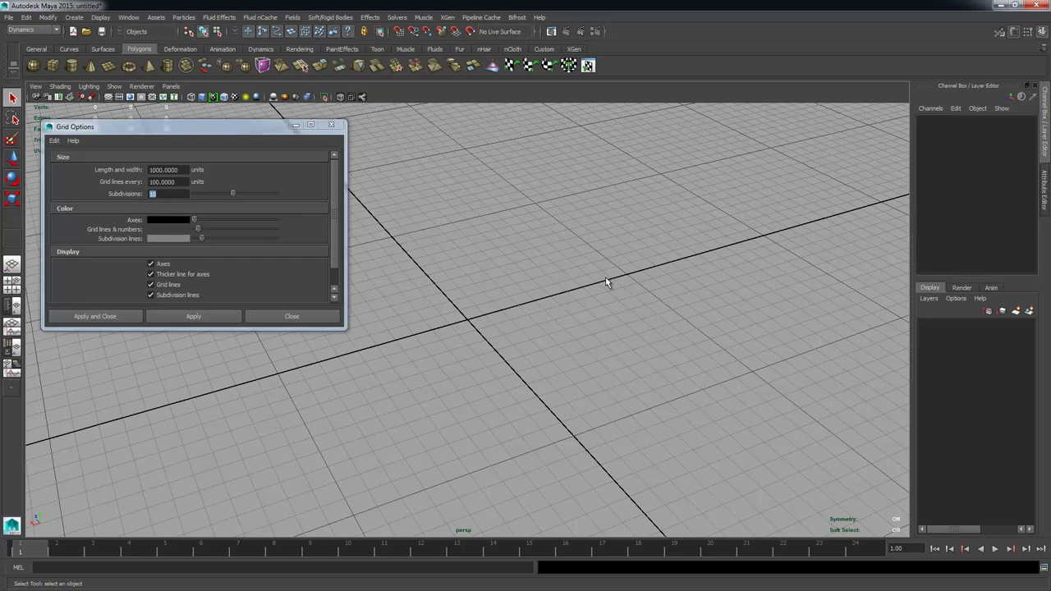
scroll(692, 348, up, 2)
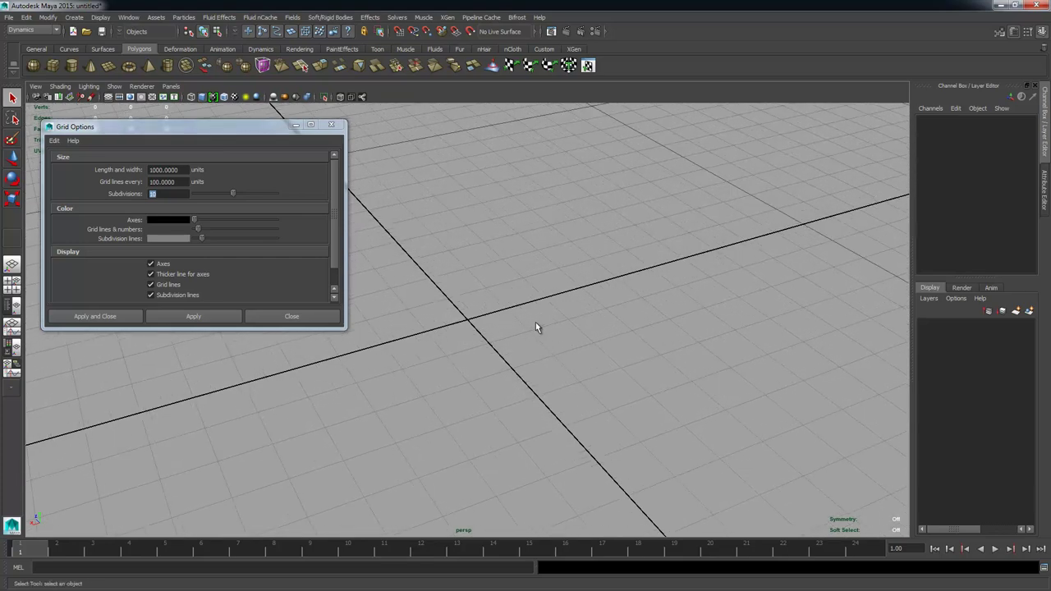
alt+drag(635, 303, 641, 277)
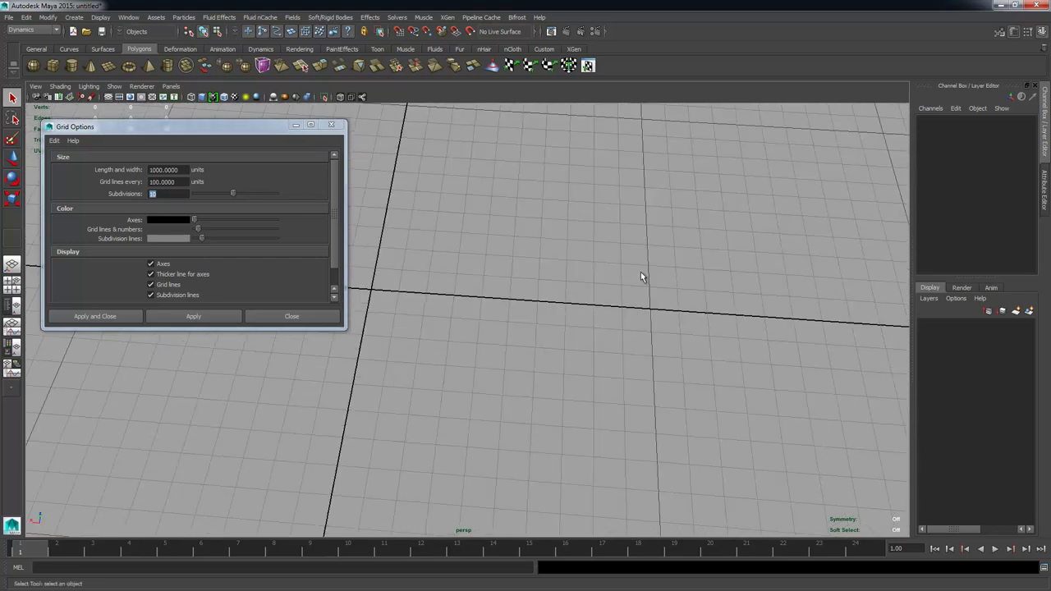
alt+drag(518, 409, 385, 380)
alt+right_drag(392, 361, 626, 363)
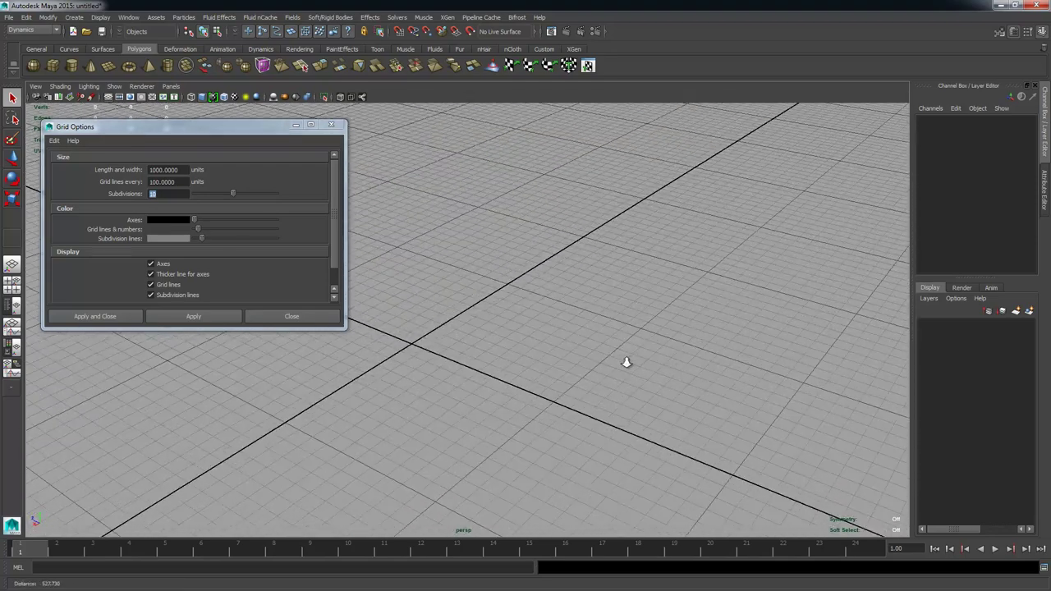
alt+drag(627, 363, 548, 388)
alt+middle_drag(517, 397, 549, 370)
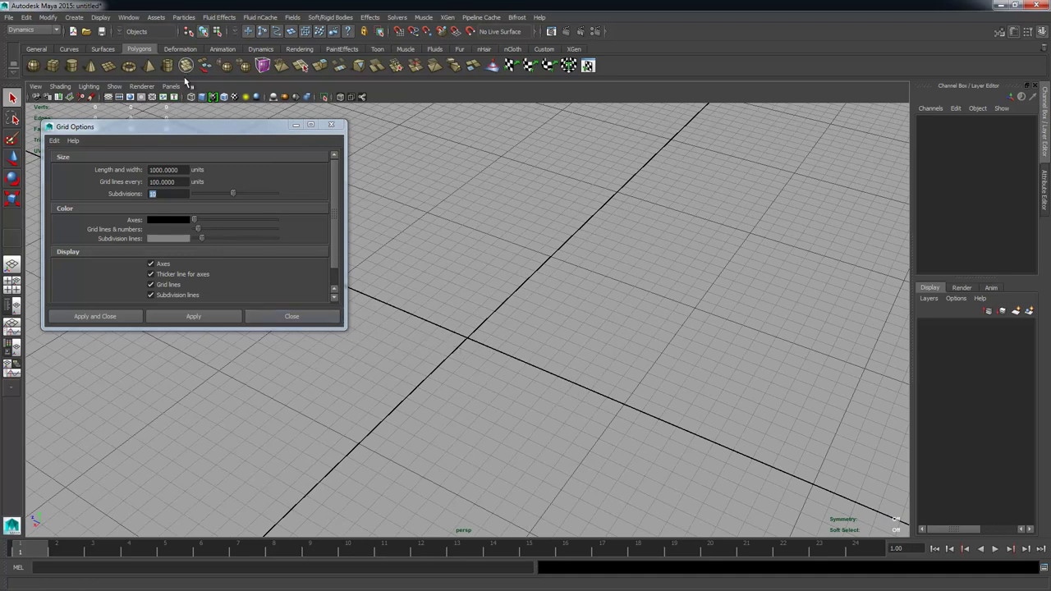
click(277, 315)
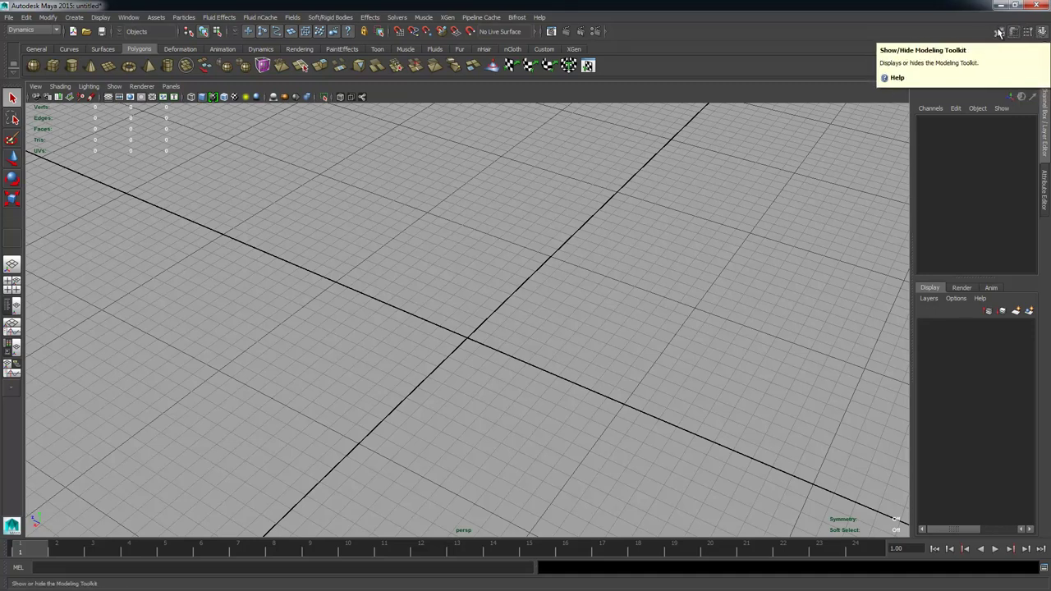
Step: Show the Modeling Toolkit and activate it
click(1000, 33)
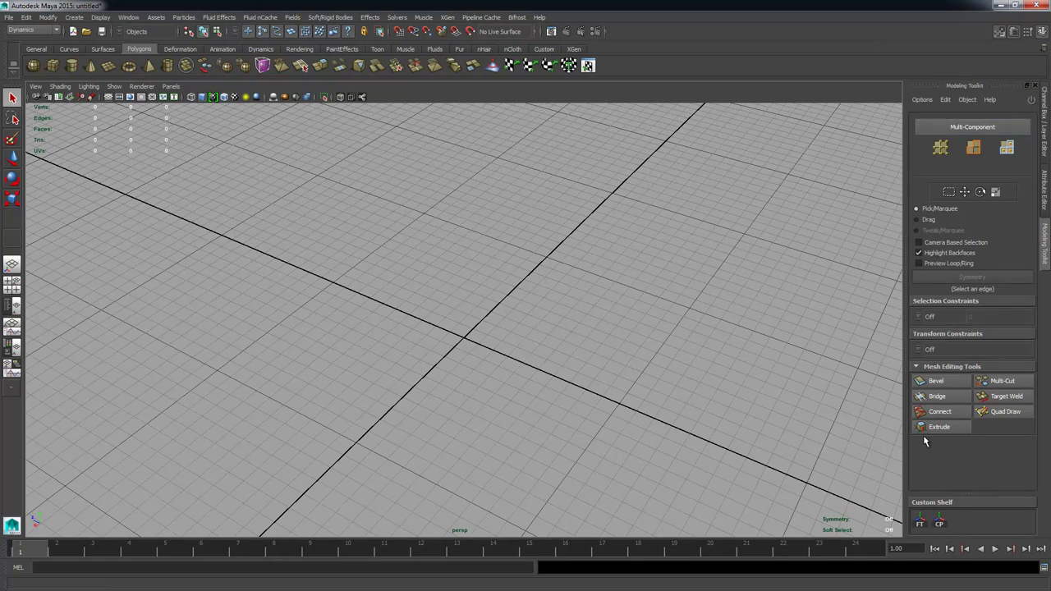
click(1032, 101)
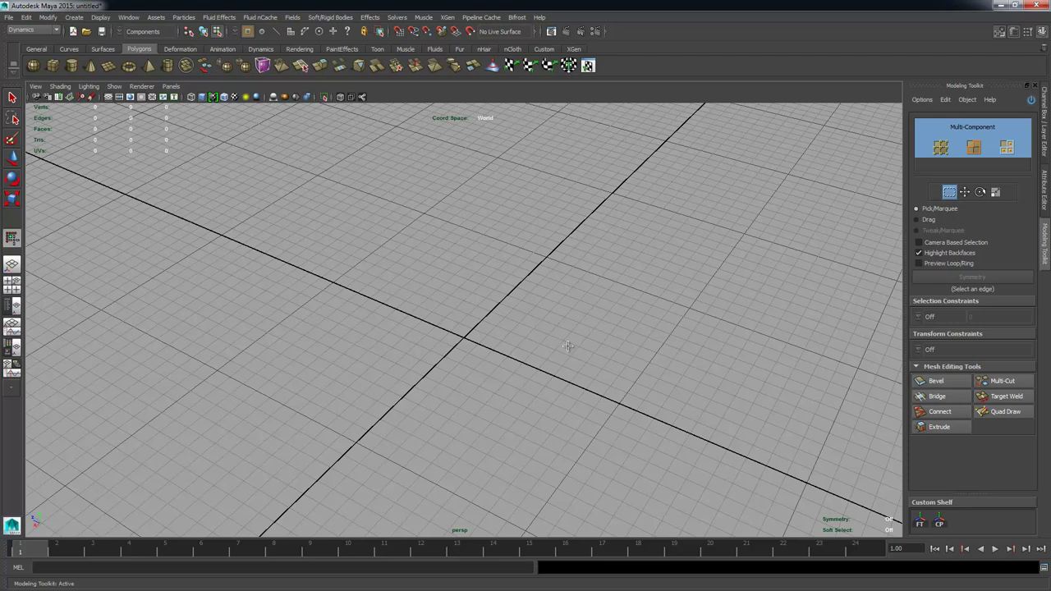
Step: Draw a polygon cube interactively on the grid from the origin, and delete it
alt+drag(543, 294, 495, 289)
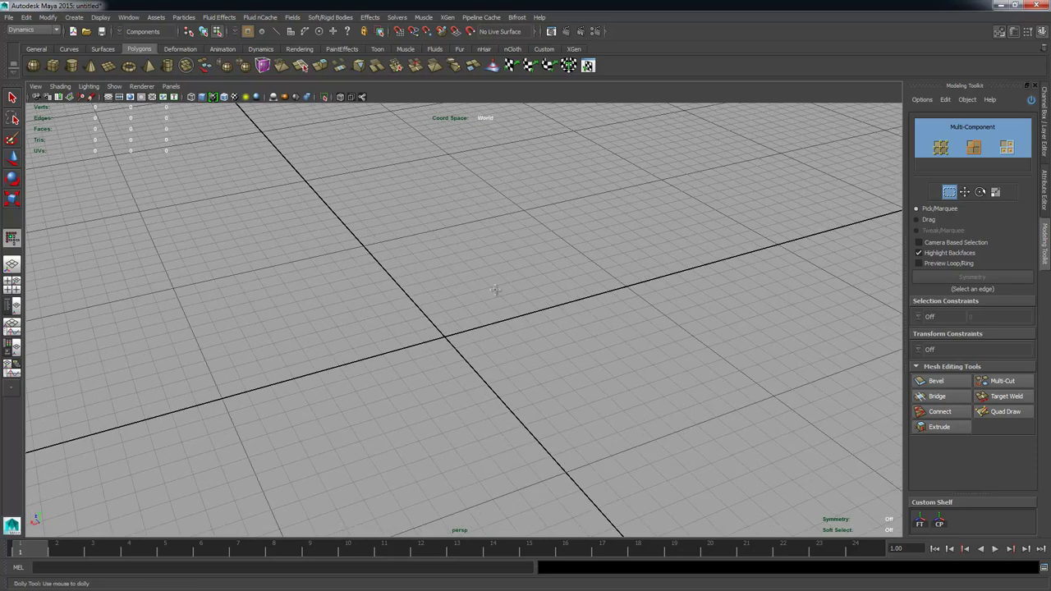
click(59, 66)
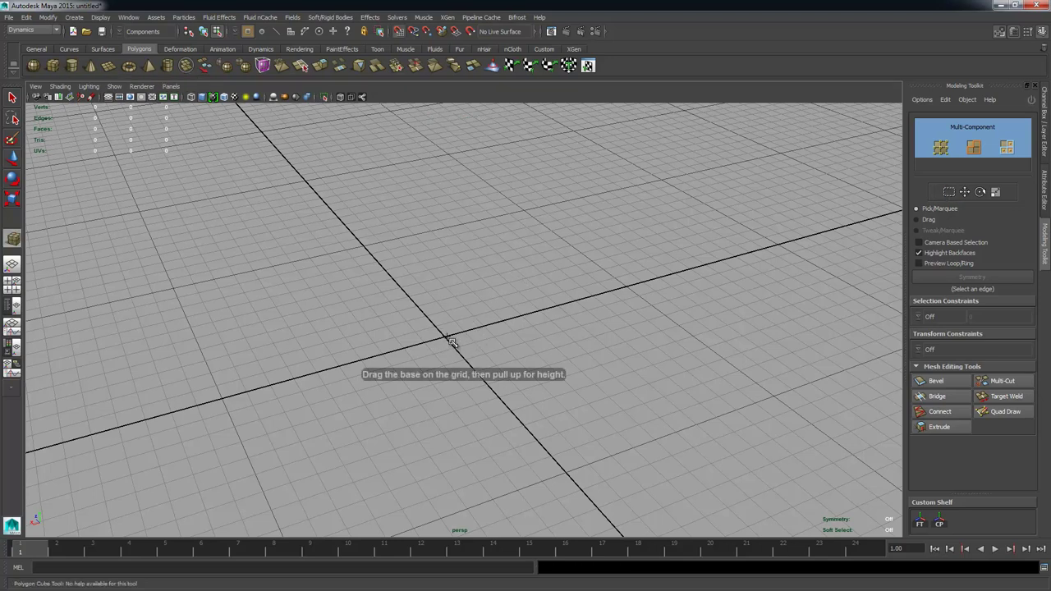
drag(450, 341, 465, 306)
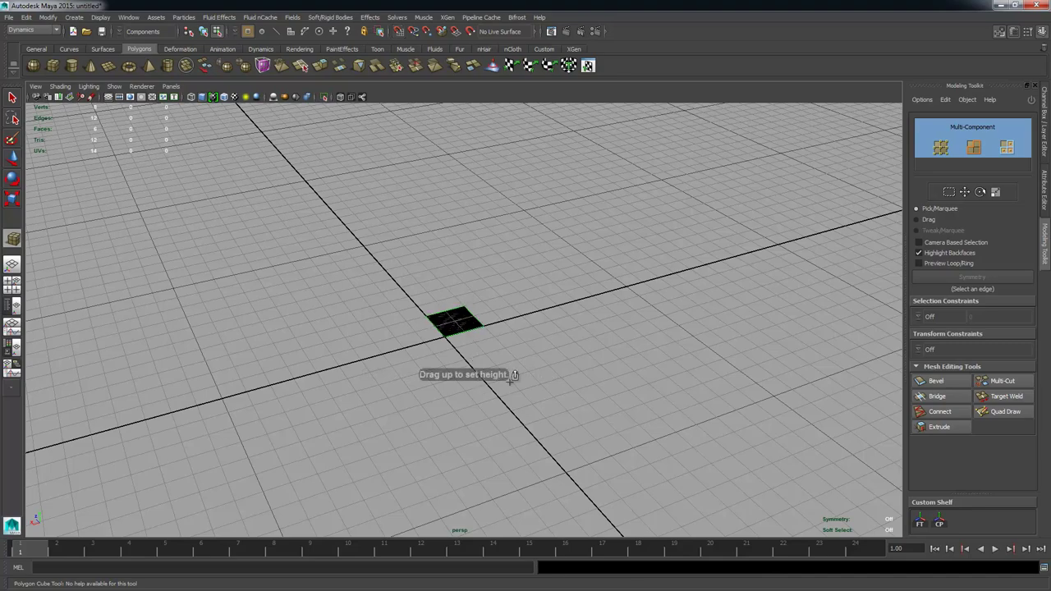
alt+drag(514, 375, 446, 256)
click(446, 256)
alt+drag(411, 305, 546, 335)
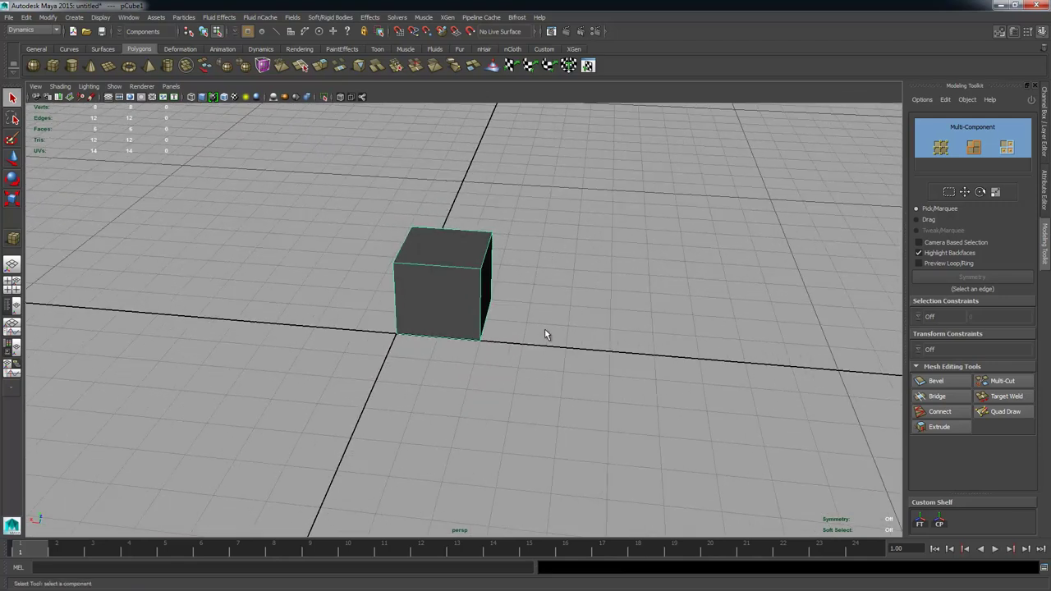
key(Delete)
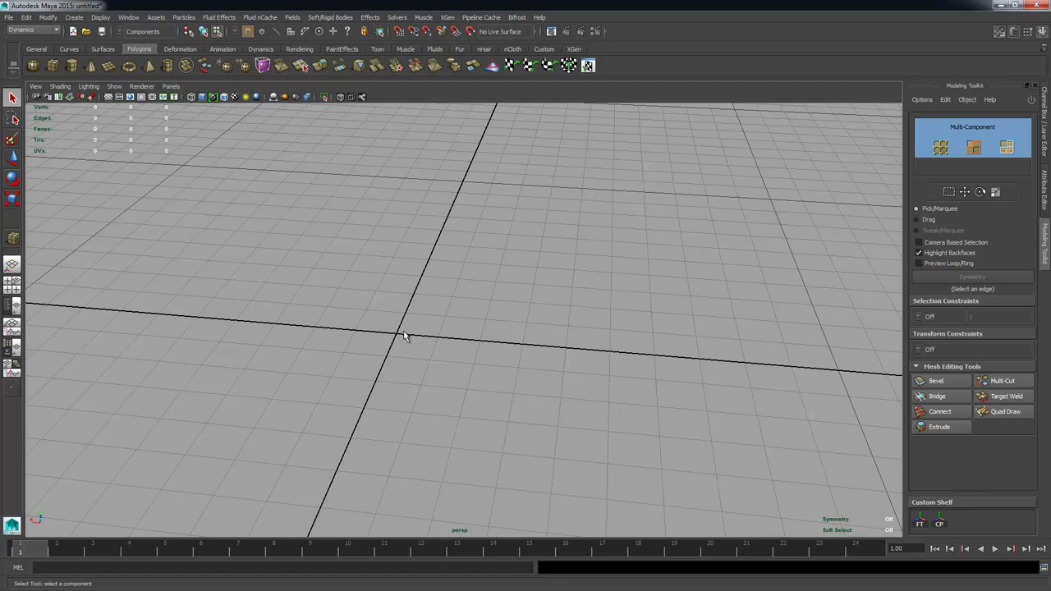
Step: Turn off Interactive Creation for polygon primitives and create a default polygon cube at the grid's origin
click(74, 17)
mouse_move(86, 43)
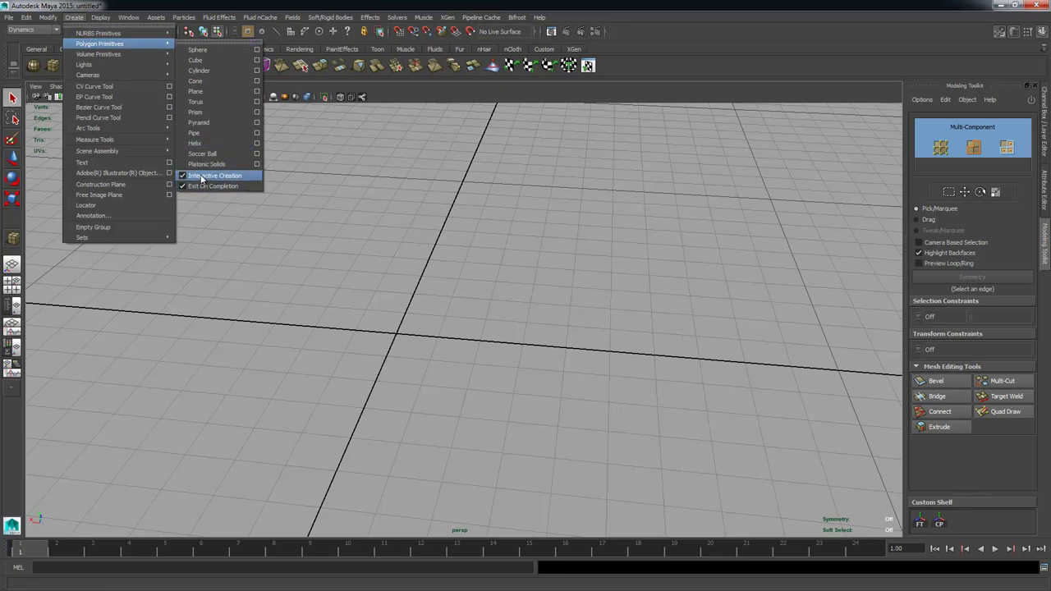
click(200, 178)
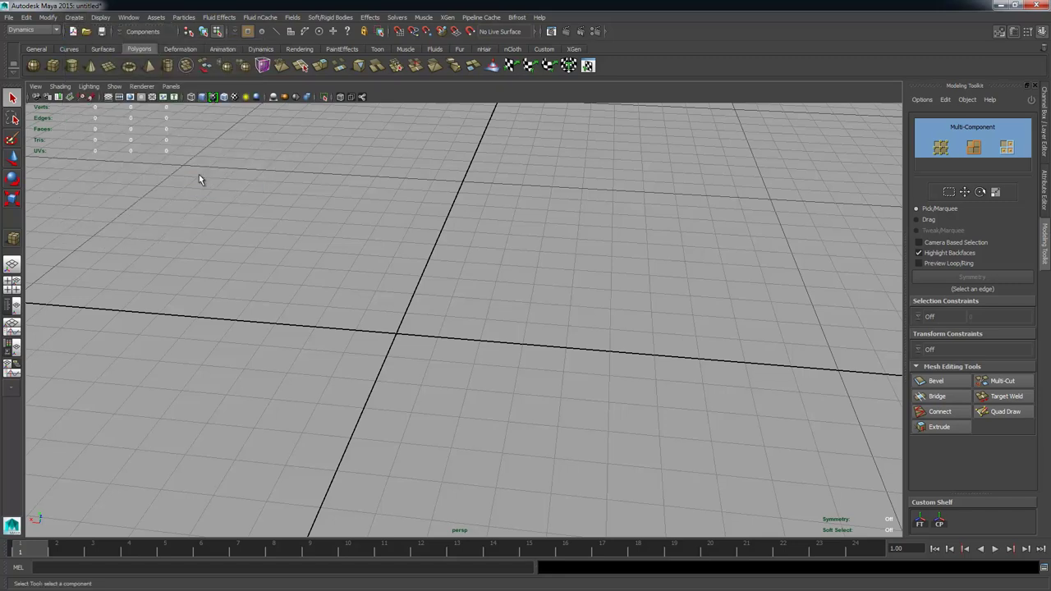
click(52, 64)
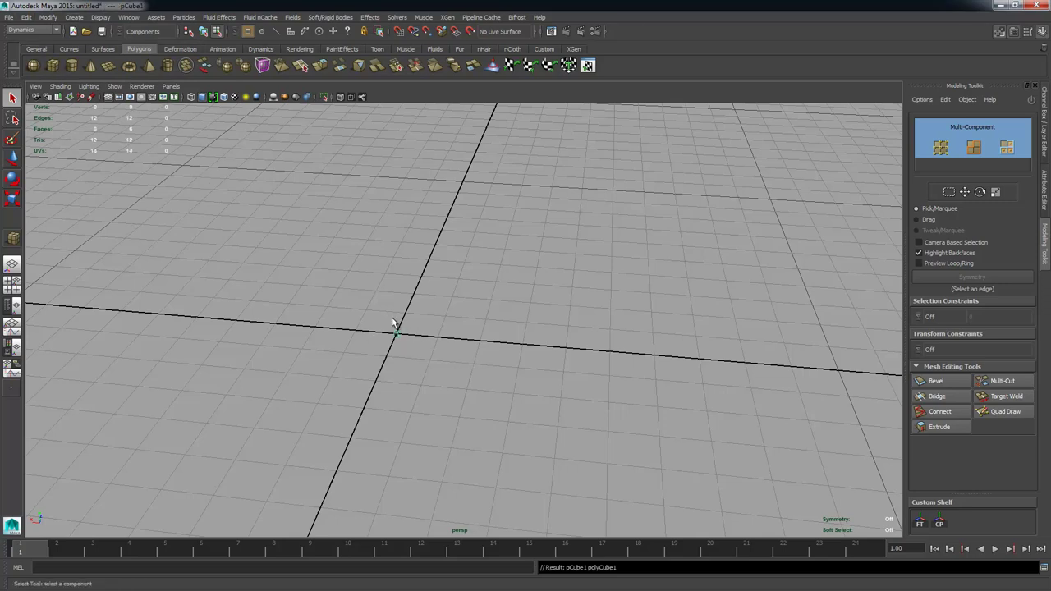
alt+right_drag(369, 326, 492, 345)
alt+middle_drag(353, 335, 471, 287)
alt+right_drag(471, 287, 590, 337)
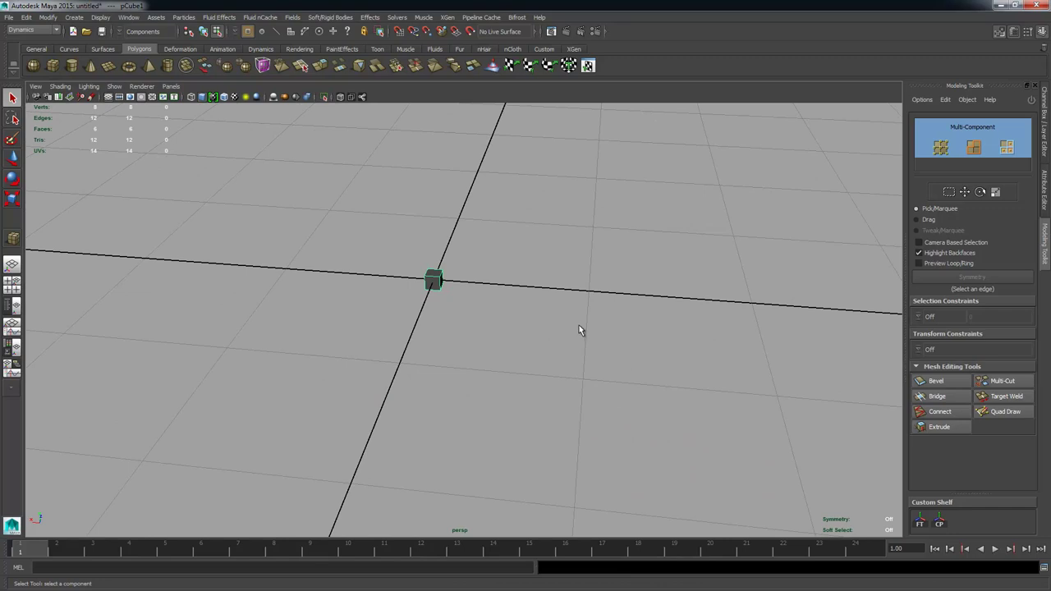
Step: Try scaling the cube uniformly in the viewport with the Scale tool, and undo the scaling
alt+drag(579, 331, 469, 246)
alt+middle_drag(469, 245, 454, 374)
alt+drag(454, 374, 492, 405)
alt+right_drag(492, 405, 336, 359)
key(r)
drag(452, 343, 496, 344)
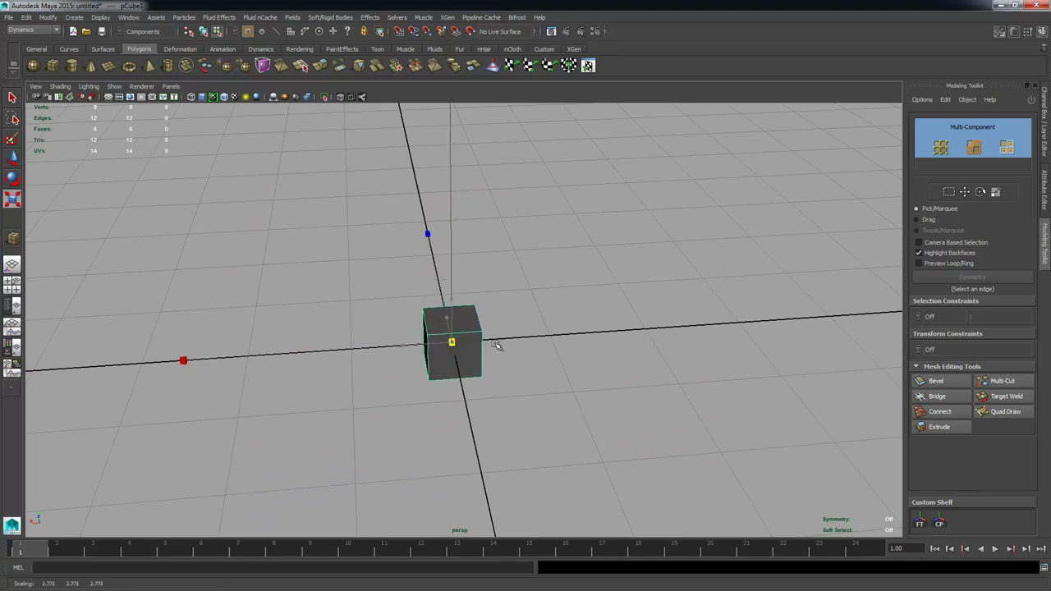
key(ctrl+z)
Step: Show the Channel Box for the cube, repeat the uniform scaling in the viewport as a test, and undo it
click(1045, 123)
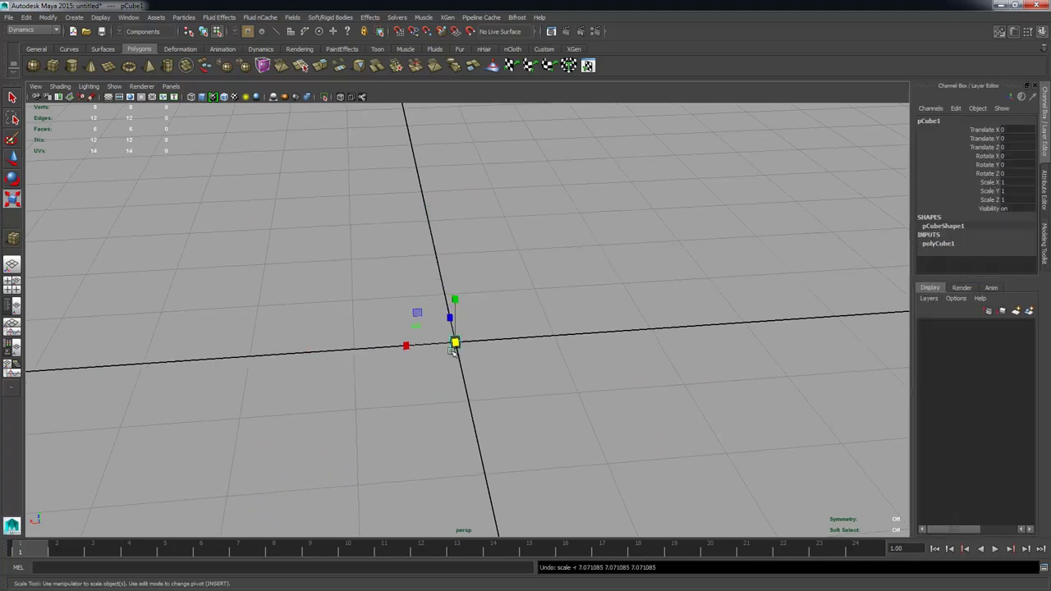
drag(453, 352, 521, 343)
key(ctrl+z)
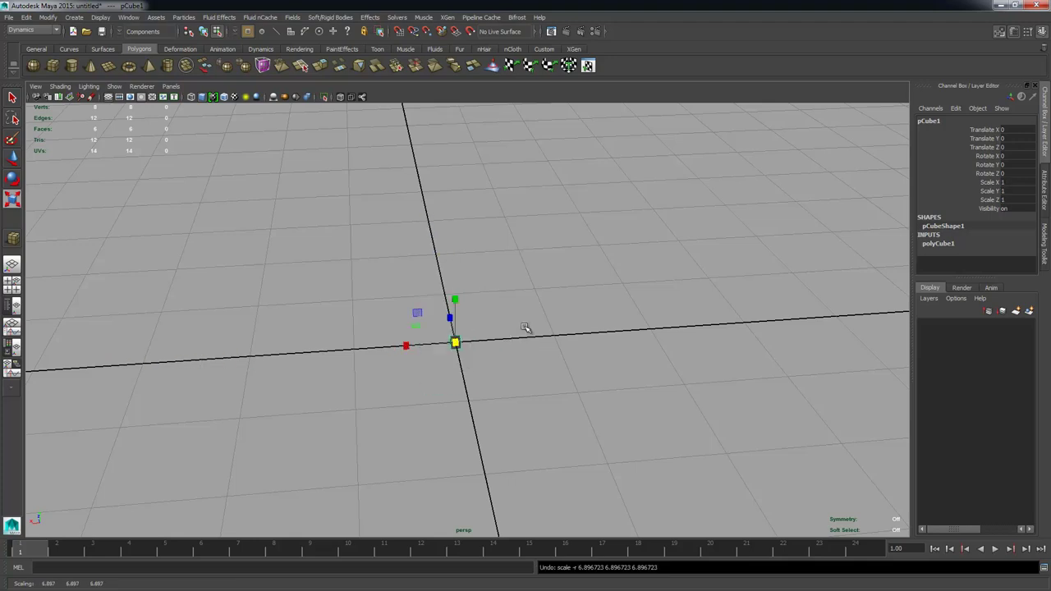
key(e)
key(r)
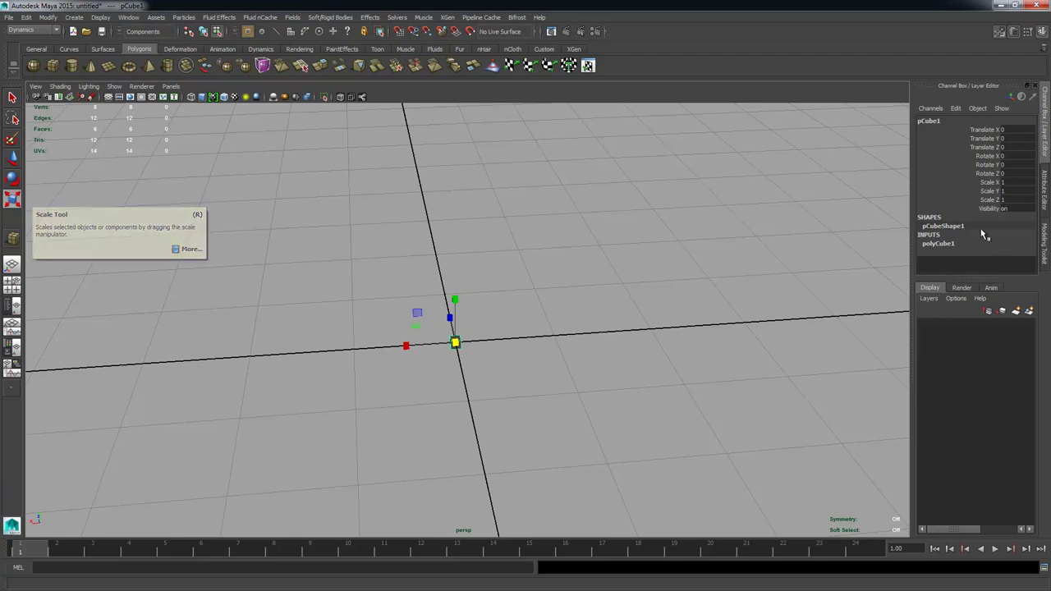
key(ctrl+a)
key(ctrl+a)
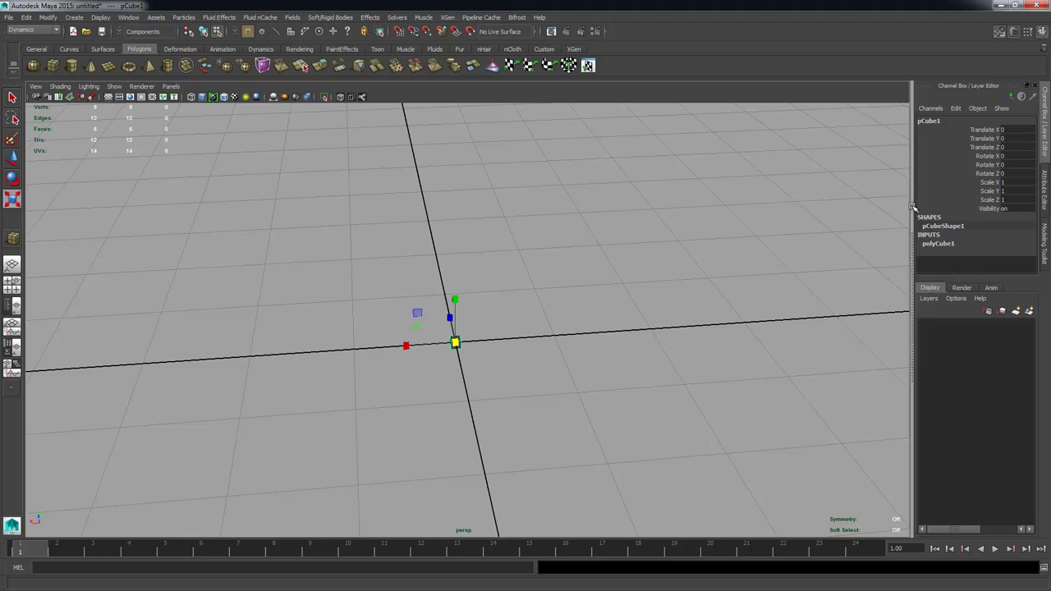
Step: Scale the cube to 4.2 on all three axes through its scale channels, and reset Scale X, Y and Z to 1
drag(990, 182, 996, 202)
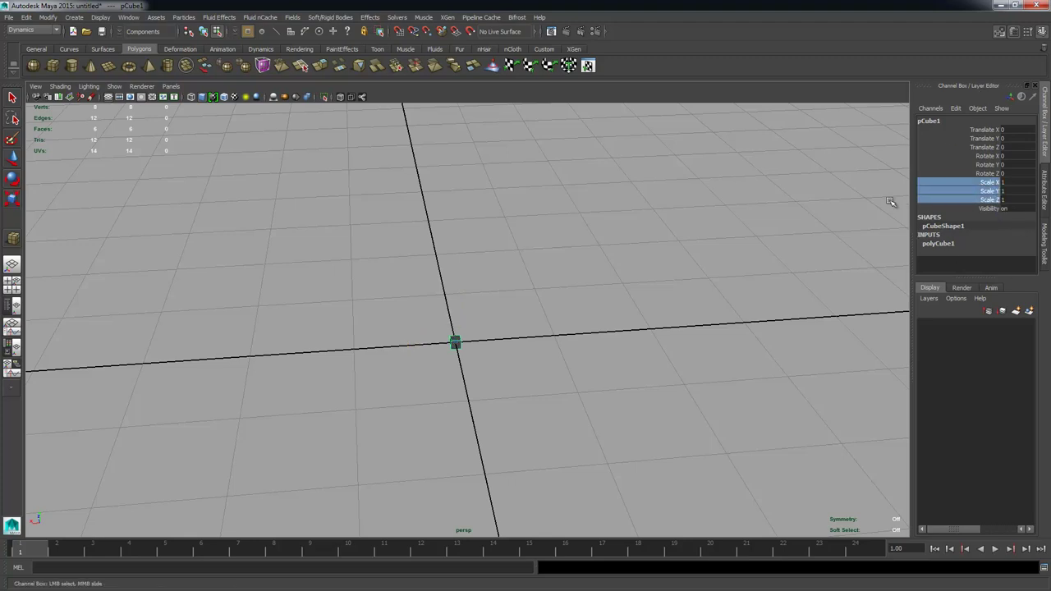
click(990, 184)
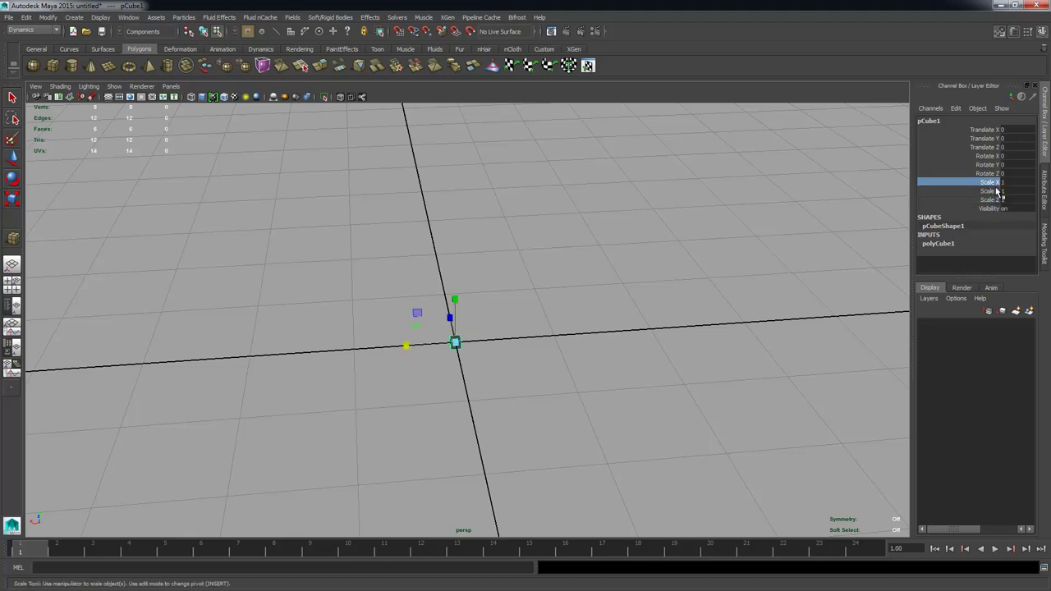
drag(991, 188, 992, 201)
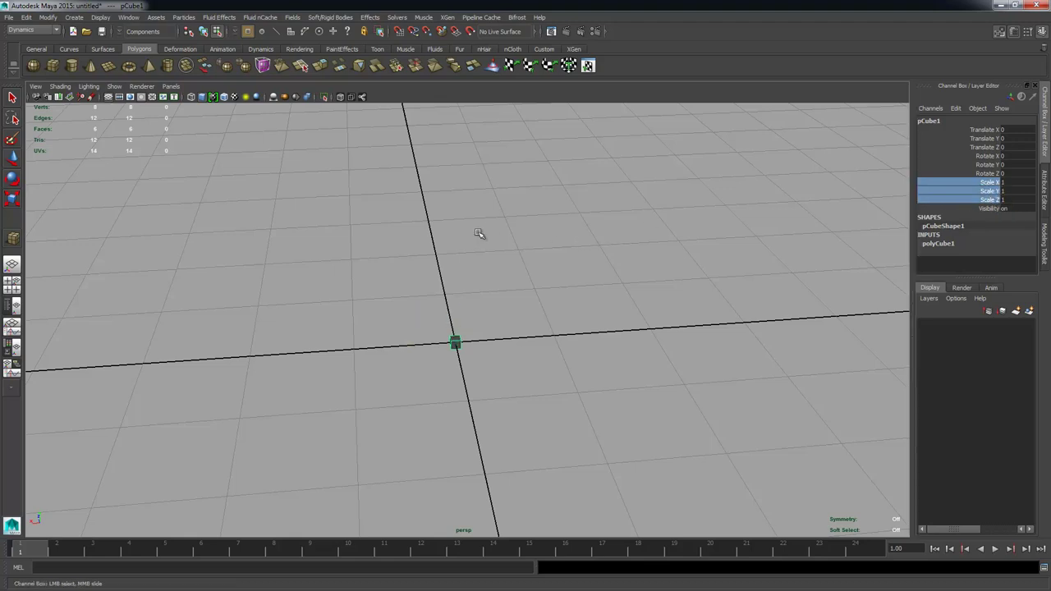
middle_drag(499, 204, 537, 237)
click(1012, 202)
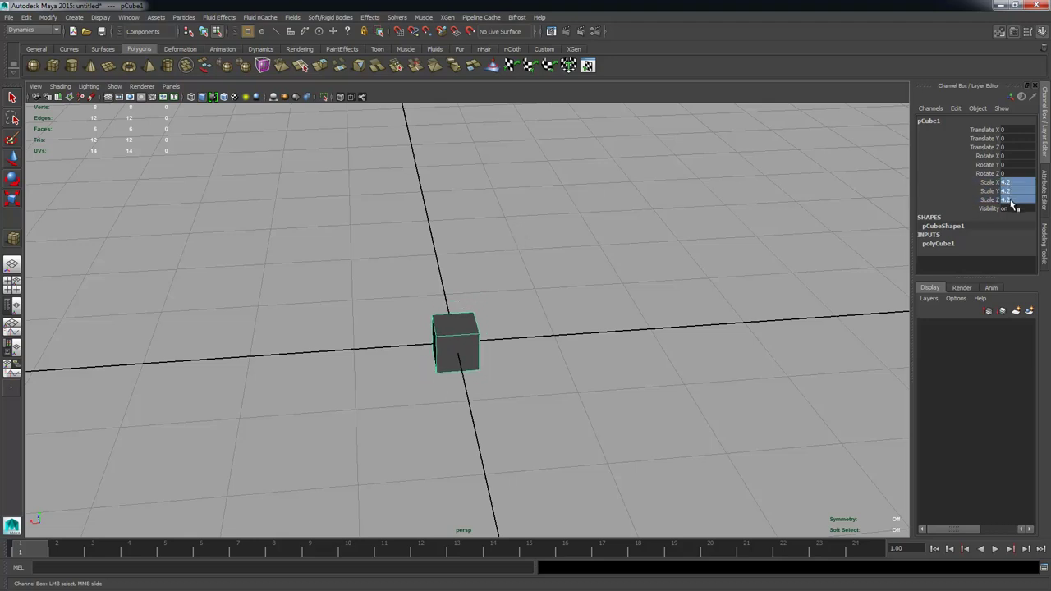
click(1012, 202)
text(1)
key(Return)
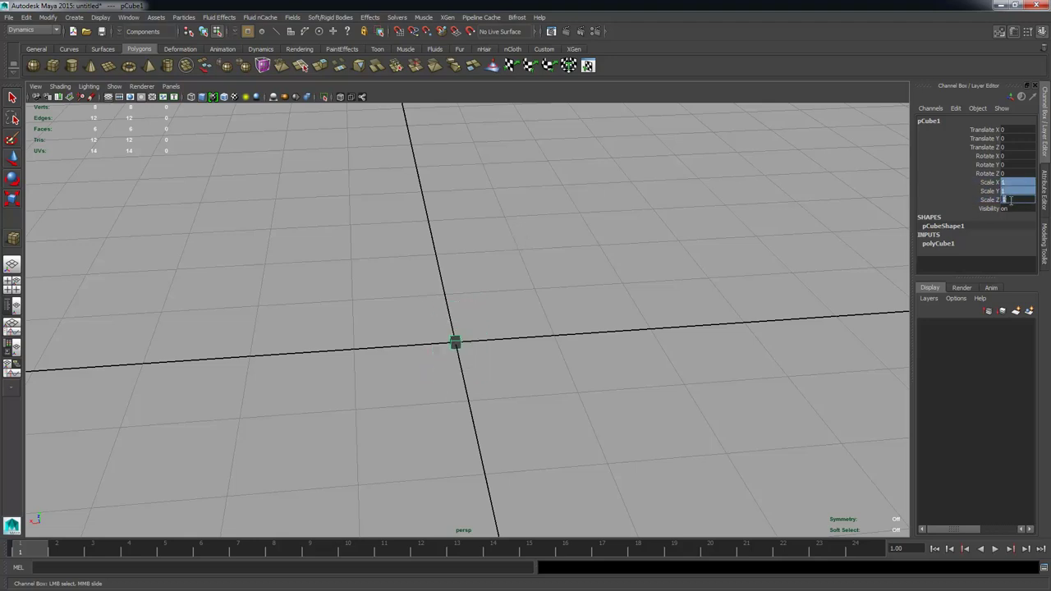
Step: Expand the cube's polyCube1 creation settings and set its width, height and depth to 4
click(933, 243)
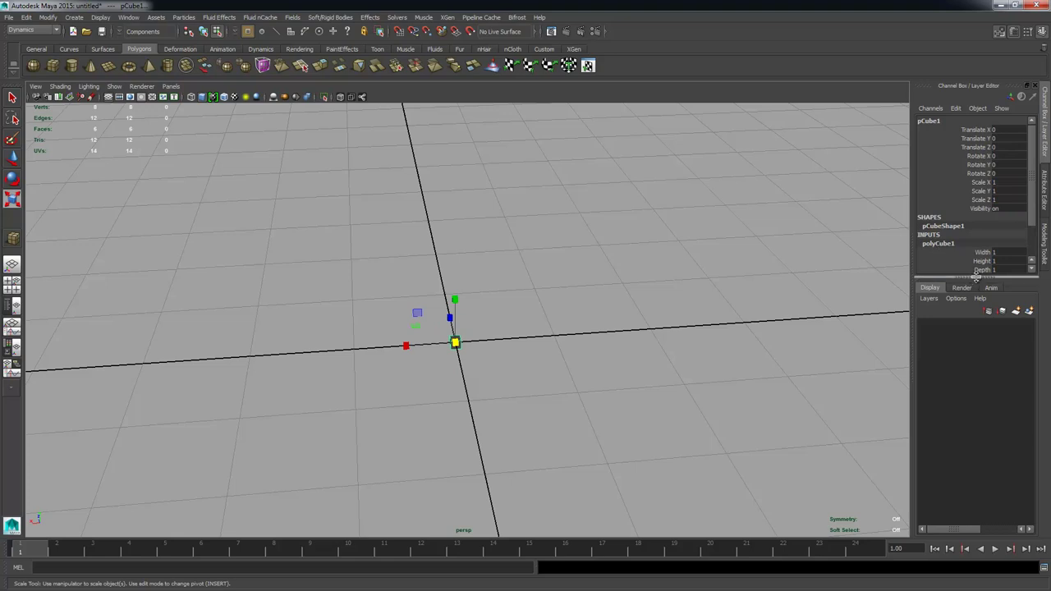
drag(976, 280, 976, 408)
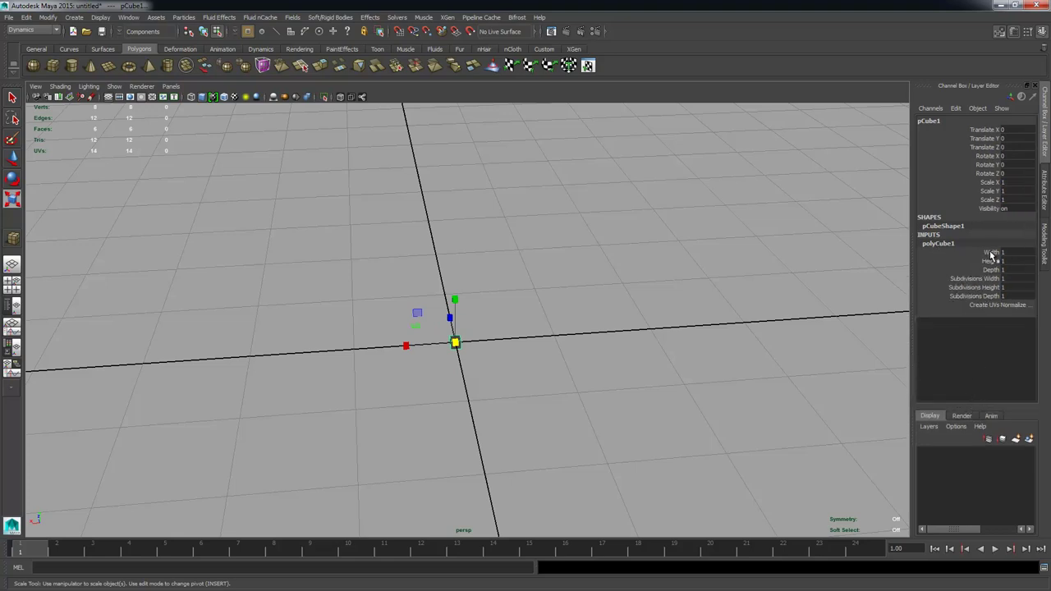
drag(991, 253, 993, 271)
middle_drag(453, 304, 469, 348)
drag(1013, 253, 1017, 271)
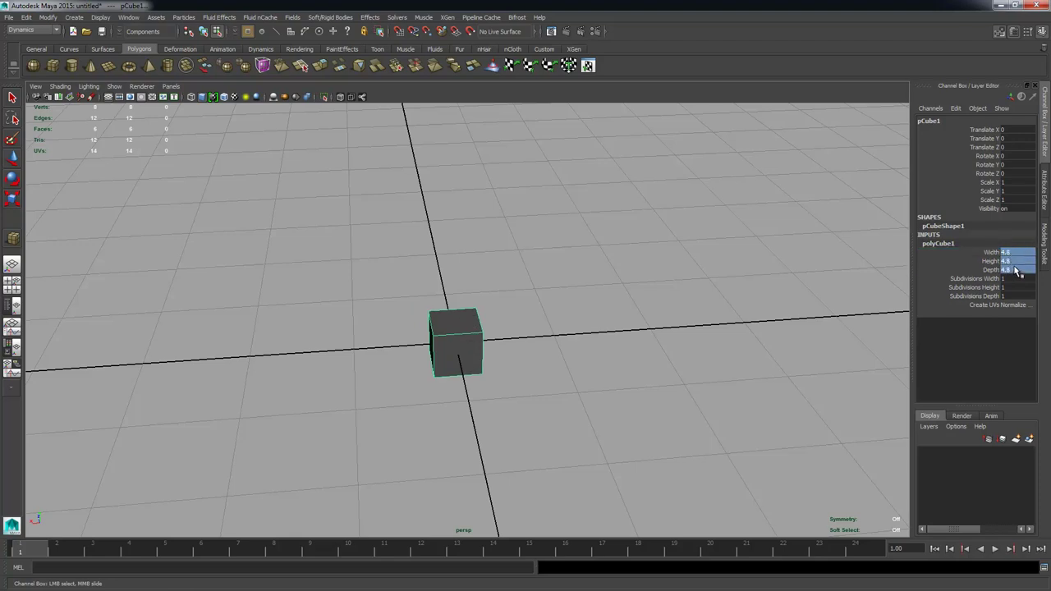
click(1016, 270)
text(4)
key(Return)
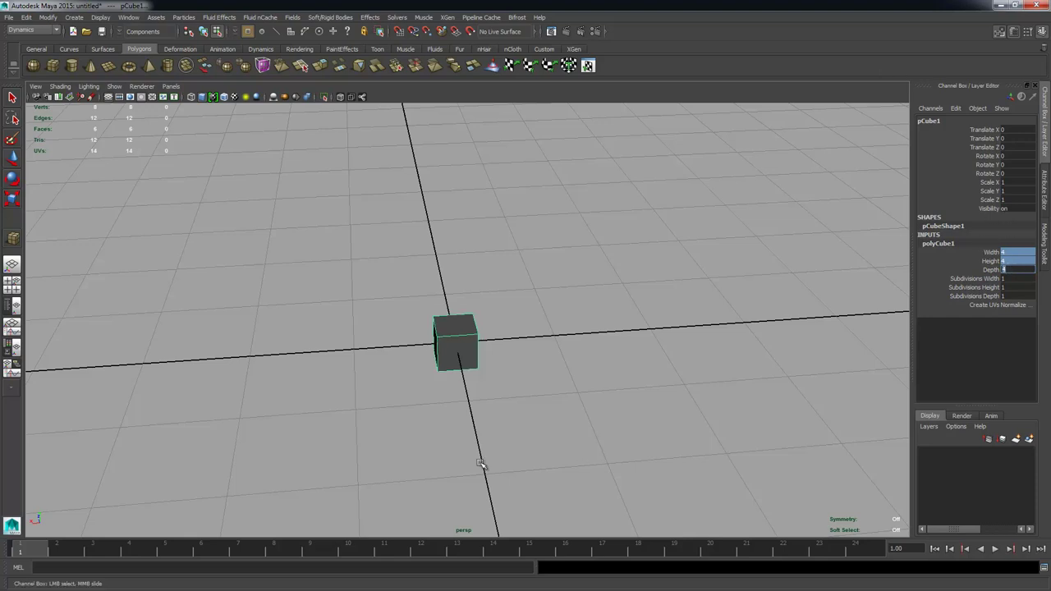
alt+drag(473, 447, 518, 436)
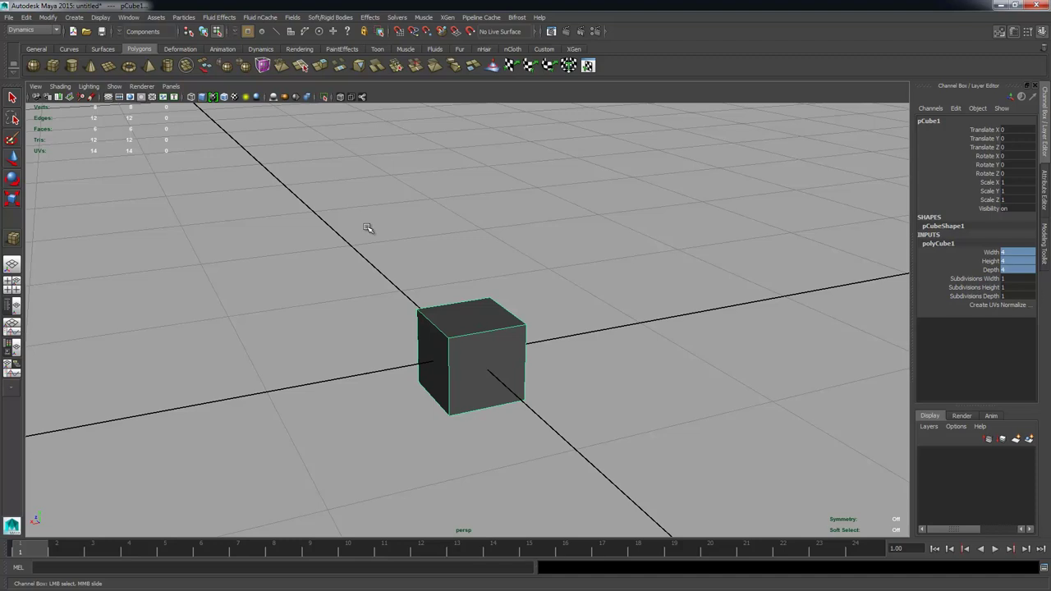
Step: Switch to the Polygons menu set and review its Mesh, Edit Mesh and Mesh Tools commands
click(7, 31)
click(13, 51)
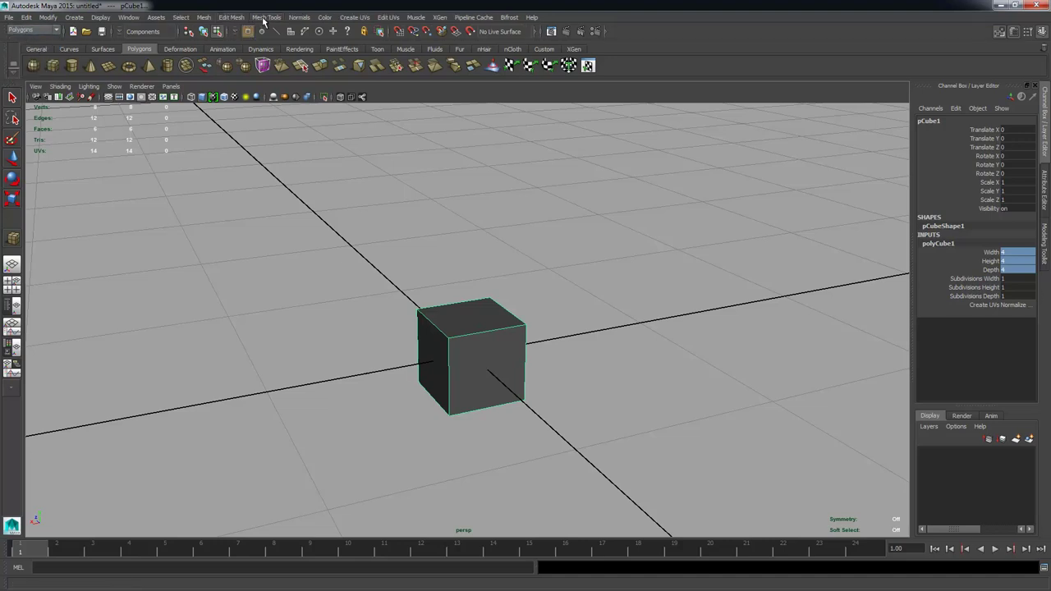
click(205, 19)
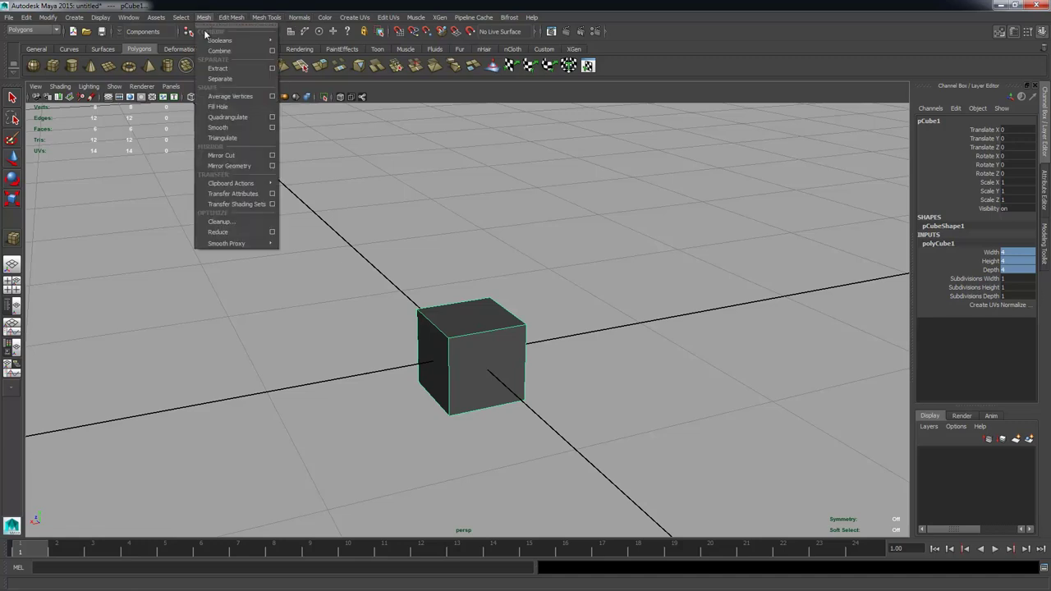
click(204, 17)
click(235, 17)
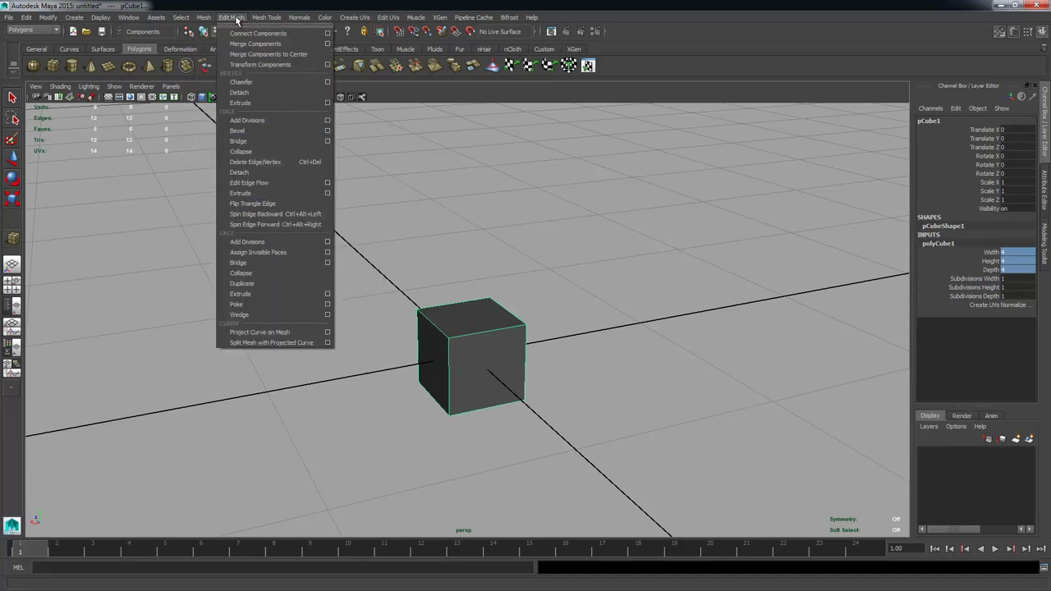
click(234, 17)
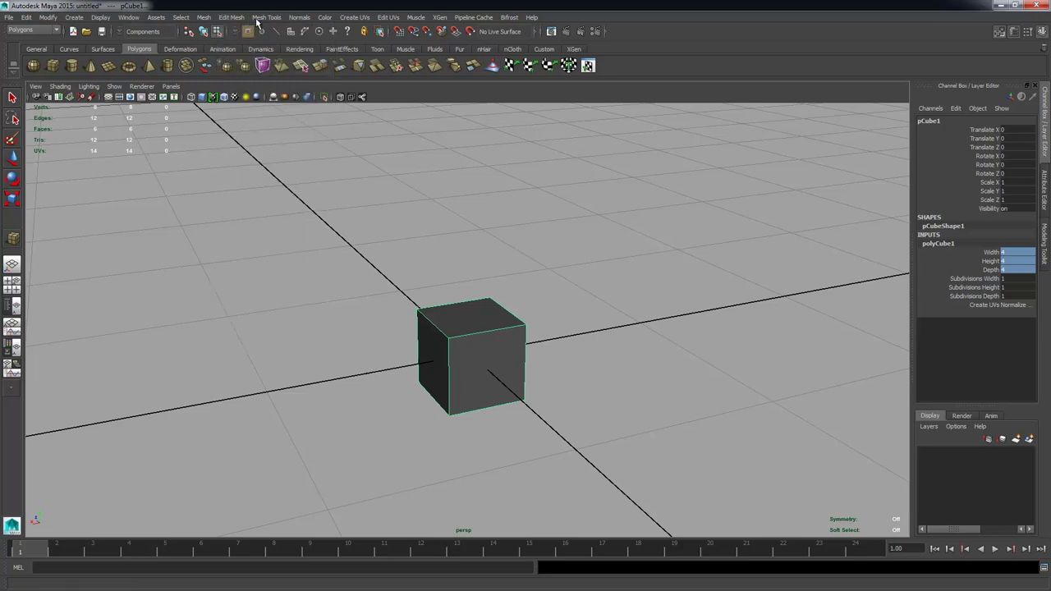
click(263, 18)
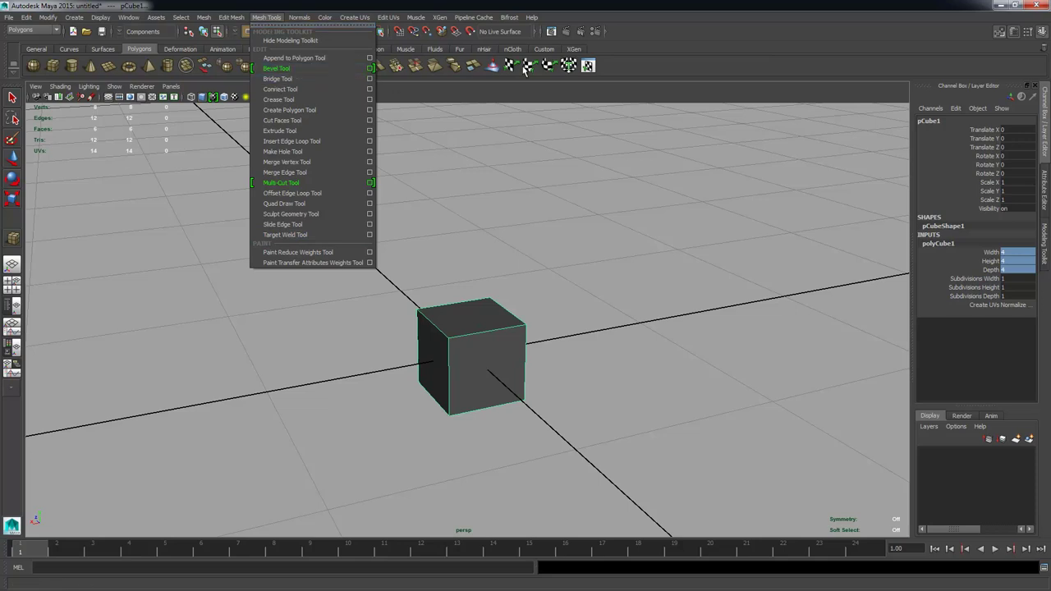
Step: Show the Modeling Toolkit again and review the mesh tools available alongside it
click(1000, 33)
click(1000, 32)
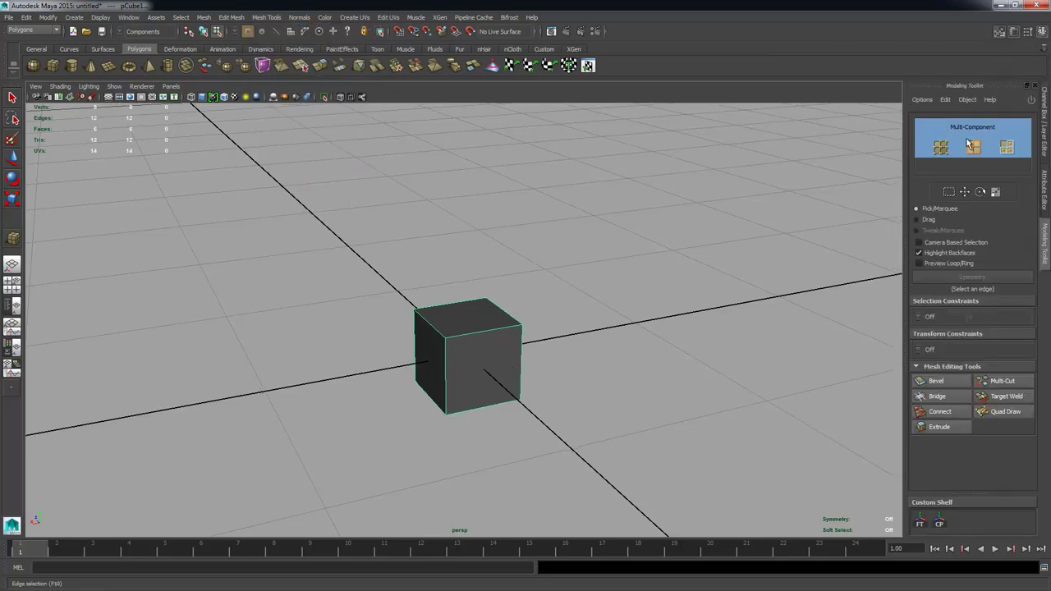
click(266, 17)
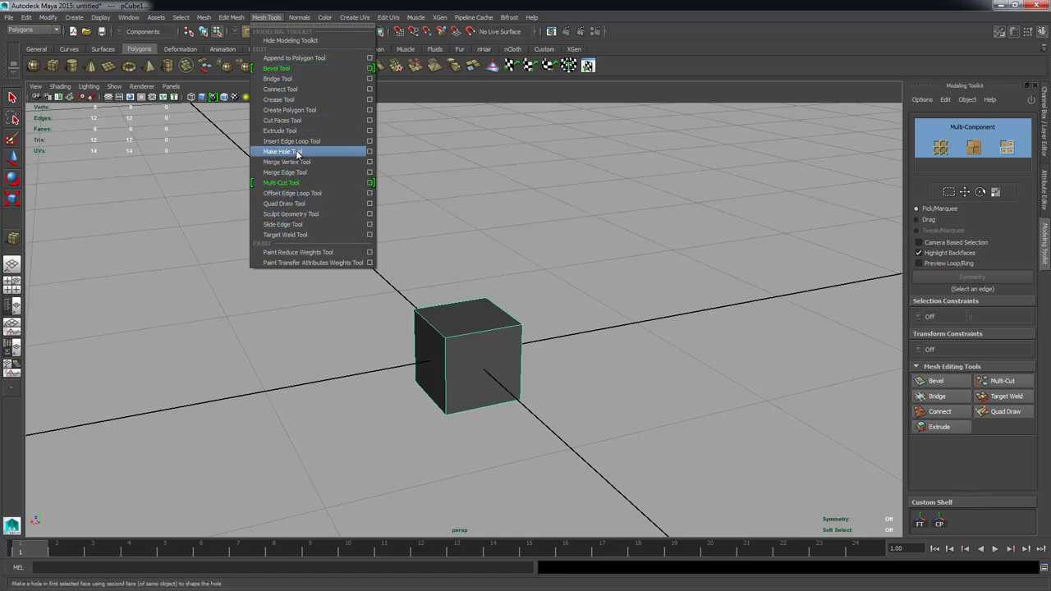
mouse_move(234, 17)
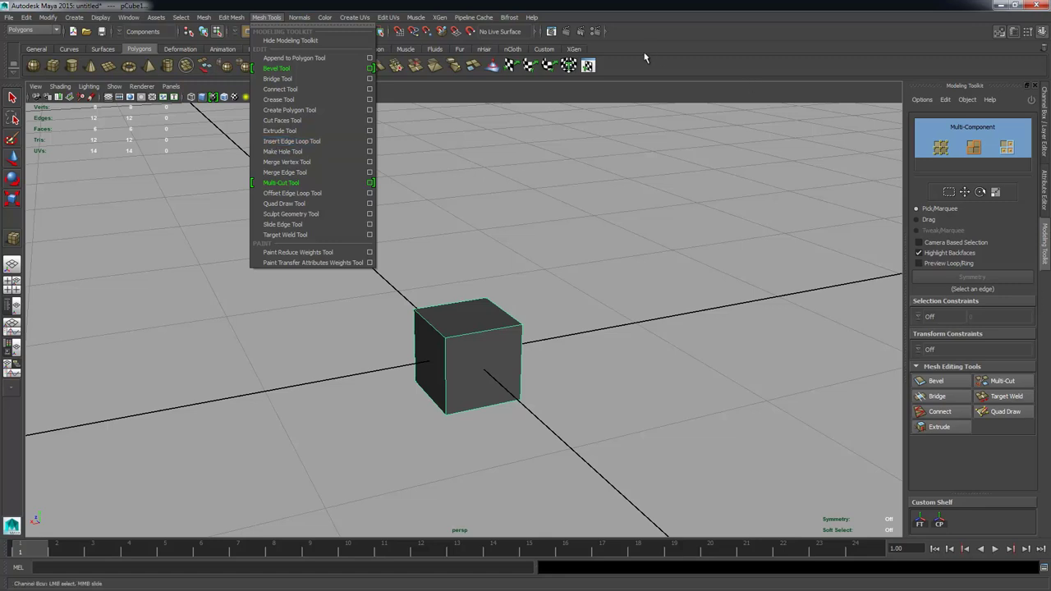
click(649, 8)
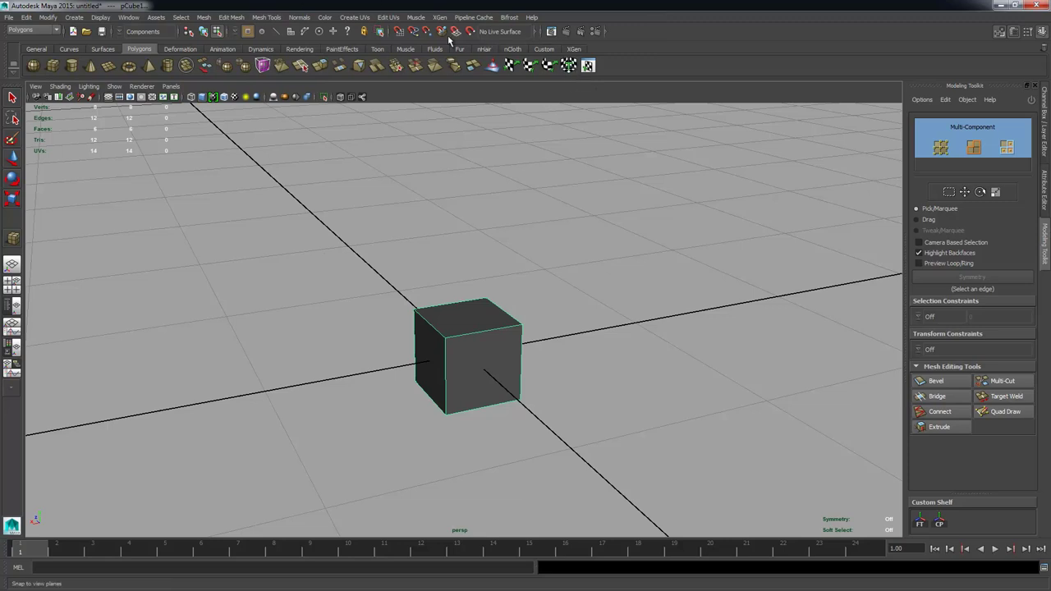
Step: Create a new custom shelf named cobusTools
click(551, 51)
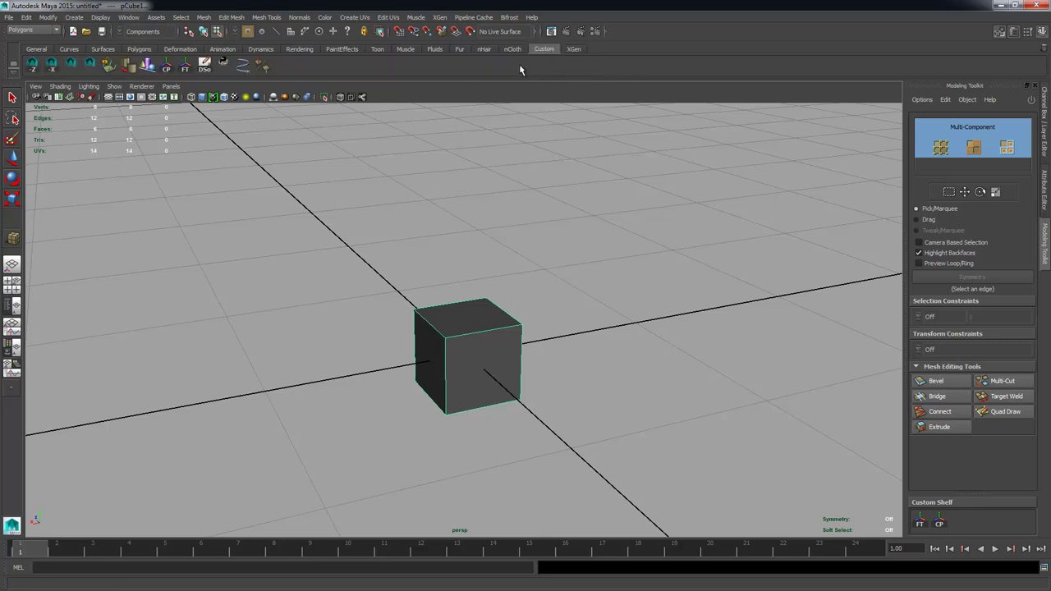
click(13, 76)
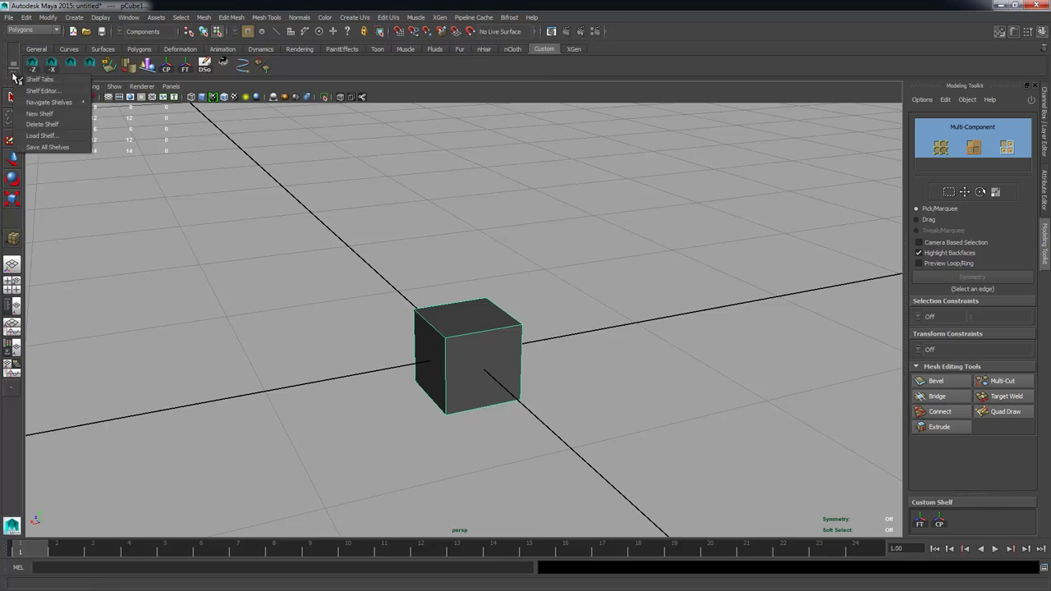
click(60, 113)
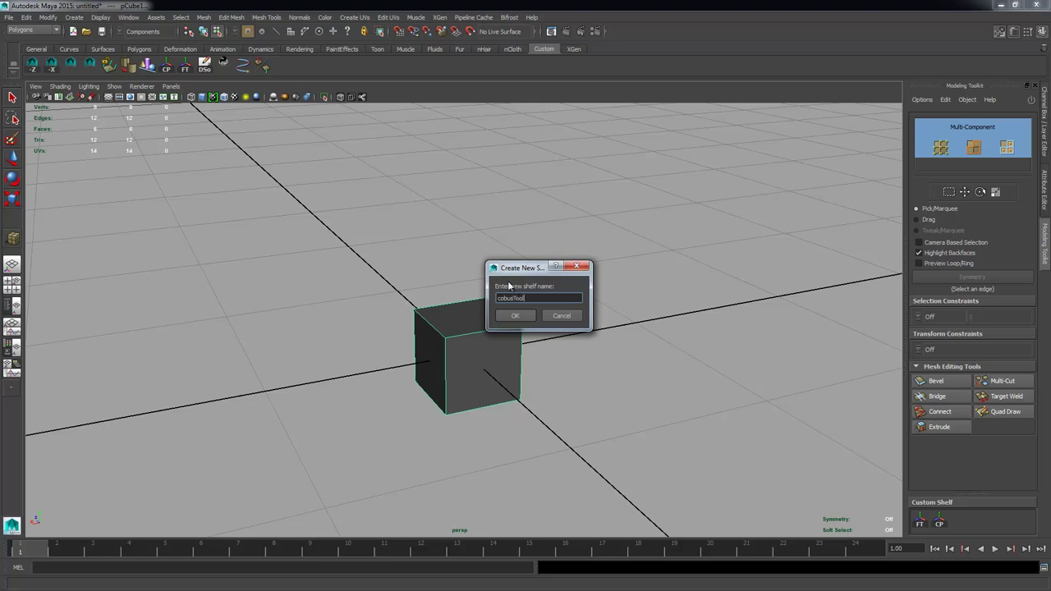
click(519, 321)
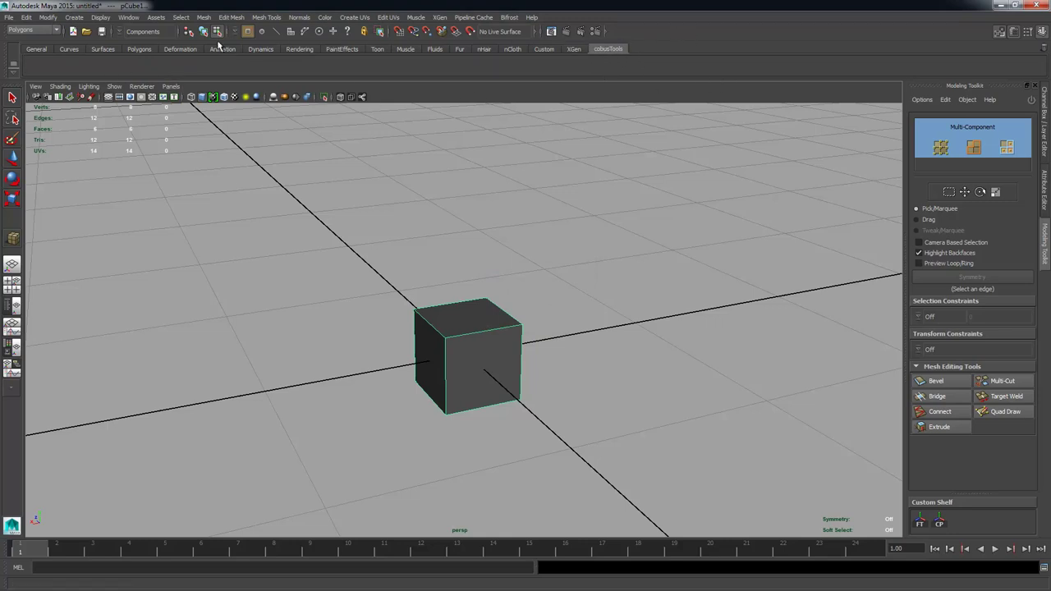
Step: Add the Insert Edge Loop Tool and the Extrude Tool to the cobusTools shelf
click(269, 18)
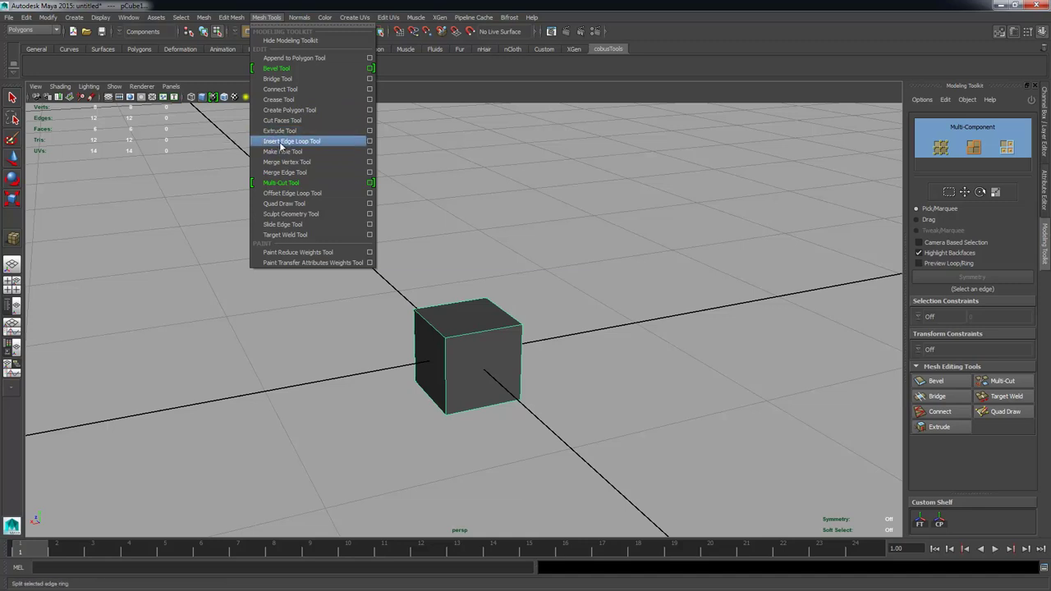
ctrl+shift+click(280, 142)
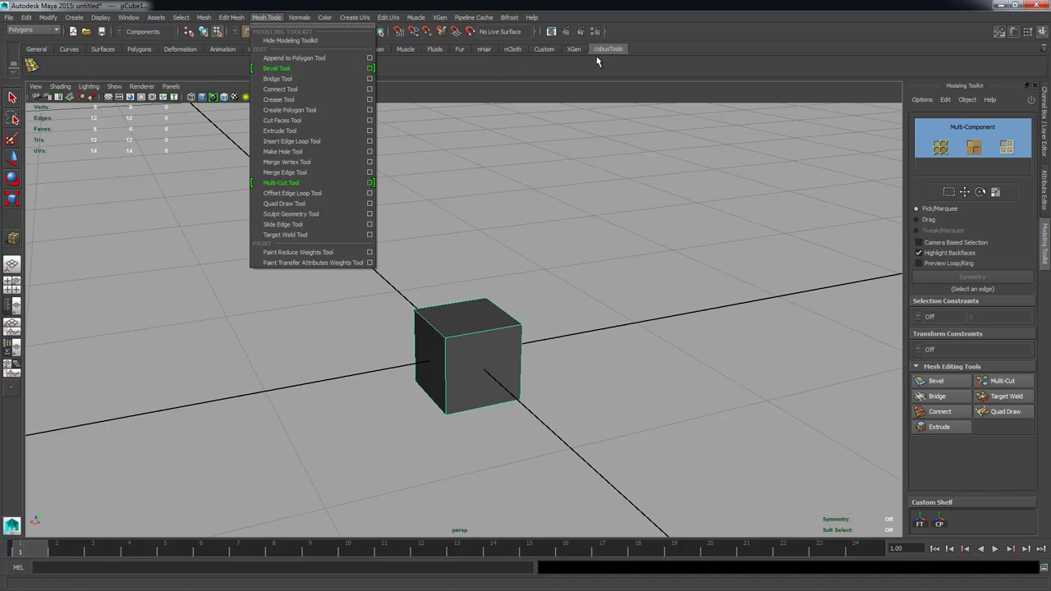
ctrl+shift+click(320, 134)
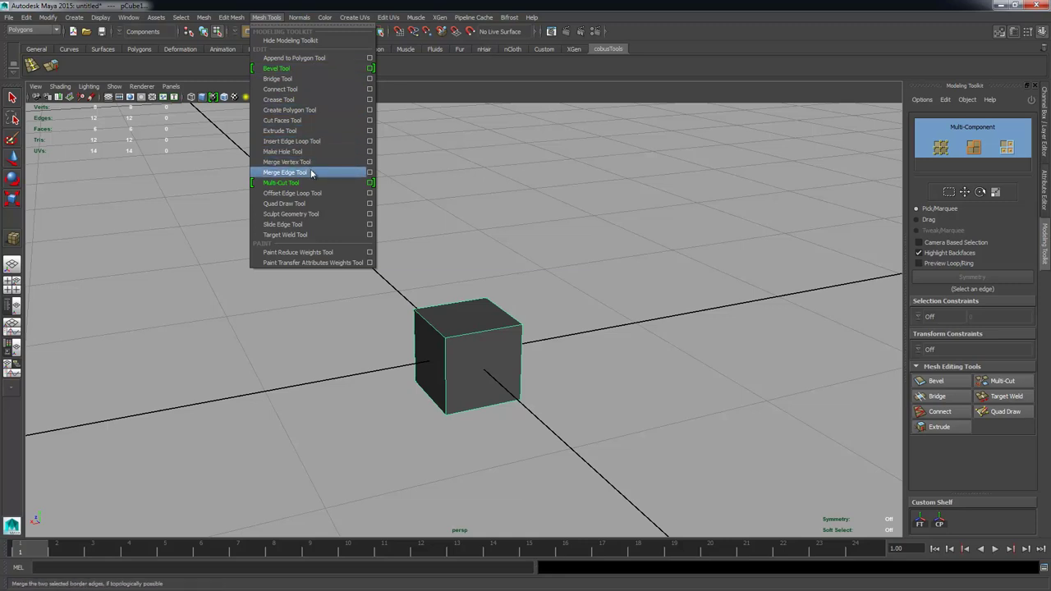
click(443, 32)
click(231, 17)
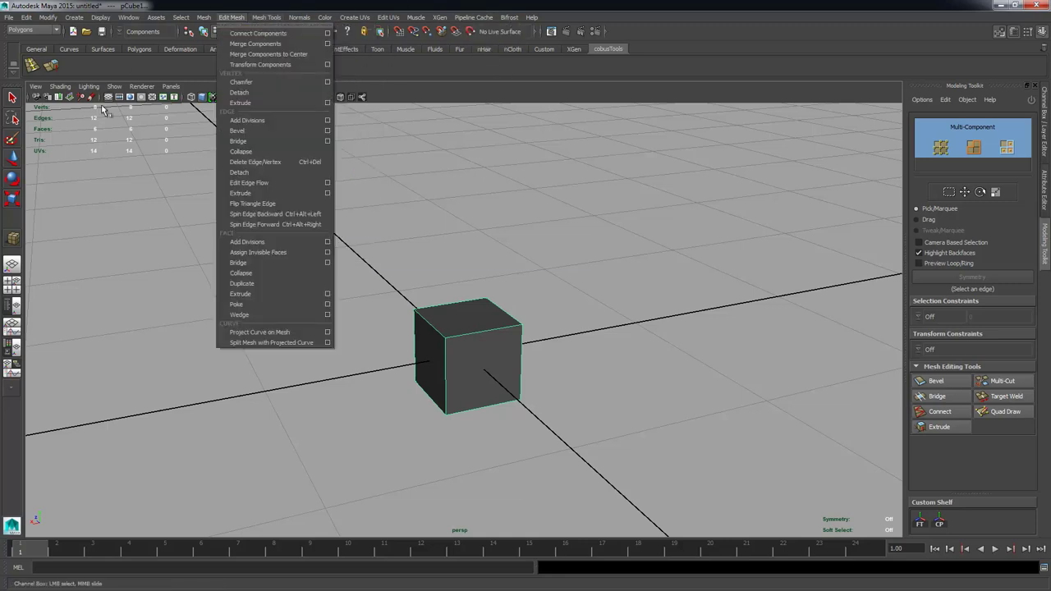
click(156, 12)
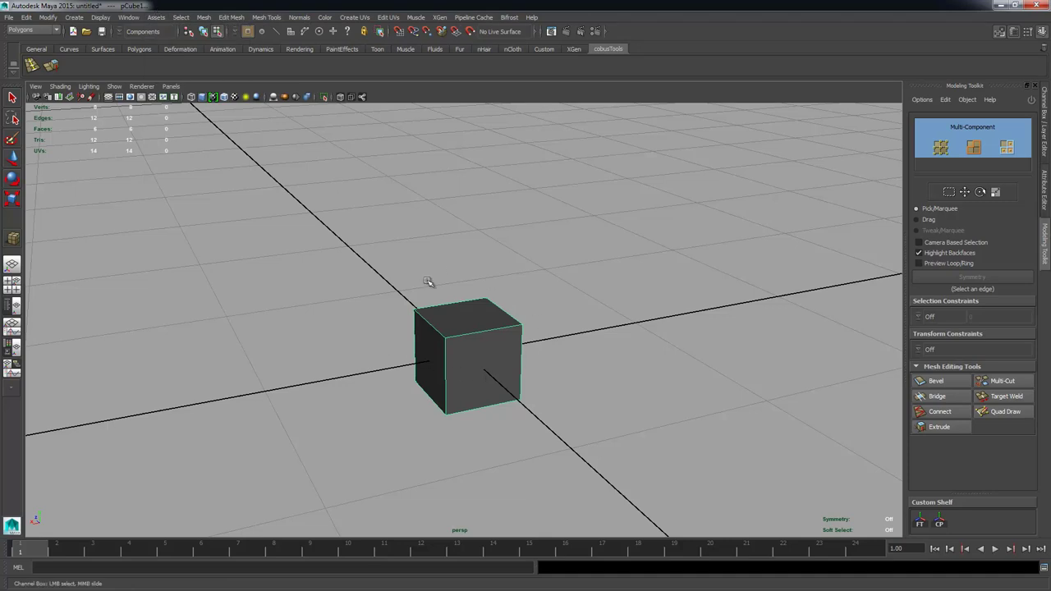
Step: Select the cube's top face in face mode and extrude it upward with a Local Z of about 3.53
right_click(474, 304)
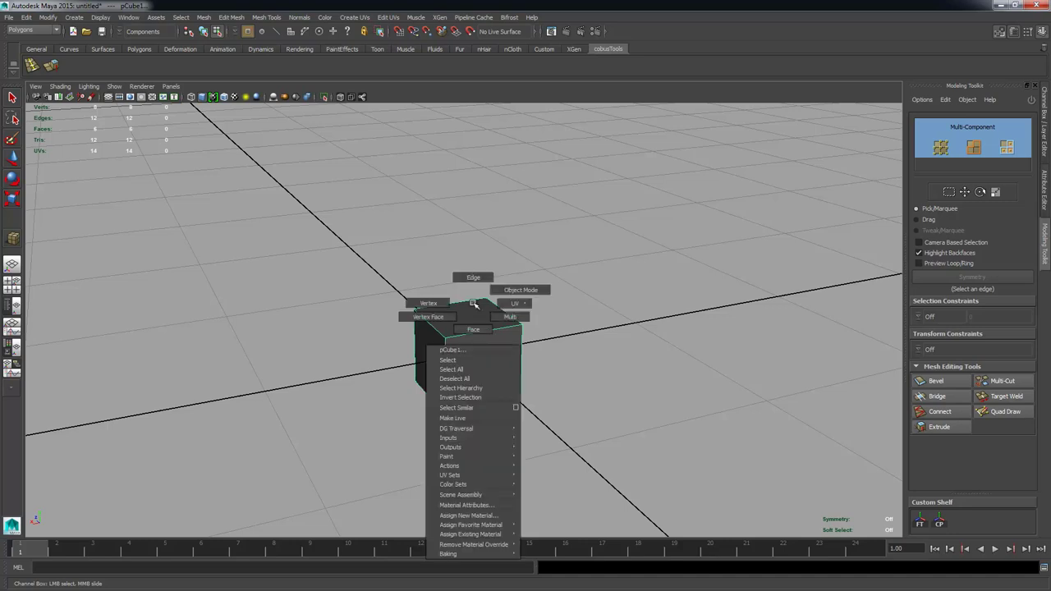
right_drag(474, 304, 468, 327)
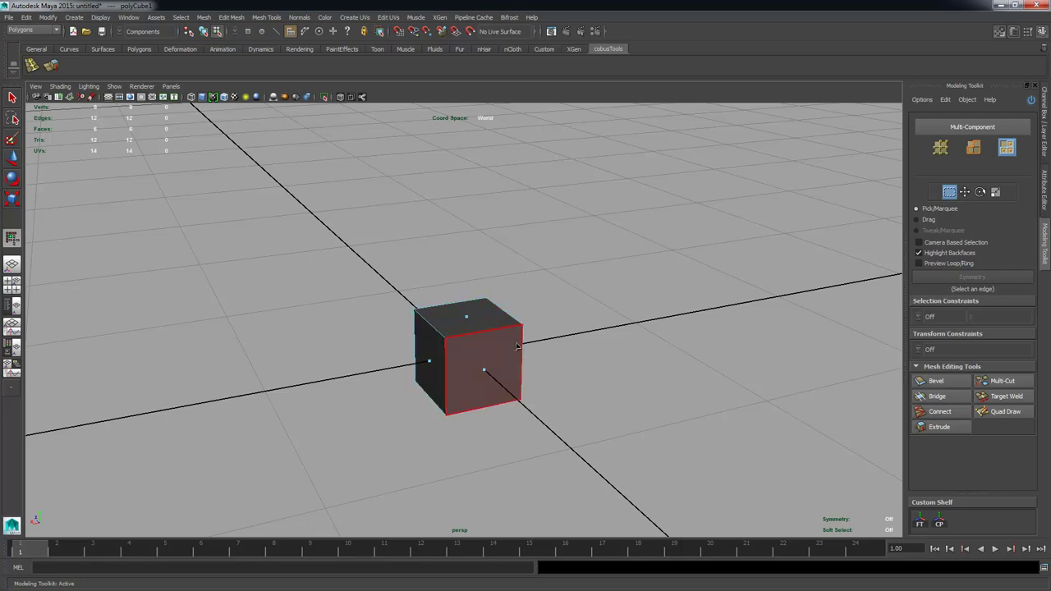
mouse_move(535, 346)
alt+mouse_down()
mouse_move(517, 331)
mouse_move(501, 347)
mouse_move(526, 336)
alt+mouse_up()
alt+right_drag(526, 337, 542, 364)
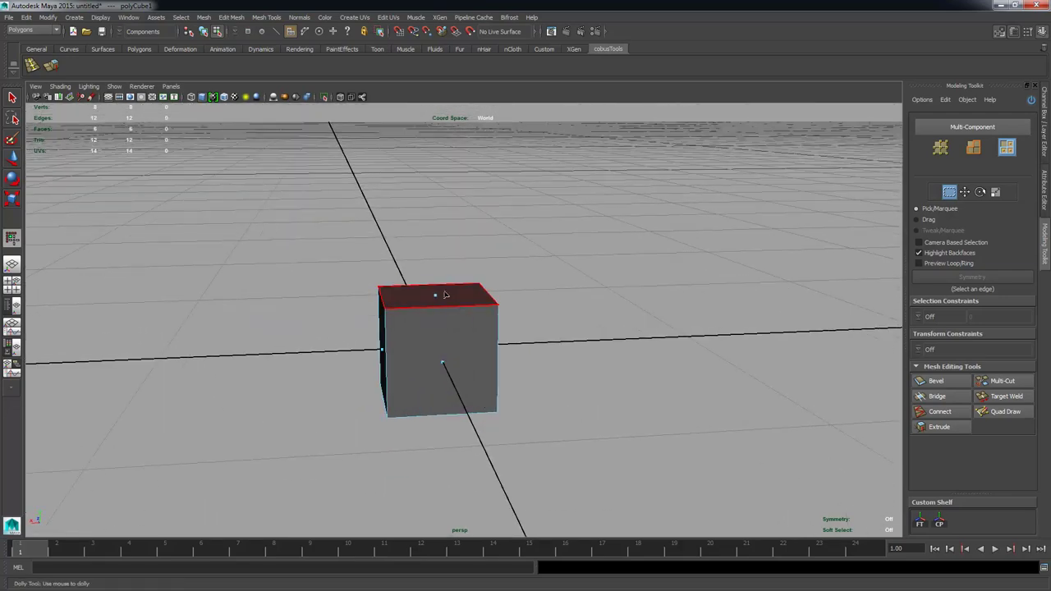
click(438, 297)
mouse_move(434, 369)
alt+mouse_down()
mouse_move(317, 387)
mouse_move(444, 389)
mouse_move(462, 369)
mouse_move(439, 365)
alt+mouse_up()
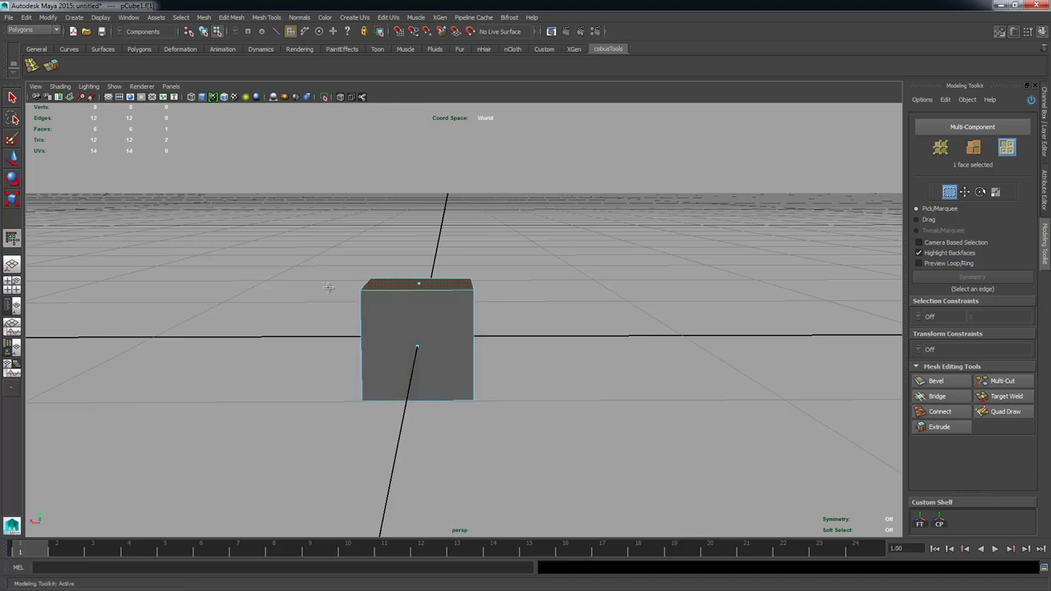
alt+middle_drag(353, 105, 370, 118)
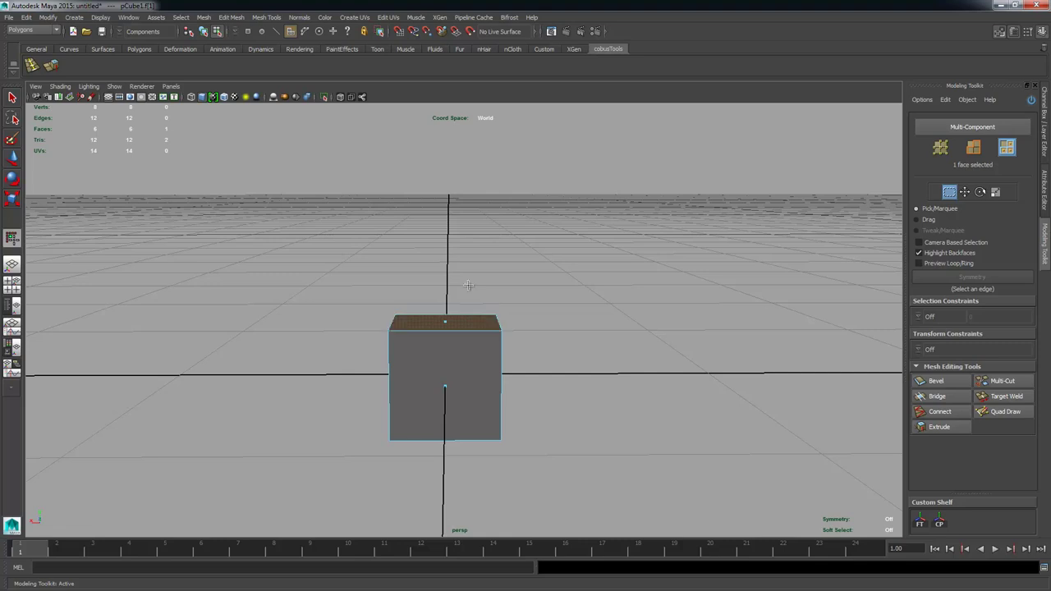
click(51, 64)
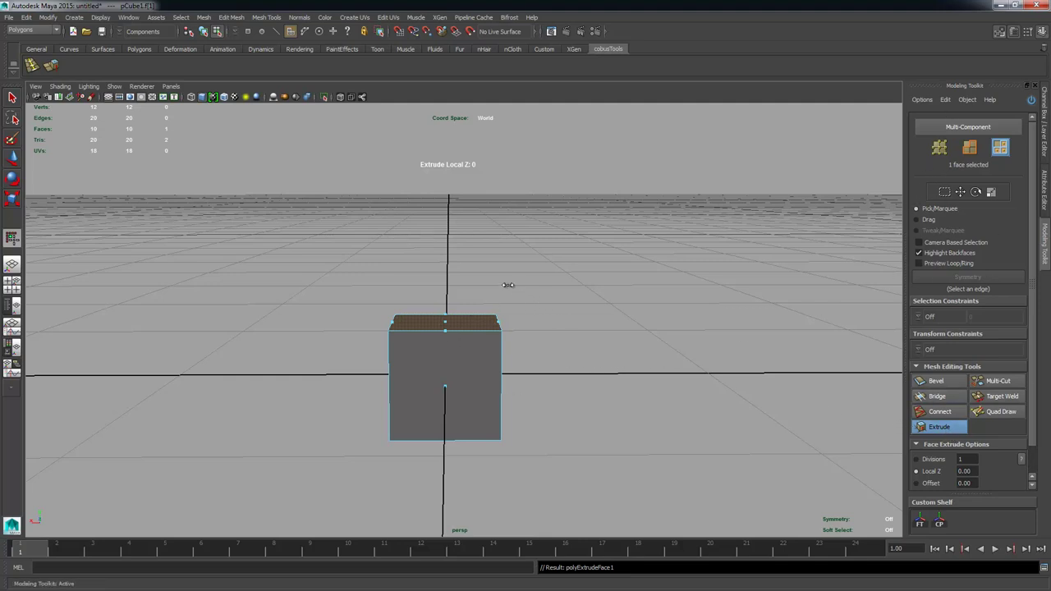
drag(517, 206, 606, 194)
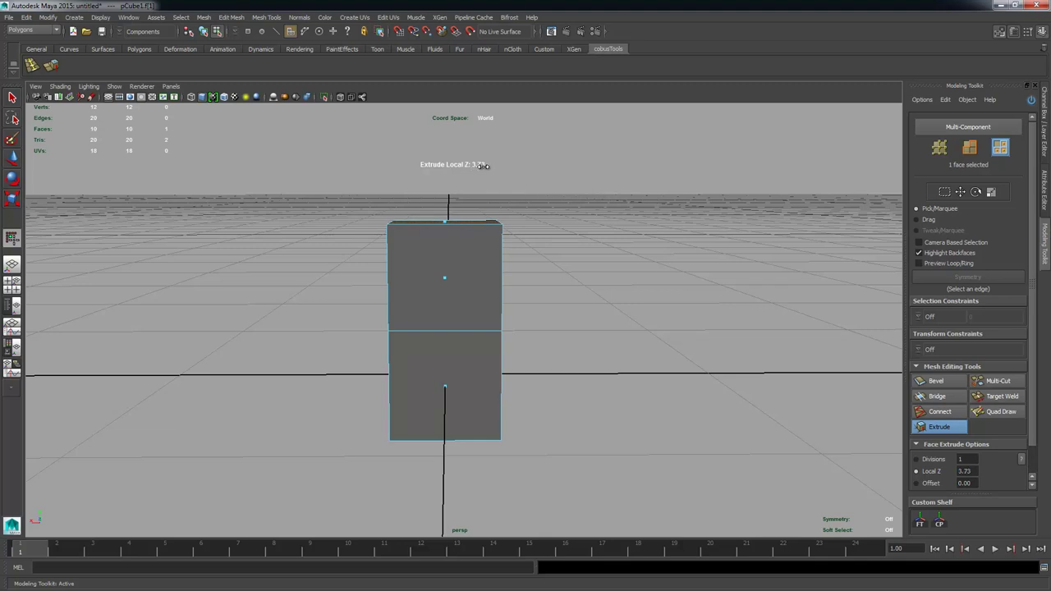
drag(581, 229, 576, 227)
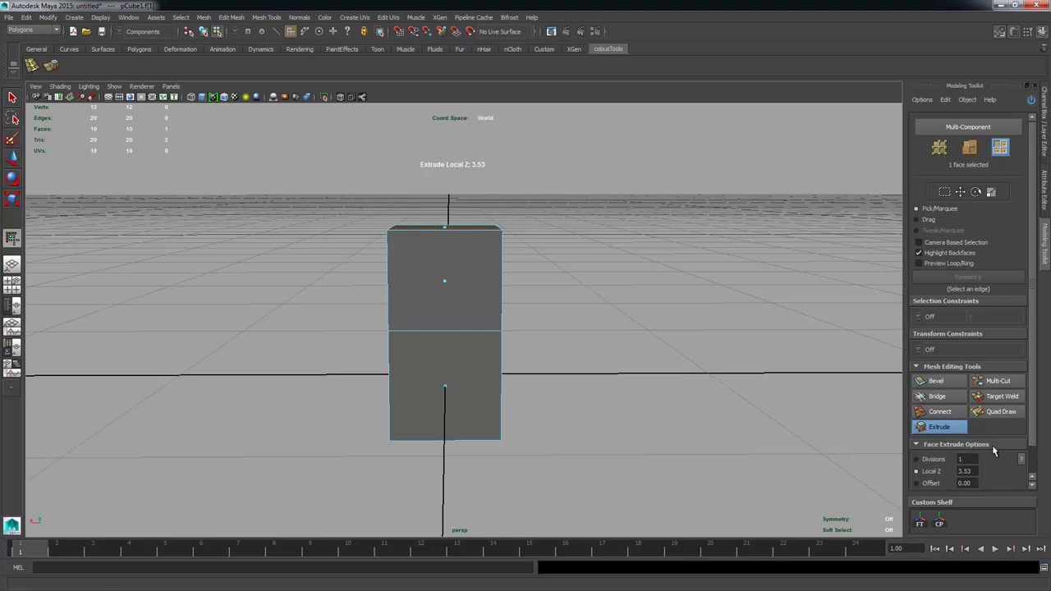
Step: Taper the extruded top face with an Offset of about 0.33 and finish the Extrude tool
scroll(1034, 428, down, 1)
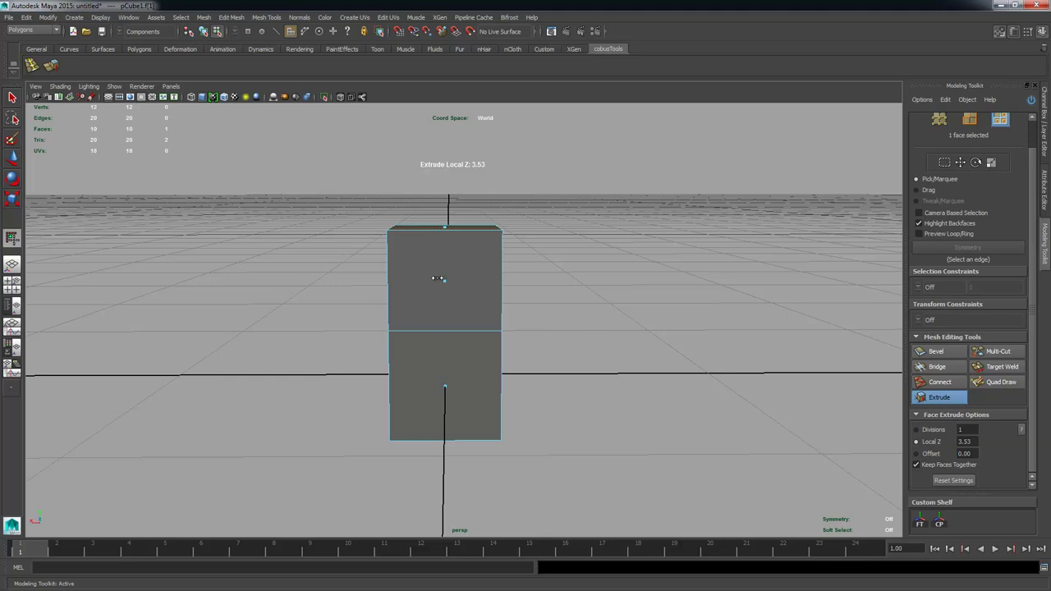
click(937, 456)
click(933, 442)
click(933, 454)
drag(629, 286, 801, 305)
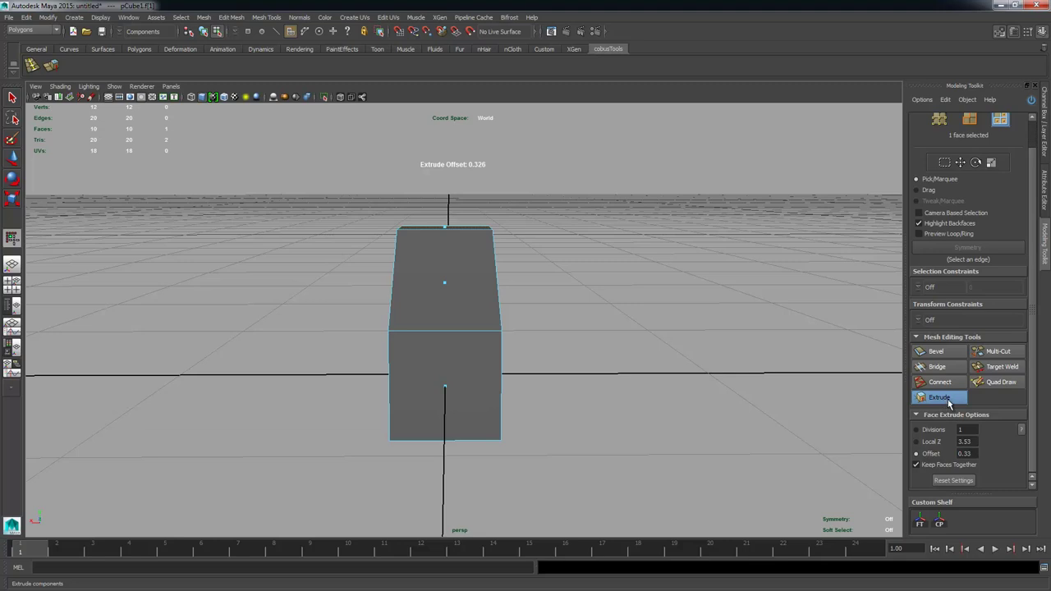
click(945, 403)
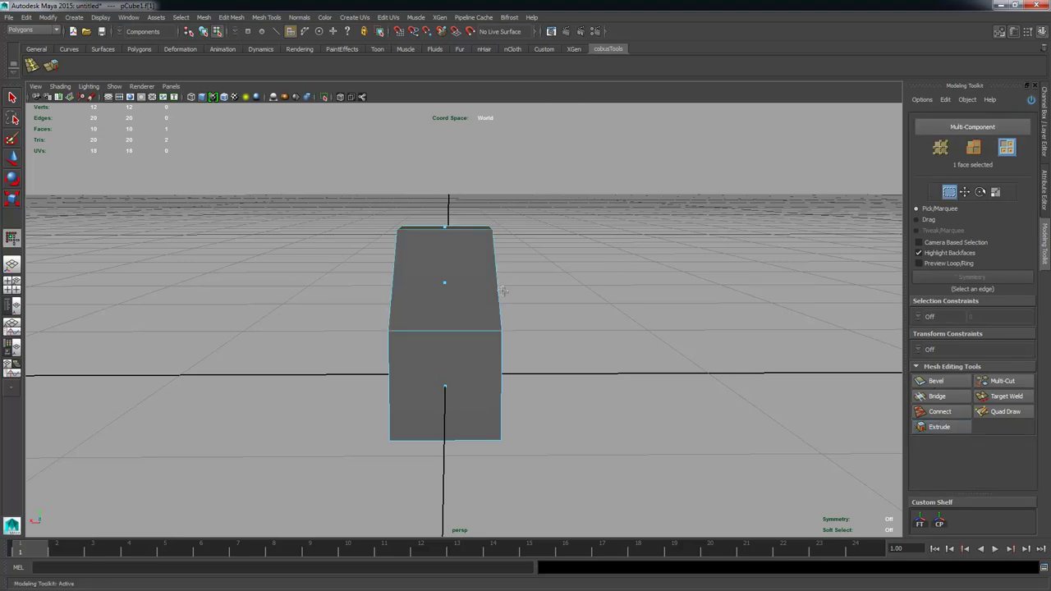
Step: Extrude the top face a second time with Local Z 3.53 and Offset 0.33
click(959, 430)
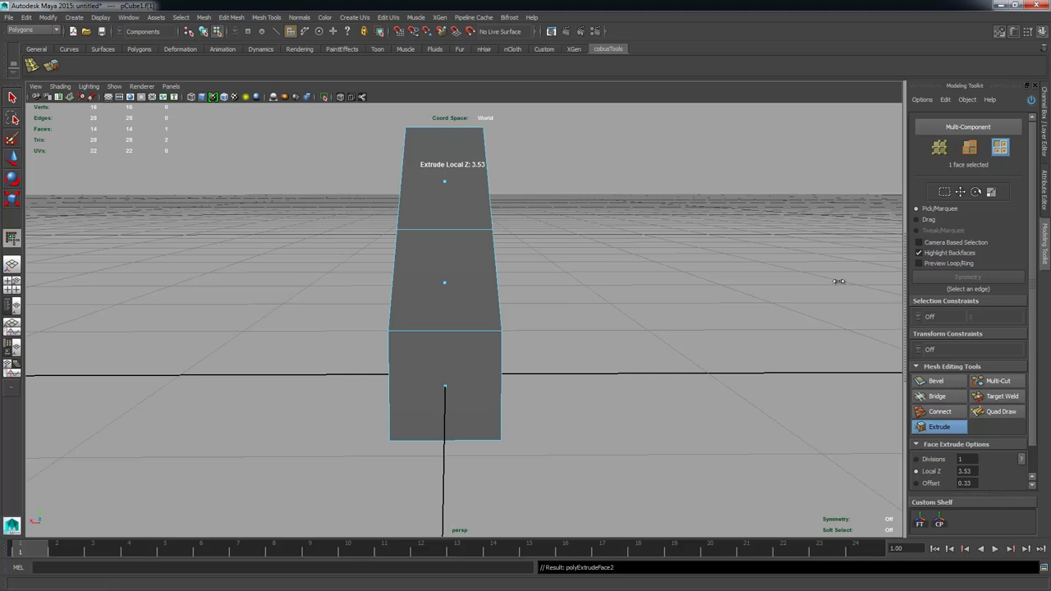
alt+drag(600, 199, 498, 236)
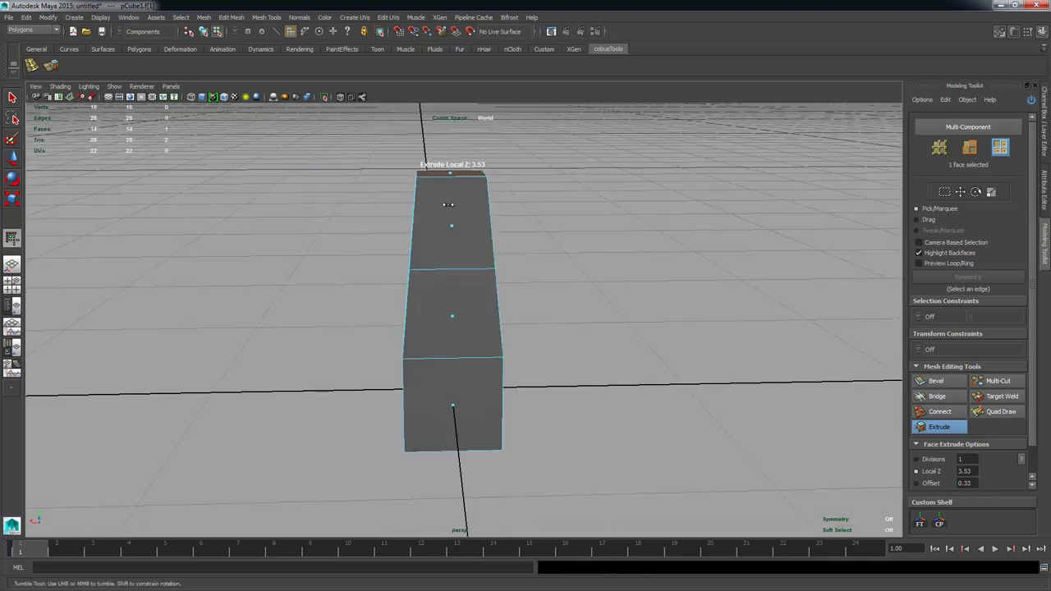
mouse_move(449, 204)
alt+mouse_down()
mouse_move(448, 230)
mouse_move(394, 230)
mouse_move(446, 206)
mouse_move(439, 194)
alt+mouse_up()
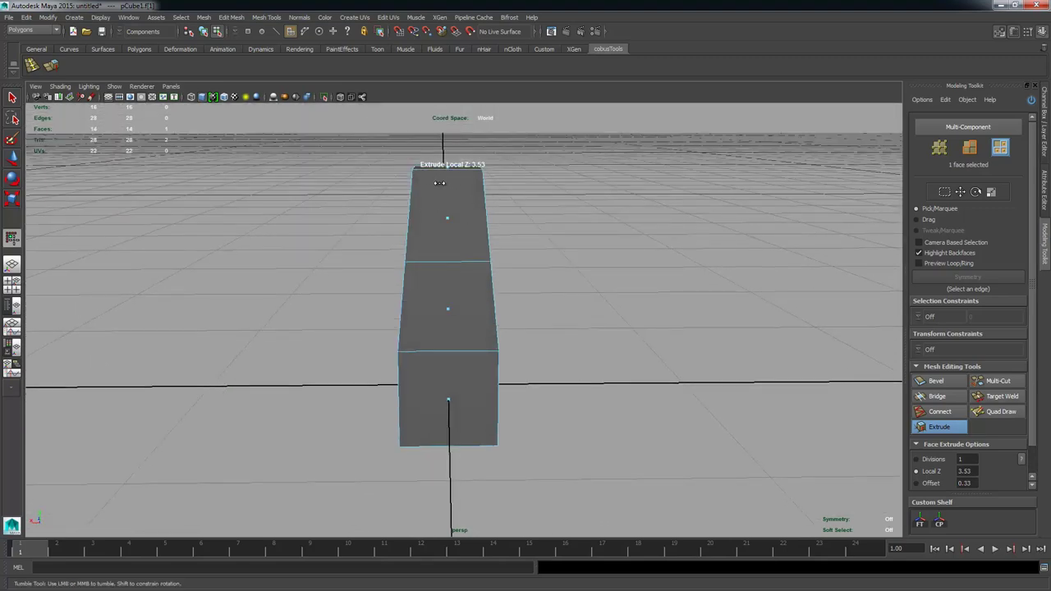
Step: Select the four topmost vertices, rotate them to tilt the top face, and shift them along X to about 0.90
right_drag(434, 175, 408, 179)
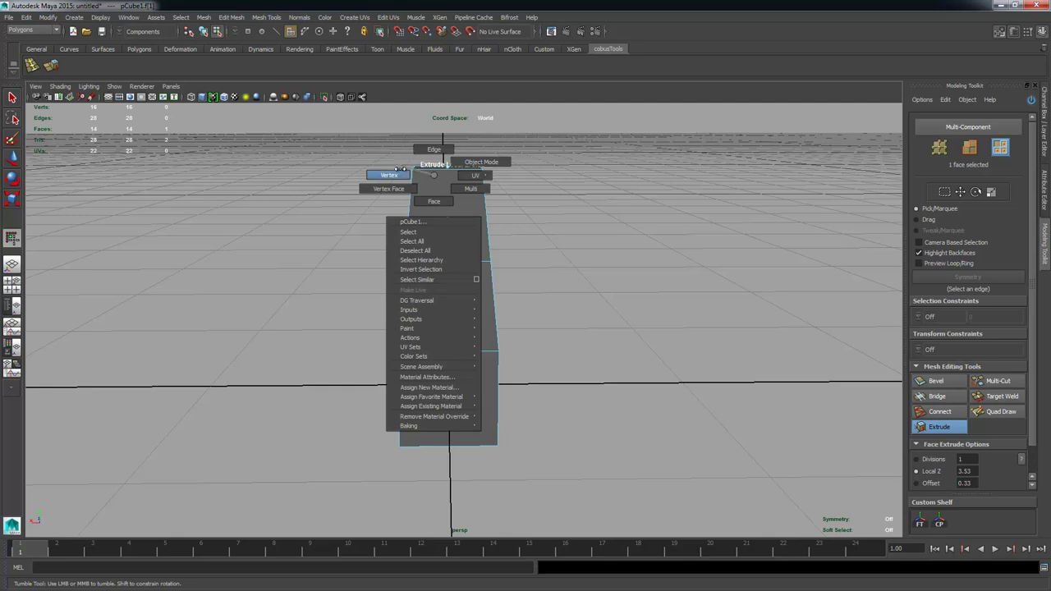
right_drag(396, 173, 384, 173)
drag(374, 150, 489, 194)
key(w)
drag(406, 171, 393, 172)
key(e)
drag(470, 144, 435, 116)
key(w)
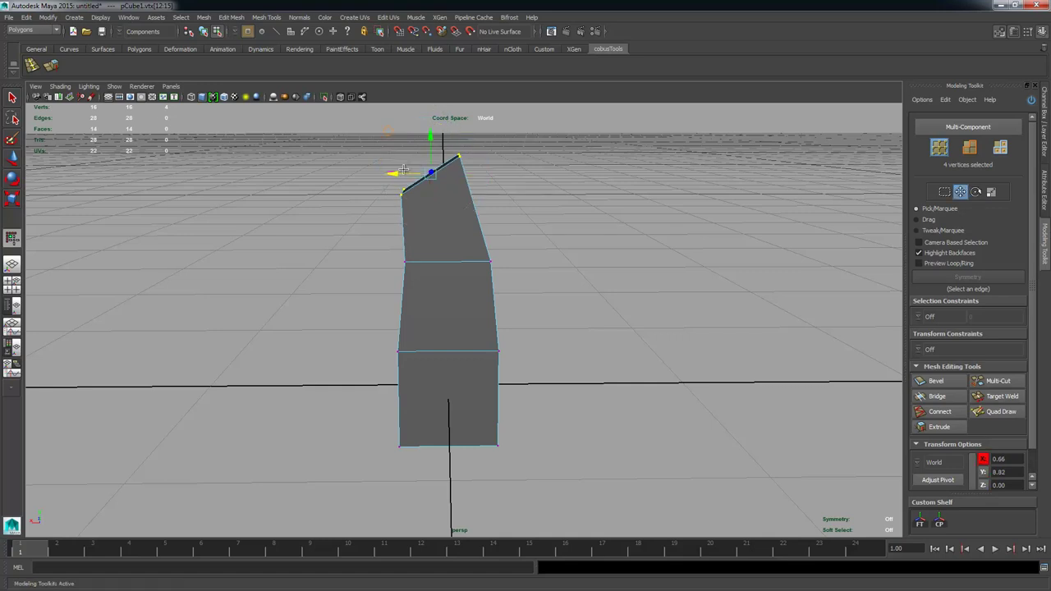
key(ctrl+z)
drag(397, 173, 390, 173)
Step: Select the upper eight vertices, then shift them along X and rotate them to bend the body forward
alt+drag(525, 198, 385, 195)
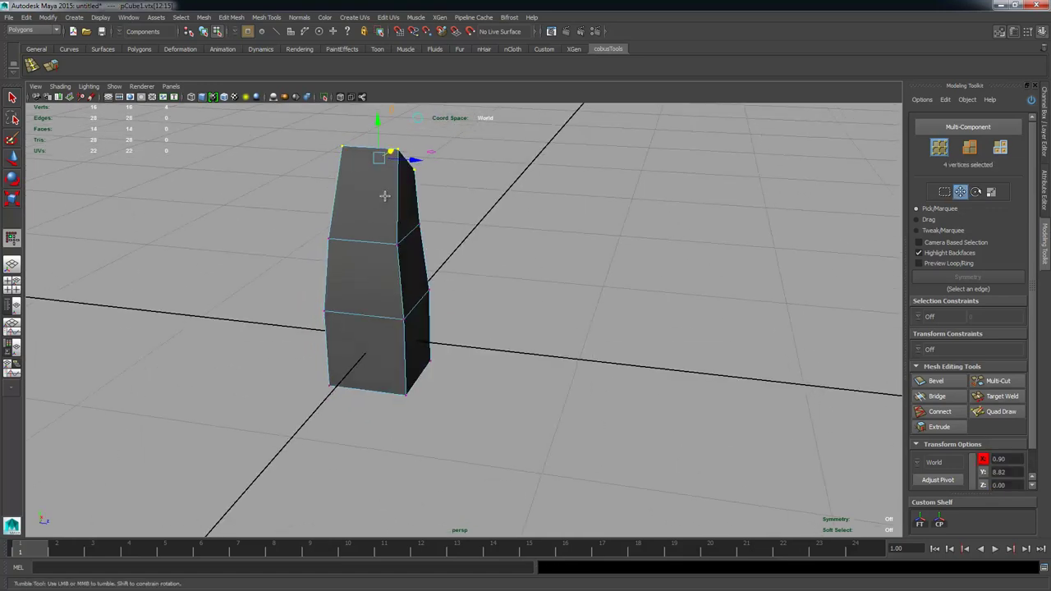
alt+drag(403, 279, 559, 264)
mouse_move(405, 204)
mouse_down()
mouse_move(384, 202)
mouse_move(395, 201)
mouse_up()
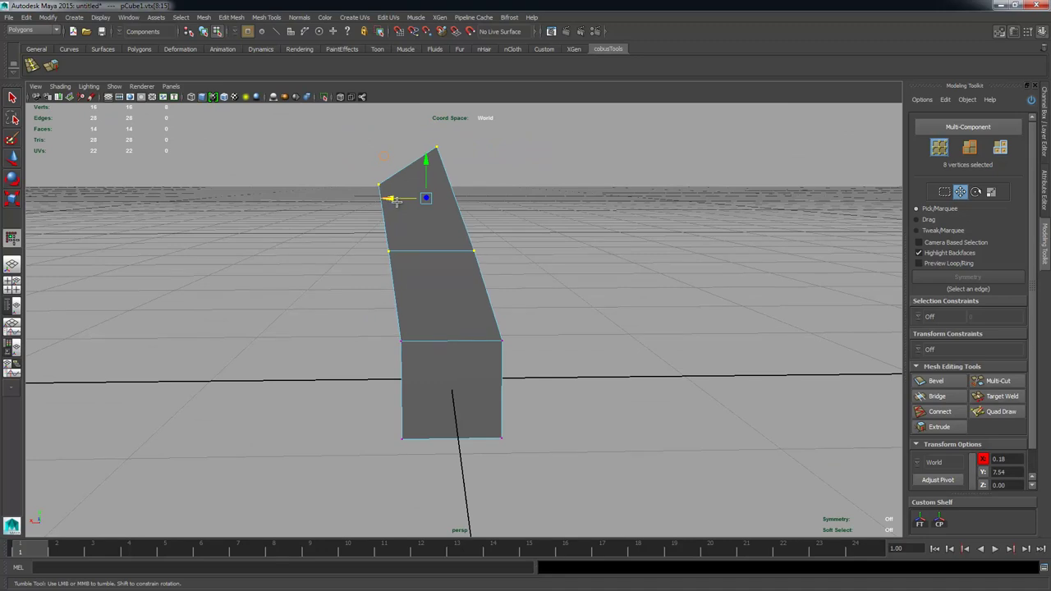
key(e)
drag(407, 153, 273, 266)
key(w)
alt+right_drag(274, 266, 330, 288)
alt+drag(331, 288, 398, 313)
alt+middle_drag(398, 312, 490, 307)
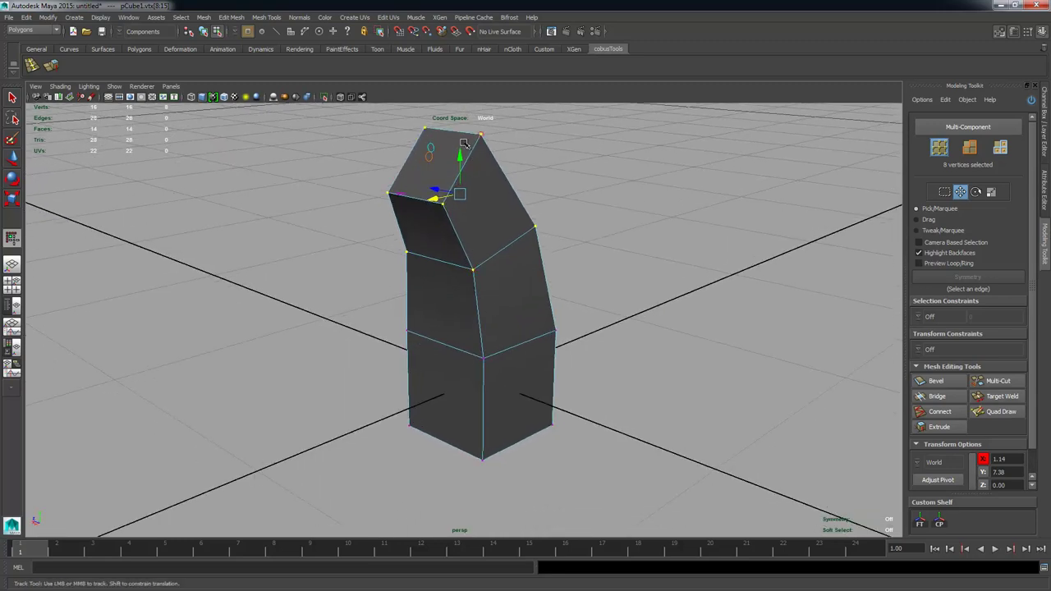
Step: Select the lower eight vertices and scale them outward along Z to widen the base section
alt+drag(496, 235, 485, 337)
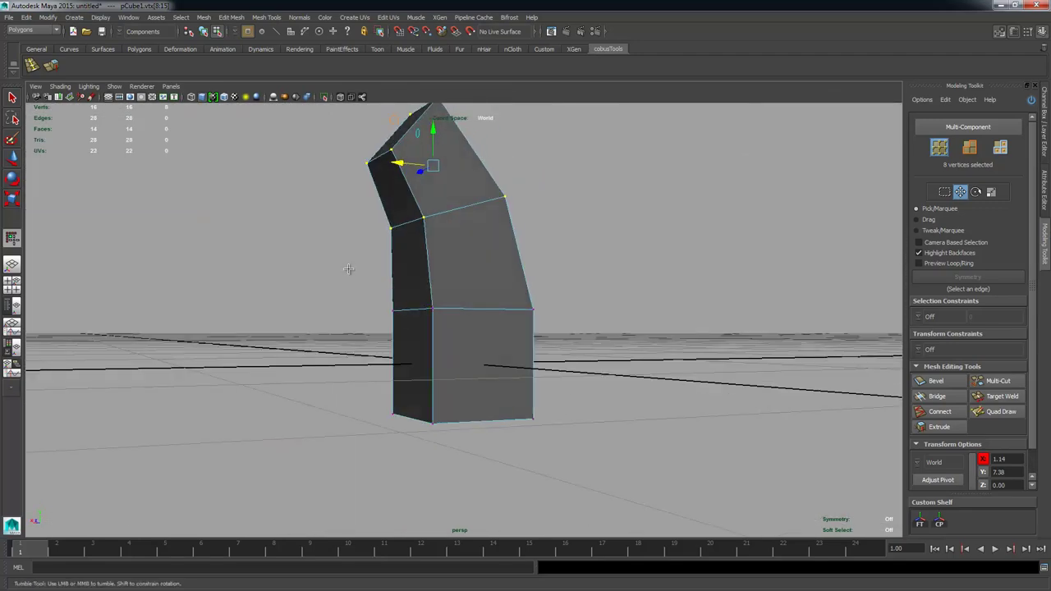
drag(347, 269, 599, 475)
key(r)
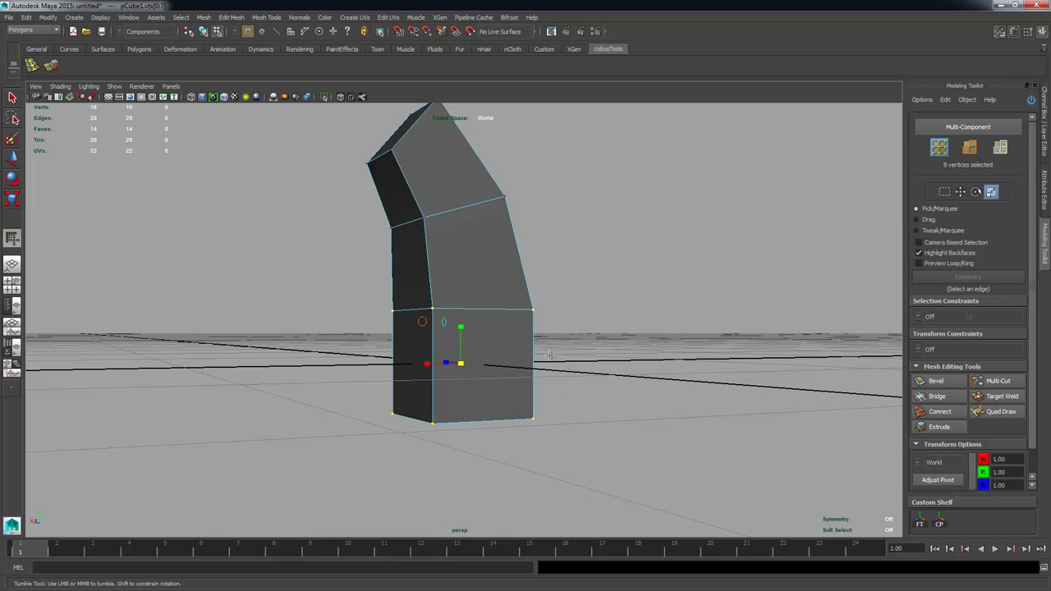
alt+drag(570, 370, 423, 374)
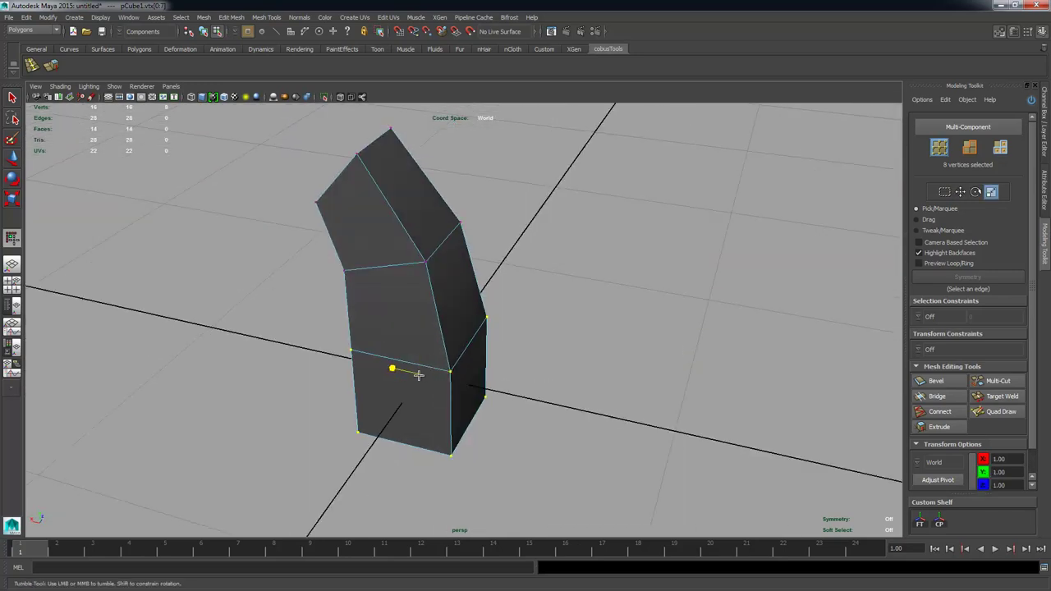
drag(421, 372, 544, 363)
Step: Select the two opposite side edges of the bottom face and scale them inward along Z to narrow the underside
right_drag(545, 364, 536, 366)
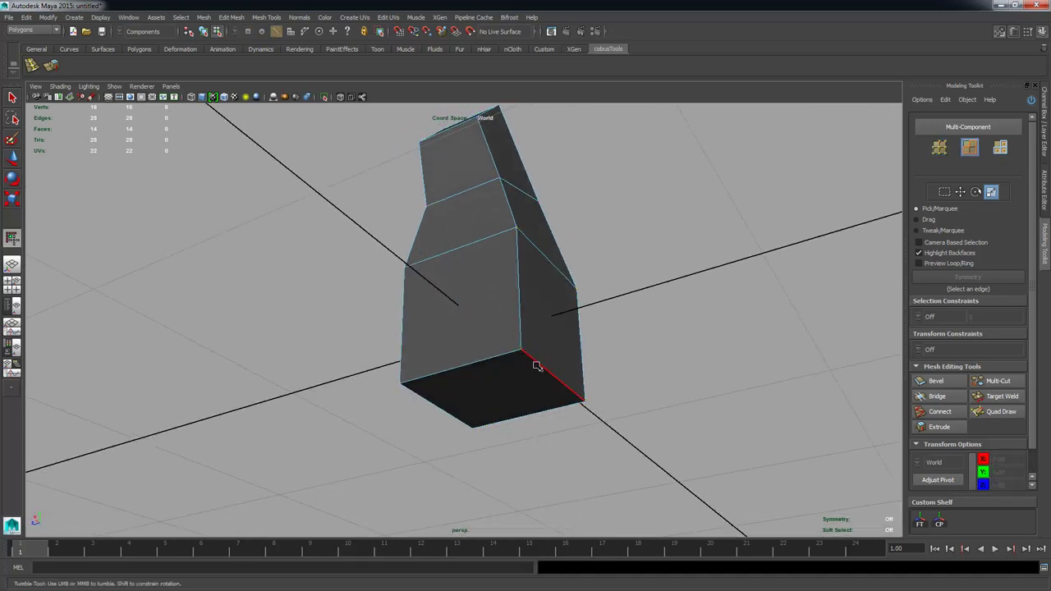
click(537, 367)
shift+click(438, 405)
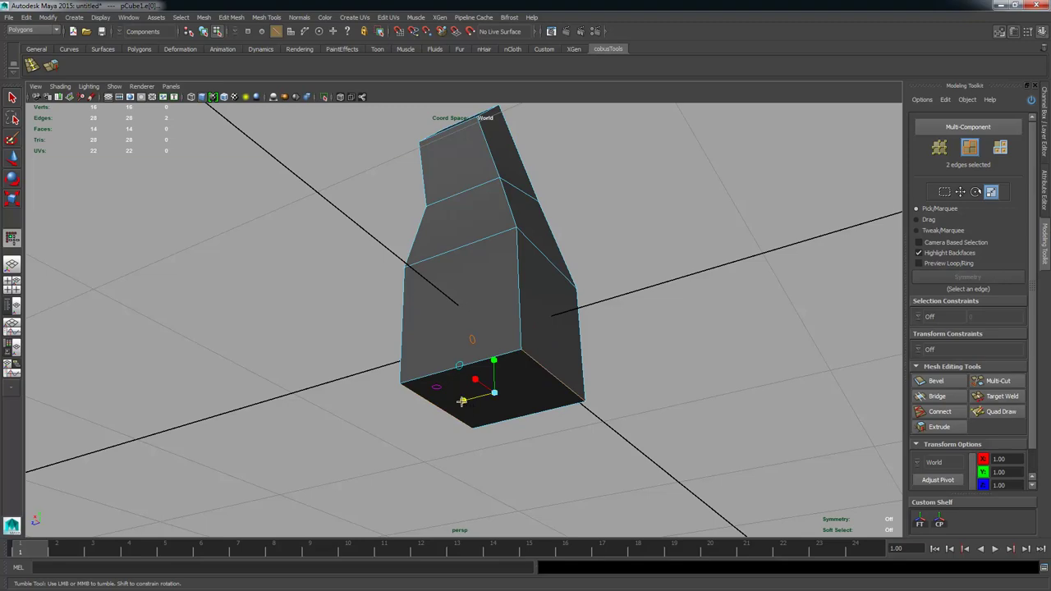
drag(463, 401, 528, 154)
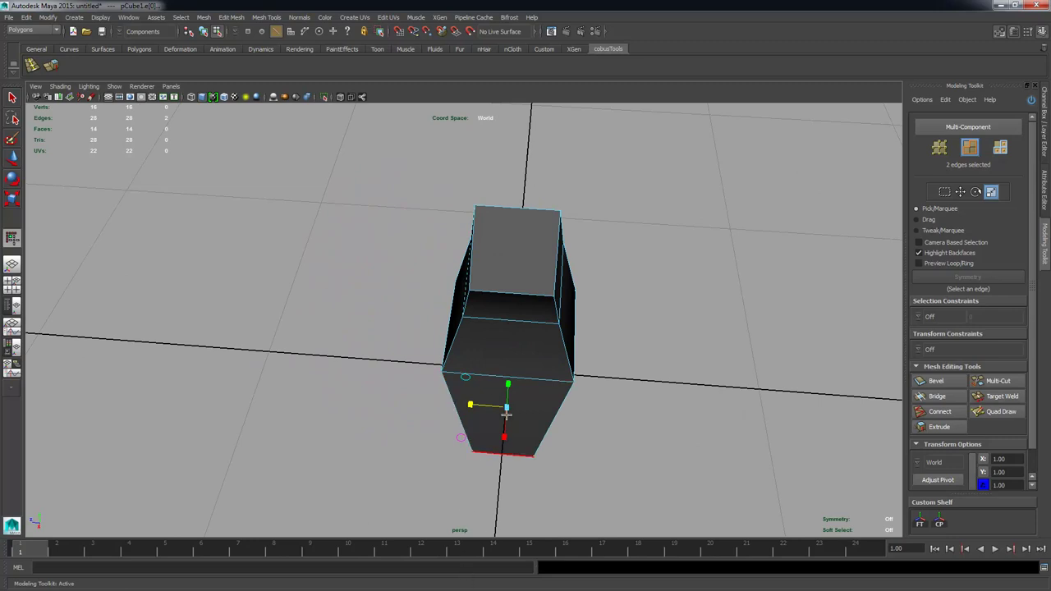
alt+drag(580, 232, 579, 205)
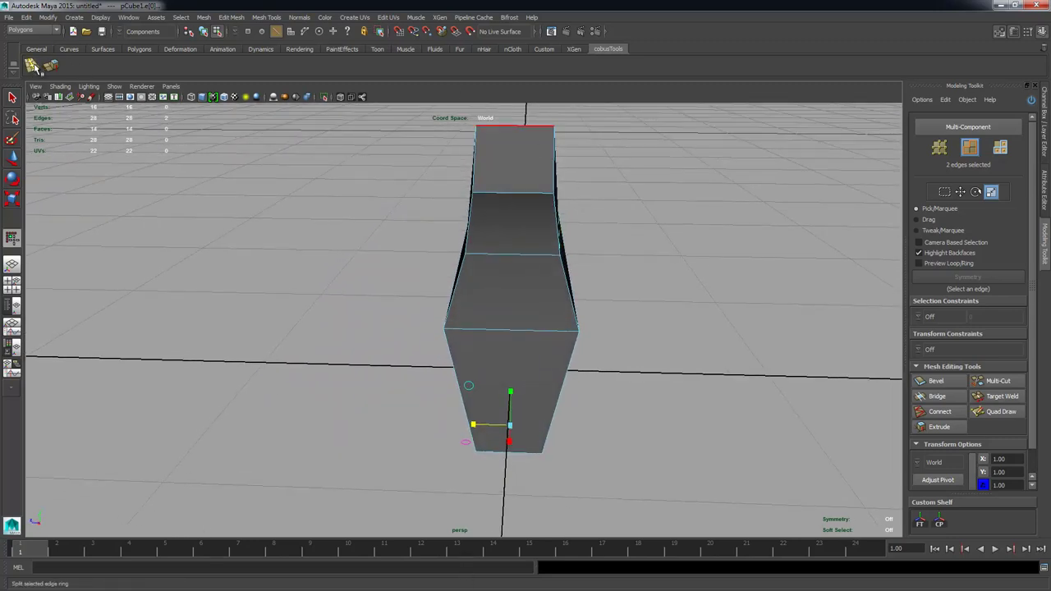
Step: Try splitting the body lengthwise with a centred edge loop using the Insert Edge Loop tool, and undo it
click(33, 67)
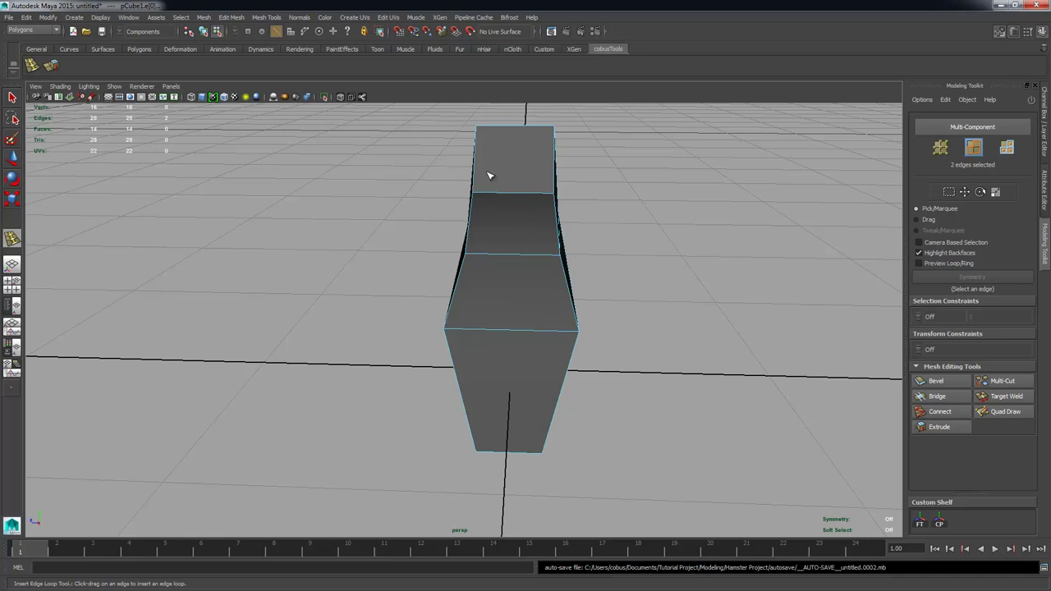
click(46, 69)
drag(497, 197, 499, 233)
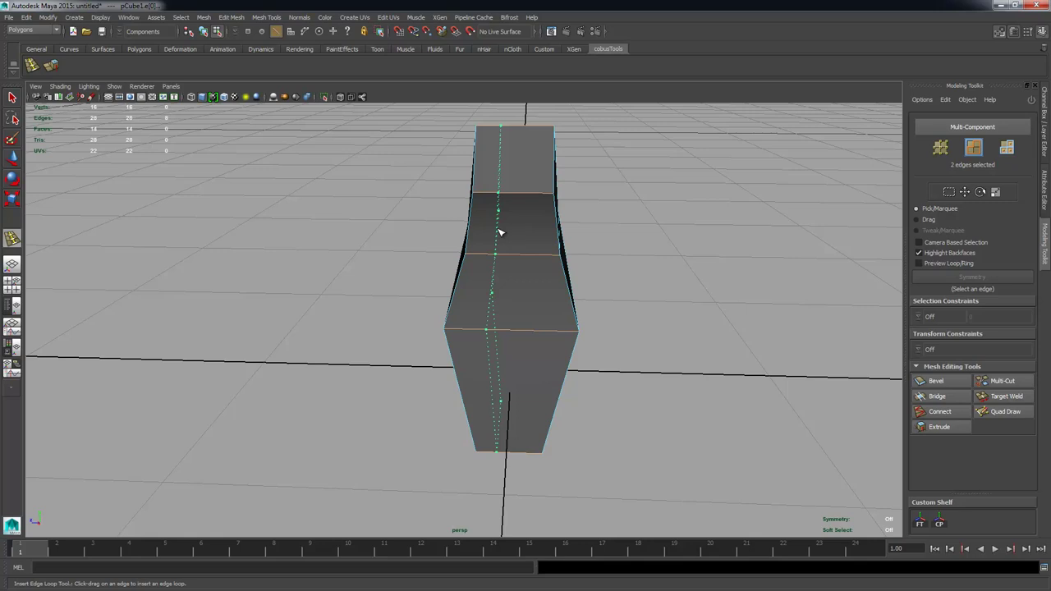
drag(499, 234, 515, 246)
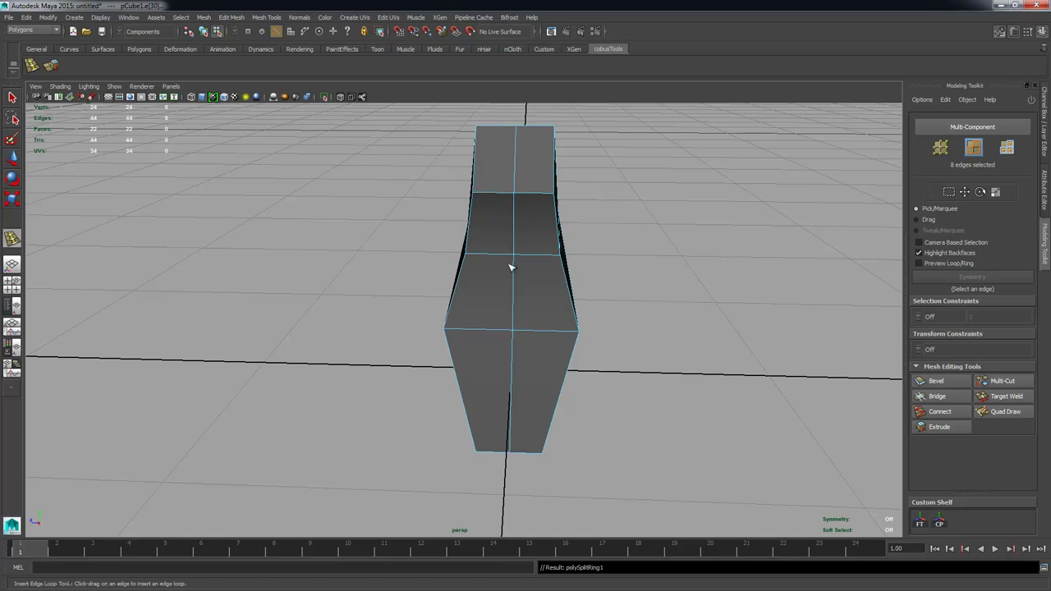
alt+drag(659, 262, 739, 260)
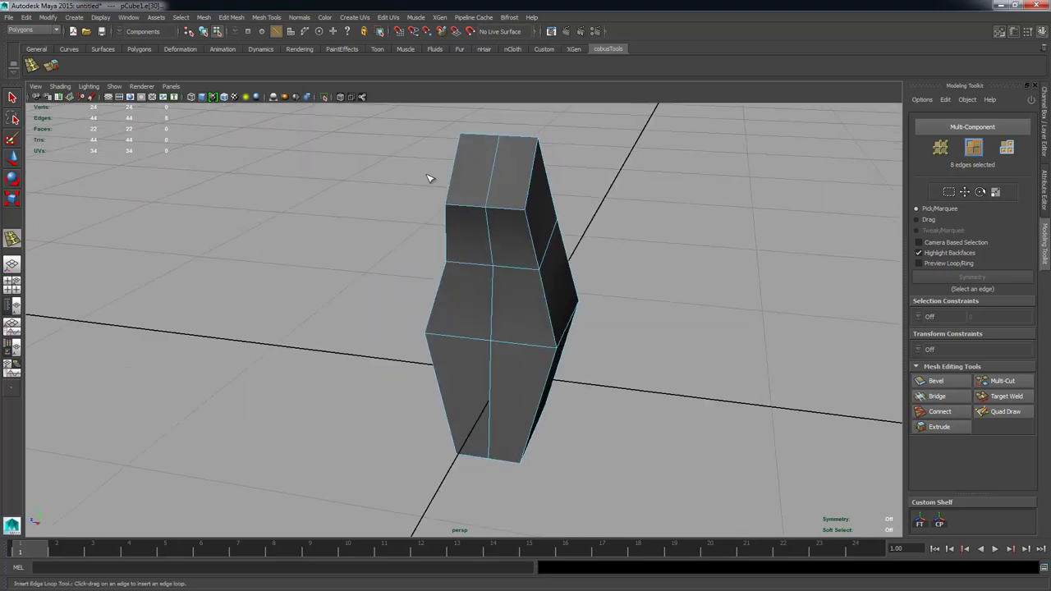
alt+drag(531, 276, 531, 222)
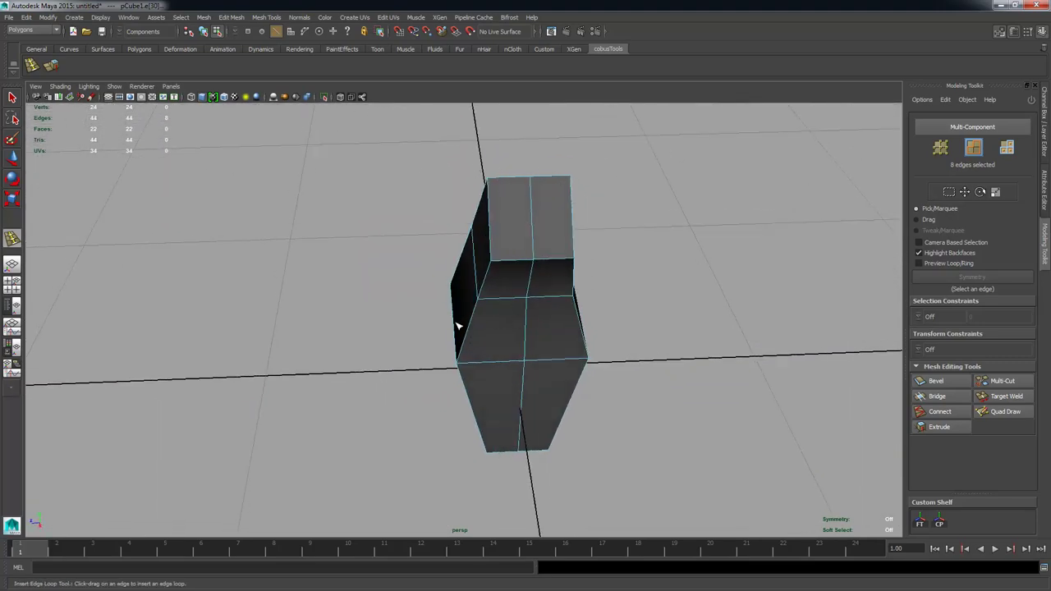
alt+drag(521, 394, 516, 279)
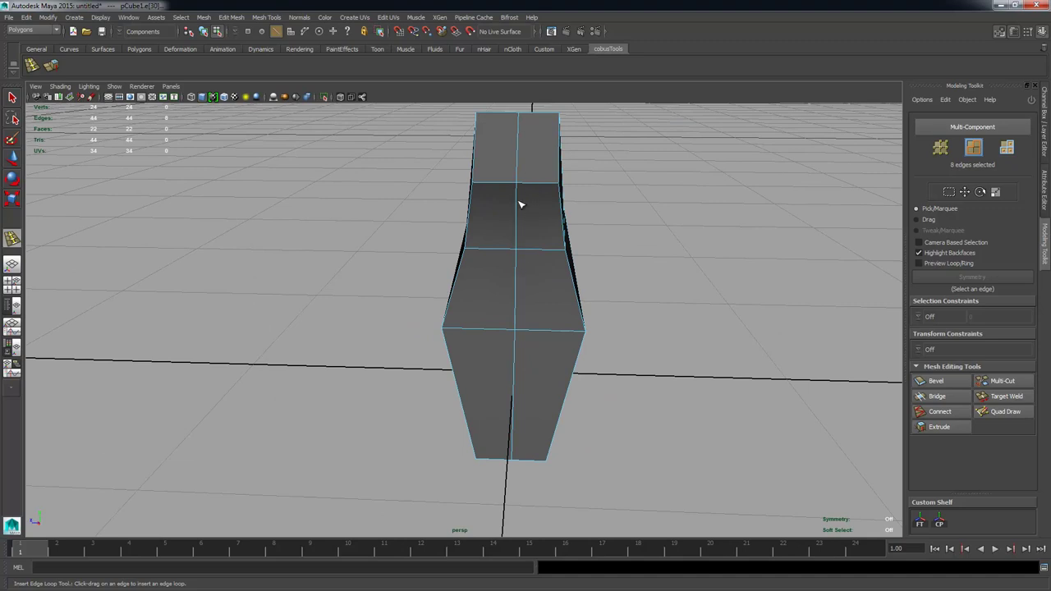
click(32, 68)
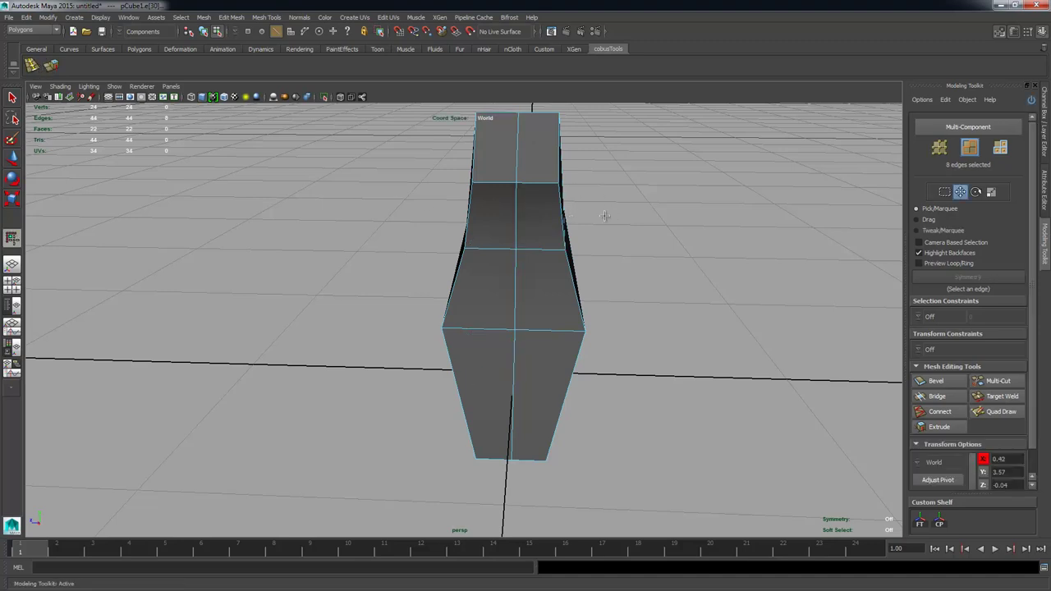
key(ctrl+z)
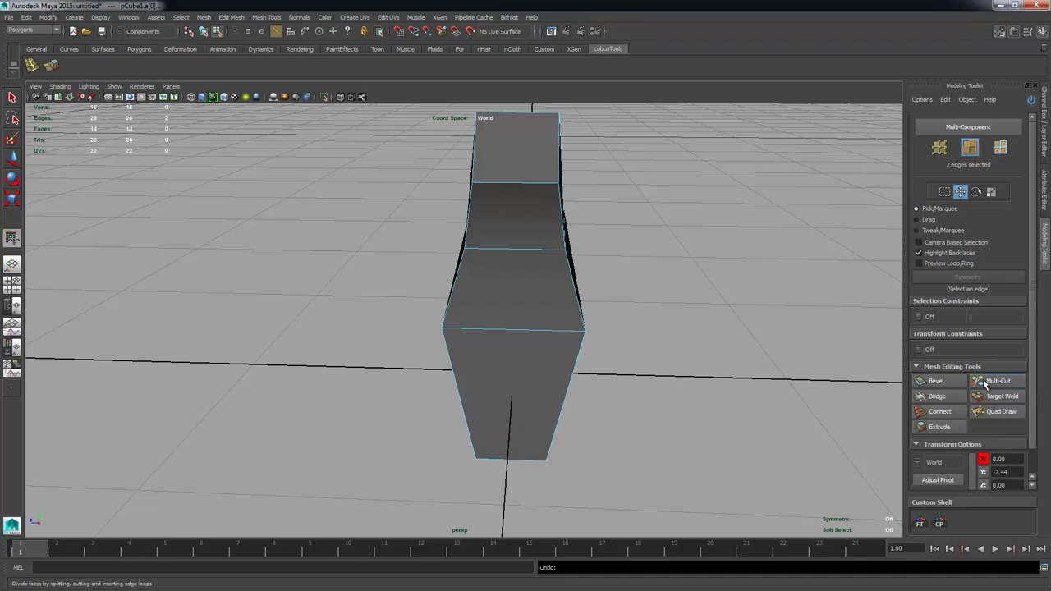
Step: Place a freehand Multi-Cut line up the front of the body from the bottom edge to a top corner
click(985, 384)
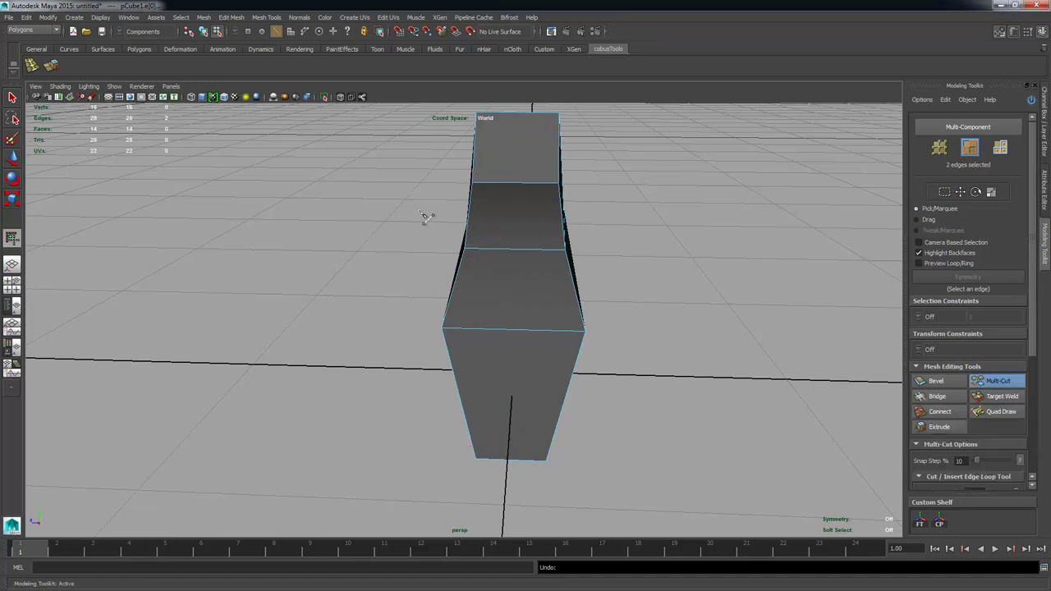
click(509, 461)
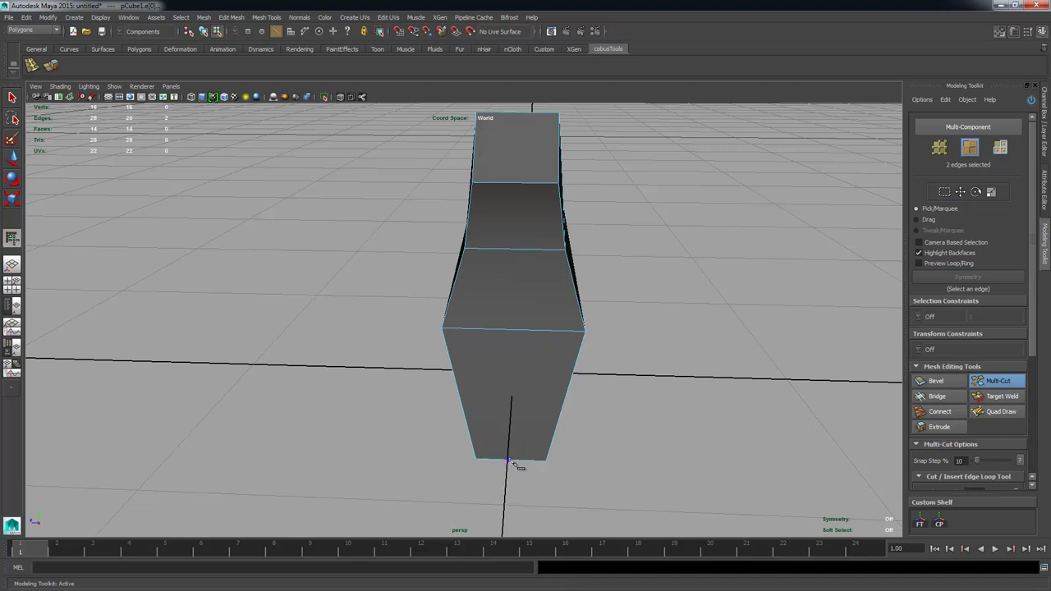
click(524, 330)
click(510, 249)
click(525, 182)
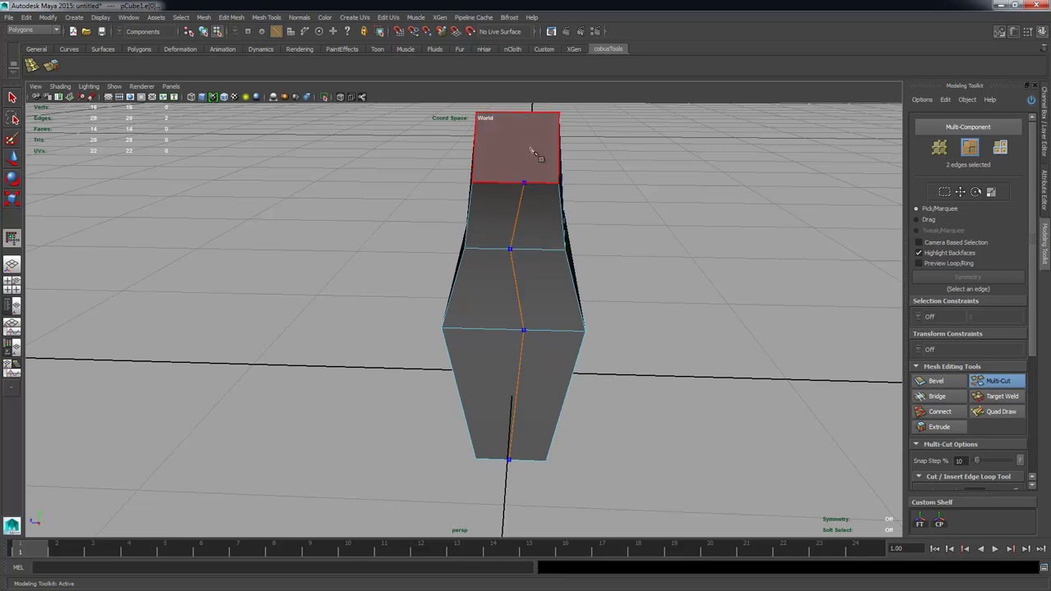
click(531, 144)
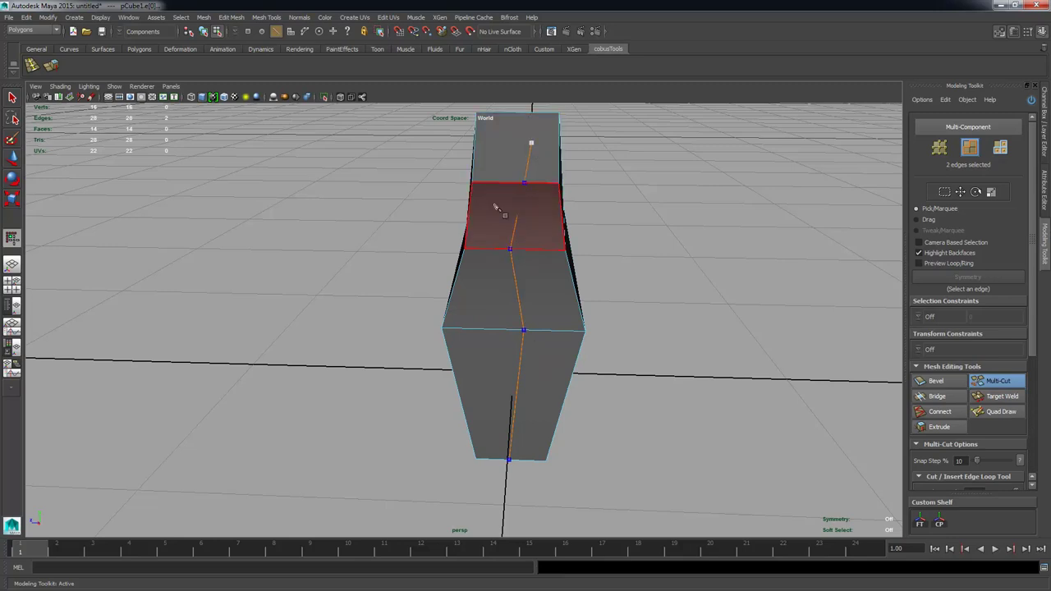
click(476, 113)
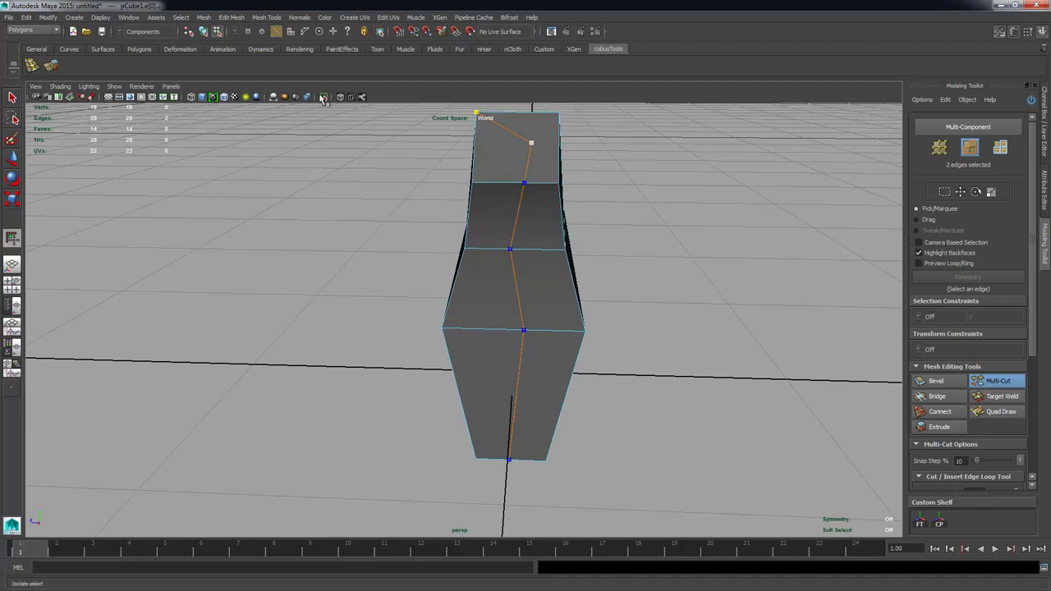
click(269, 18)
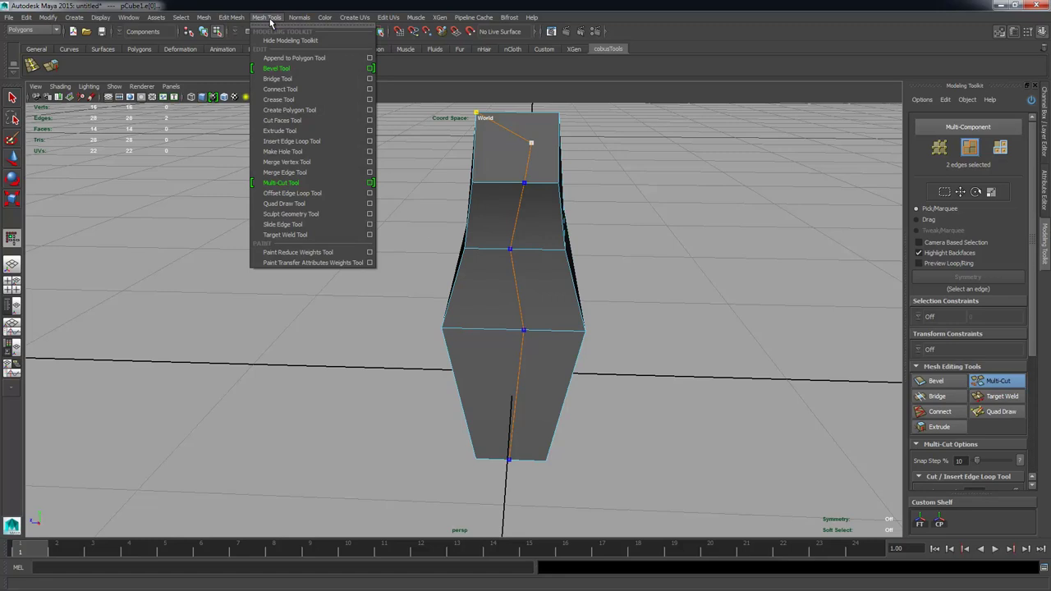
click(269, 18)
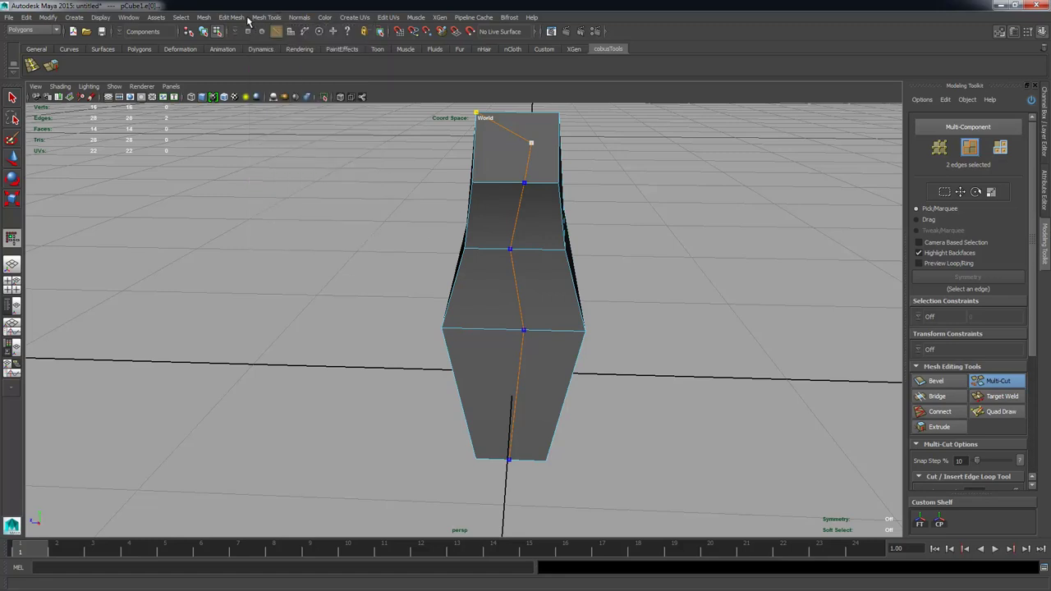
click(231, 17)
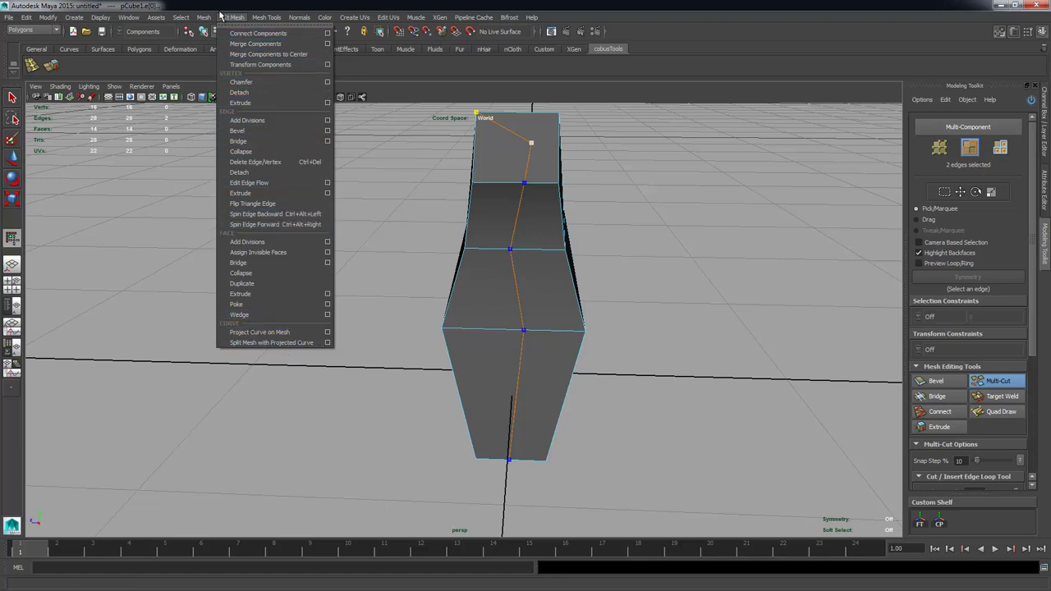
mouse_move(265, 18)
click(251, 8)
click(266, 17)
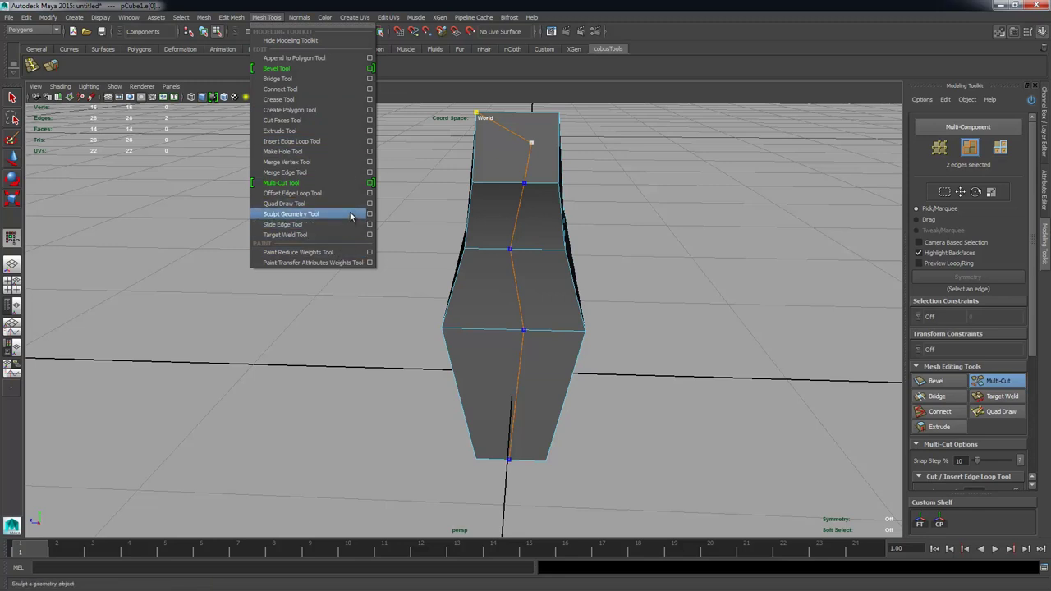
mouse_move(235, 19)
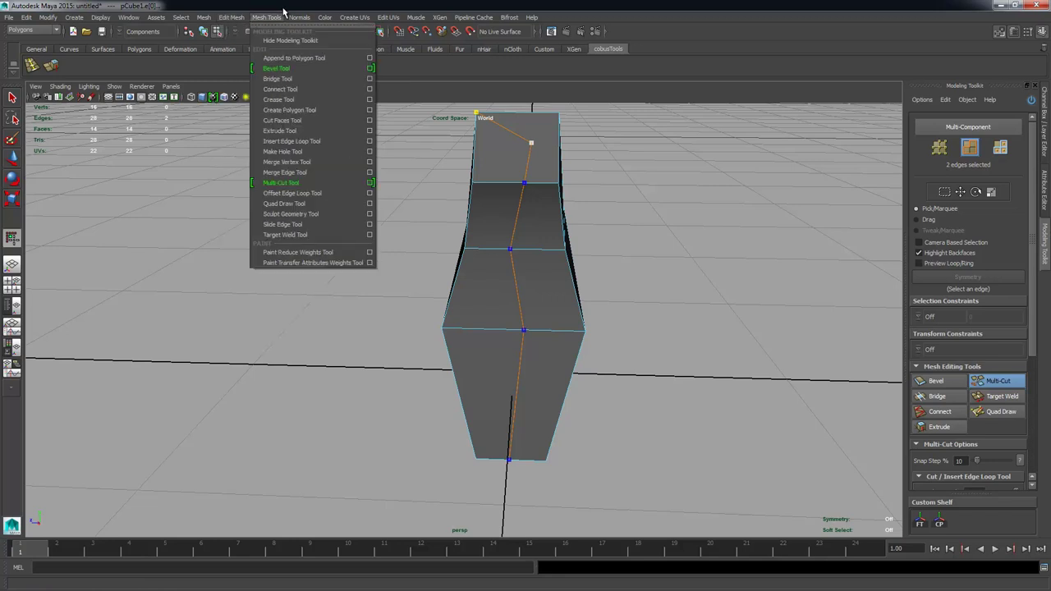
click(286, 10)
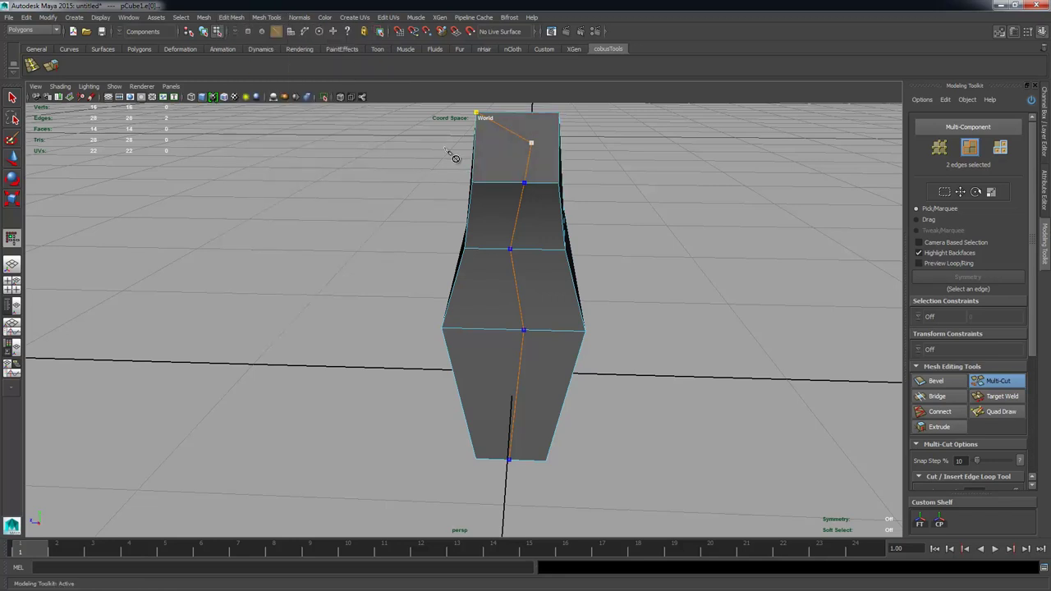
Step: Remove all the pending Multi-Cut points from the front of the body
key(BackSpace)
key(BackSpace)
key(BackSpace)
key(BackSpace)
key(BackSpace)
key(BackSpace)
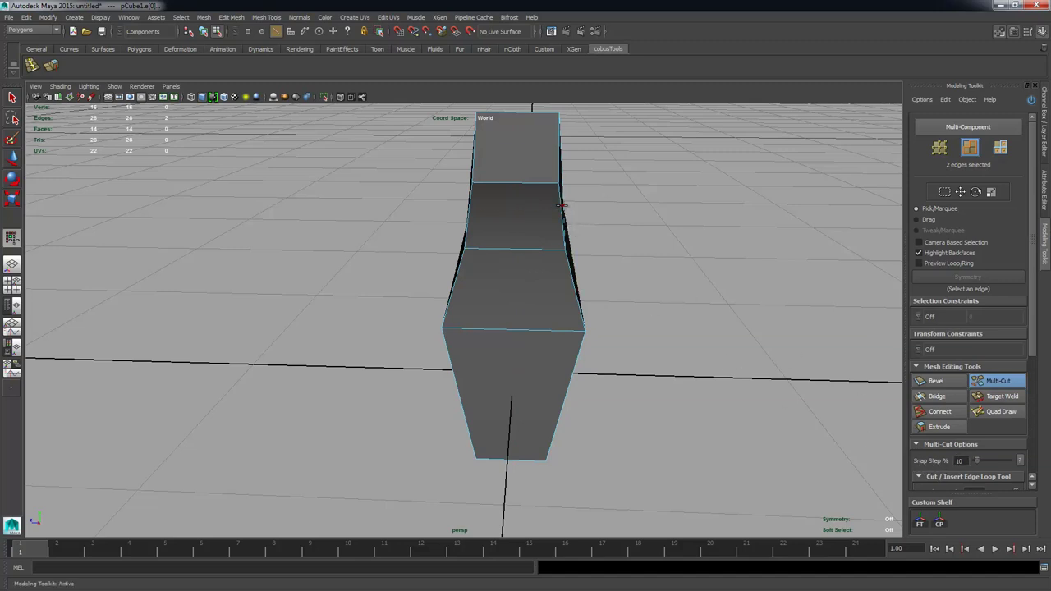
Step: Insert an edge loop lengthwise through the middle of the body with Multi-Cut, and return to the Move tool
ctrl+click(517, 179)
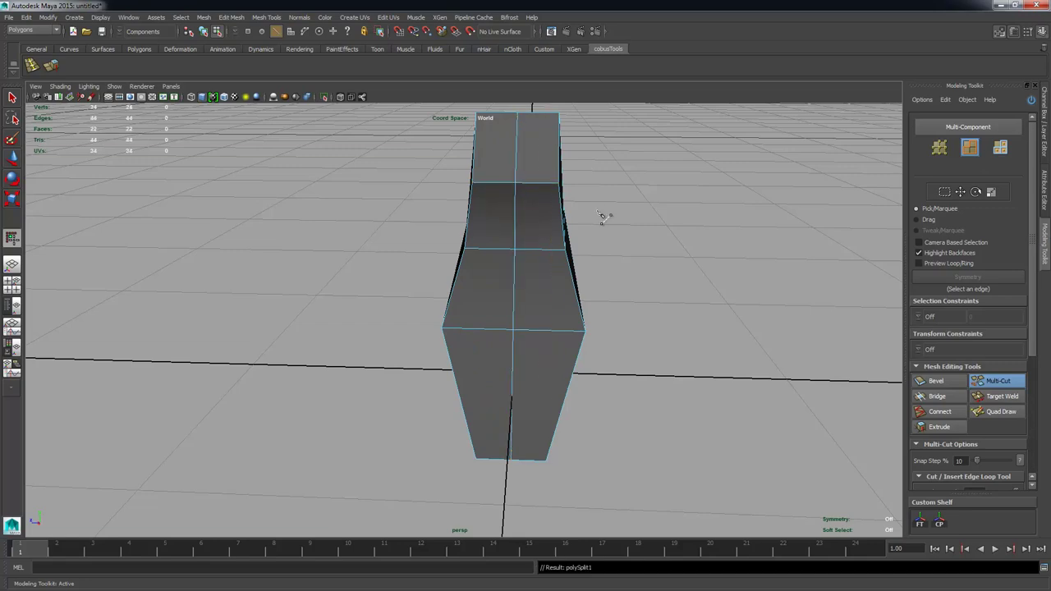
alt+drag(602, 217, 615, 271)
key(w)
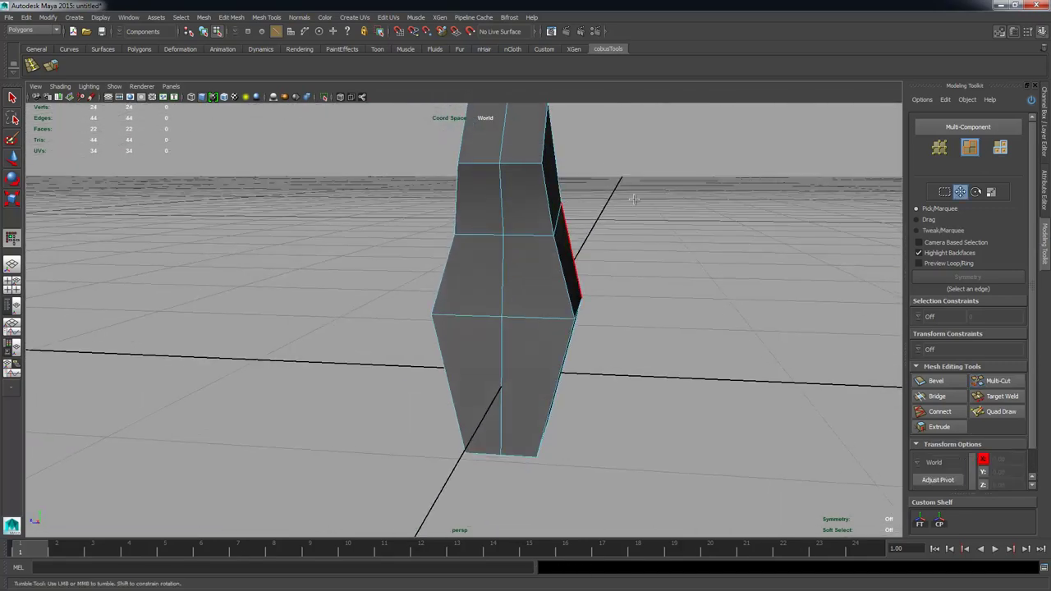
alt+drag(633, 194, 574, 164)
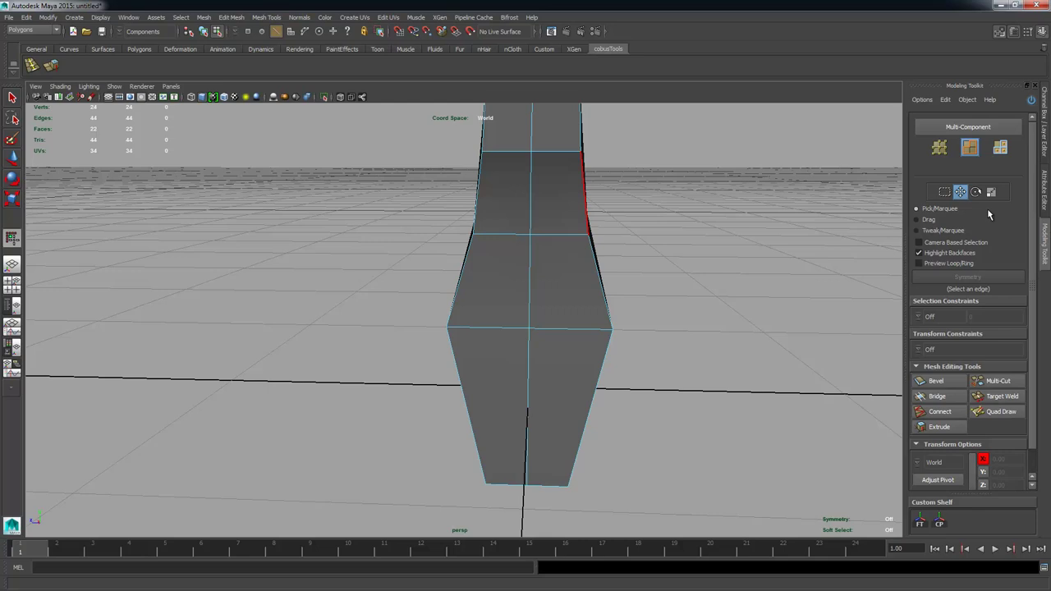
Step: Select an edge on the body's centre loop and turn on modeling symmetry across it
click(532, 210)
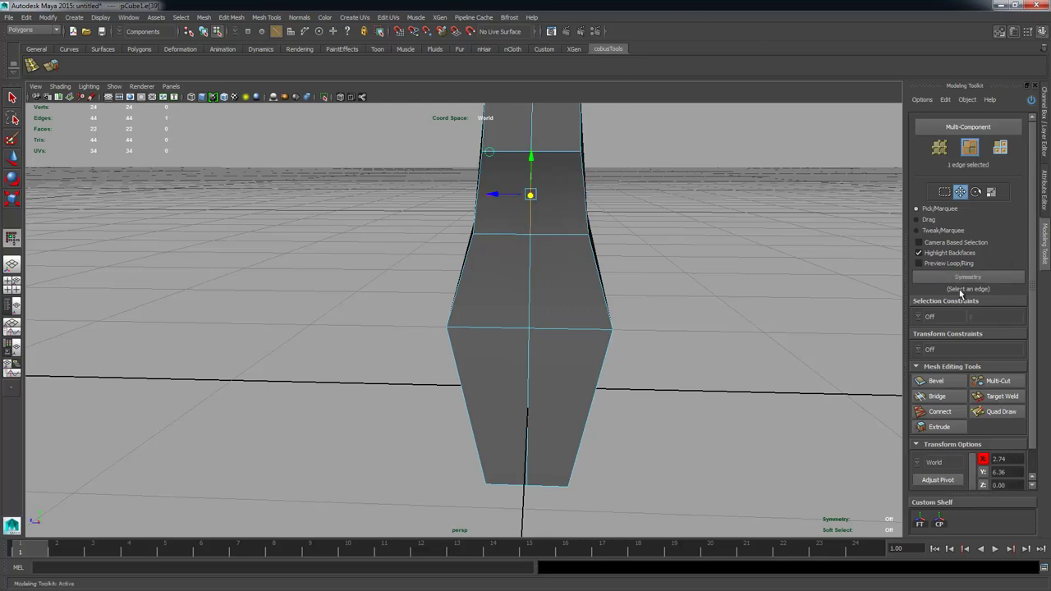
click(977, 278)
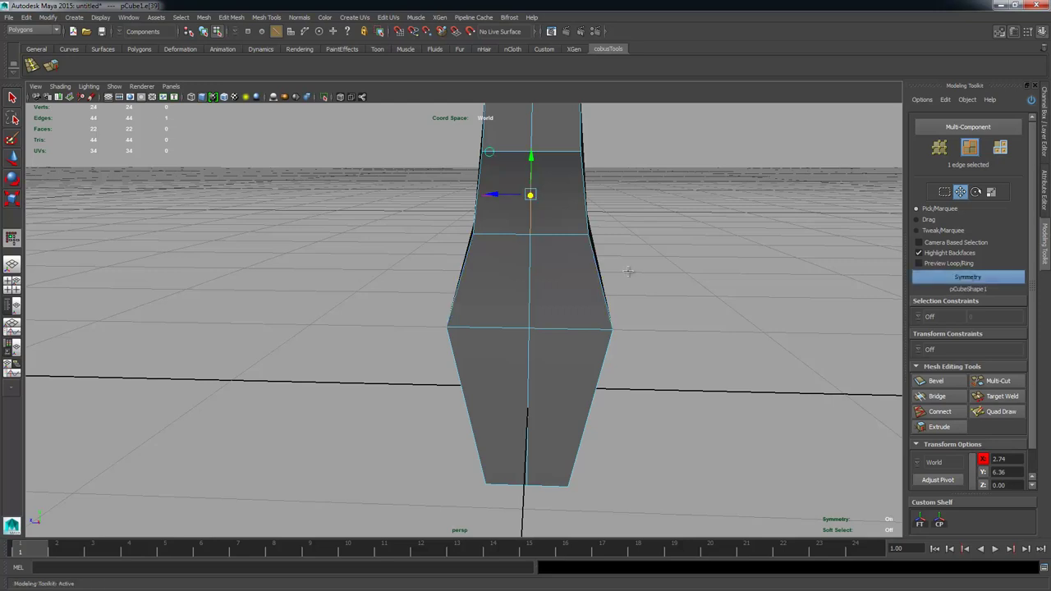
alt+drag(558, 228, 551, 168)
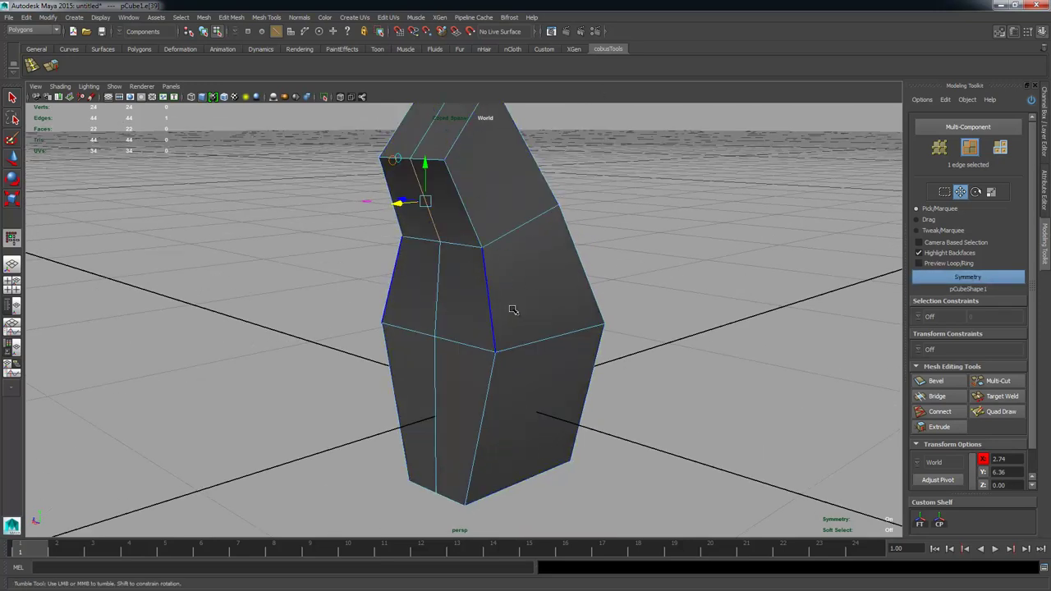
alt+drag(515, 414, 603, 337)
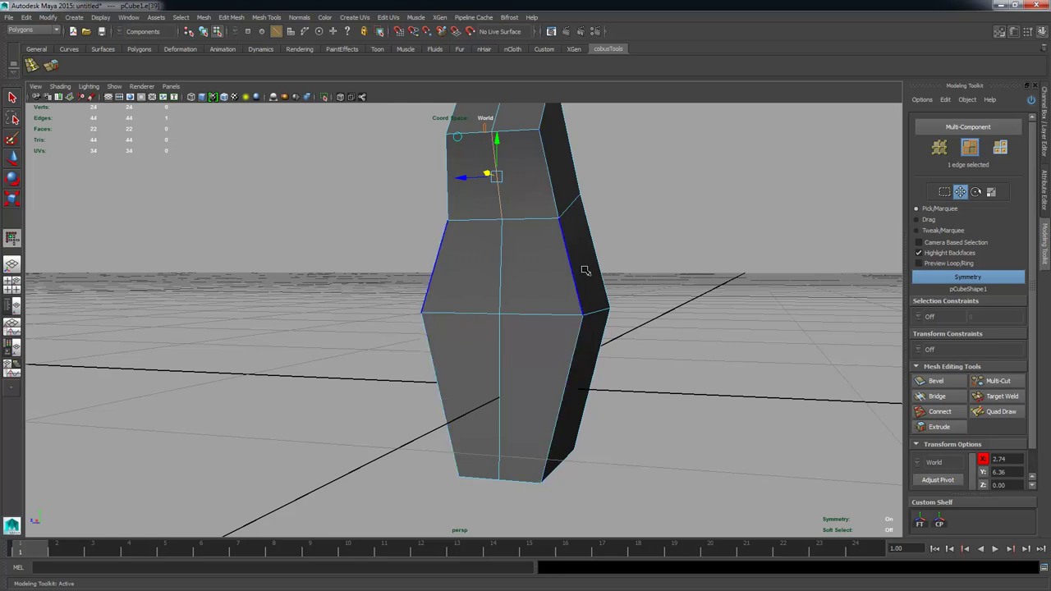
alt+drag(631, 258, 522, 237)
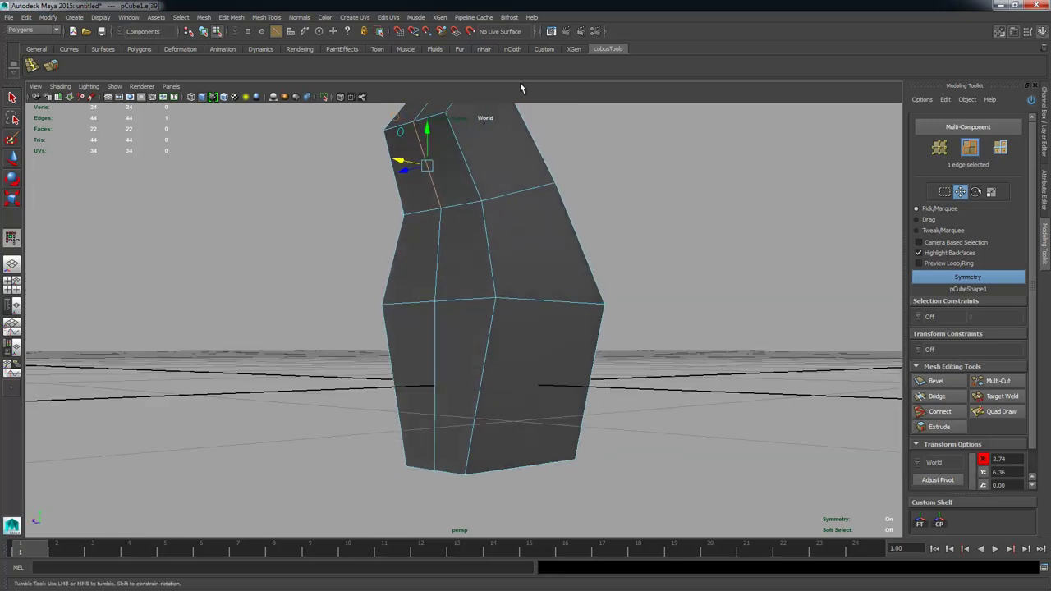
alt+drag(553, 276, 568, 308)
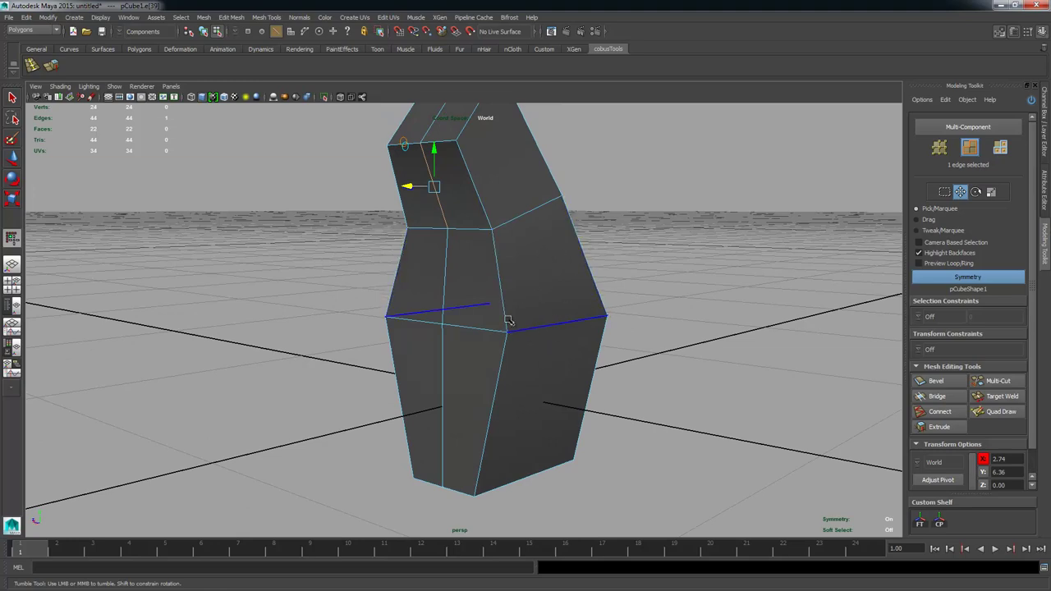
alt+drag(535, 399, 426, 331)
Step: Try vertex, multi-component and edge selection, and select the front corner edges of the chest
right_drag(426, 331, 382, 331)
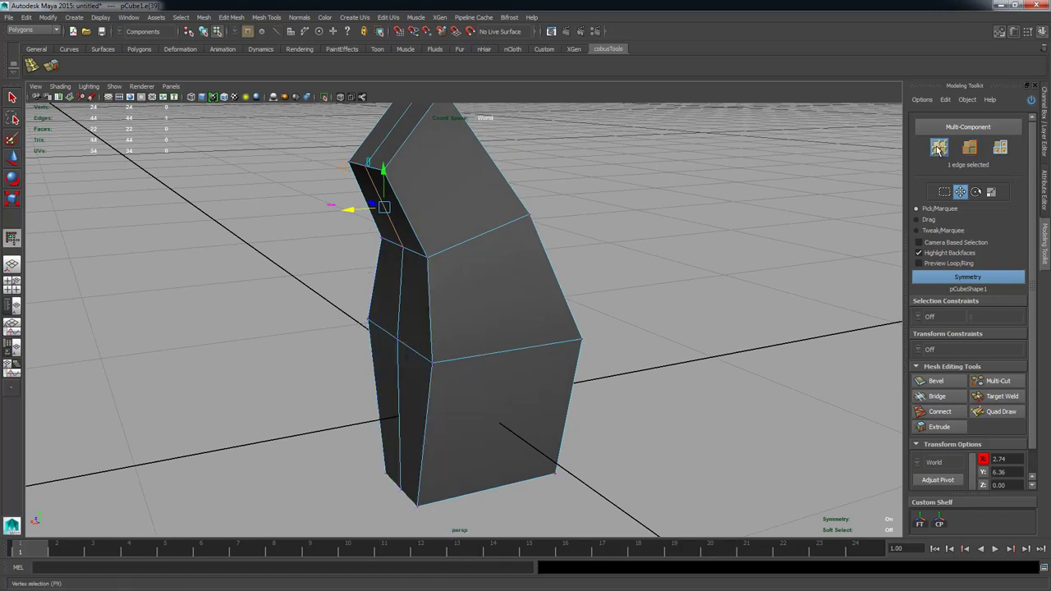
mouse_move(408, 316)
right_down()
mouse_move(361, 326)
mouse_move(394, 302)
mouse_move(335, 300)
mouse_move(382, 374)
mouse_move(353, 315)
mouse_move(357, 306)
mouse_move(398, 328)
mouse_move(386, 312)
mouse_move(408, 316)
right_up()
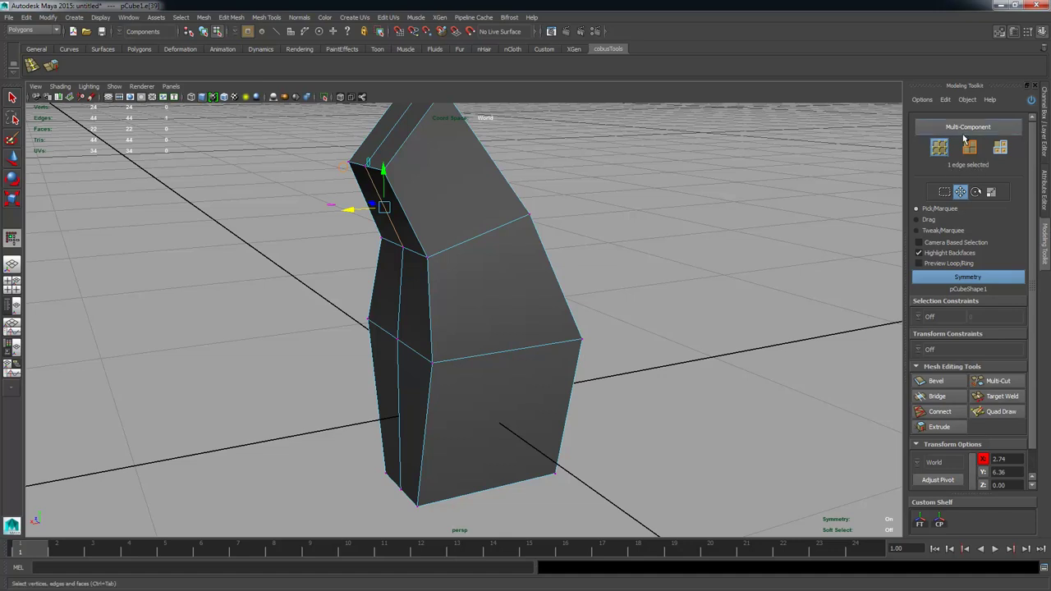
click(950, 127)
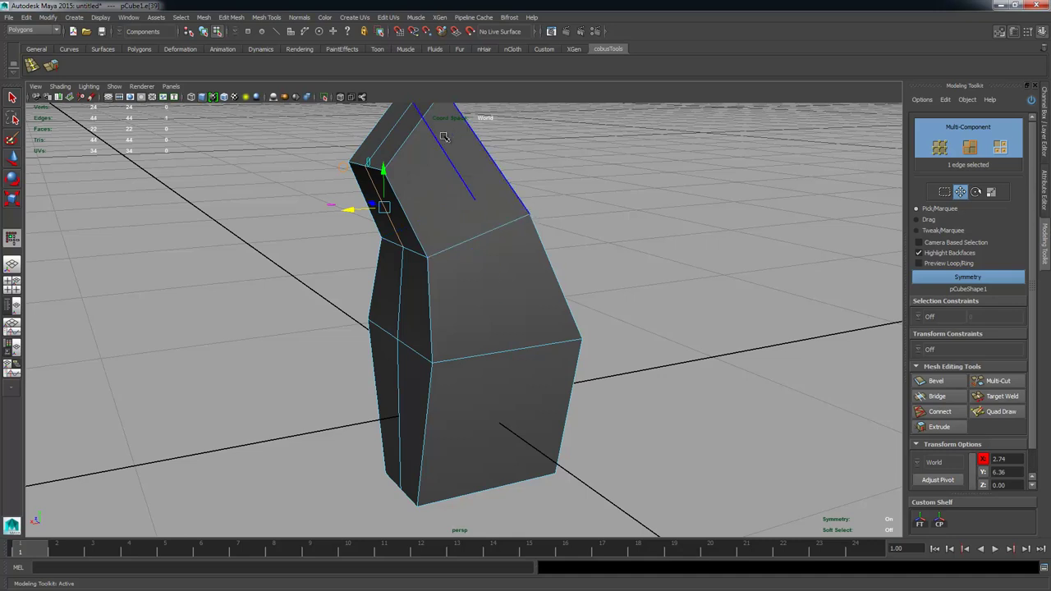
click(965, 154)
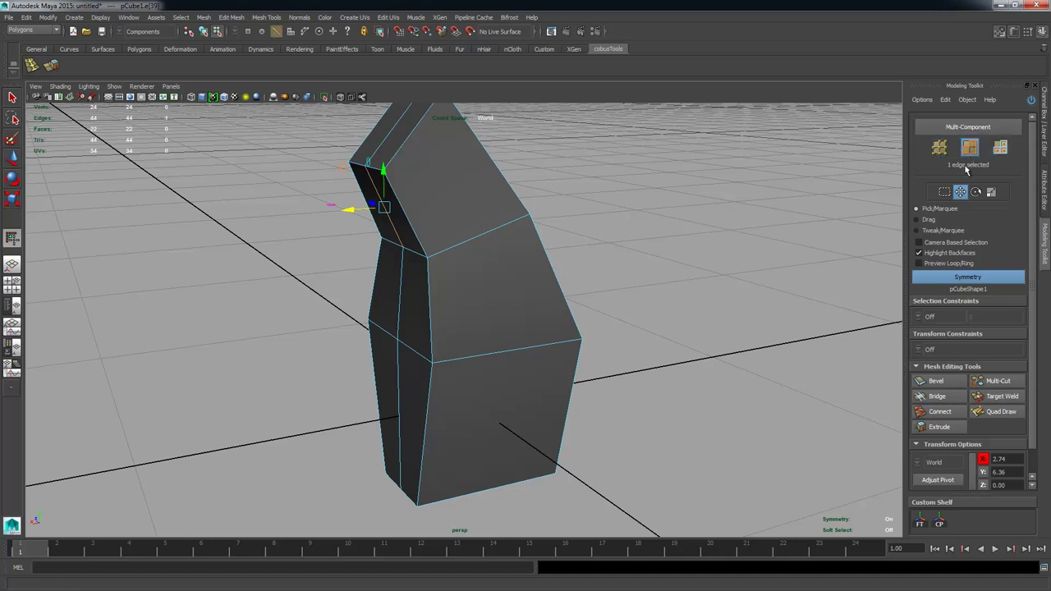
click(433, 323)
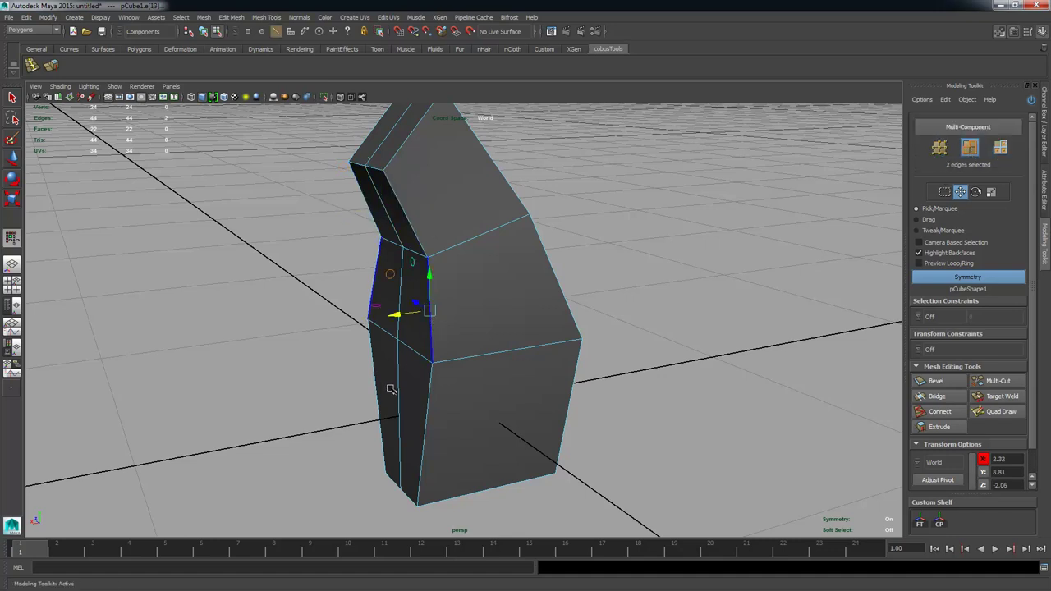
Step: In vertex mode, select the bottom front corners of the body and move them back to about X 1.61
alt+drag(429, 386, 472, 391)
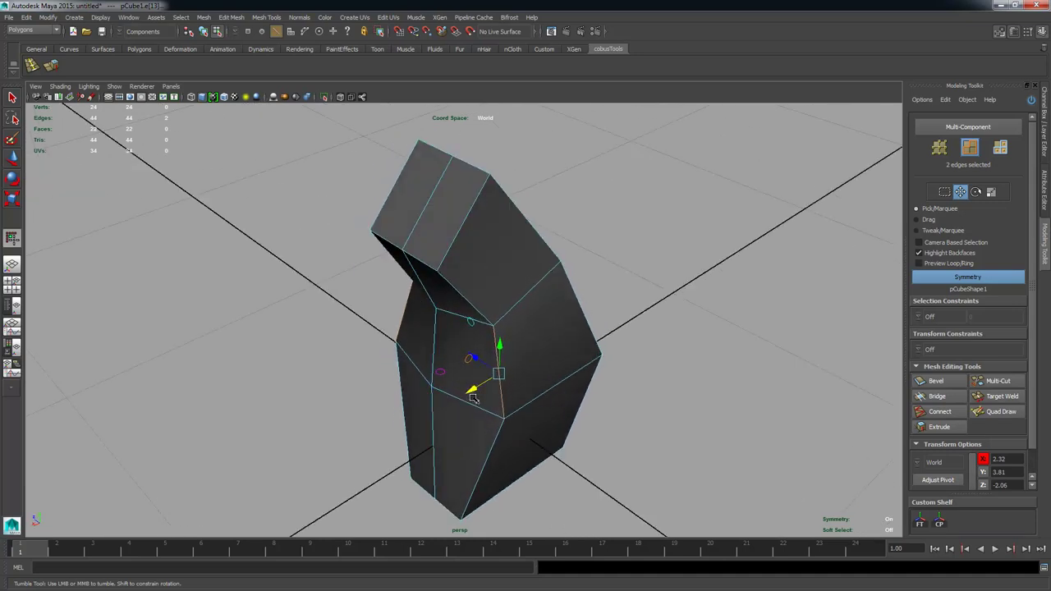
alt+middle_drag(482, 486, 504, 411)
right_drag(485, 349, 444, 341)
click(482, 448)
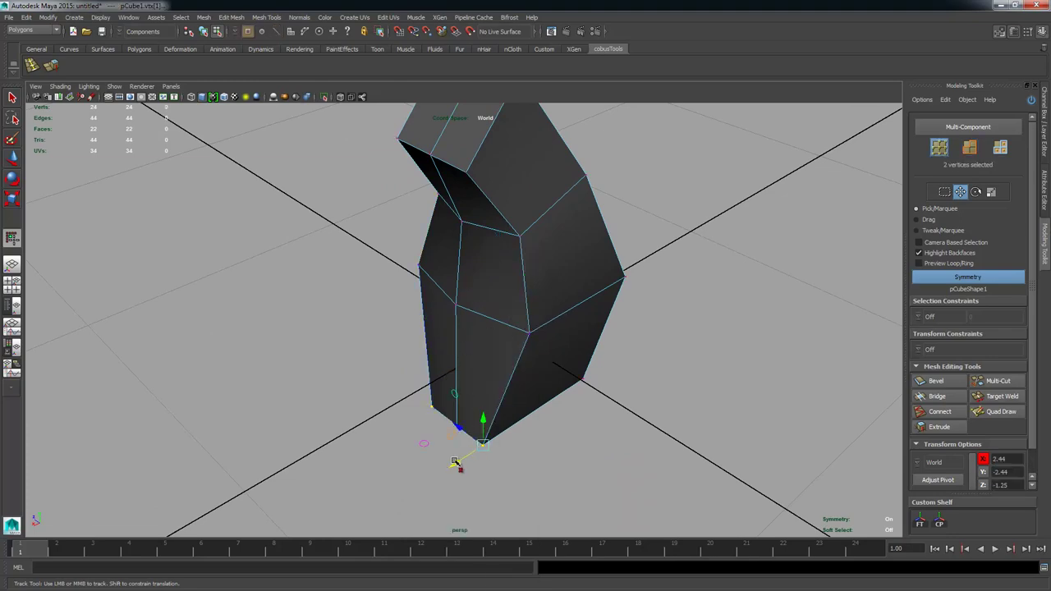
alt+drag(469, 453, 521, 401)
alt+middle_drag(590, 321, 573, 400)
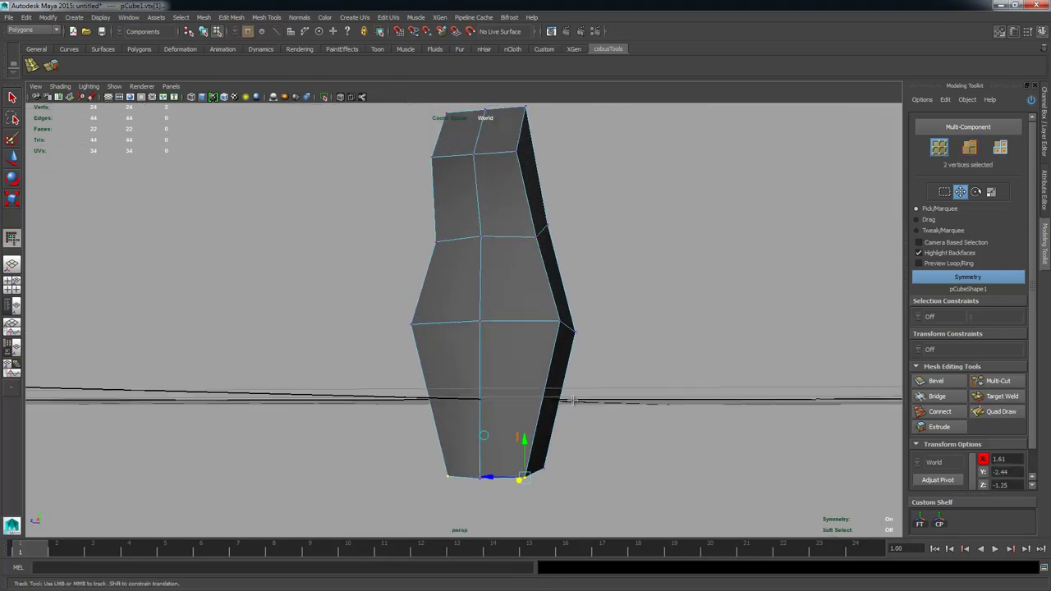
Step: Move the chest's front corner vertices to about X 1.60 and the back corners at mid-height to about X -1.87
alt+drag(546, 250, 497, 328)
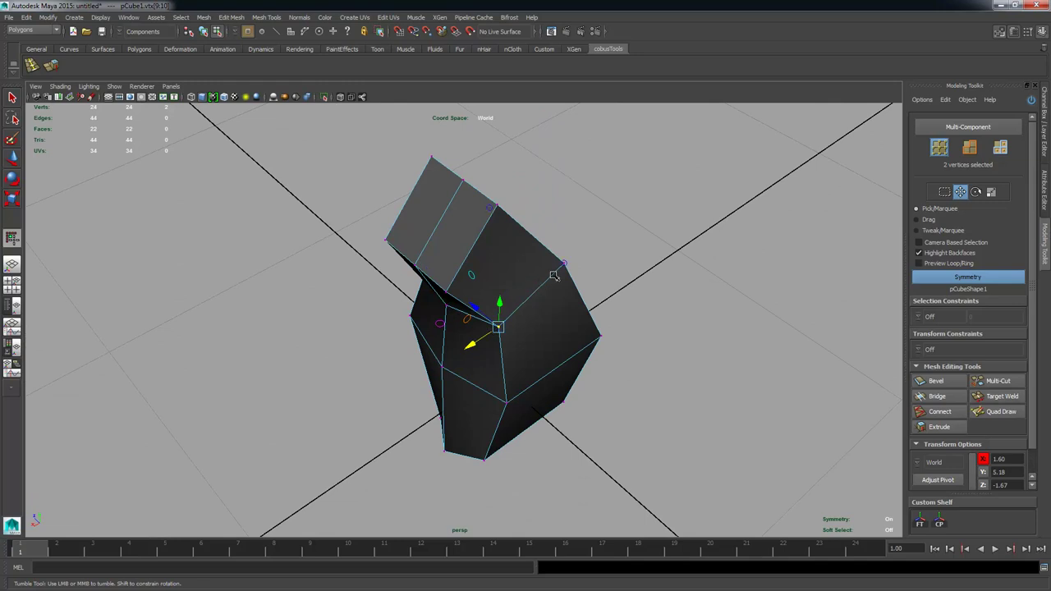
alt+drag(554, 276, 486, 284)
mouse_move(498, 326)
alt+mouse_down()
mouse_move(512, 361)
mouse_move(499, 336)
alt+mouse_up()
click(538, 331)
alt+middle_drag(499, 333, 495, 257)
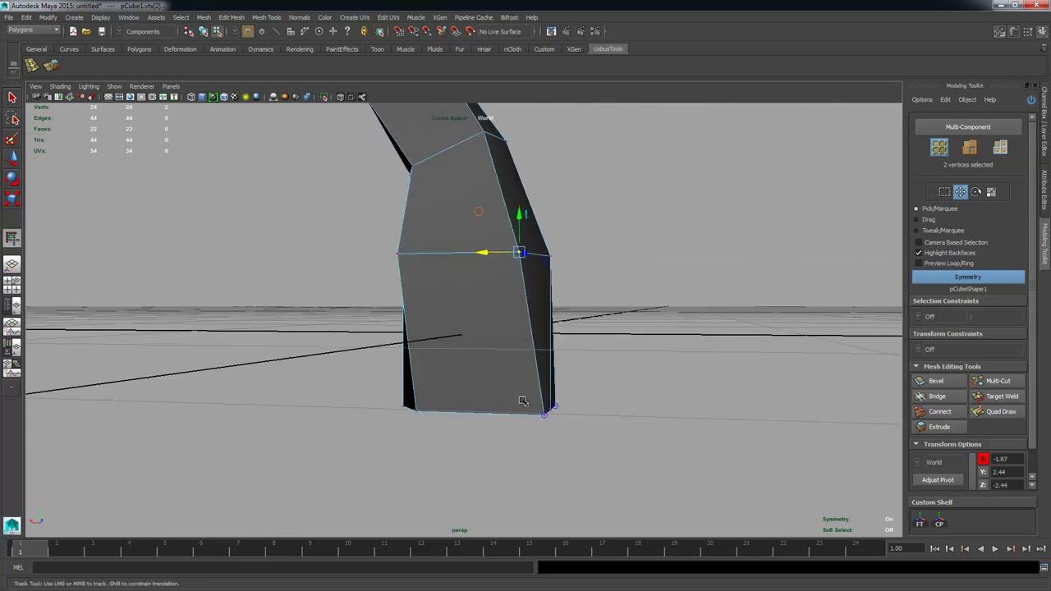
Step: Pull the body's bottom back corner vertices inward along X and nudge the bottom front corners slightly back
click(507, 413)
drag(509, 417, 485, 416)
alt+drag(484, 415, 508, 355)
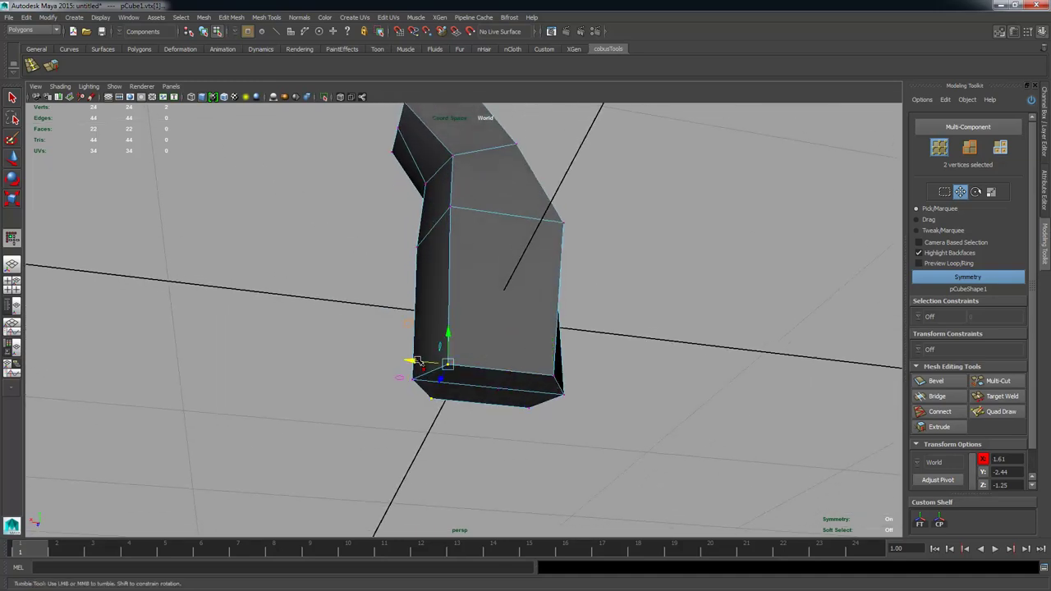
drag(427, 363, 437, 364)
Step: Widen the body's back corner vertices at mid-height to about 3.19 on Z
alt+drag(438, 364, 473, 331)
click(493, 276)
alt+drag(492, 284, 594, 354)
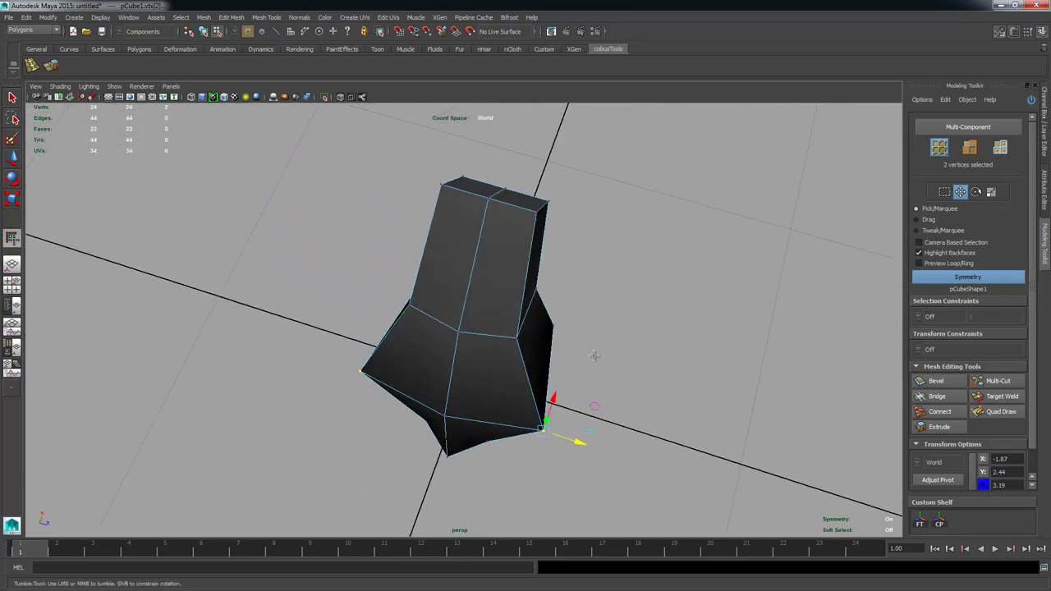
Step: Narrow and lower the corner vertices at the top of the head to about X 1.71, Y 8.86, Z -1.02
alt+drag(491, 224, 441, 234)
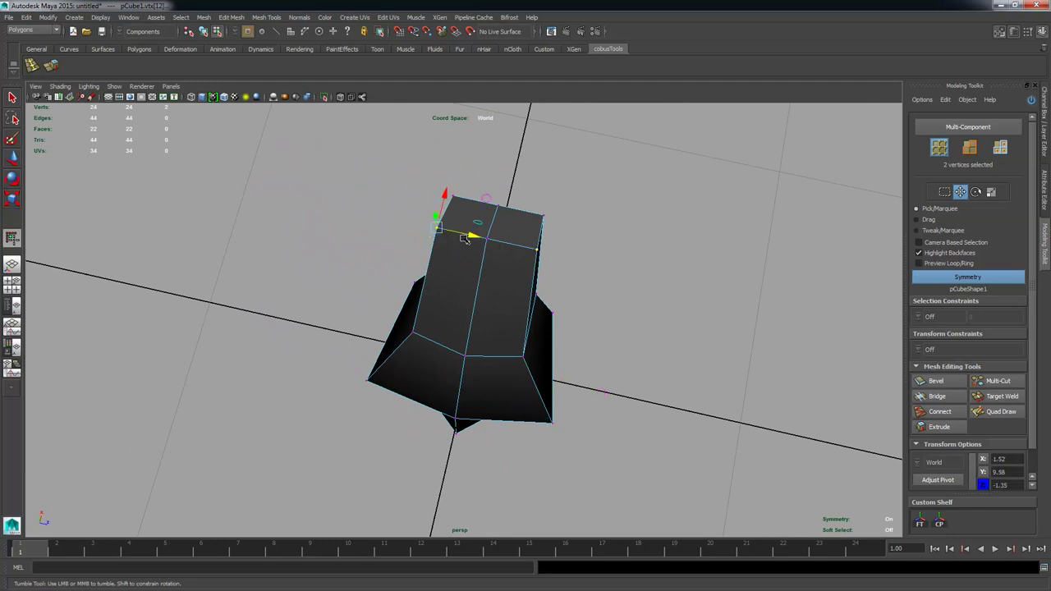
alt+drag(419, 268, 425, 157)
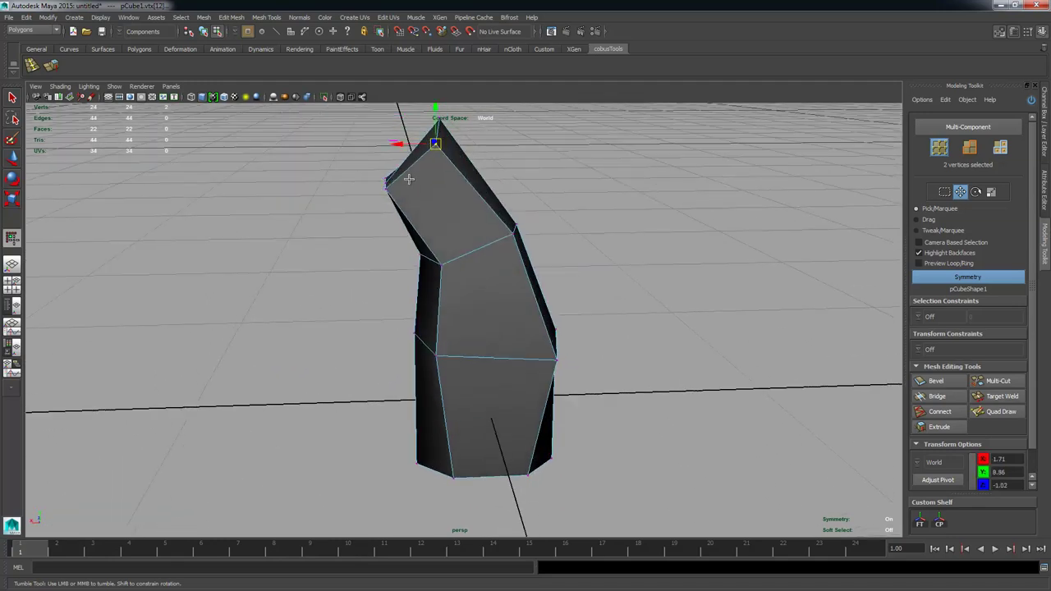
alt+drag(401, 186, 501, 361)
alt+right_drag(501, 361, 514, 381)
alt+drag(514, 381, 425, 279)
Step: Select the centre edge on the underside of the body and move it down
right_drag(502, 280, 503, 310)
alt+drag(455, 326, 488, 399)
right_click(489, 332)
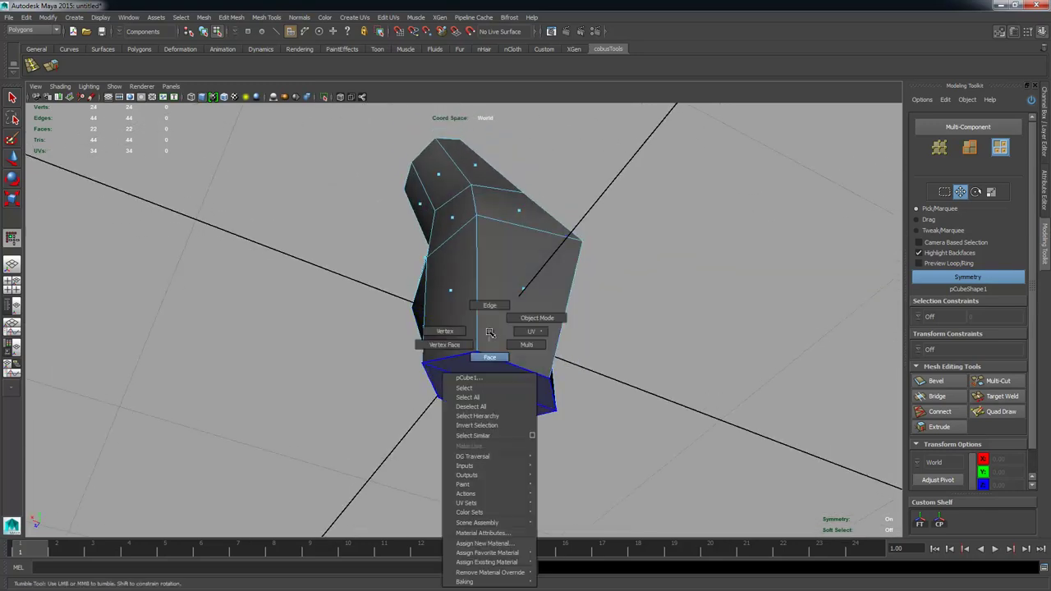
right_drag(489, 333, 489, 306)
click(479, 382)
alt+drag(479, 383, 499, 364)
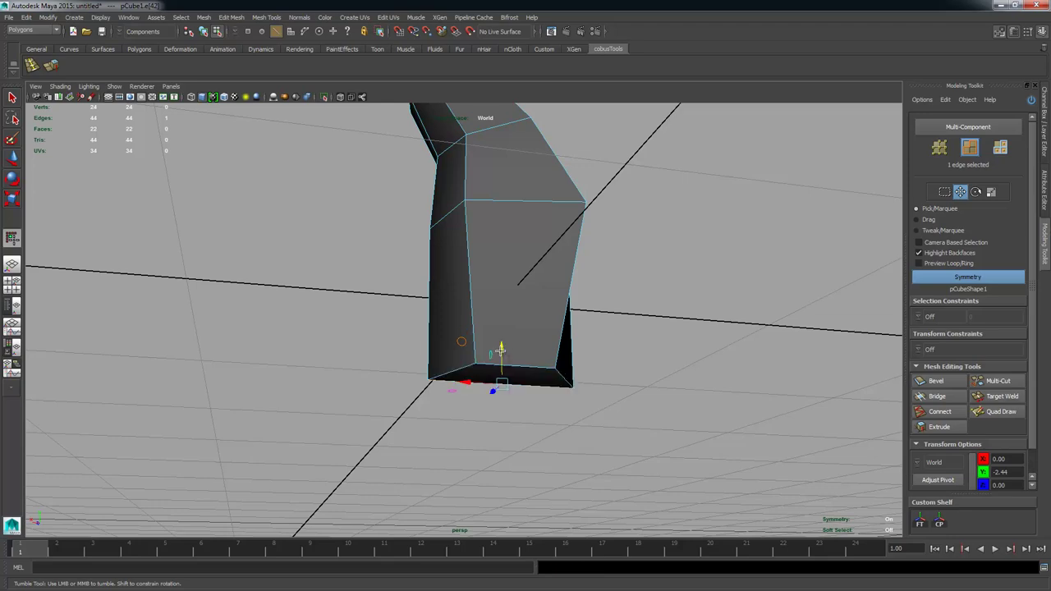
alt+drag(500, 358, 443, 348)
alt+drag(496, 395, 478, 380)
alt+drag(496, 341, 397, 308)
alt+drag(564, 345, 575, 322)
Step: Select the lower side faces of the body in face mode and extrude them on both sides
right_click(533, 282)
click(533, 306)
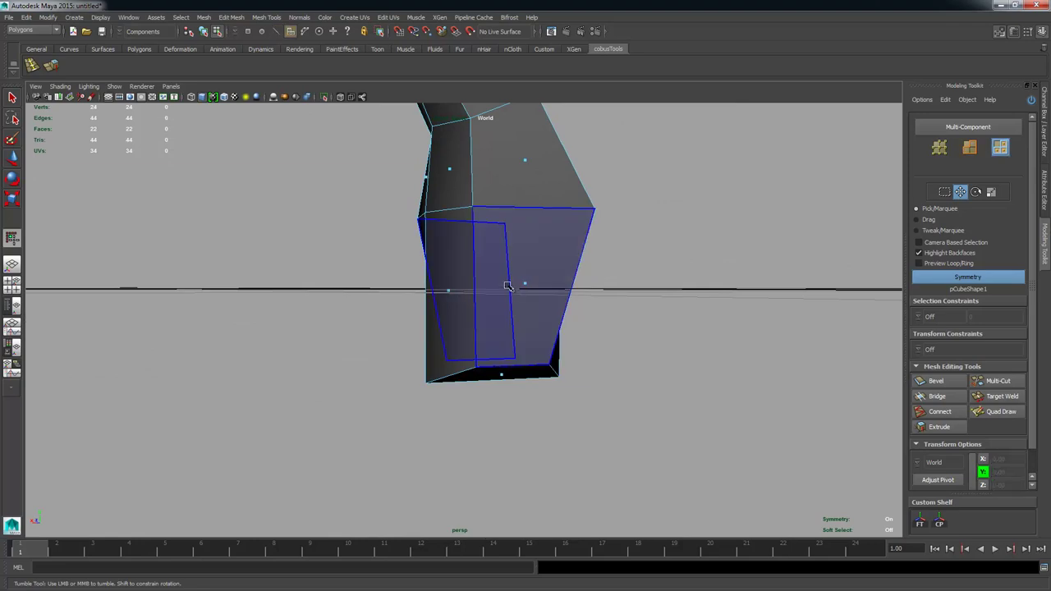
click(521, 299)
alt+drag(521, 300, 410, 327)
alt+right_drag(411, 327, 462, 337)
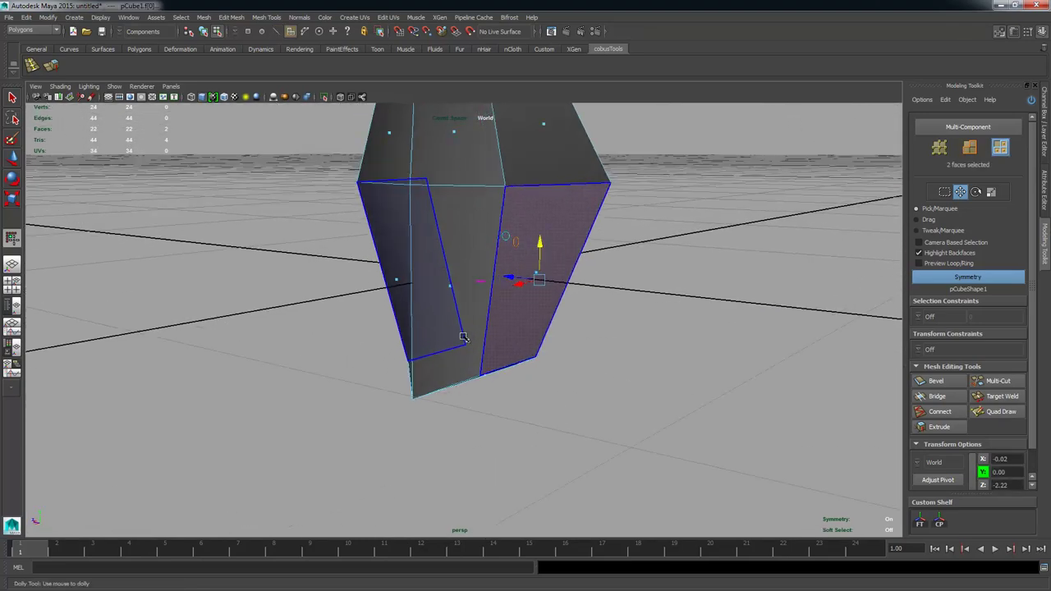
alt+drag(440, 343, 545, 327)
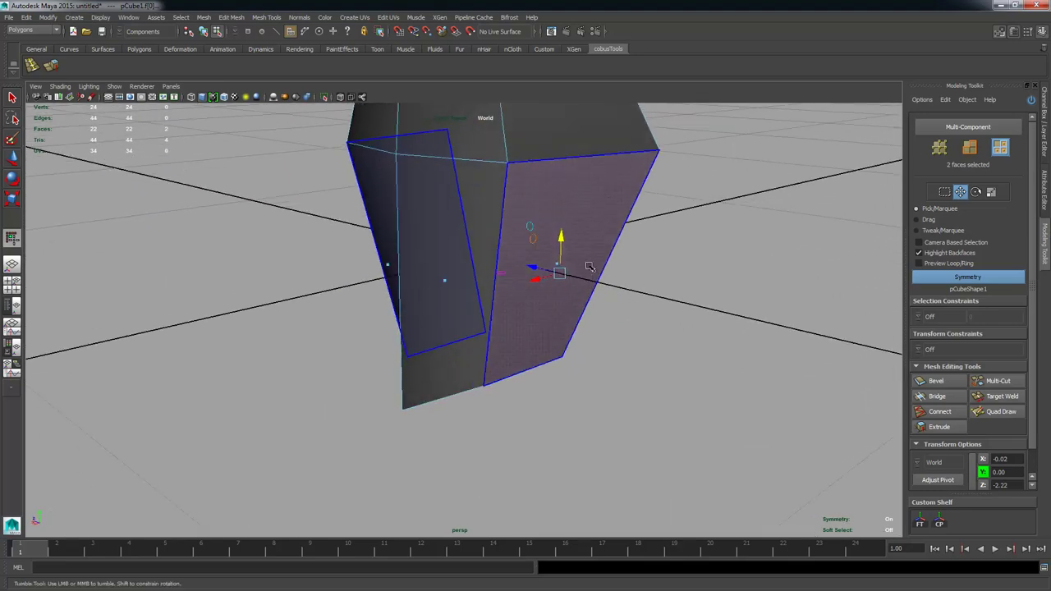
click(938, 427)
alt+drag(567, 359, 581, 330)
Step: Rotate the extruded side faces to point downward and lower them to form the legs
key(e)
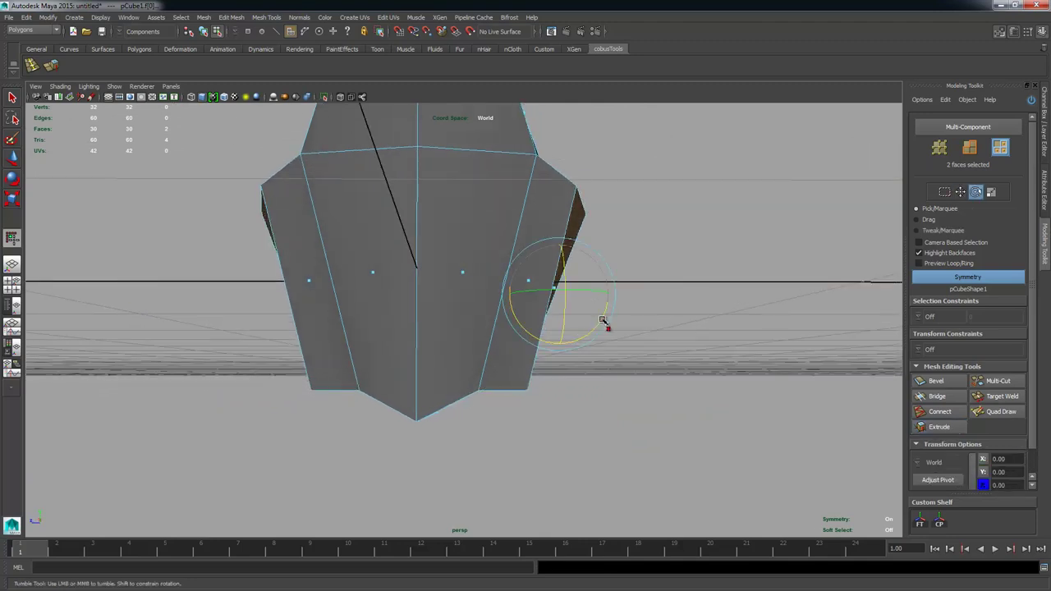
drag(603, 314, 516, 376)
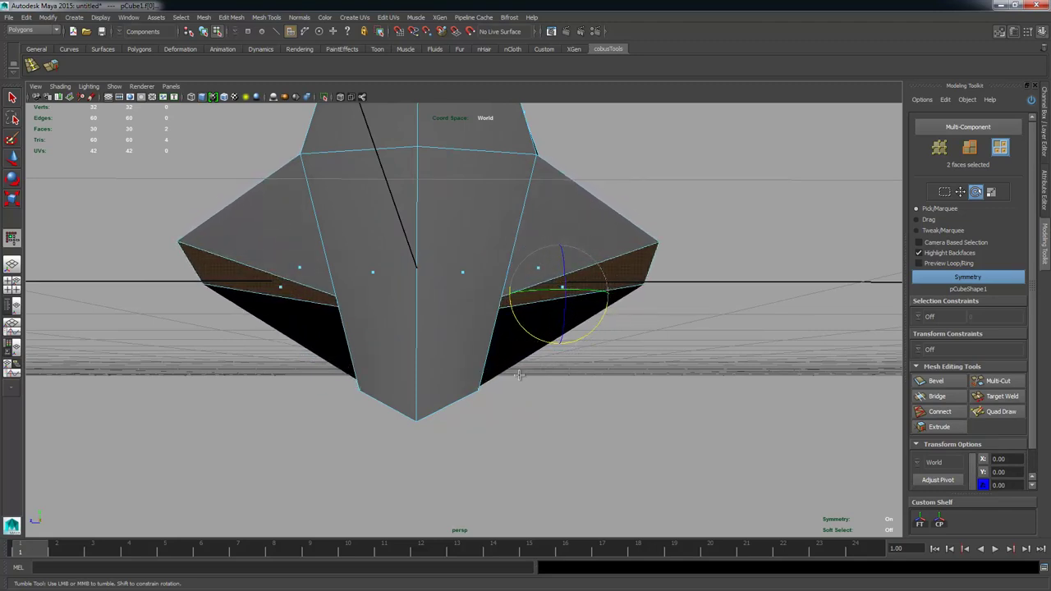
key(w)
drag(559, 247, 572, 337)
Step: Scale the leg faces narrower along Z and raise them slightly
key(r)
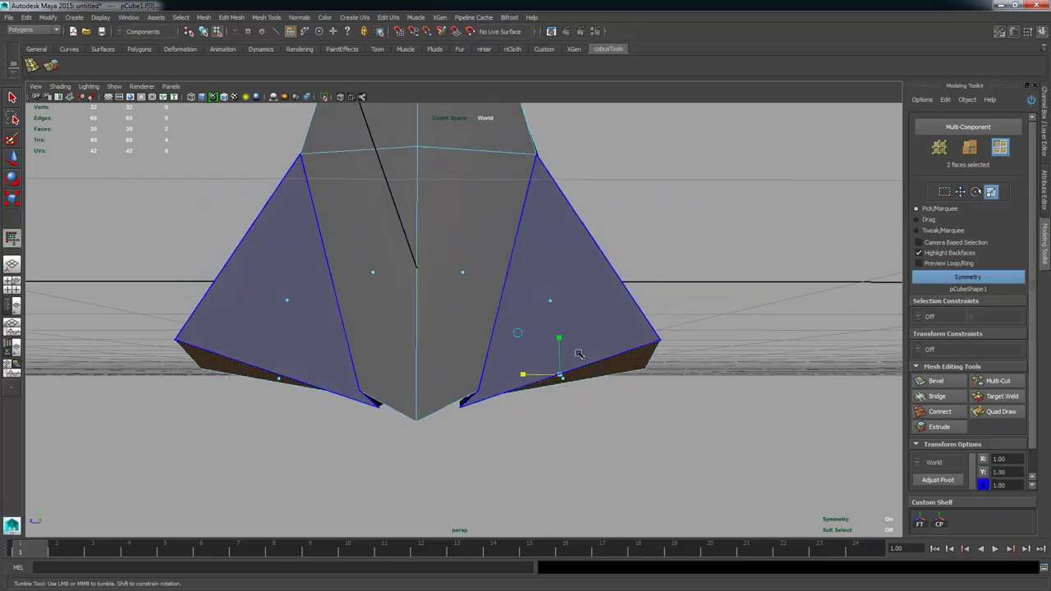
key(ctrl+z)
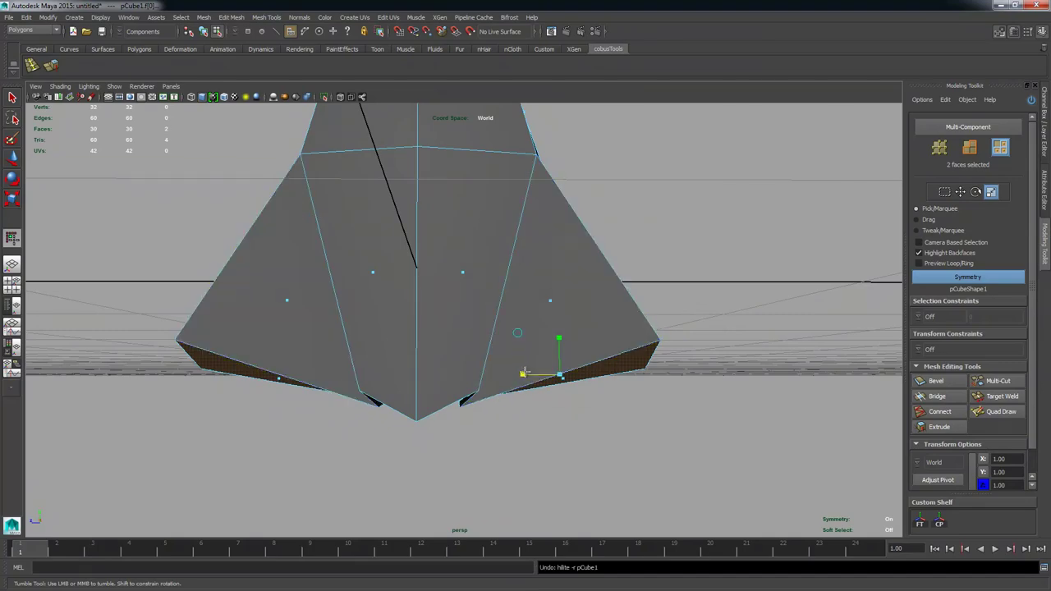
drag(524, 374, 423, 380)
key(w)
drag(386, 342, 385, 321)
alt+drag(390, 326, 443, 403)
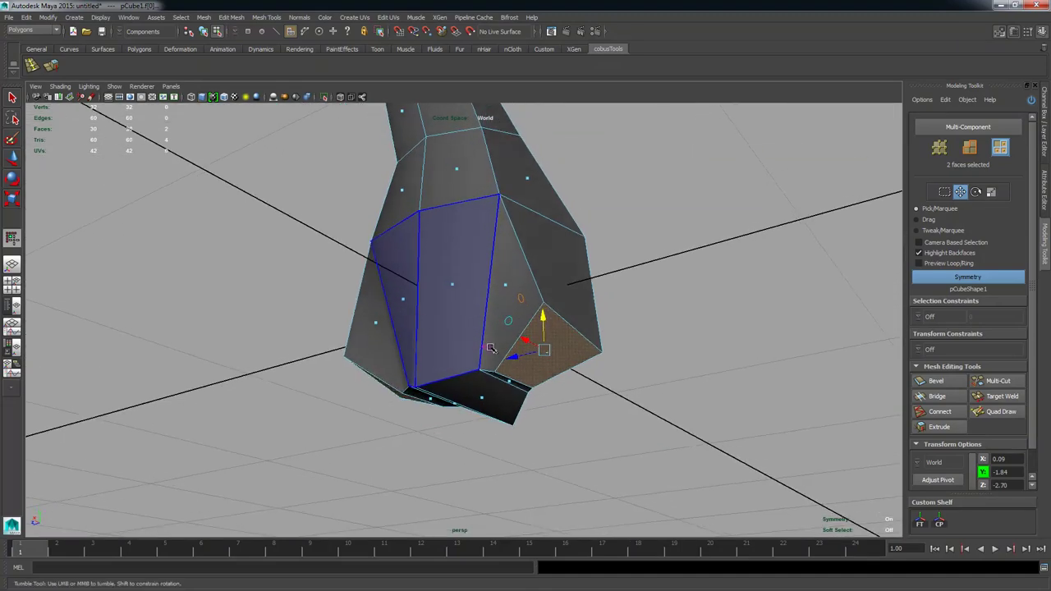
Step: Extrude the leg faces again with a Local Z of 0.97 and an Offset of 0.33, and shift them inward
click(938, 426)
alt+drag(575, 386, 538, 416)
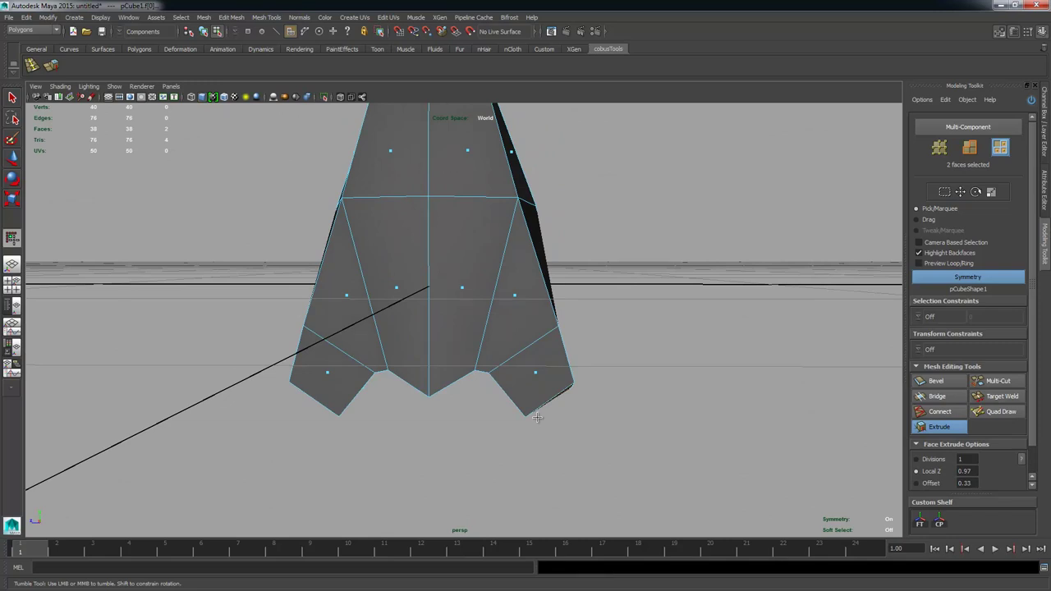
key(w)
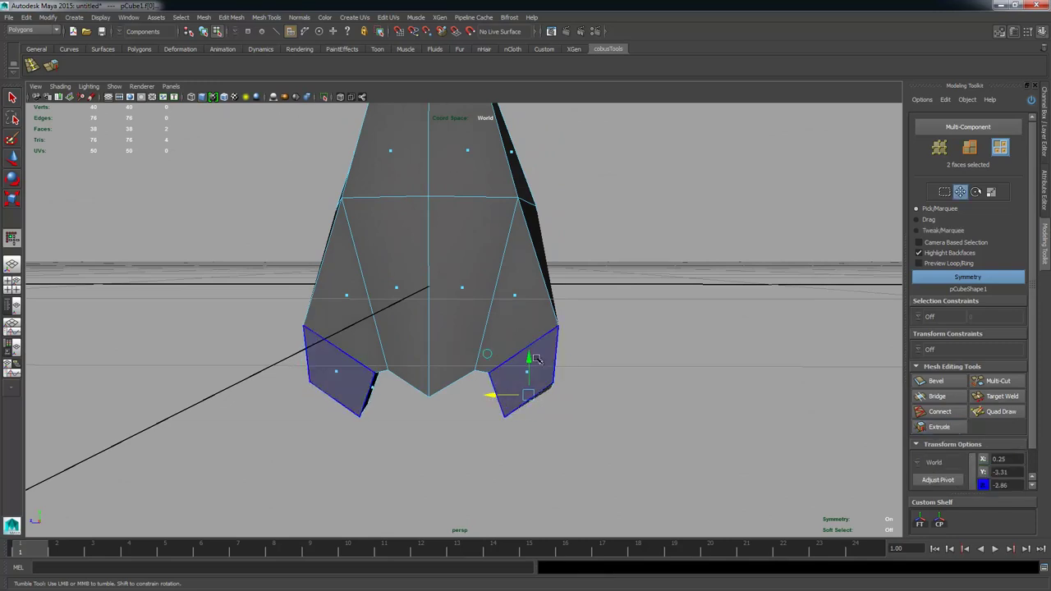
Step: Scale the leg ends flat vertically and move them inward and down to about Y -3.84
key(r)
drag(529, 360, 533, 427)
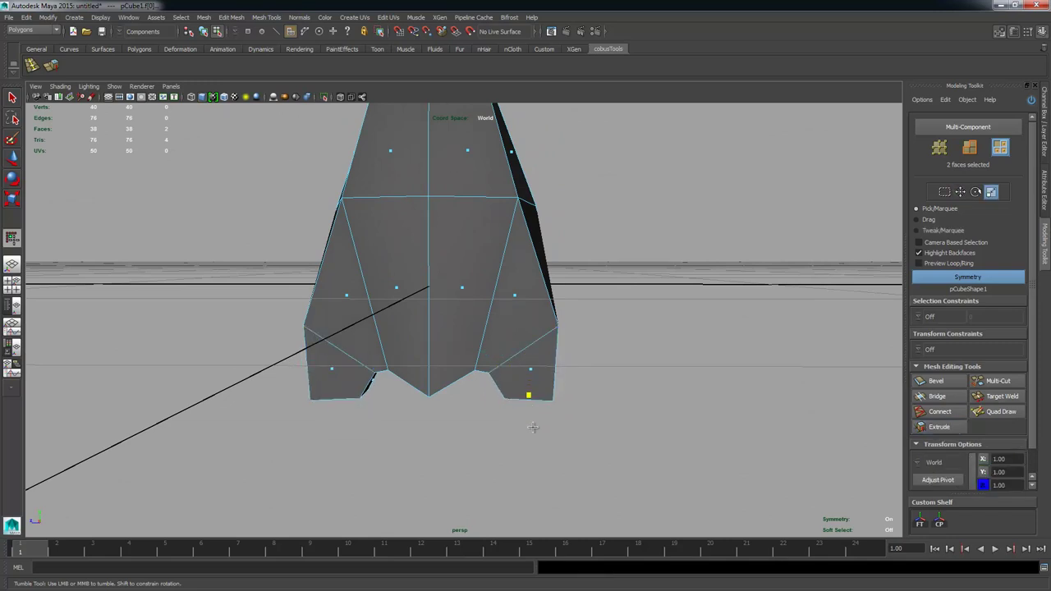
key(w)
drag(490, 395, 481, 395)
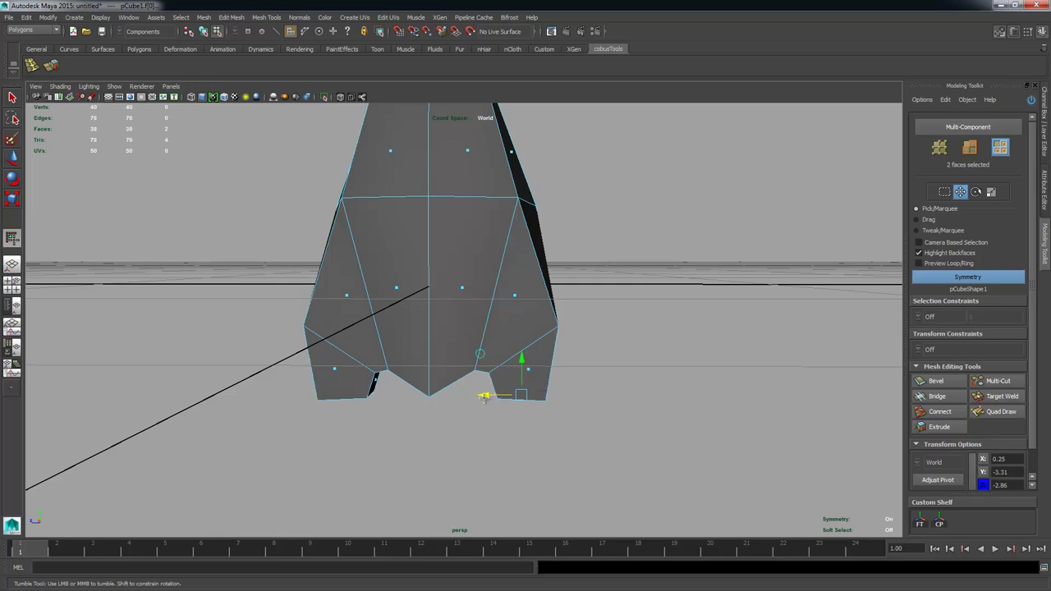
drag(520, 358, 470, 331)
Step: In vertex mode, move the inner leg vertices toward the centre and down to about Y -3.11, and lower the foot vertices
right_drag(471, 332, 452, 346)
alt+drag(452, 346, 458, 366)
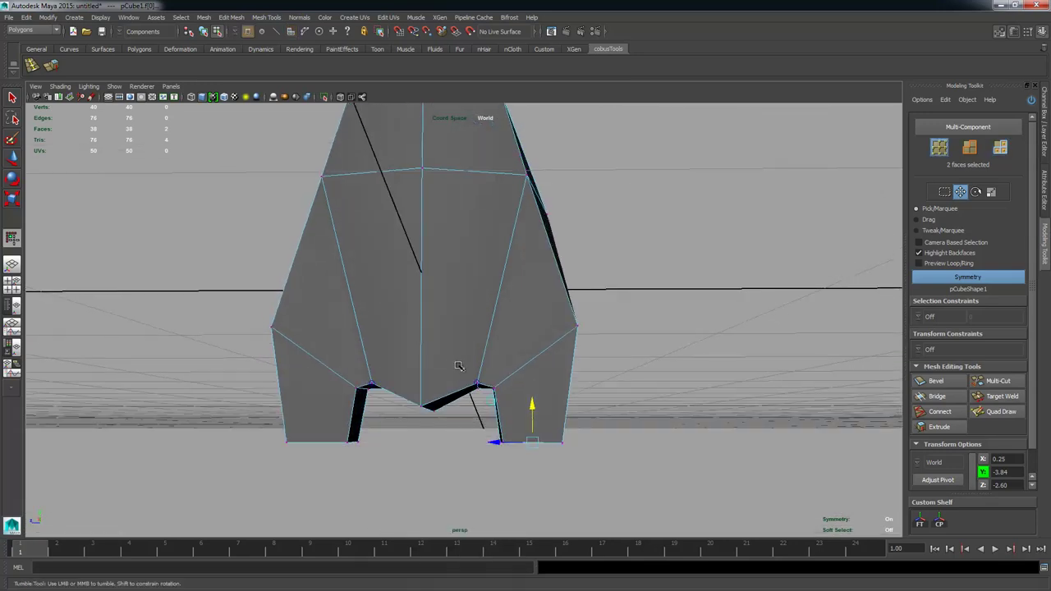
drag(480, 402, 450, 410)
mouse_move(464, 363)
alt+mouse_down()
mouse_move(447, 371)
mouse_move(474, 376)
mouse_move(468, 358)
mouse_move(468, 368)
alt+mouse_up()
drag(427, 405, 426, 406)
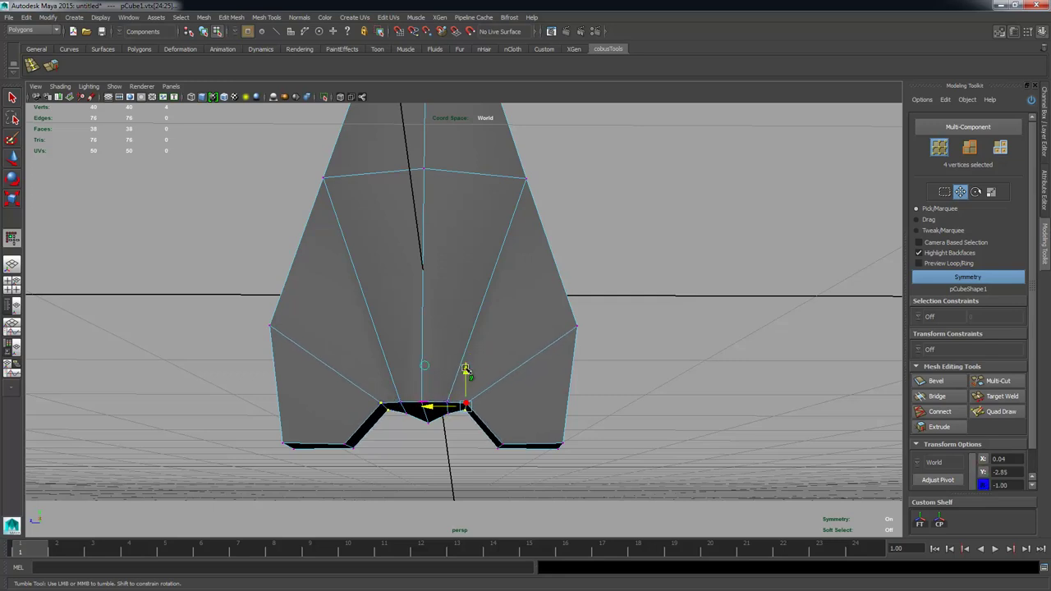
drag(465, 368, 464, 380)
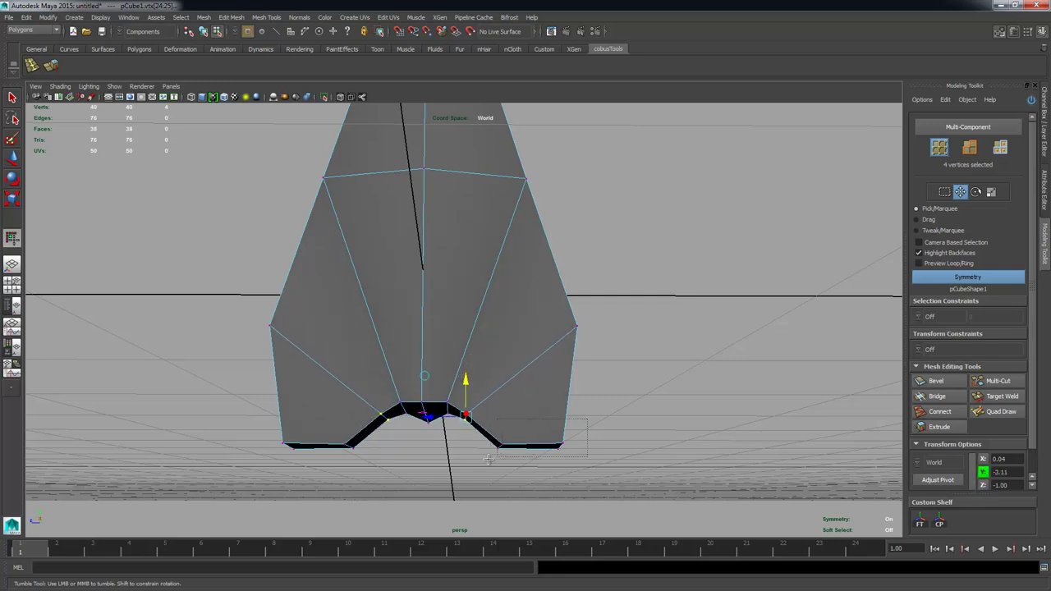
drag(488, 459, 488, 460)
drag(529, 407, 531, 428)
Step: Adjust the back inner leg vertices to about X -2.07 and the bottom front centre vertex to about X 1.37
alt+drag(531, 429, 512, 294)
scroll(335, 373, down, 4)
click(535, 304)
click(518, 293)
alt+drag(511, 295, 409, 370)
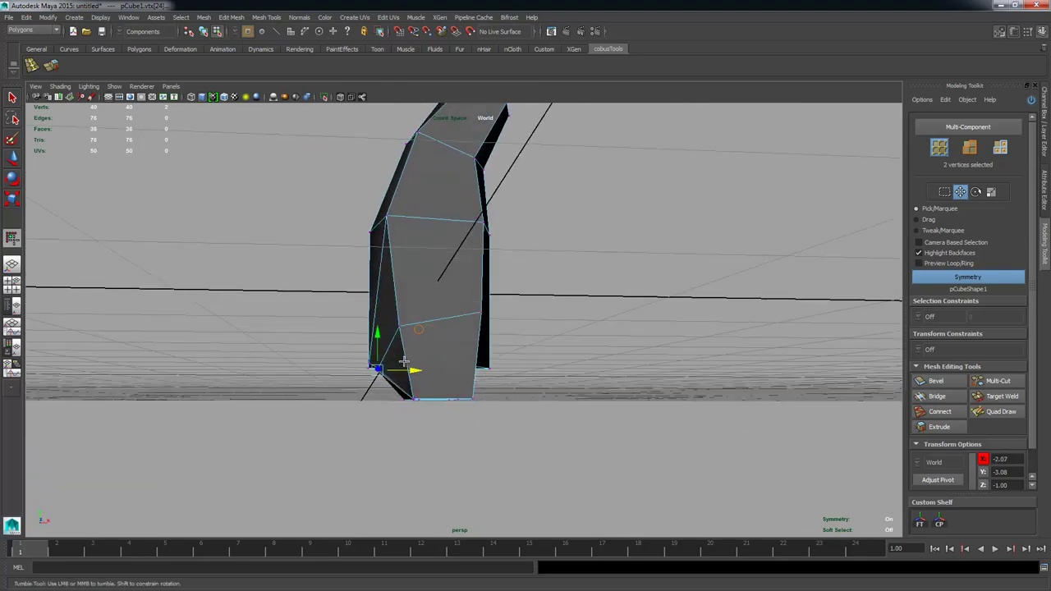
alt+drag(526, 386, 335, 216)
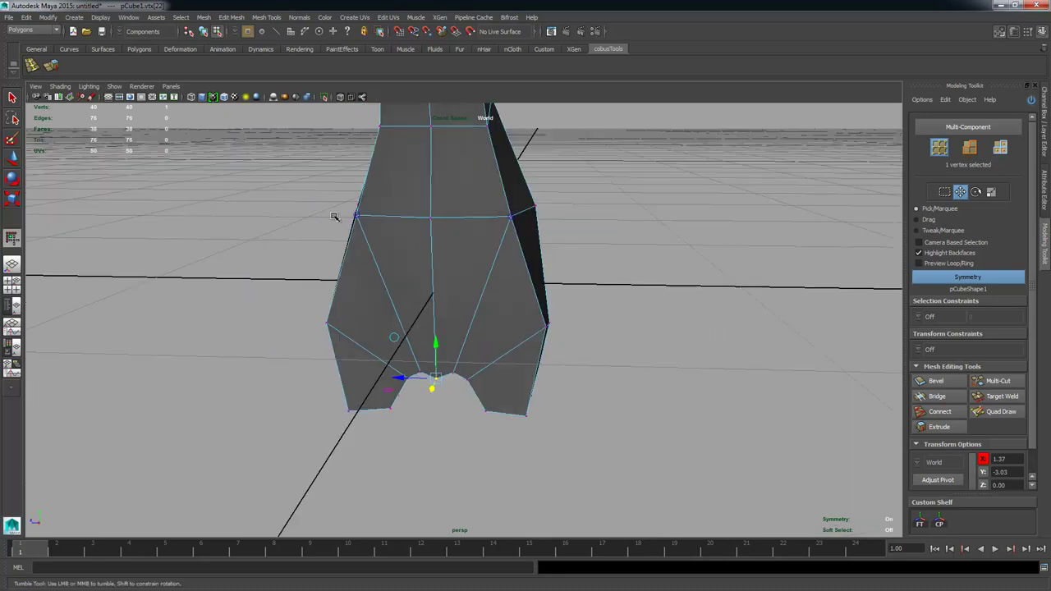
Step: Lower the three vertices across the front of the belly to about Y 0.17 and push them forward
shift+click(430, 217)
alt+drag(403, 223, 385, 241)
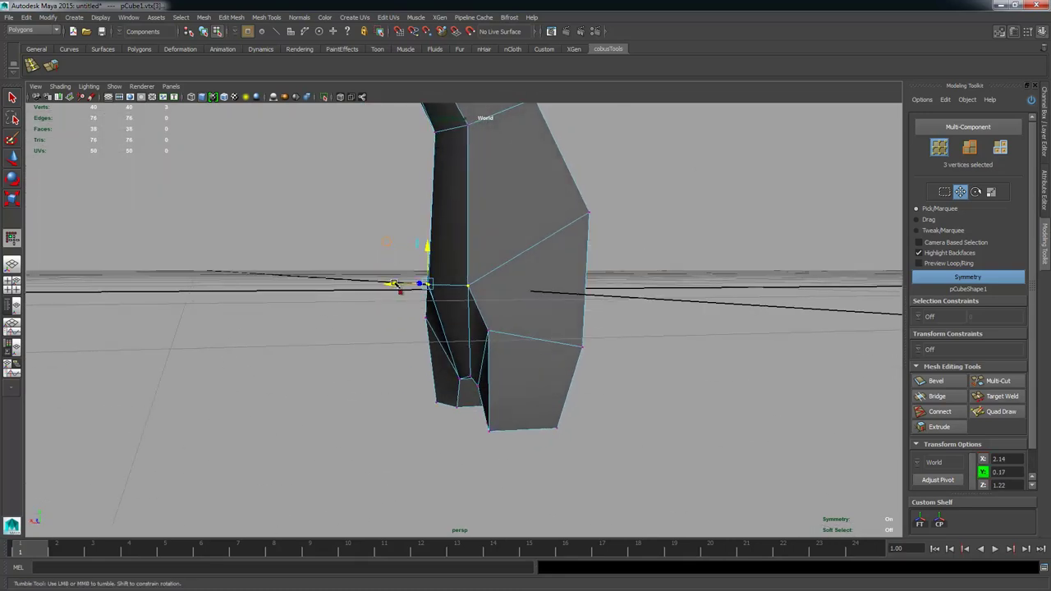
drag(380, 292, 360, 291)
Step: Lower the three vertices across the lower back of the body to about Y 0.72
alt+drag(360, 292, 579, 279)
drag(493, 246, 493, 254)
alt+drag(624, 252, 408, 307)
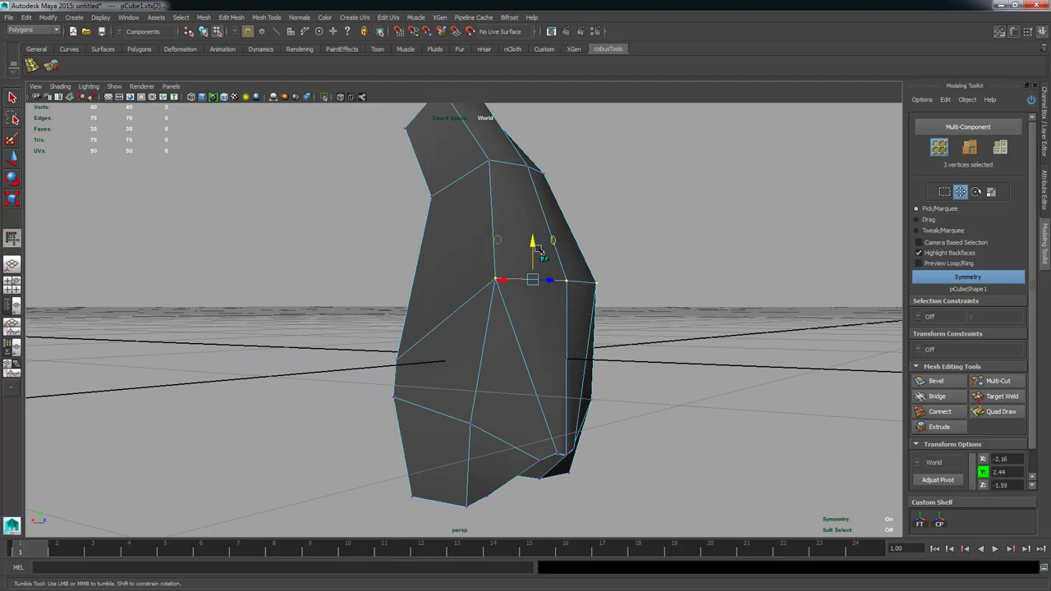
drag(530, 297, 530, 284)
alt+drag(530, 284, 554, 306)
alt+drag(554, 307, 477, 347)
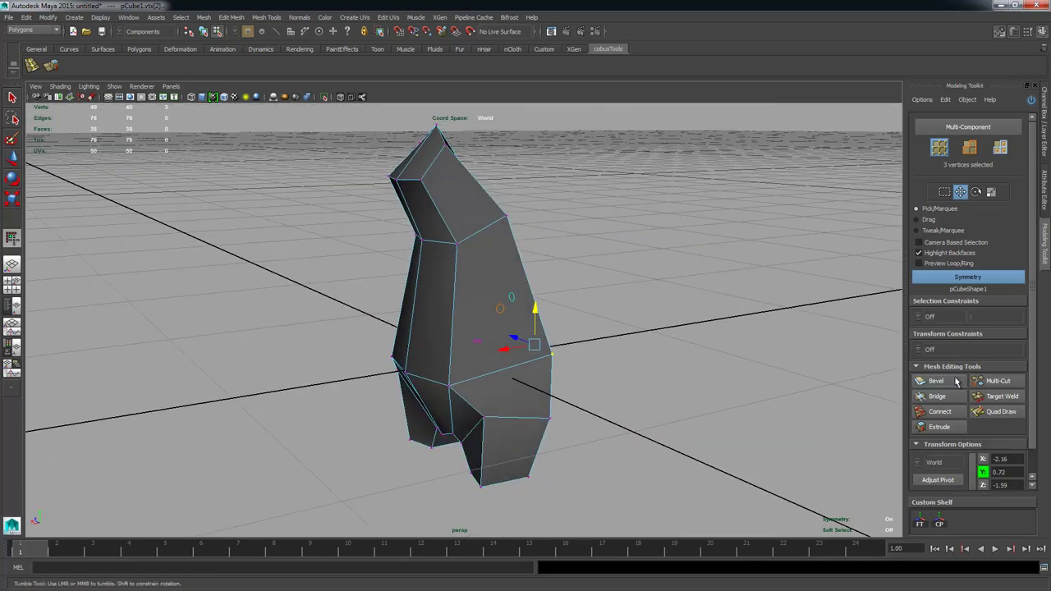
Step: Insert an edge loop around the middle of the torso with Multi-Cut
click(994, 382)
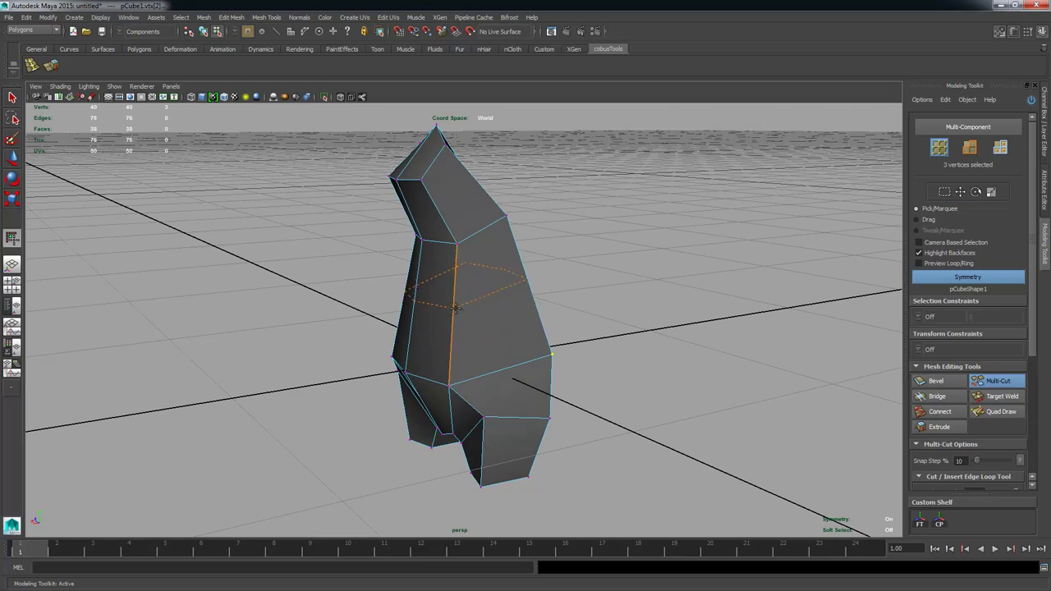
ctrl+click(456, 308)
alt+drag(549, 335, 501, 345)
key(w)
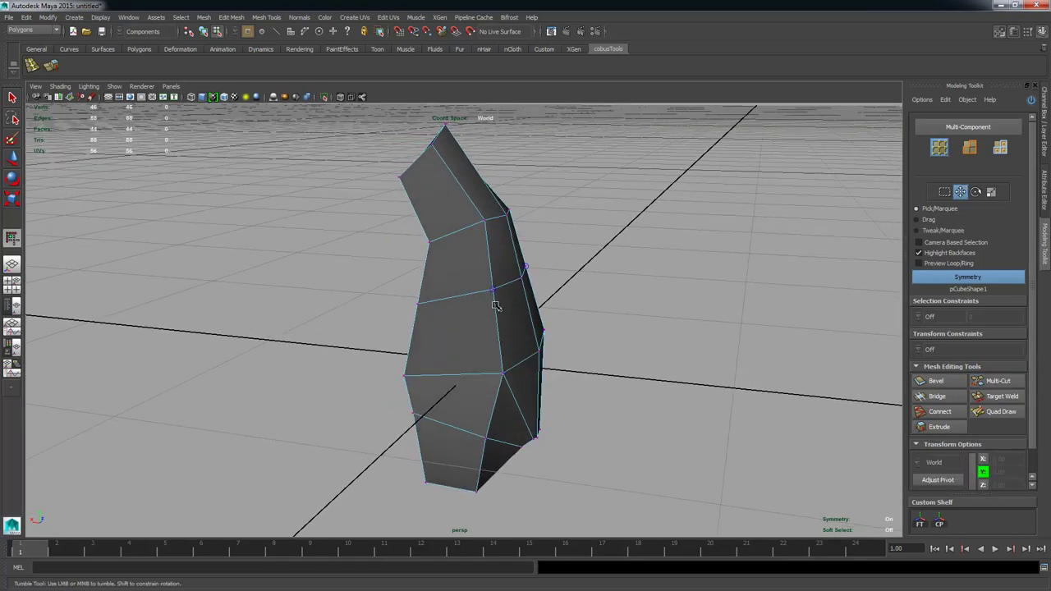
Step: Move the new torso loop's corner vertices outward, bringing the front pair to about X 1.87, Y 2.78, Z -2.03
click(493, 290)
key(w)
alt+drag(493, 290, 458, 302)
click(427, 318)
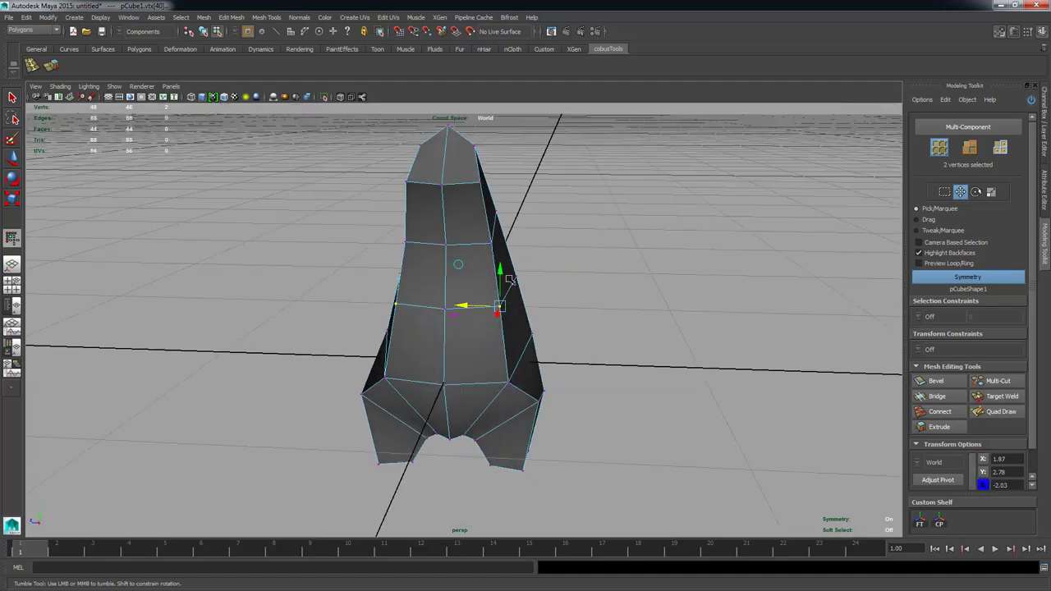
drag(465, 242, 382, 257)
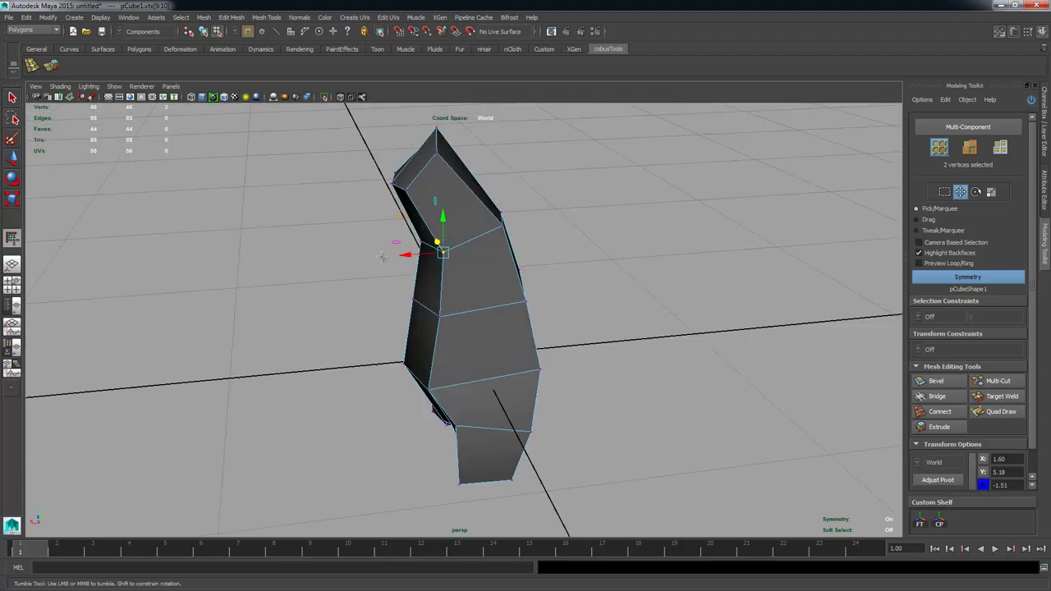
Step: Round the back by moving the rear shoulder vertices to about X -0.40, Z -2.01 and adjusting the lower back centre vertex along X
click(499, 227)
alt+drag(499, 226, 477, 253)
mouse_move(477, 253)
alt+mouse_down()
mouse_move(395, 221)
mouse_move(461, 254)
alt+mouse_up()
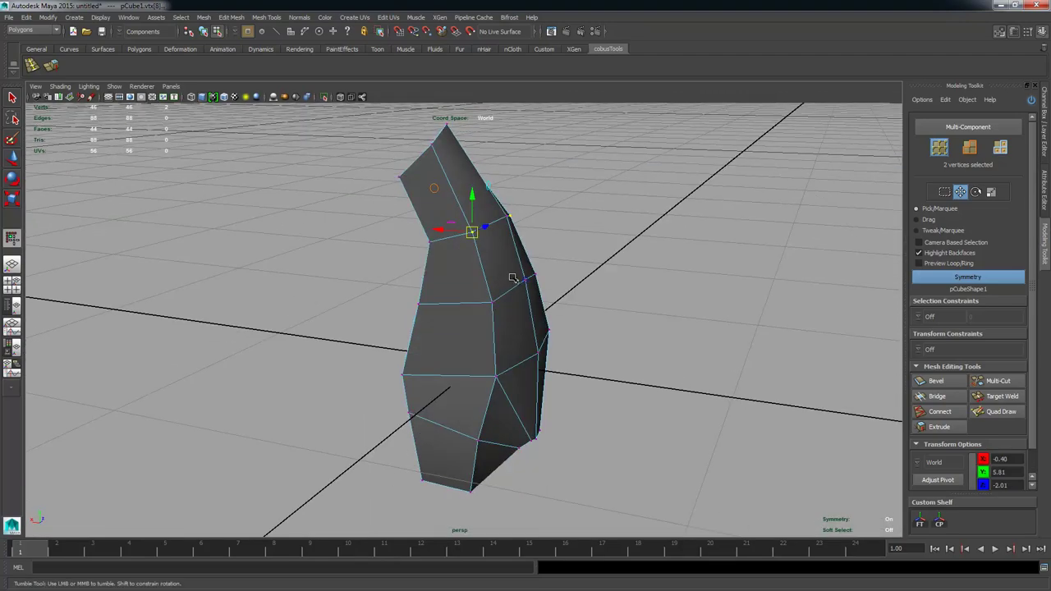
click(522, 280)
alt+drag(509, 293, 527, 346)
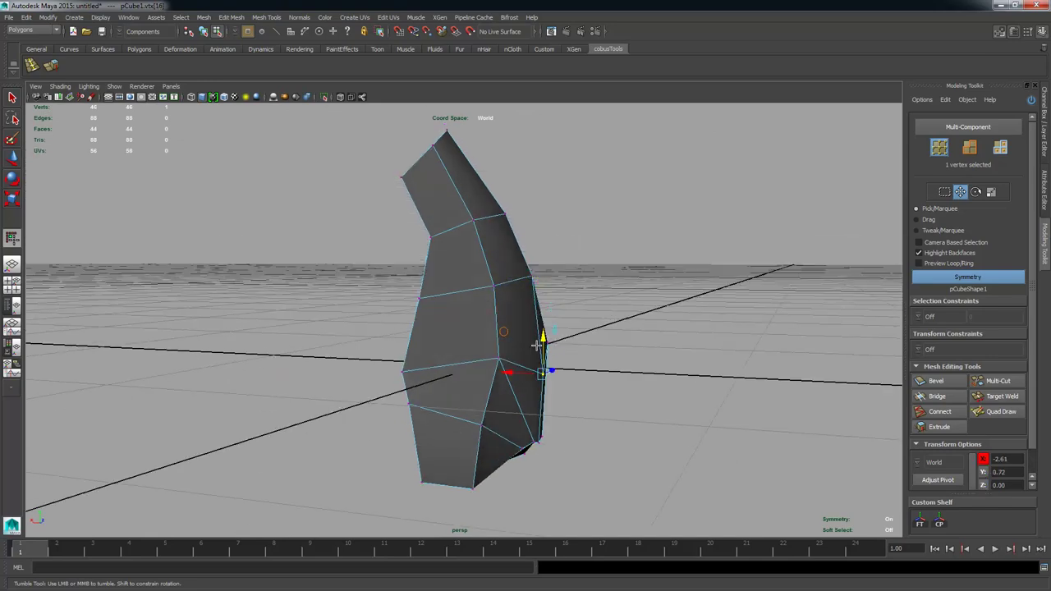
drag(520, 375, 535, 376)
Step: Move the front centre vertex of the torso loop forward and down to about X 3.19, Y 1.91
alt+drag(534, 375, 600, 354)
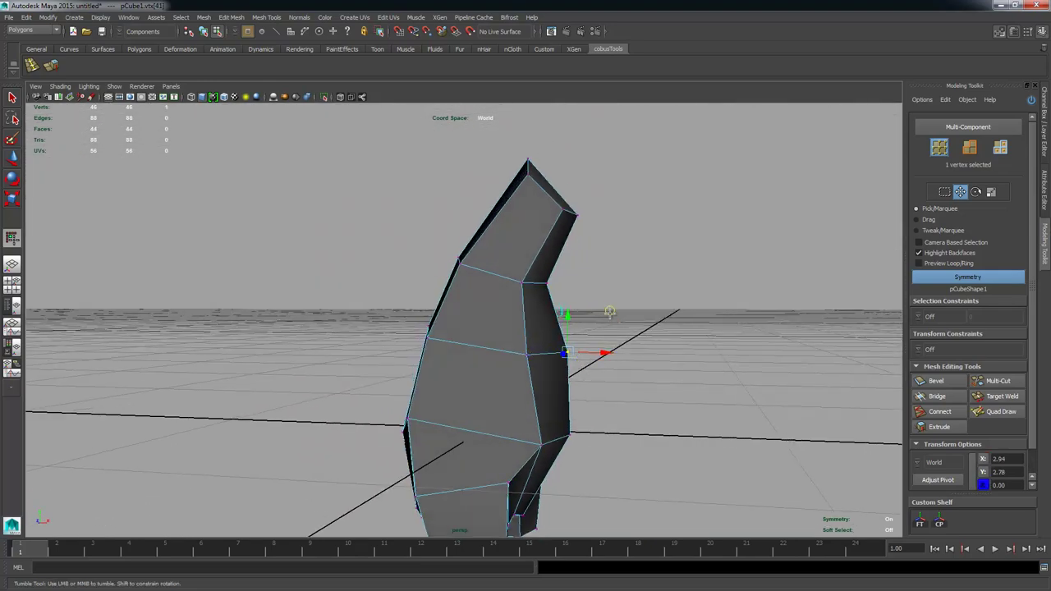
drag(566, 353, 602, 306)
alt+right_drag(602, 306, 576, 218)
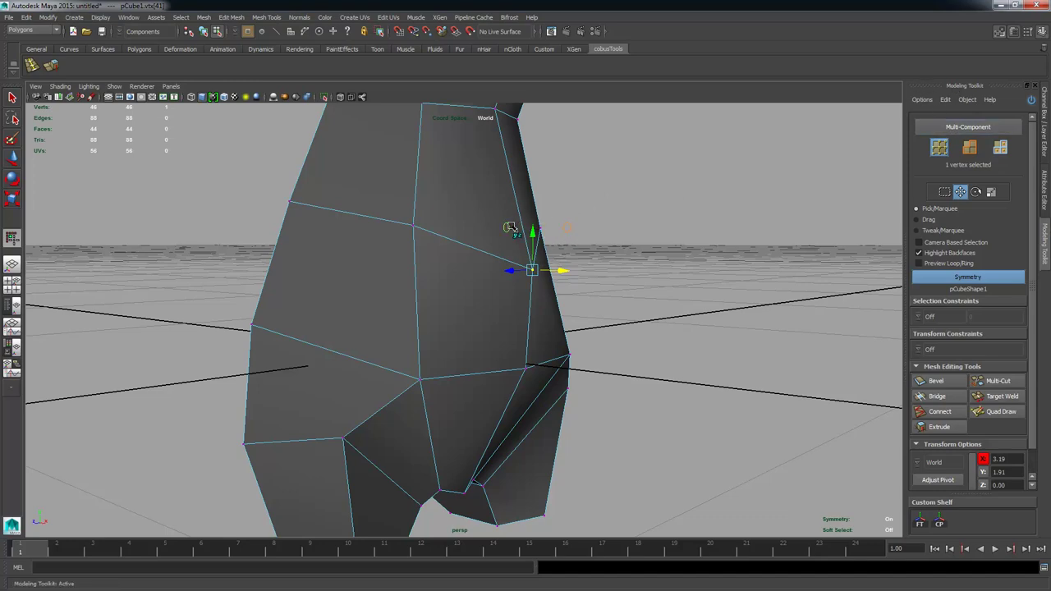
alt+drag(509, 228, 516, 255)
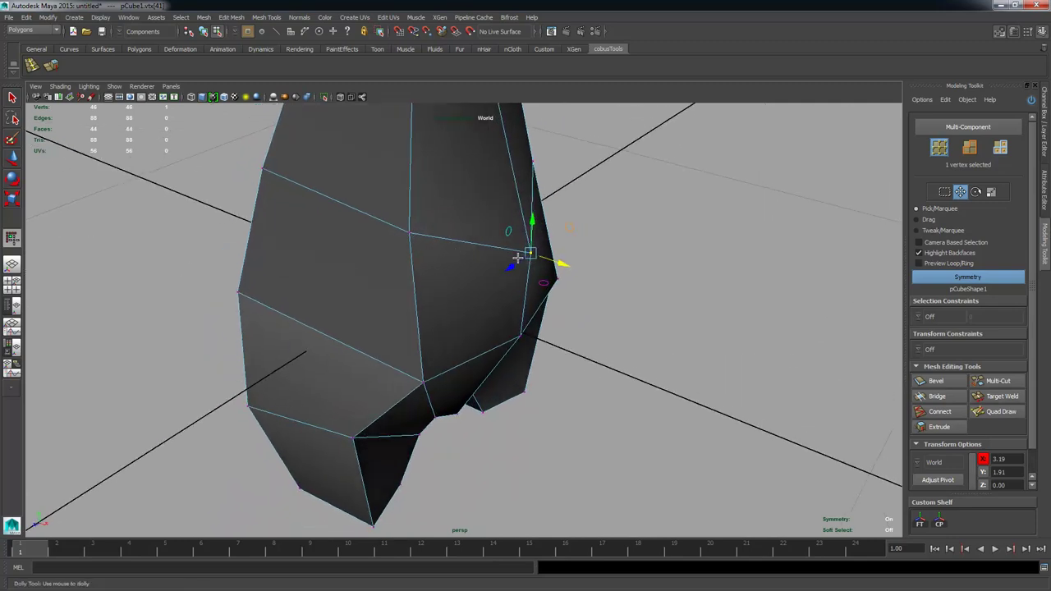
alt+right_drag(517, 254, 556, 251)
alt+drag(588, 211, 567, 274)
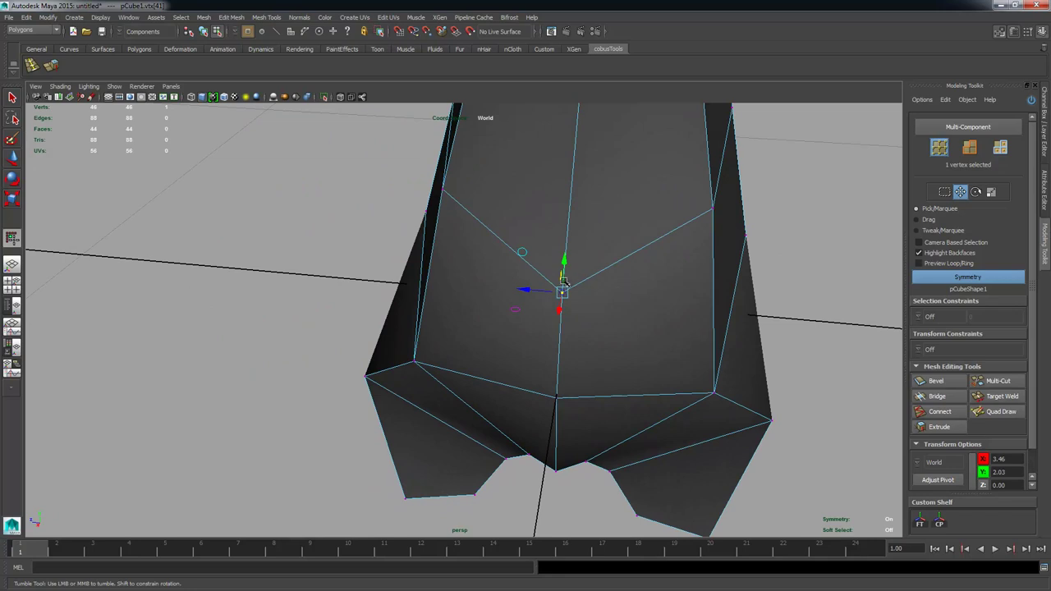
alt+drag(506, 284, 579, 224)
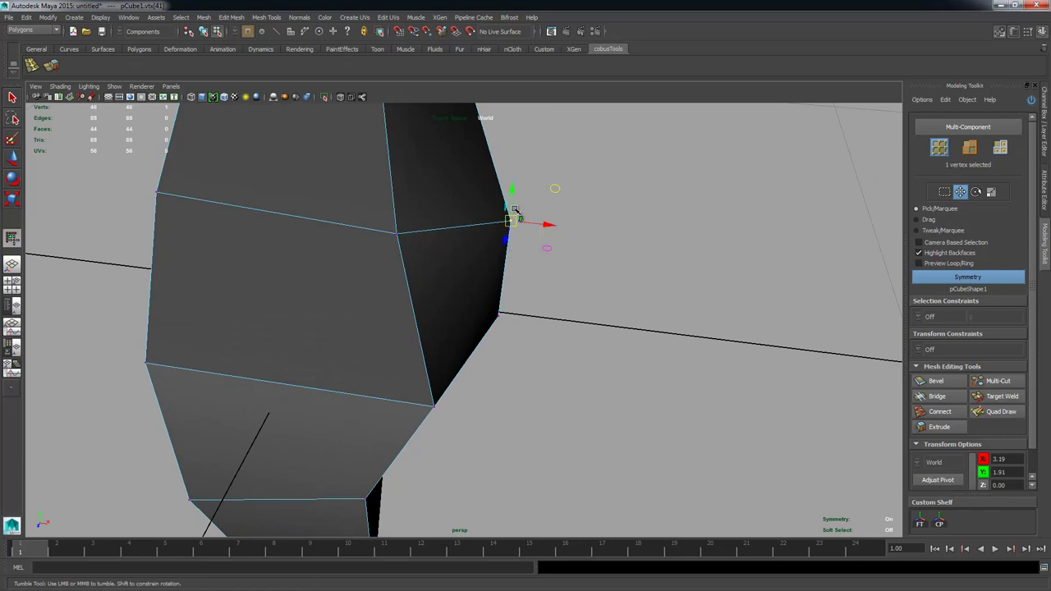
alt+drag(524, 217, 535, 237)
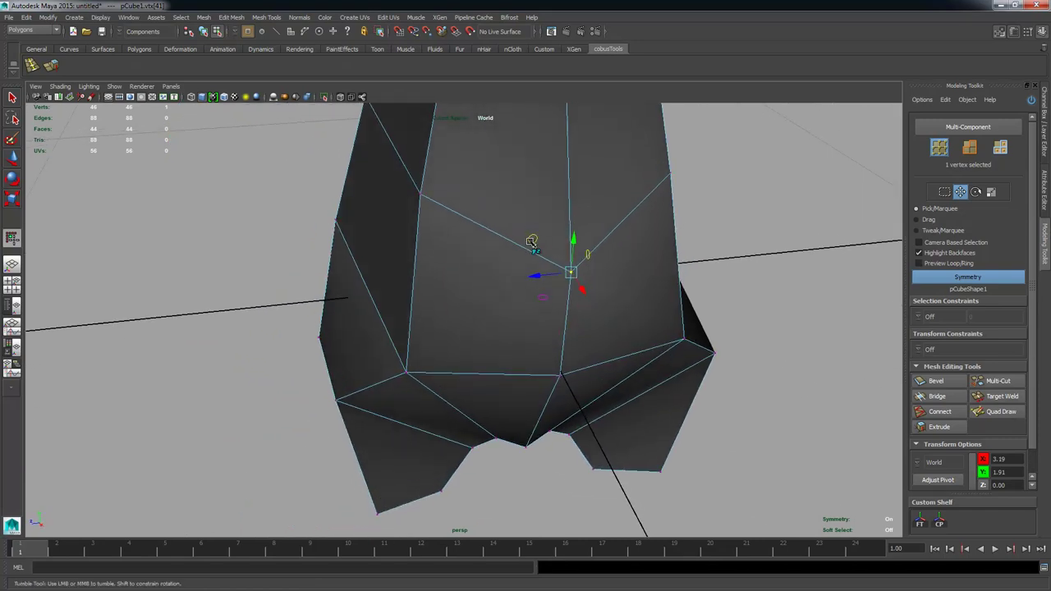
alt+drag(543, 310, 523, 286)
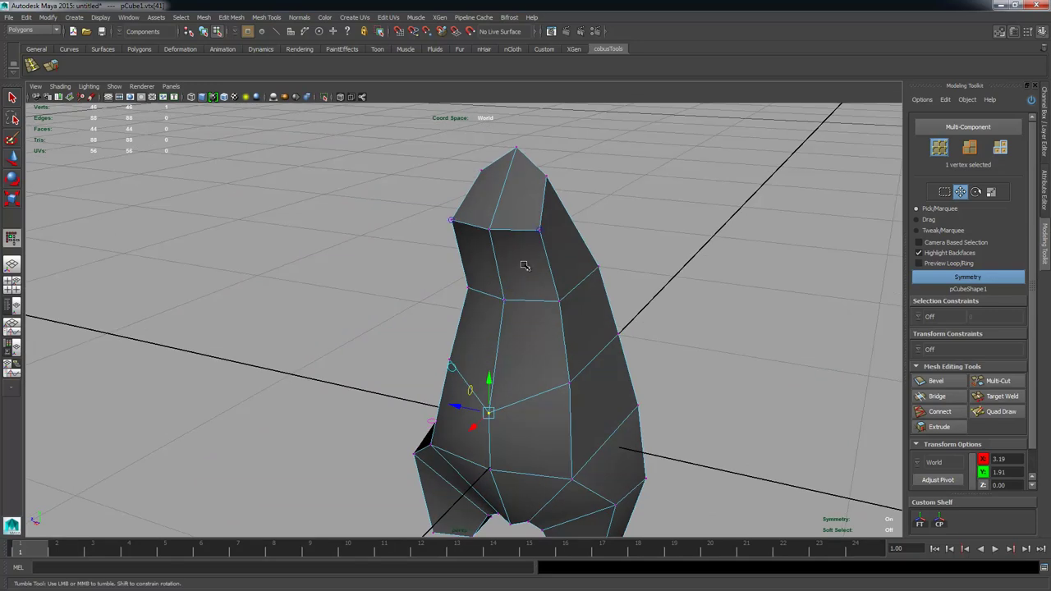
Step: In face mode, extrude the upper side faces of the torso slightly outward as shoulder bases and scale them down
alt+middle_drag(568, 318, 456, 368)
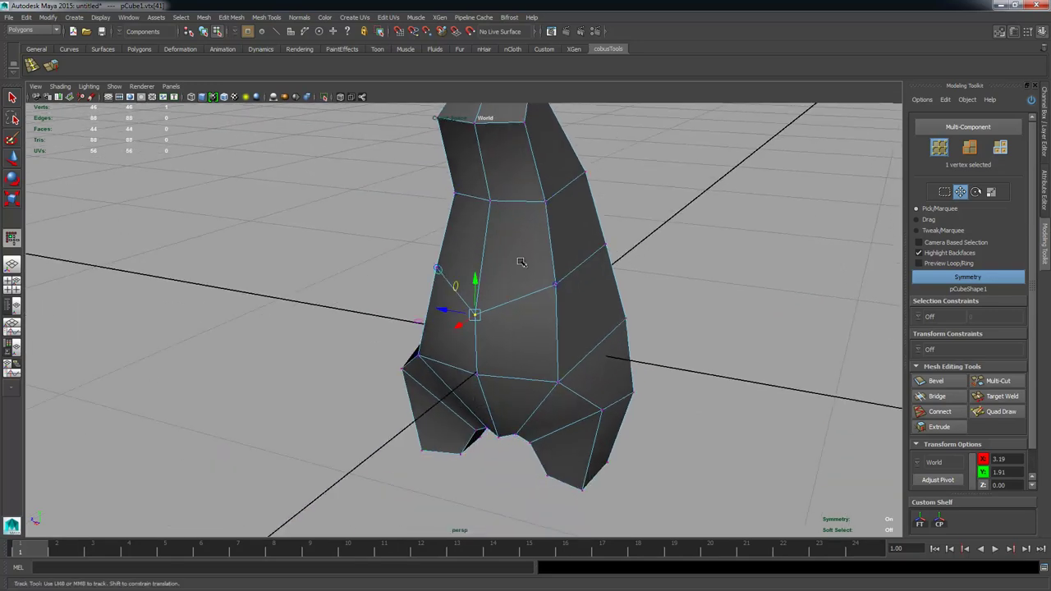
alt+drag(520, 262, 578, 269)
key(F11)
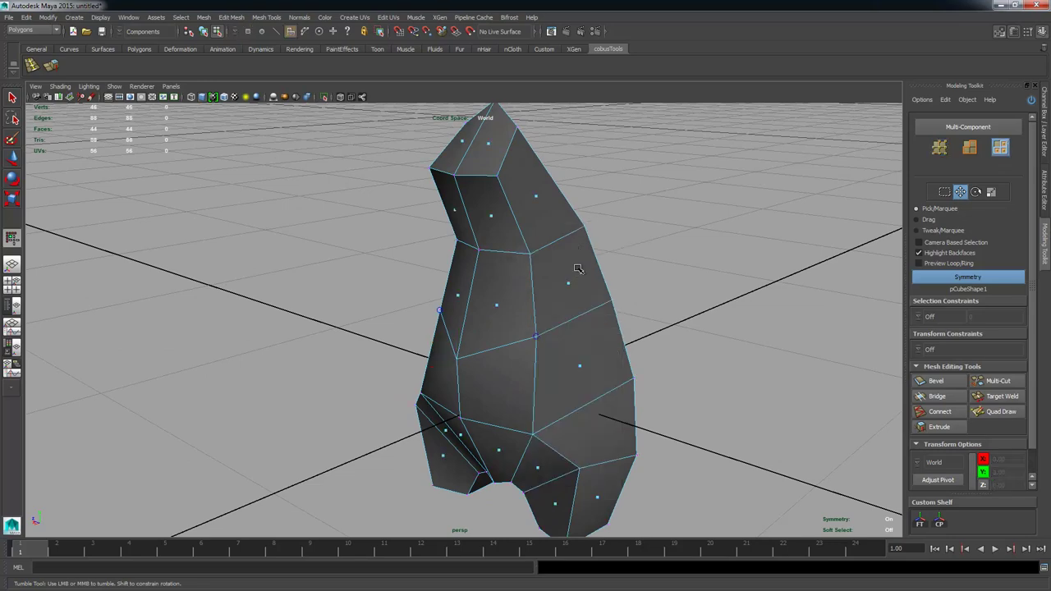
click(578, 268)
alt+drag(505, 287, 468, 283)
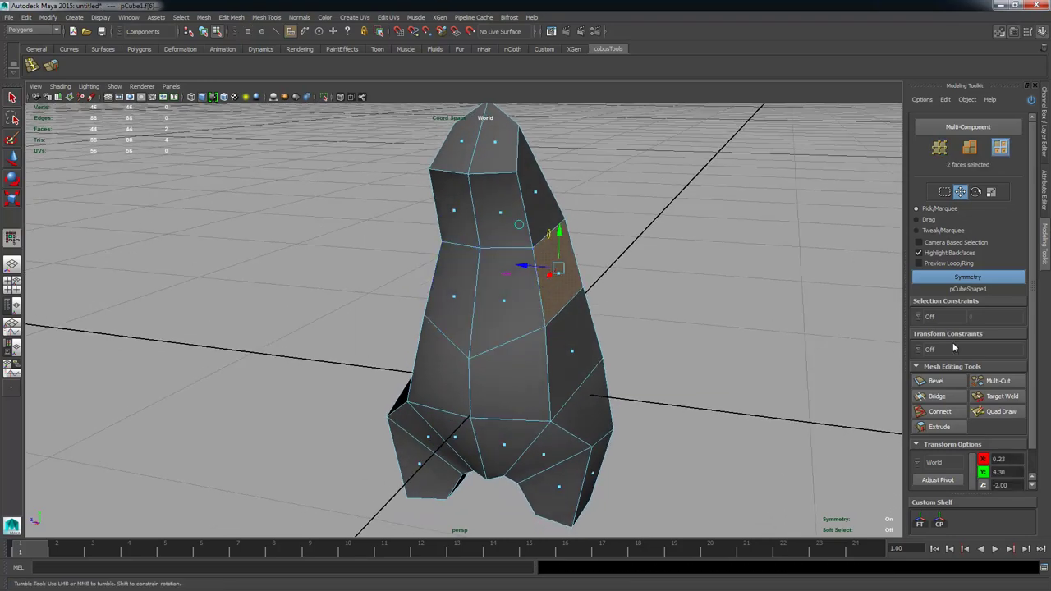
click(937, 430)
alt+drag(633, 290, 602, 298)
key(w)
key(e)
key(r)
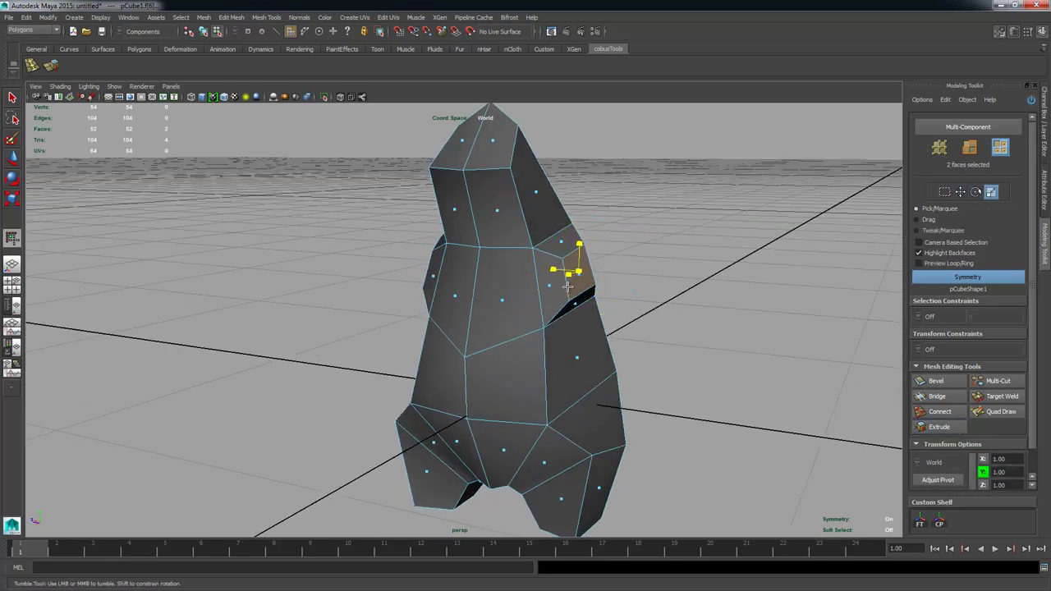
alt+drag(567, 287, 596, 293)
Step: Extrude the shoulder faces outward into arms, tilt the end faces and move them down and forward
shift+right_drag(596, 293, 596, 320)
alt+drag(608, 308, 598, 302)
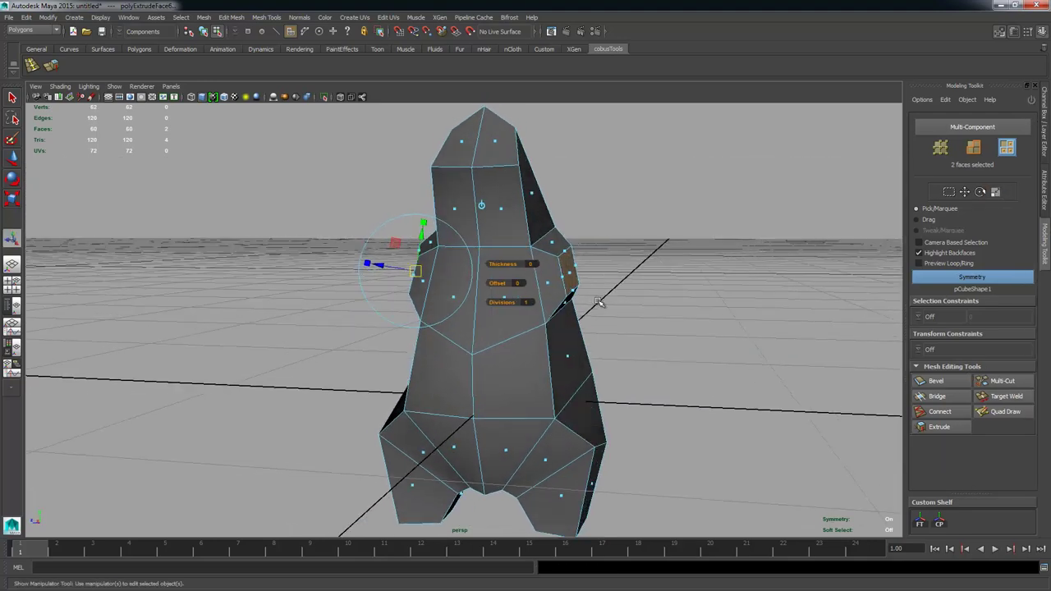
drag(379, 265, 353, 247)
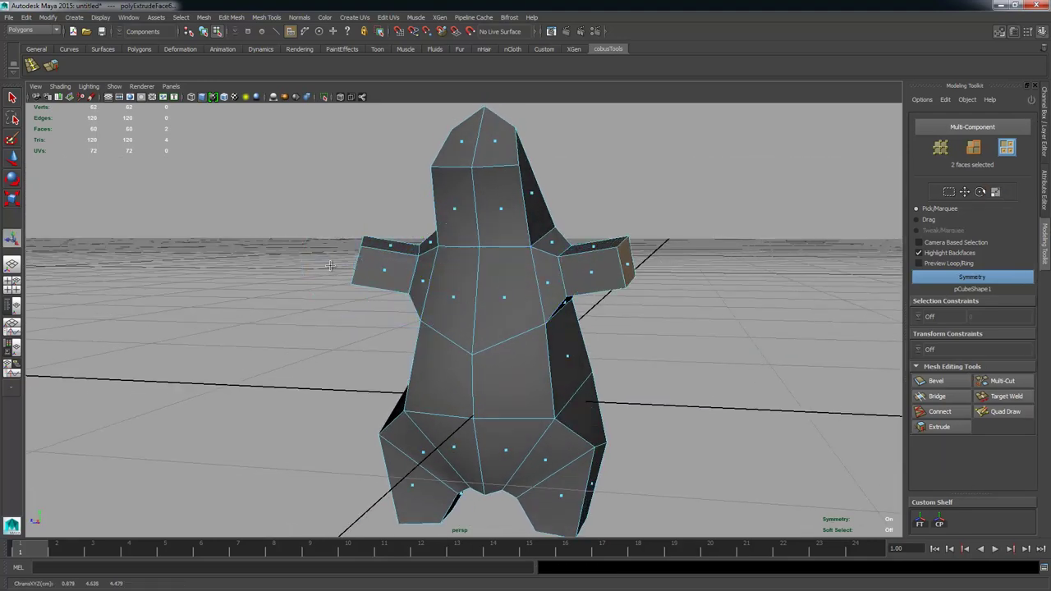
key(e)
drag(675, 245, 684, 281)
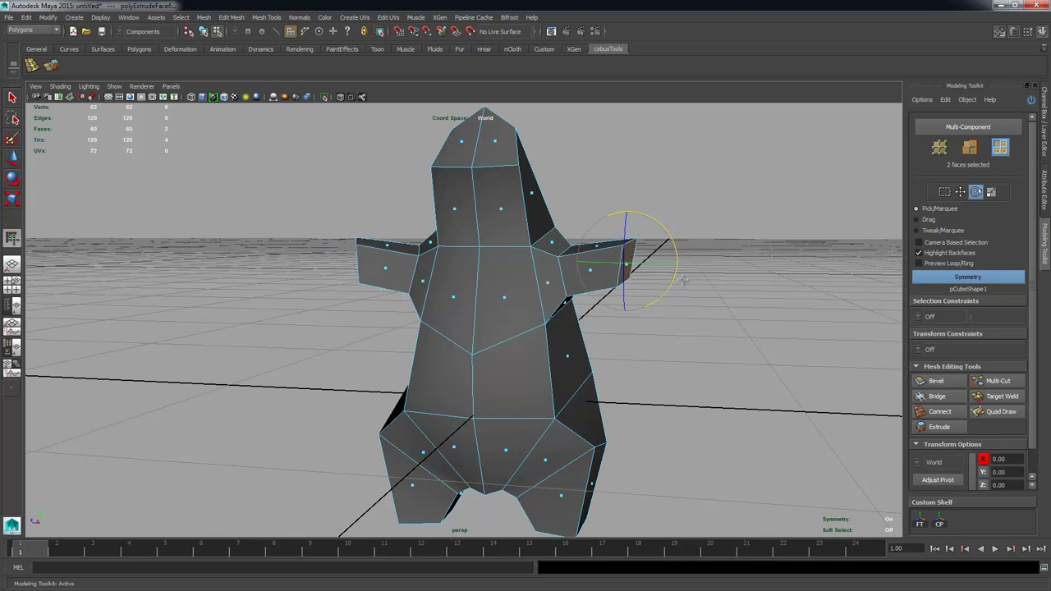
key(w)
drag(627, 222, 427, 321)
alt+drag(427, 321, 630, 338)
Step: Rotate the arm end faces to point downward and undo the last two adjustments
key(e)
key(r)
key(e)
drag(649, 286, 542, 316)
key(ctrl+z)
key(ctrl+z)
alt+right_drag(542, 316, 647, 296)
alt+drag(628, 308, 620, 327)
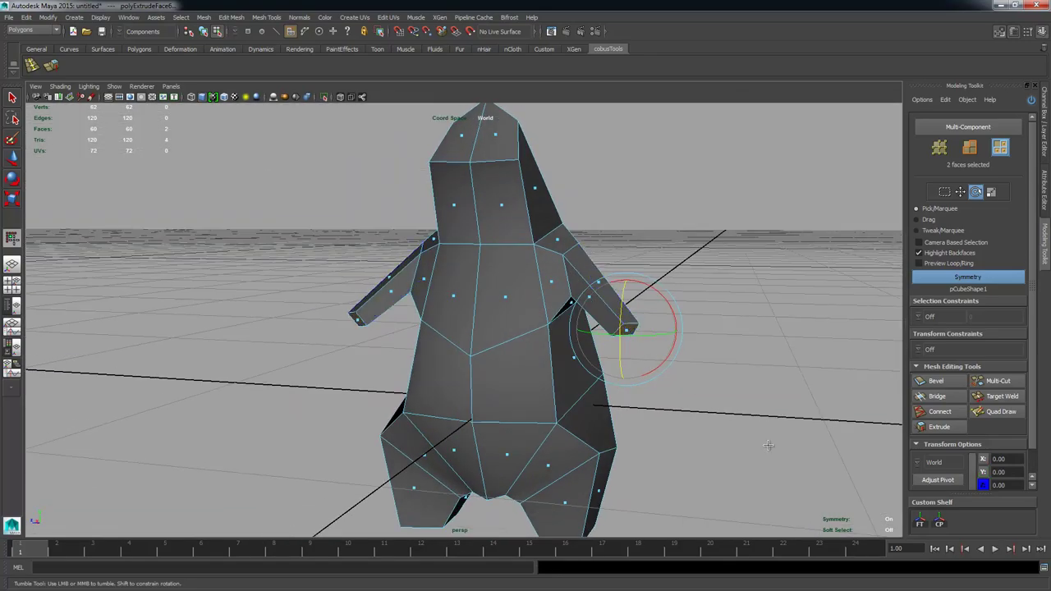
Step: Extrude the arm end faces with a small inset into short hands and move the new ends down
click(938, 427)
alt+drag(755, 386, 693, 414)
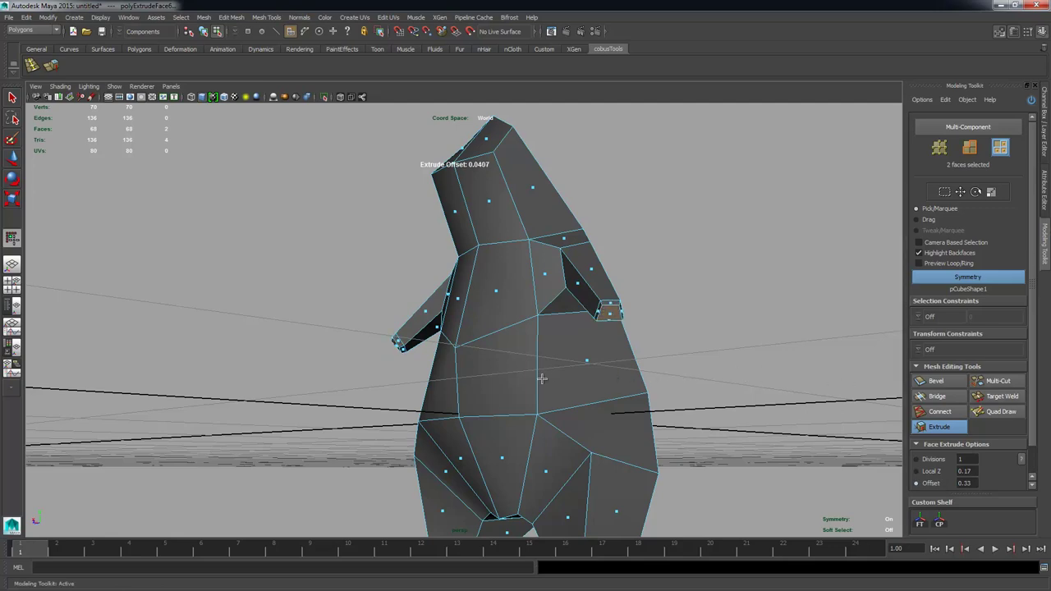
alt+drag(569, 385, 599, 411)
alt+right_drag(599, 411, 722, 429)
middle_drag(721, 427, 664, 416)
key(w)
drag(738, 349, 748, 379)
Step: Rotate the end faces of the hands to angle them in line with the lowered arms
alt+drag(741, 383, 367, 348)
alt+middle_drag(366, 347, 437, 350)
key(e)
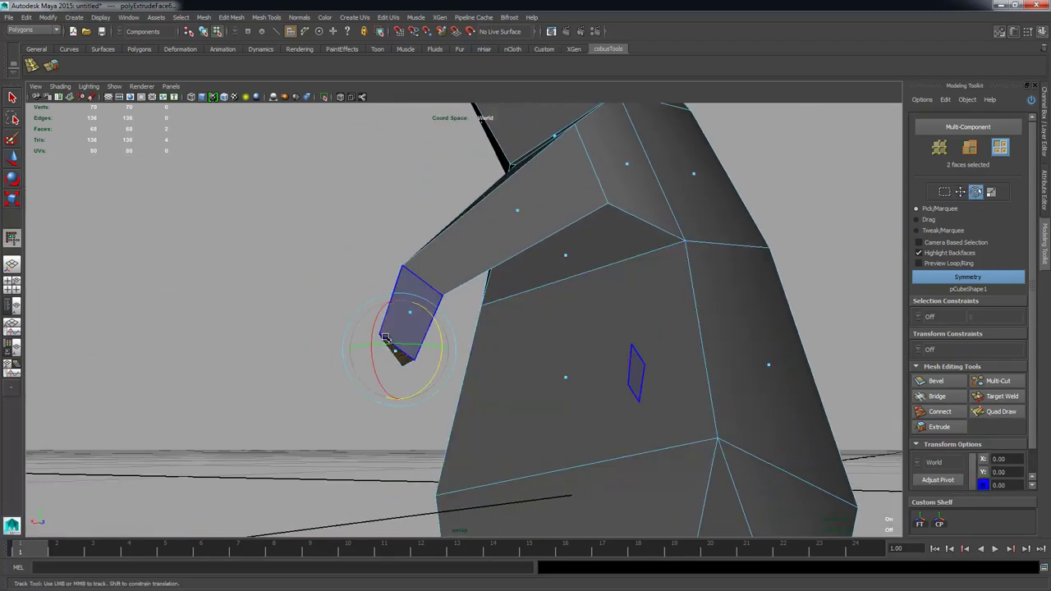
drag(366, 306, 345, 332)
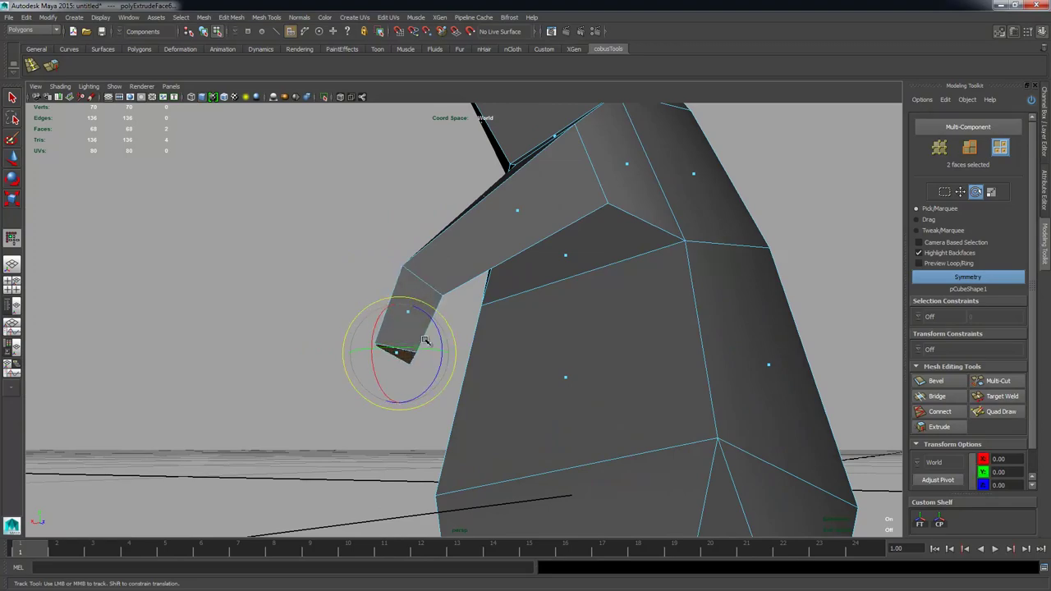
Step: Insert an edge loop around the middle of each arm with Multi-Cut
alt+drag(426, 343, 632, 443)
click(996, 381)
alt+middle_drag(632, 444, 673, 369)
click(699, 372)
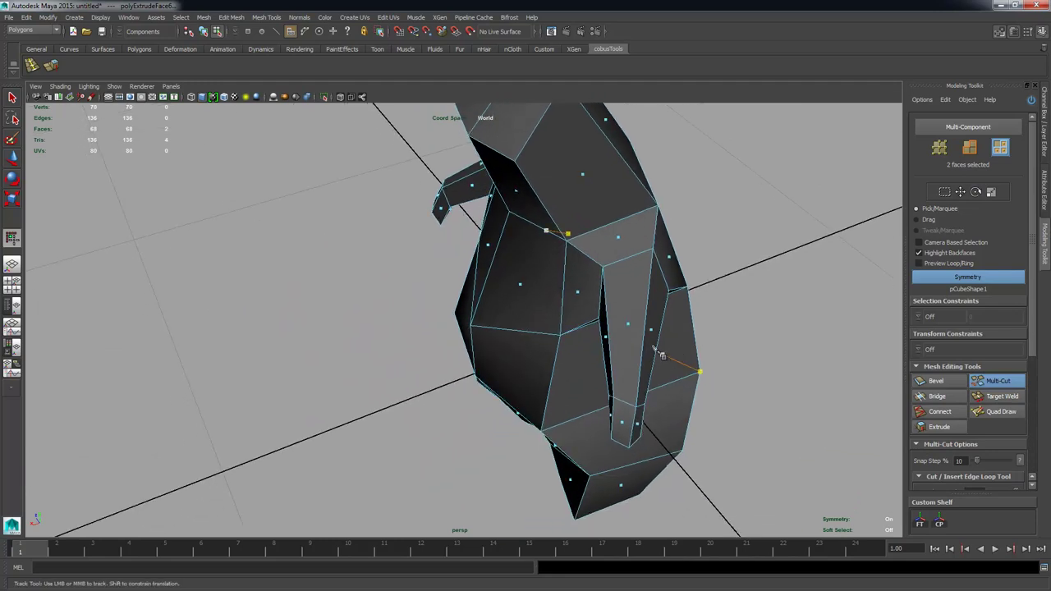
ctrl+click(637, 324)
Step: In edge mode, move the arm loops outward to form bent elbows and shift the top shoulder edges along X
key(w)
right_drag(637, 326, 637, 291)
double_click(638, 332)
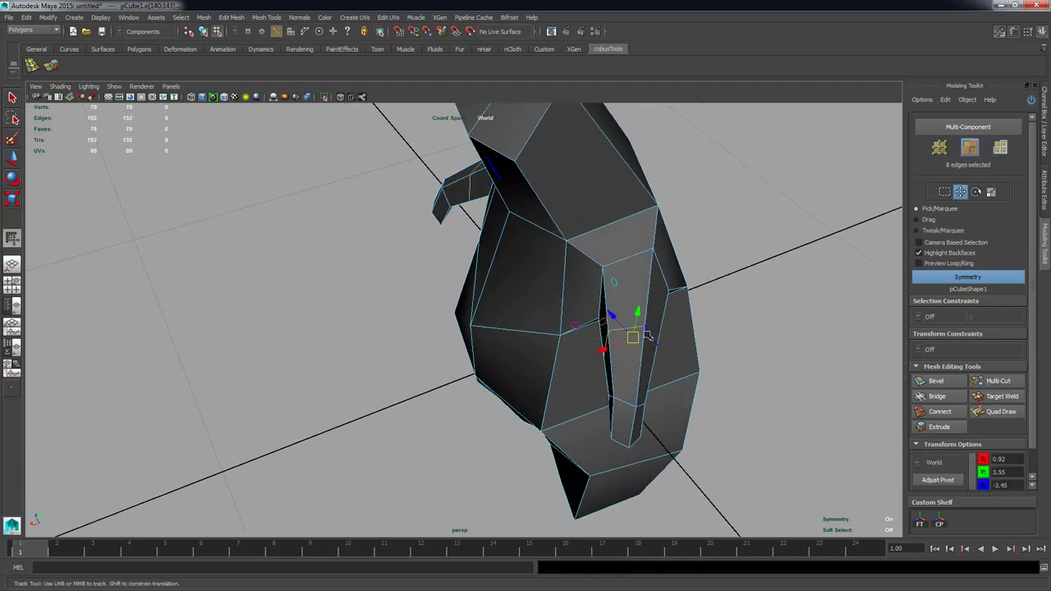
alt+drag(649, 336, 468, 366)
click(564, 364)
alt+drag(402, 362, 547, 300)
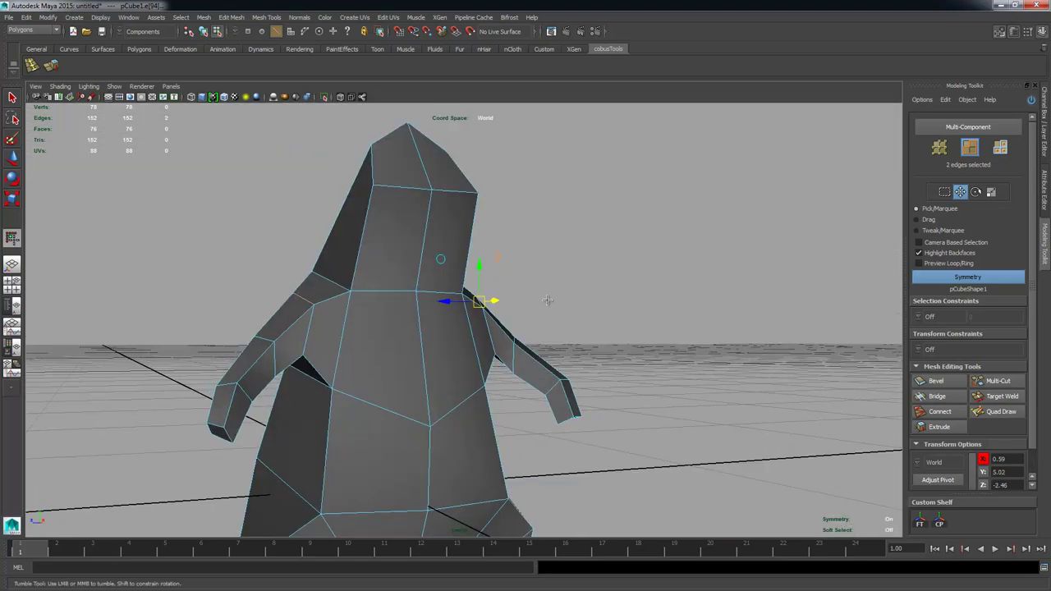
drag(480, 302, 386, 304)
Step: In face mode, rotate the two front faces of the head to face more directly forward
alt+right_drag(386, 304, 410, 292)
alt+drag(410, 292, 606, 293)
alt+drag(419, 110, 505, 153)
right_drag(501, 146, 500, 171)
click(496, 155)
alt+drag(500, 206, 396, 183)
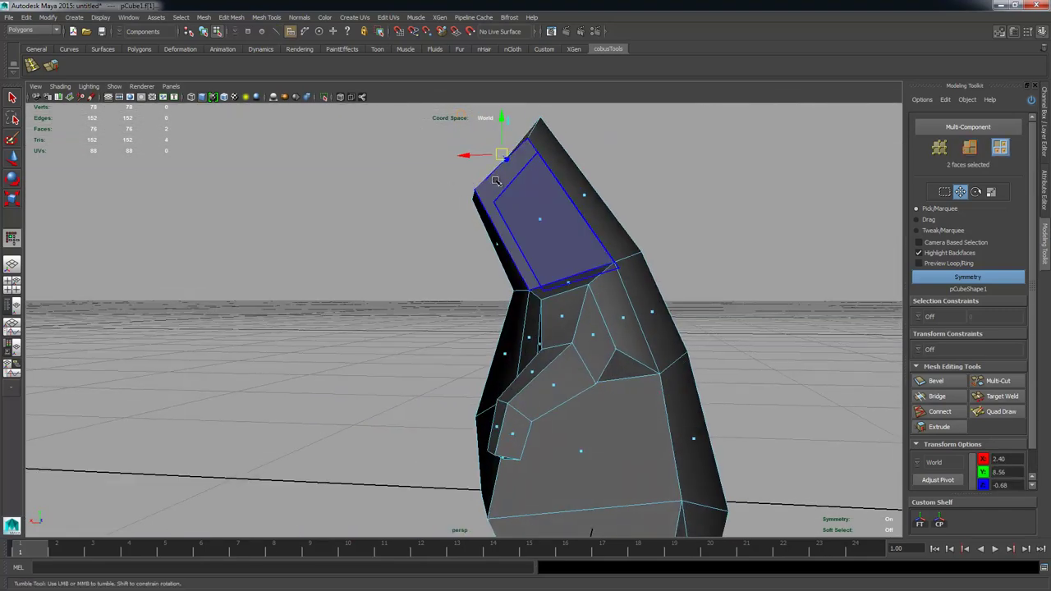
key(e)
drag(453, 133, 655, 337)
key(w)
Step: Extrude the head's two front faces forward by about 2.08 with offset 0.05 and rotate the end faces upright
click(932, 427)
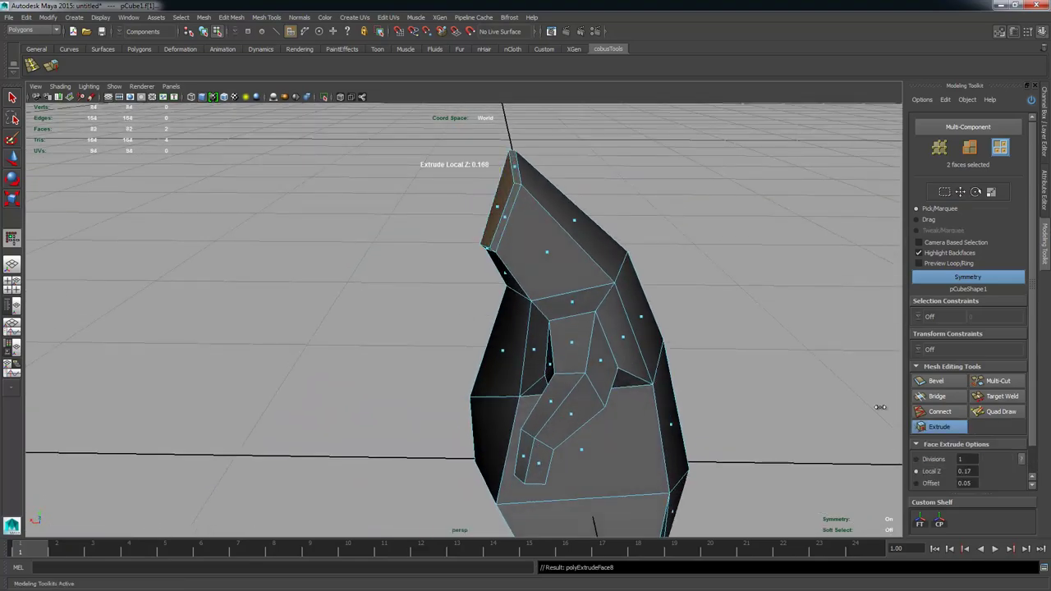
drag(514, 301, 580, 305)
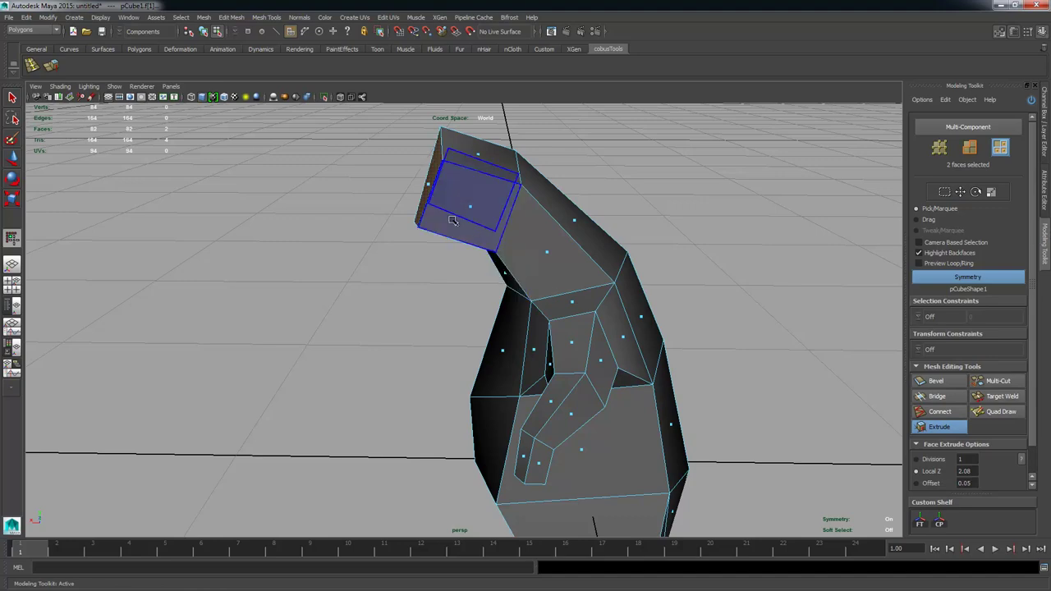
alt+drag(452, 220, 496, 192)
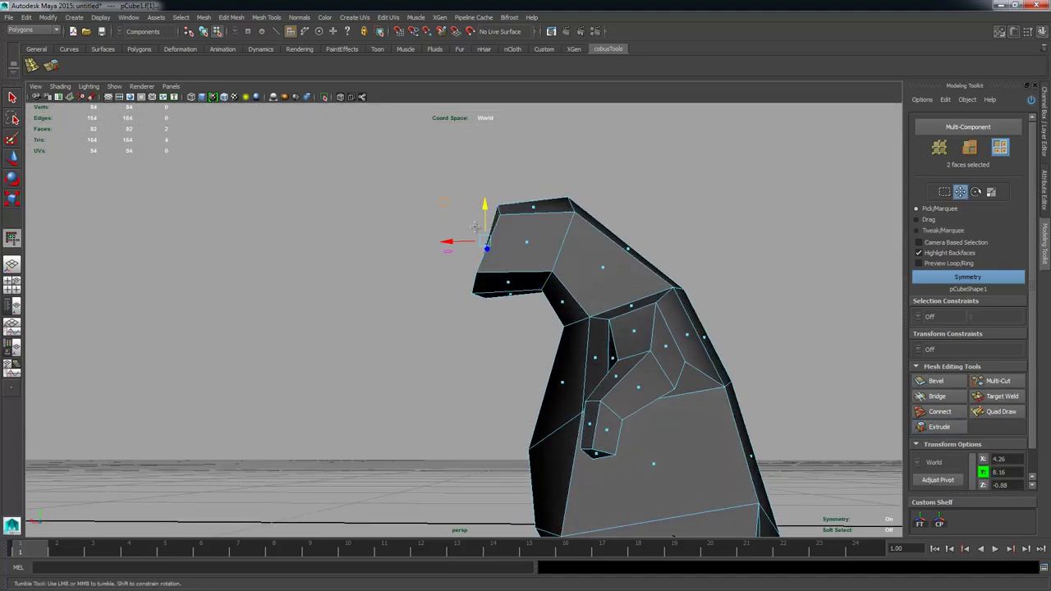
key(e)
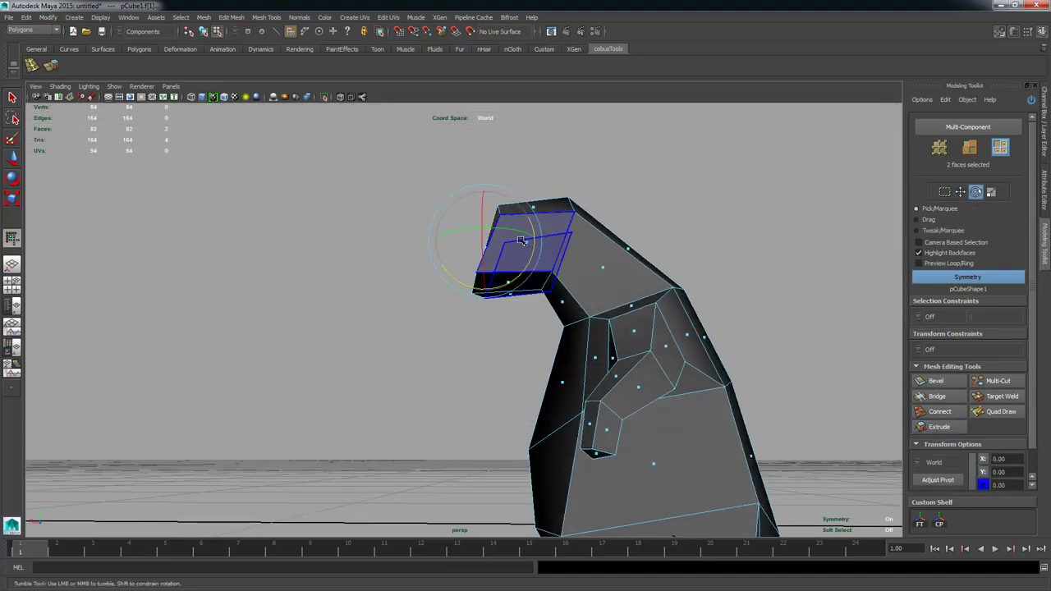
drag(543, 232, 528, 223)
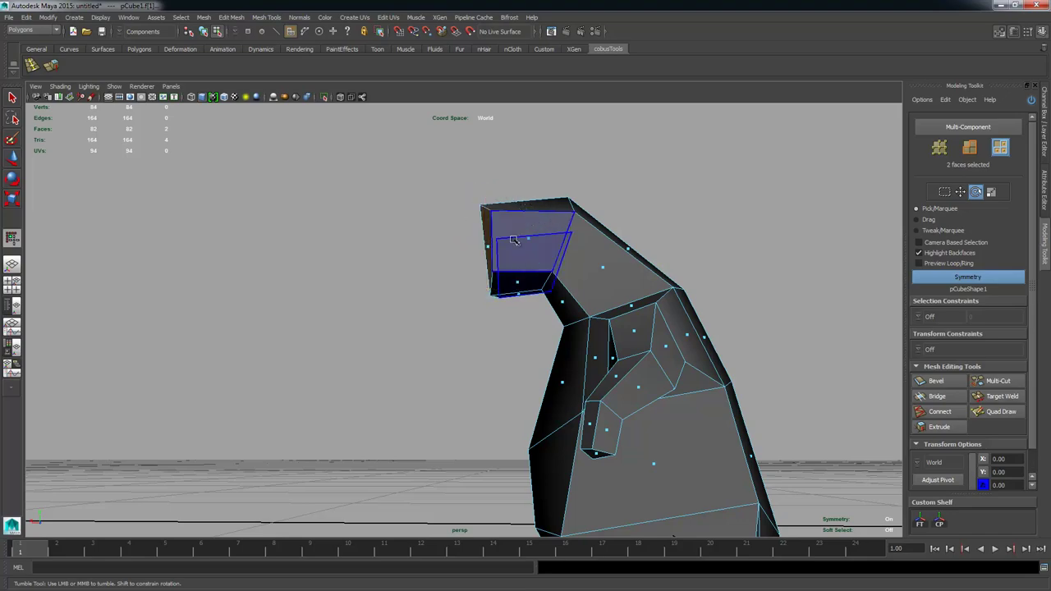
Step: Try to scale the snout's two end faces with the Modeling Toolkit's scale manipulator
key(w)
alt+drag(420, 242, 473, 328)
key(r)
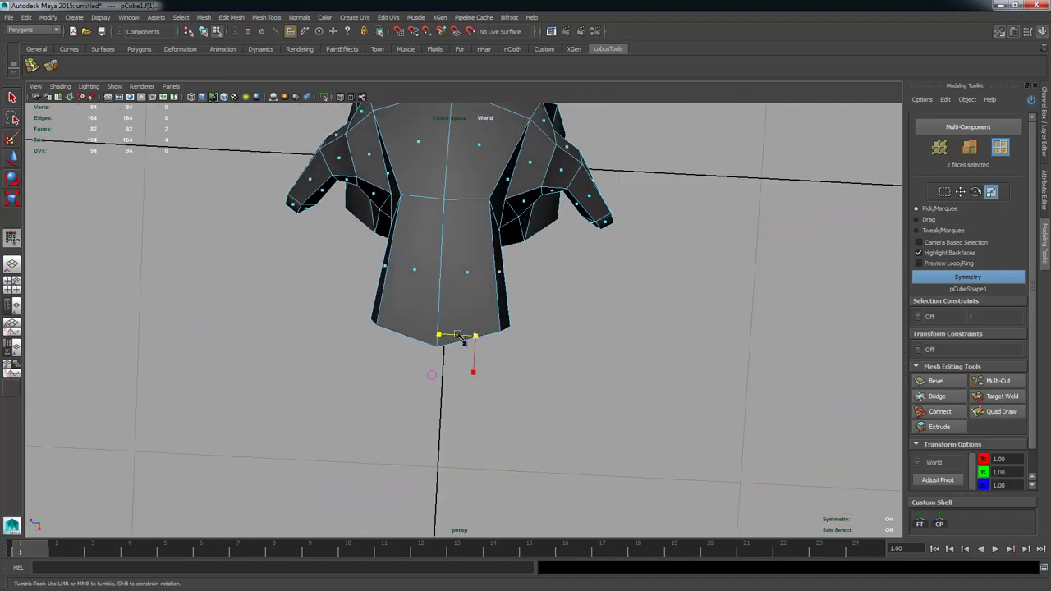
click(448, 344)
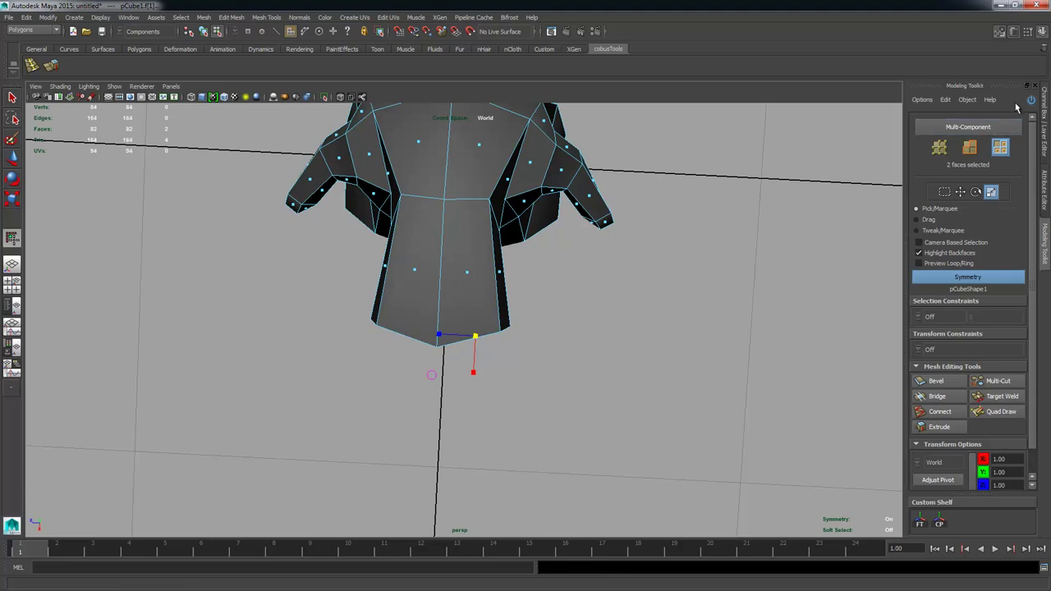
alt+drag(572, 306, 473, 203)
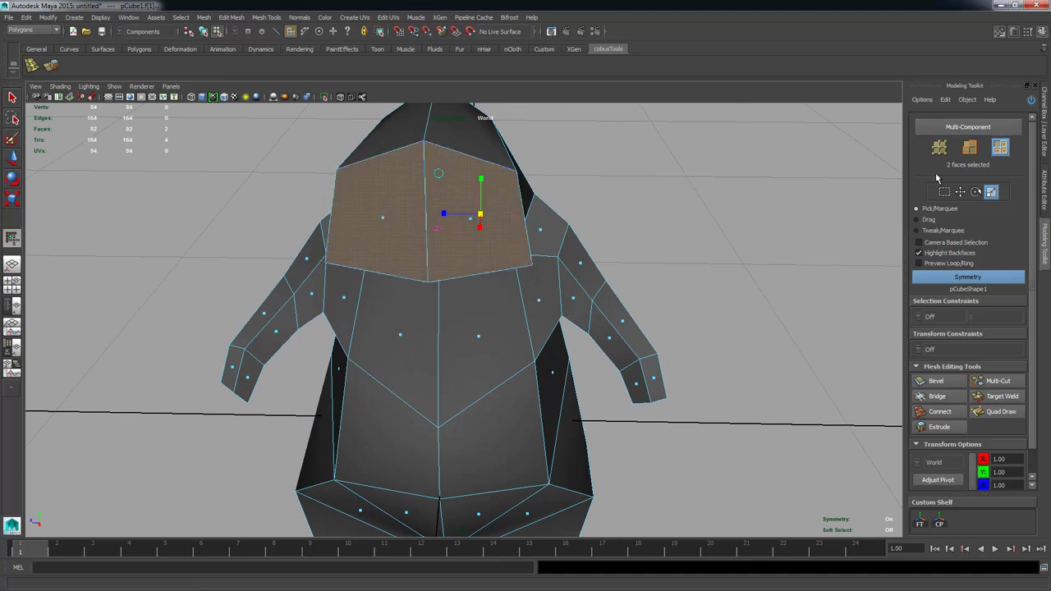
Step: Turn off the Modeling Toolkit and check the standard Scale tool and its axis settings on the snout's end faces
click(1031, 100)
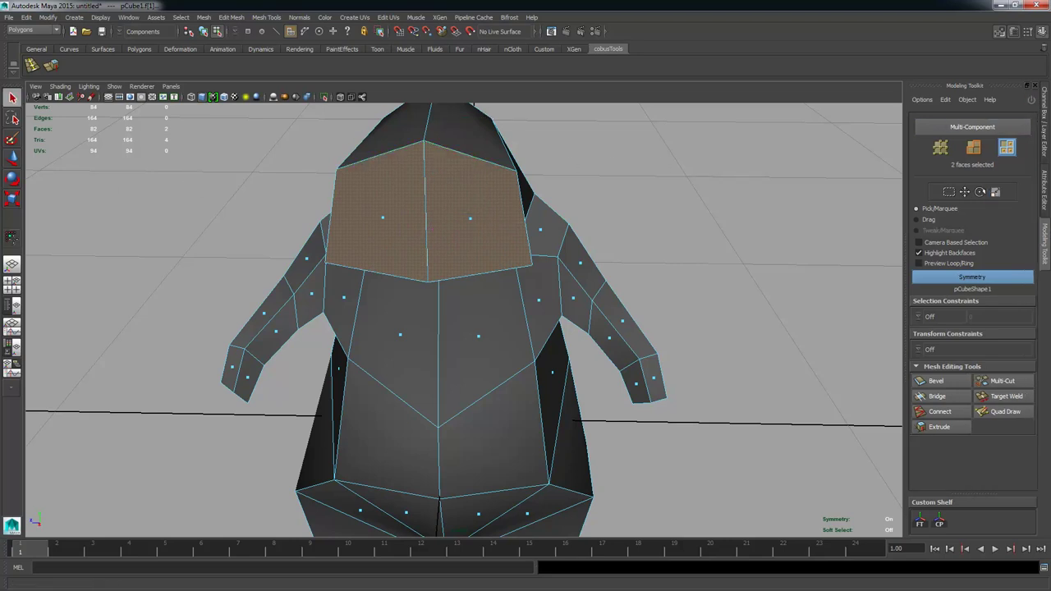
click(12, 200)
alt+drag(514, 231, 491, 244)
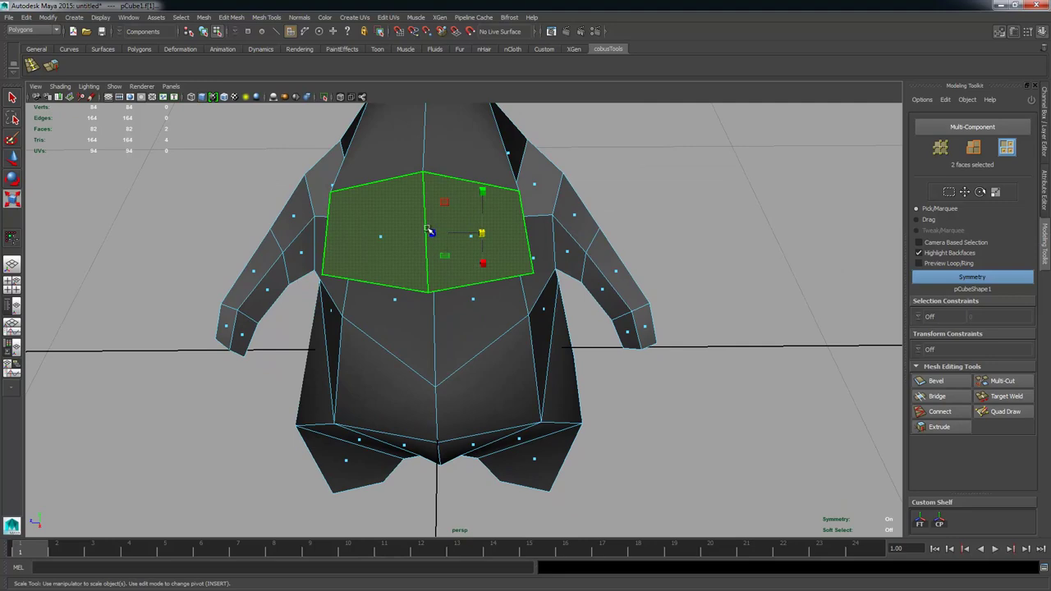
drag(483, 236, 280, 234)
double_click(12, 198)
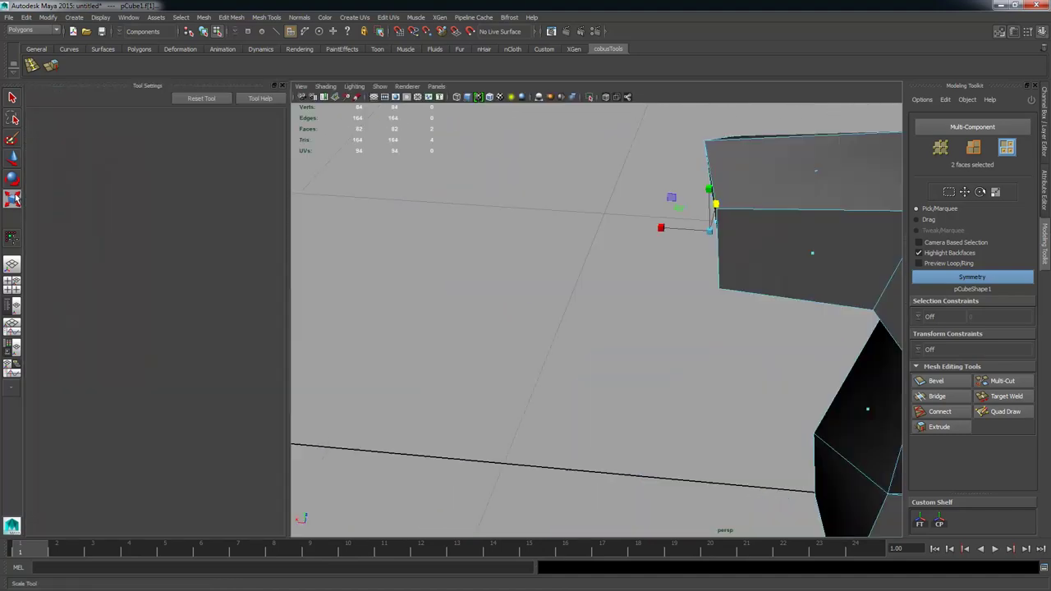
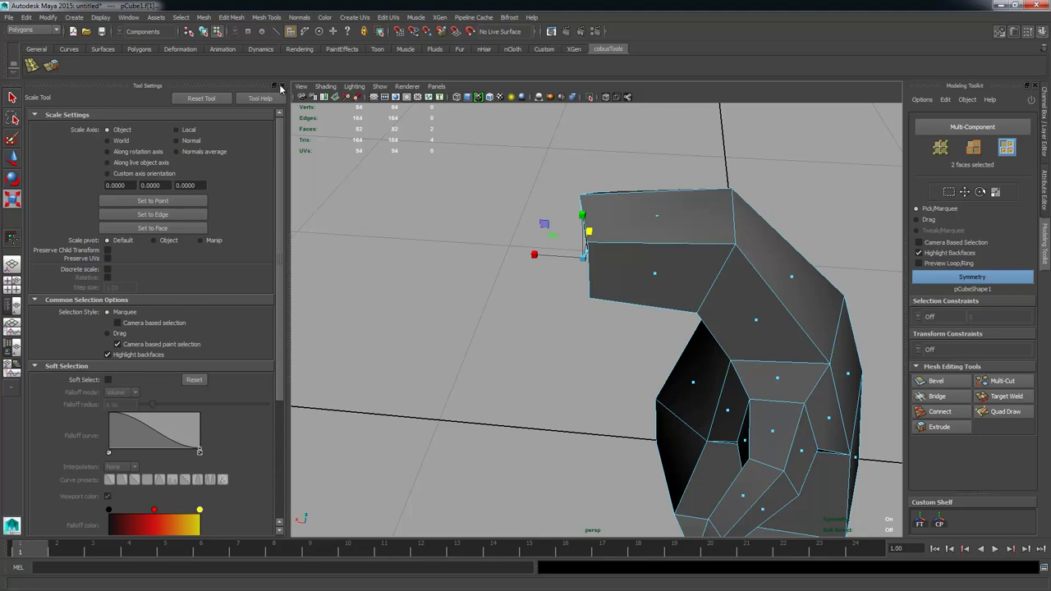
click(282, 87)
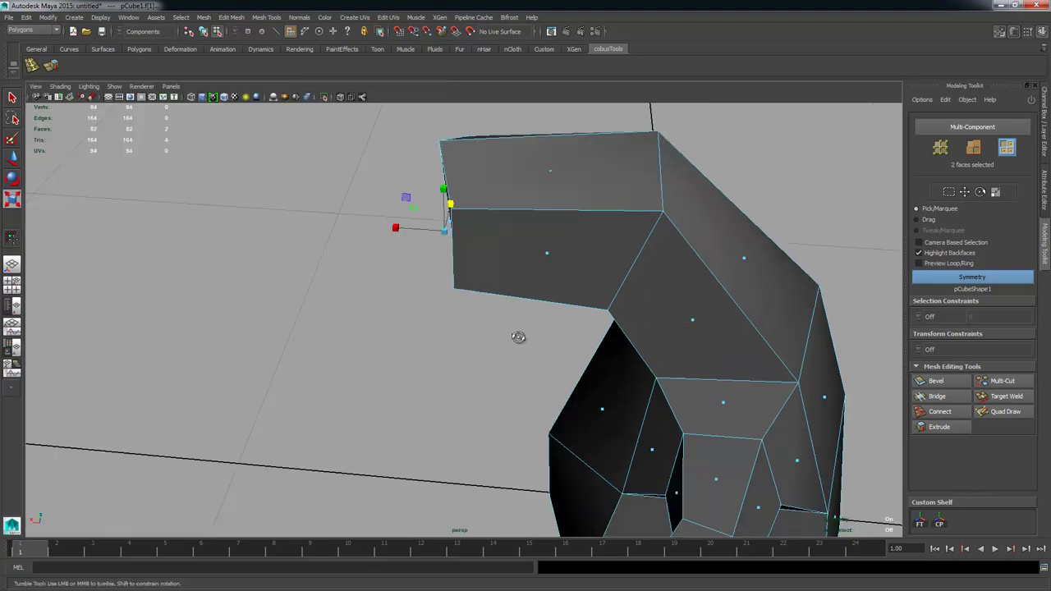
Step: Shorten the snout by moving its two end faces back along X to 4.07
alt+drag(519, 337, 588, 362)
alt+drag(434, 311, 526, 302)
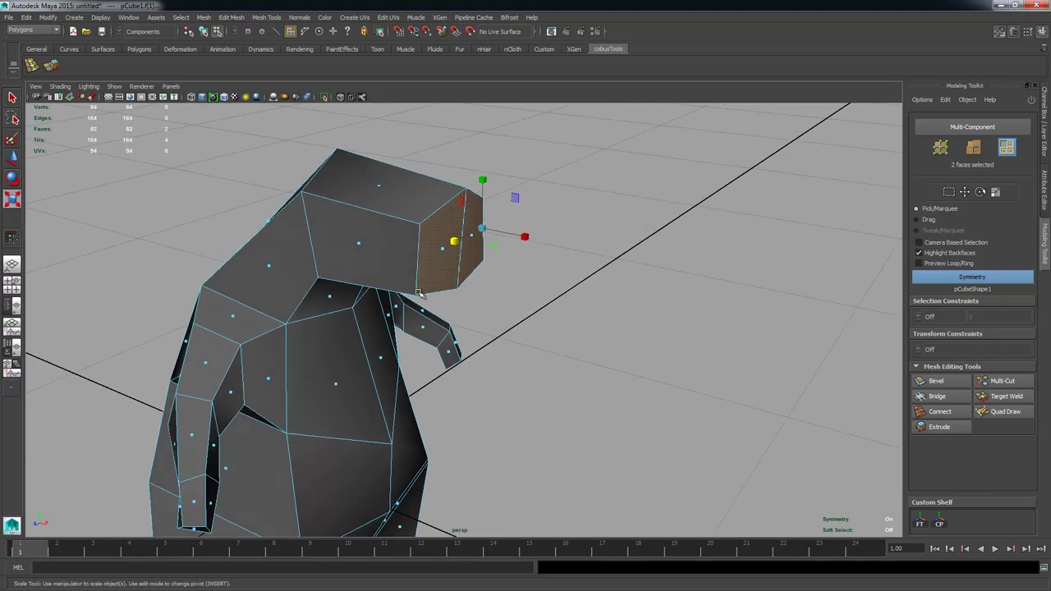
alt+right_drag(493, 295, 528, 289)
alt+drag(435, 288, 435, 226)
alt+drag(445, 267, 516, 297)
key(w)
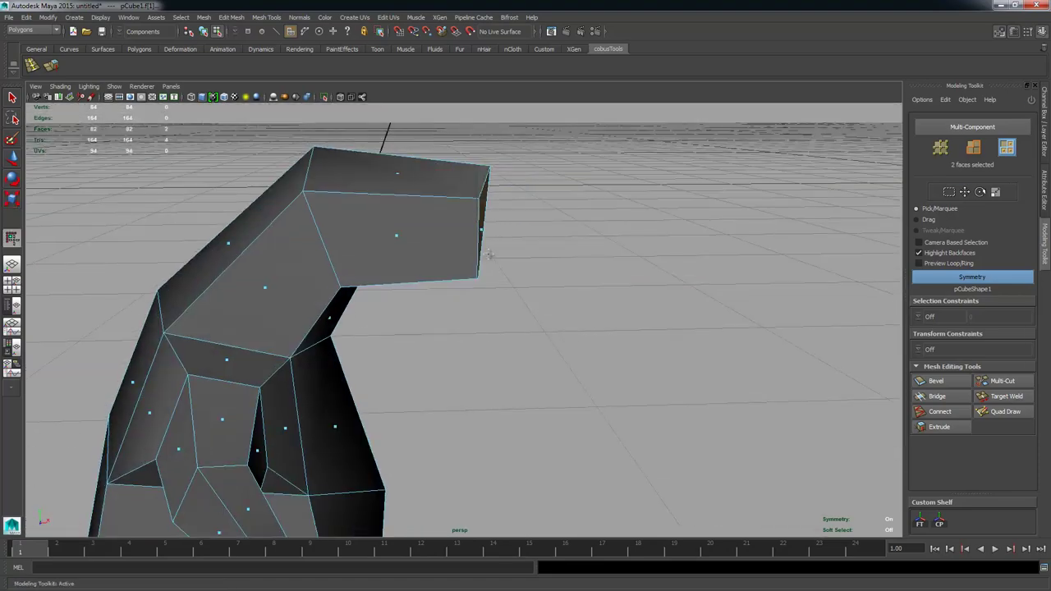
drag(516, 224, 432, 235)
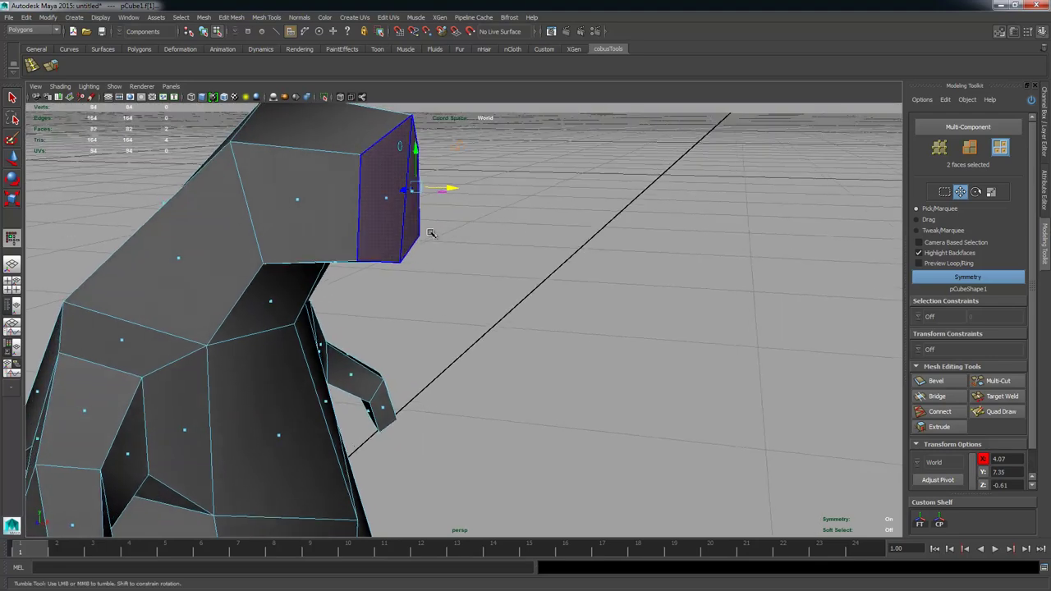
alt+middle_drag(432, 235, 455, 254)
shift+right_click(463, 240)
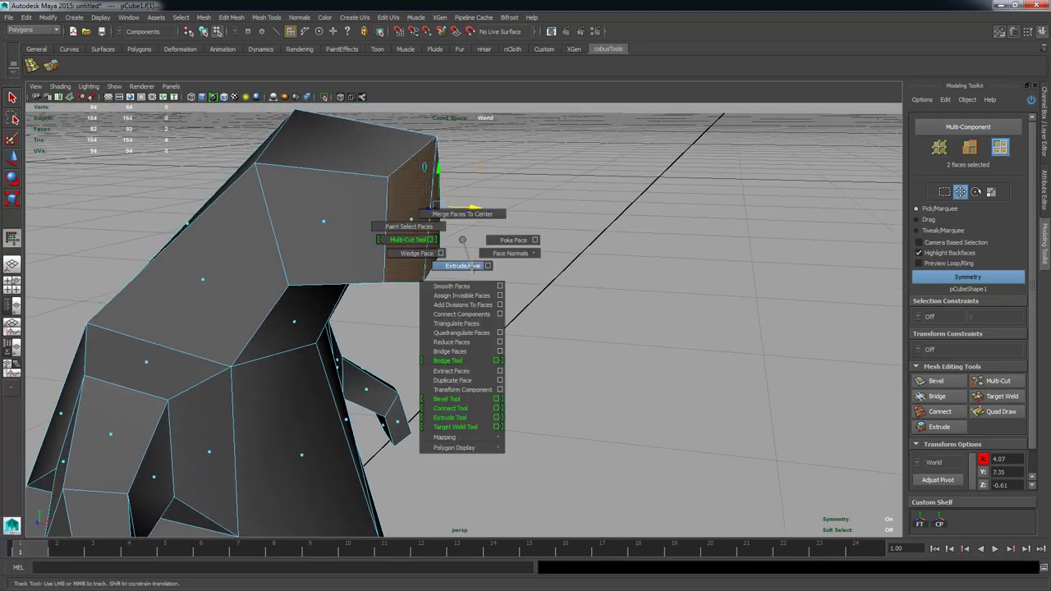
click(464, 265)
drag(473, 215, 575, 222)
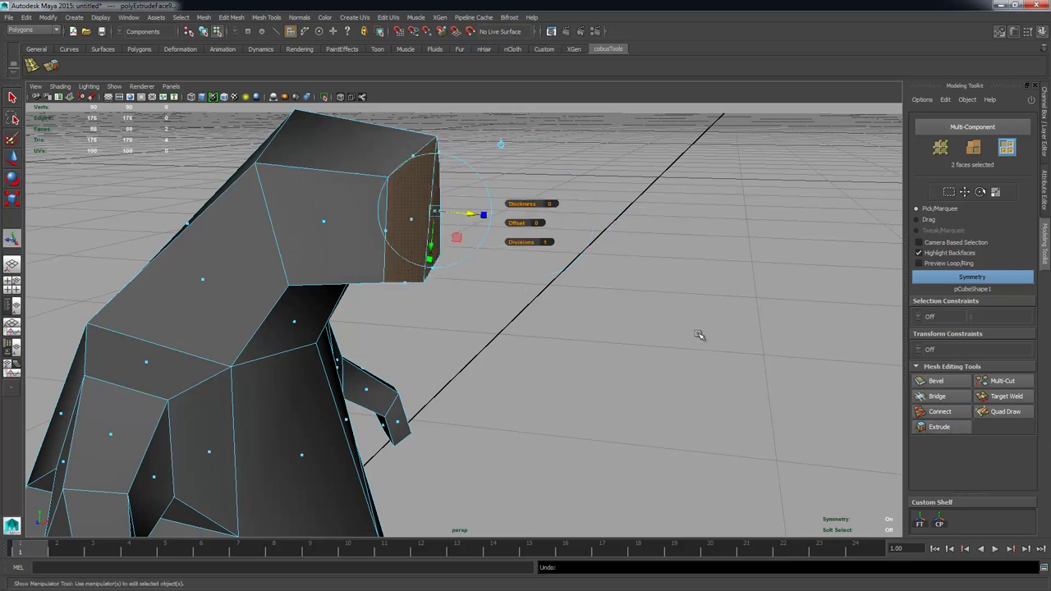
key(ctrl+z)
key(ctrl+z)
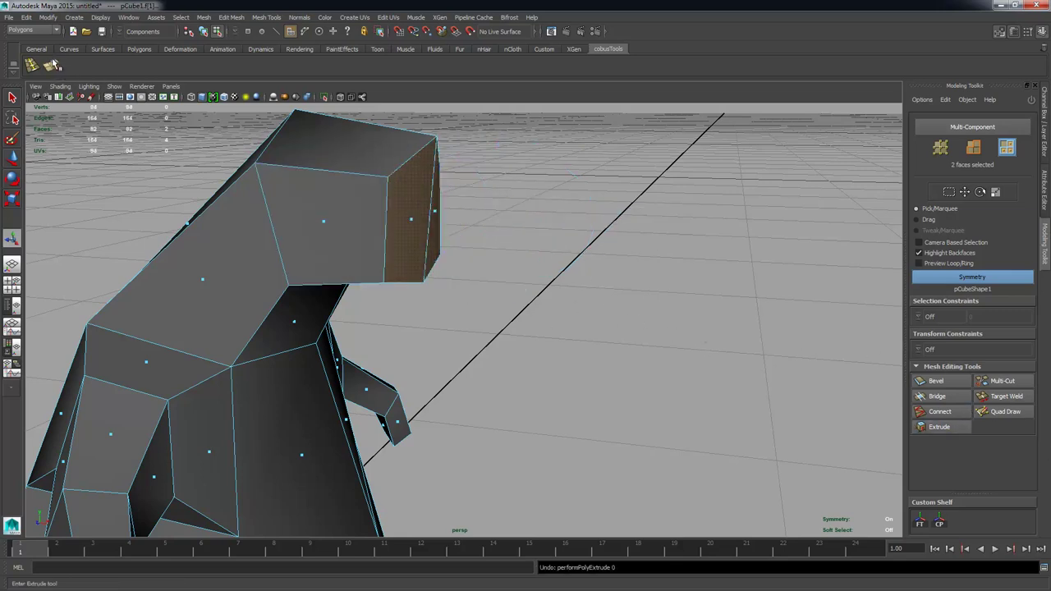
key(ctrl+z)
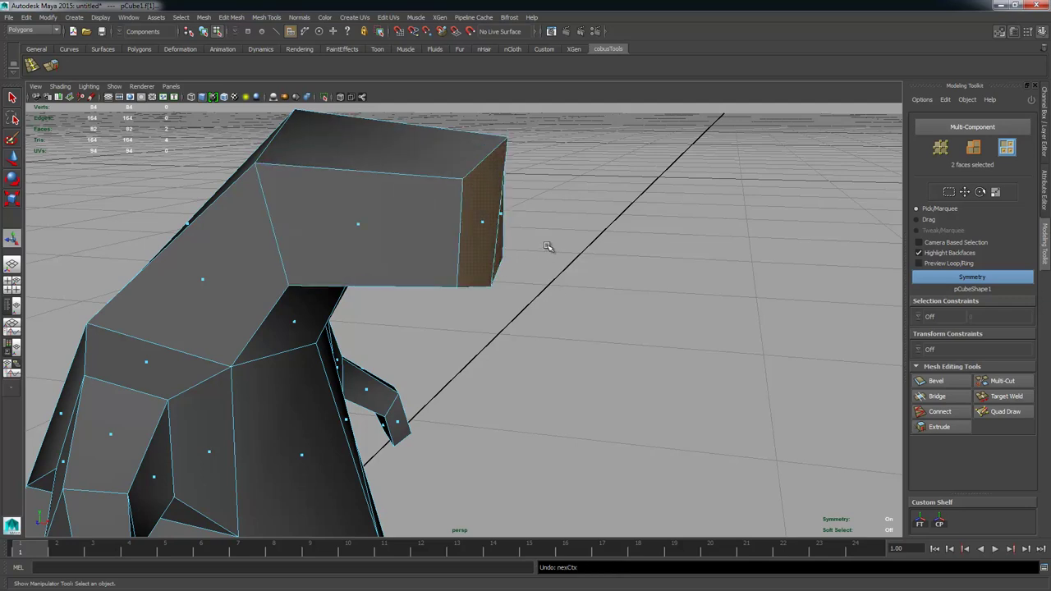
key(shift+z)
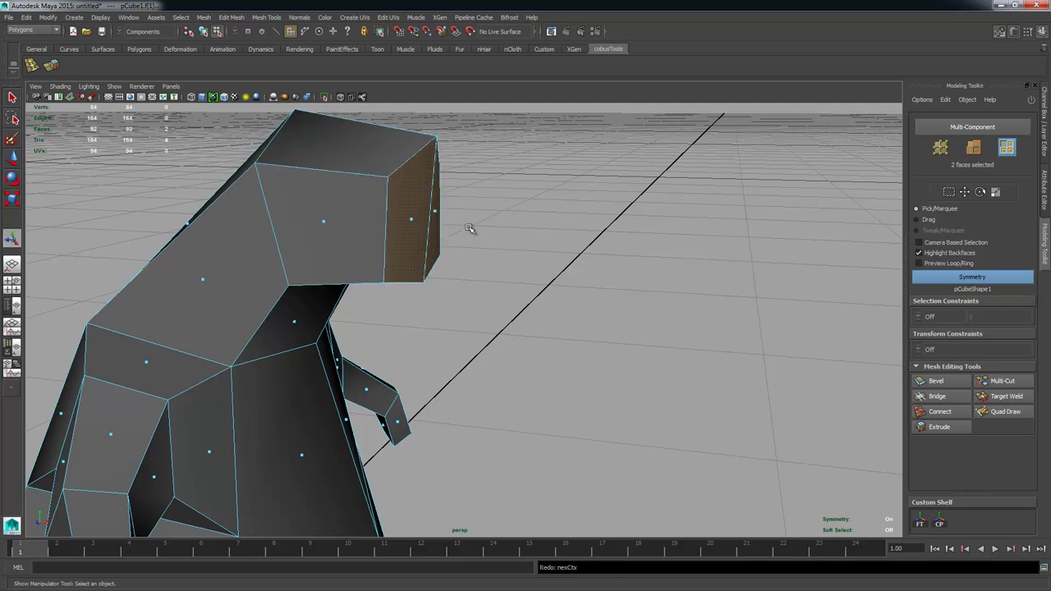
Step: Extrude the snout's two end faces forward with offset 0.28 and move the new tip slightly down
shift+right_click(401, 196)
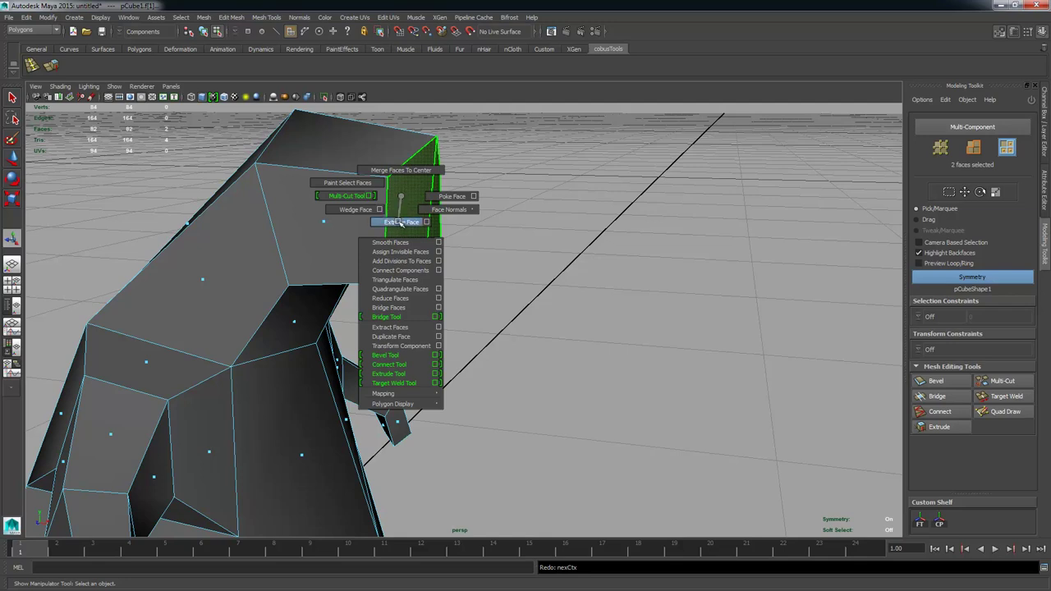
shift+right_drag(406, 227, 407, 227)
drag(483, 213, 596, 276)
drag(590, 231, 573, 269)
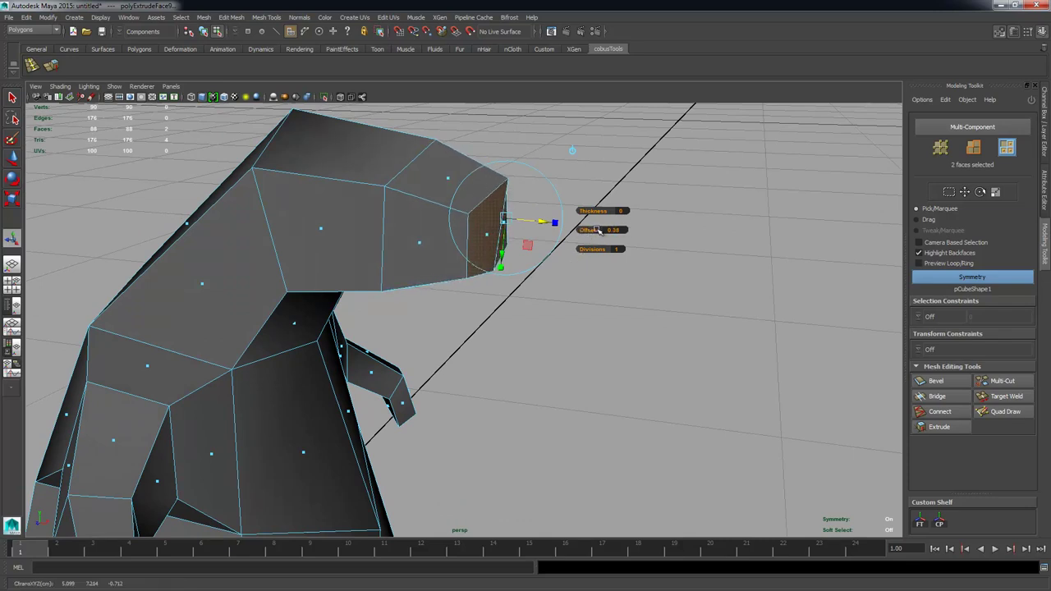
drag(598, 231, 596, 238)
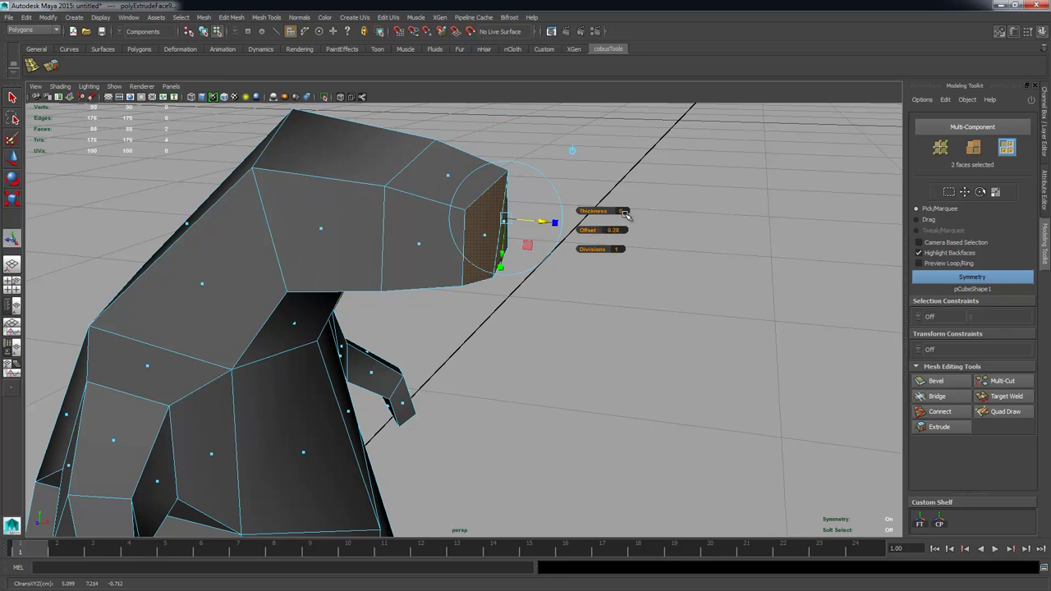
drag(588, 231, 436, 247)
alt+middle_drag(436, 246, 476, 259)
drag(425, 217, 419, 215)
key(w)
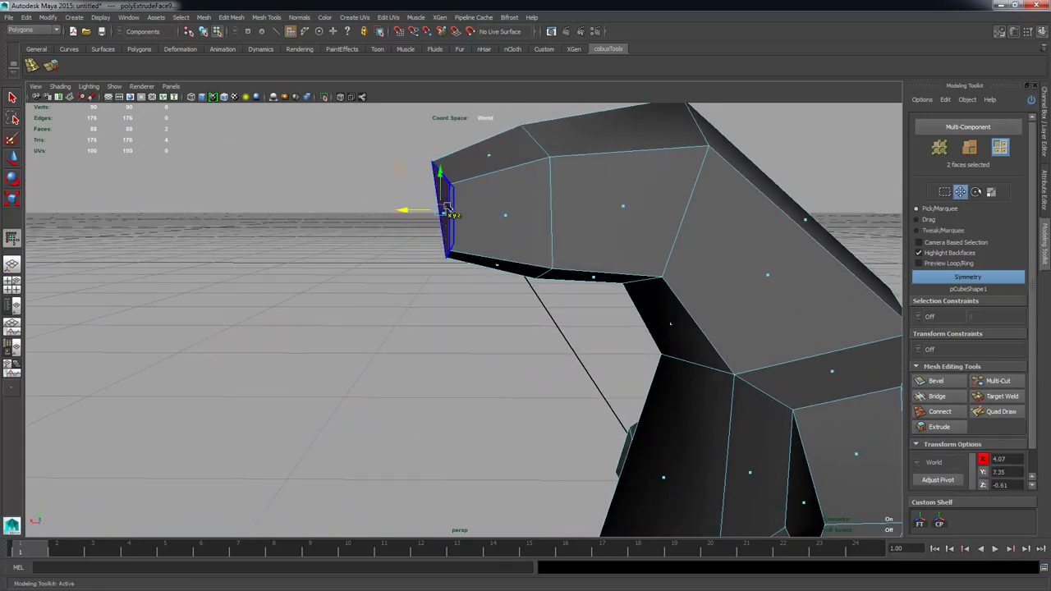
drag(444, 176, 525, 189)
Step: In vertex mode, lower the throat's centre vertex to Y 5.64, its side vertices to Y 6.19 and the jaw's centre vertex slightly
right_drag(348, 331, 302, 319)
alt+drag(279, 308, 369, 366)
click(299, 286)
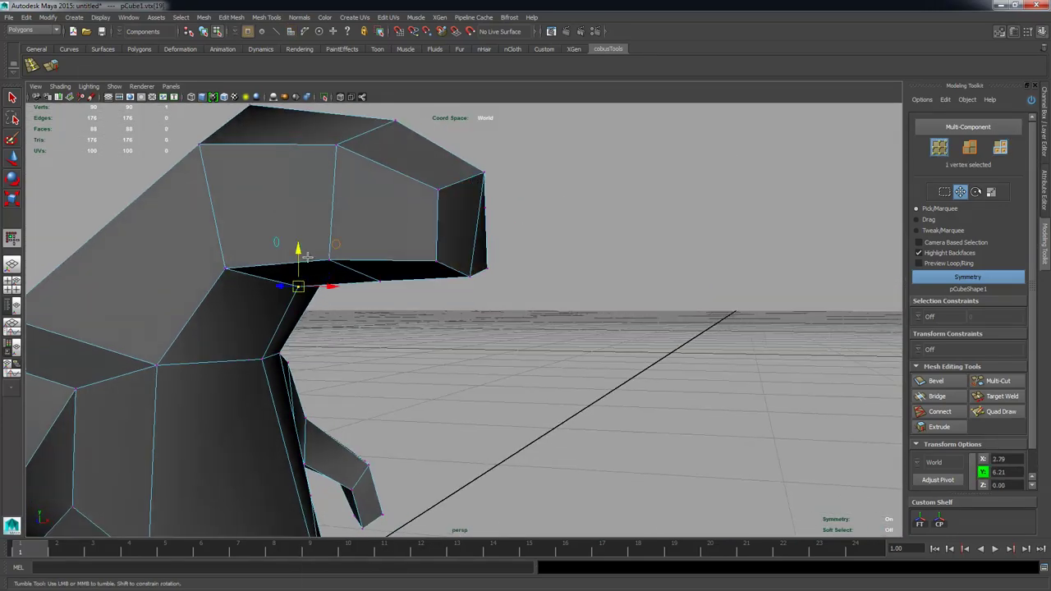
drag(300, 250, 299, 289)
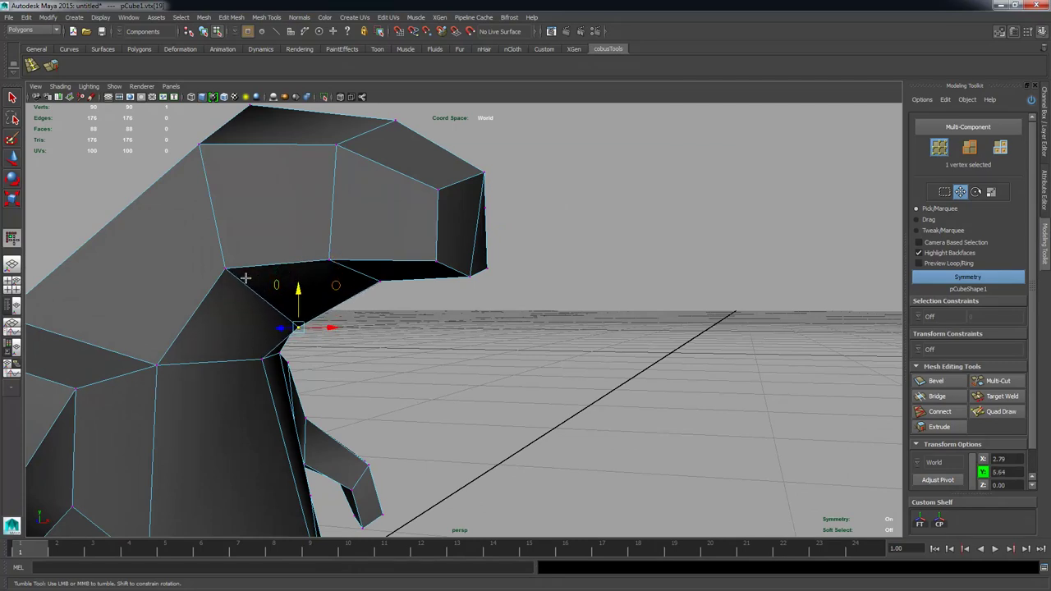
click(226, 268)
drag(228, 229, 228, 247)
click(380, 297)
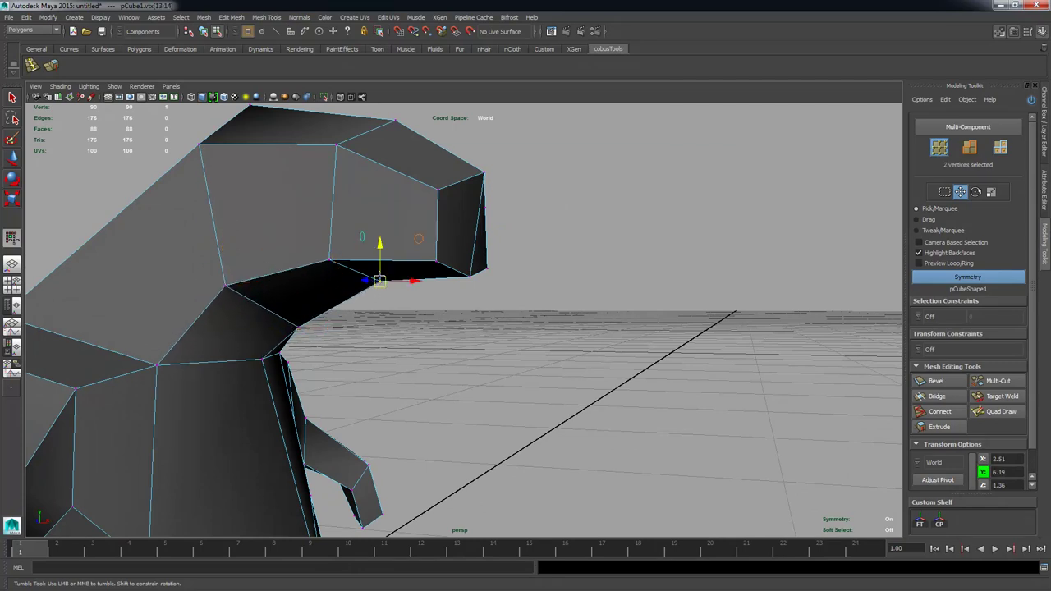
drag(380, 262, 381, 265)
Step: Adjust the snout tip's width by moving its upper side vertices along Z to -0.66
alt+drag(449, 270, 345, 264)
click(502, 266)
alt+drag(502, 287, 430, 268)
alt+drag(504, 259, 413, 230)
middle_drag(453, 216, 436, 218)
alt+drag(436, 219, 368, 194)
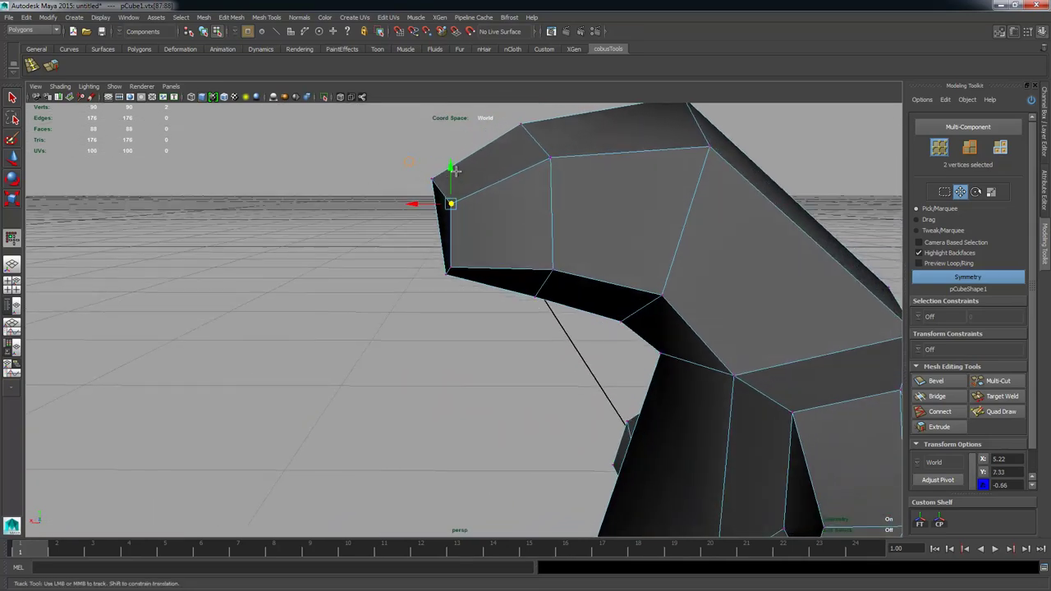
Step: Raise the snout bridge vertices to Y 8.22 and move the crown vertices up and back to X 1.56, Y 8.70
alt+middle_drag(368, 194, 325, 262)
drag(465, 143, 514, 236)
drag(492, 169, 492, 165)
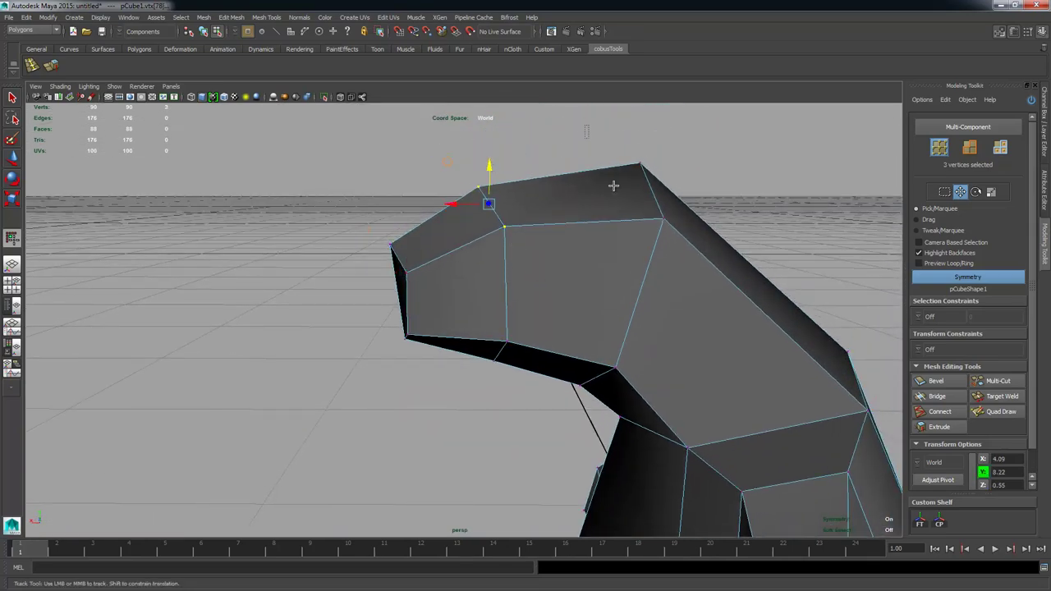
drag(613, 185, 736, 253)
alt+drag(736, 252, 739, 256)
drag(657, 164, 646, 132)
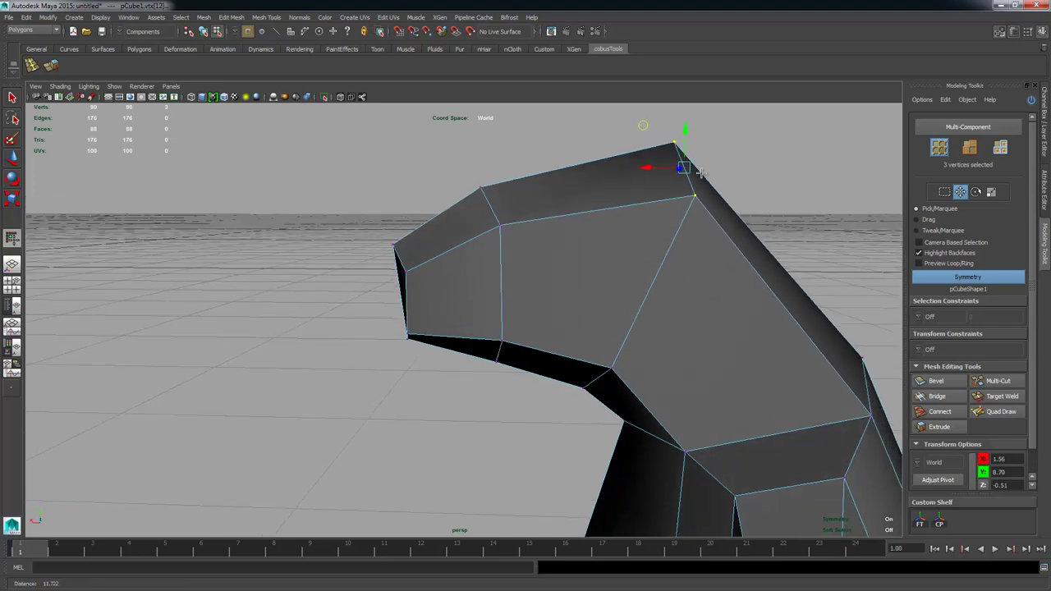
Step: Widen the crown of the head by moving its two side vertices along Z to -1.55
alt+right_drag(646, 131, 593, 230)
alt+drag(593, 230, 575, 245)
alt+right_drag(575, 245, 563, 245)
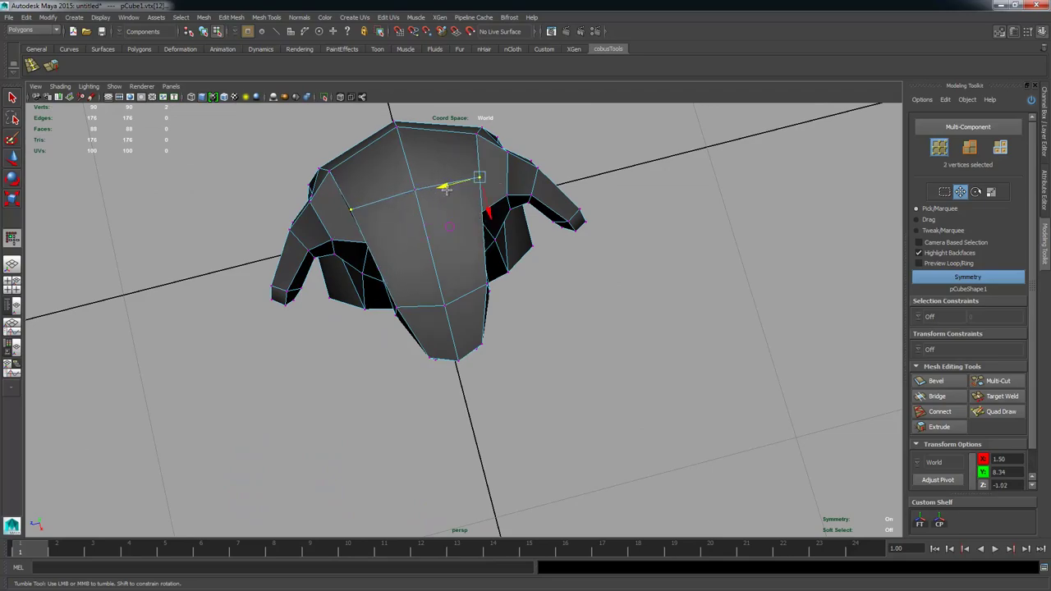
alt+drag(443, 188, 400, 267)
Step: Examine the proportions of the head, torso, arms and legs from the front and sides
alt+middle_drag(400, 268, 496, 361)
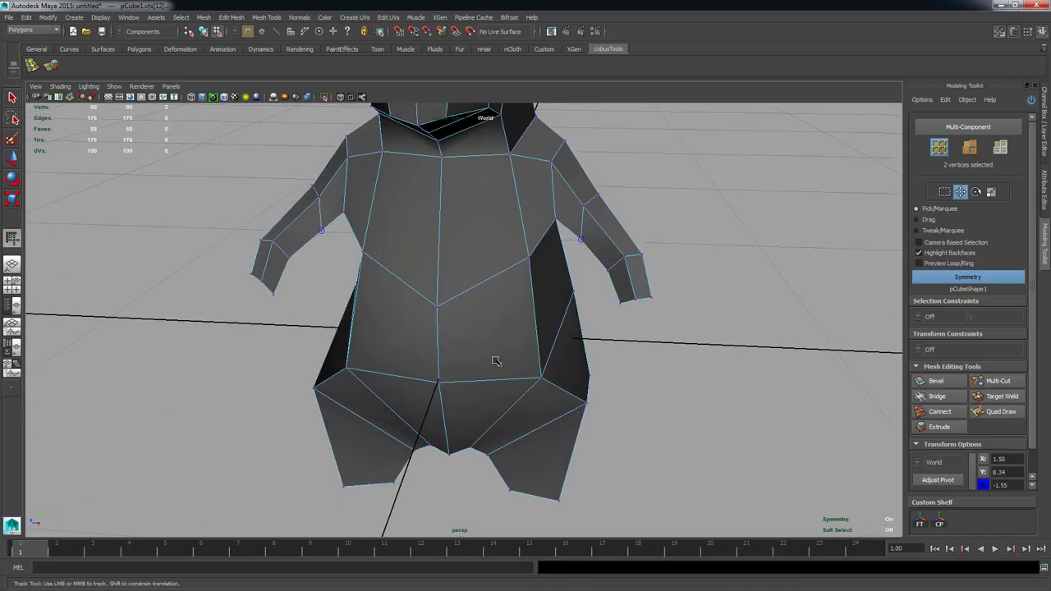
alt+drag(496, 362, 391, 256)
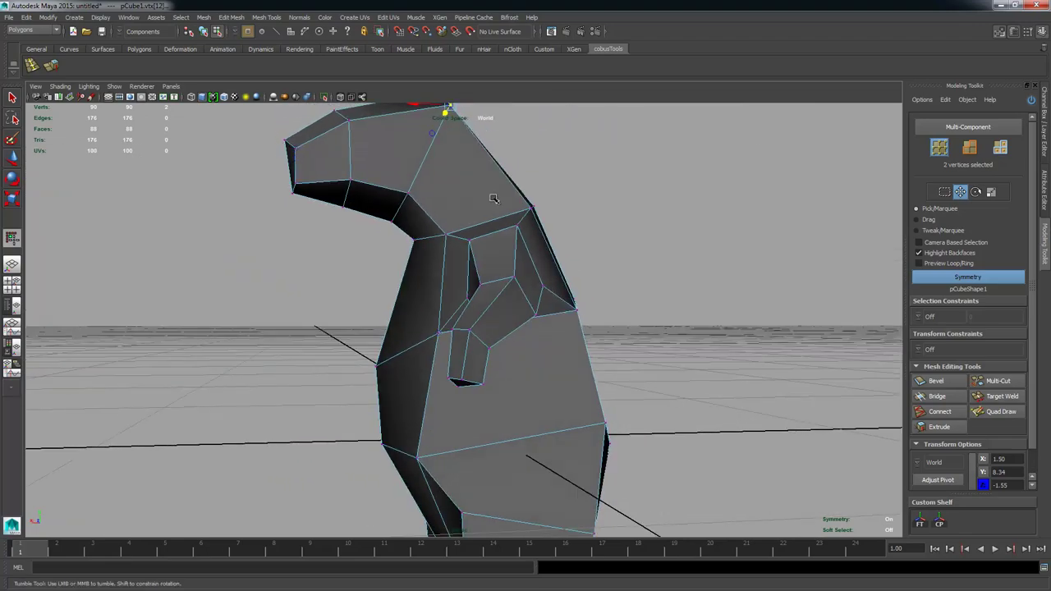
alt+drag(493, 198, 509, 165)
alt+middle_drag(581, 387, 488, 329)
scroll(488, 328, up, 3)
alt+drag(488, 329, 490, 351)
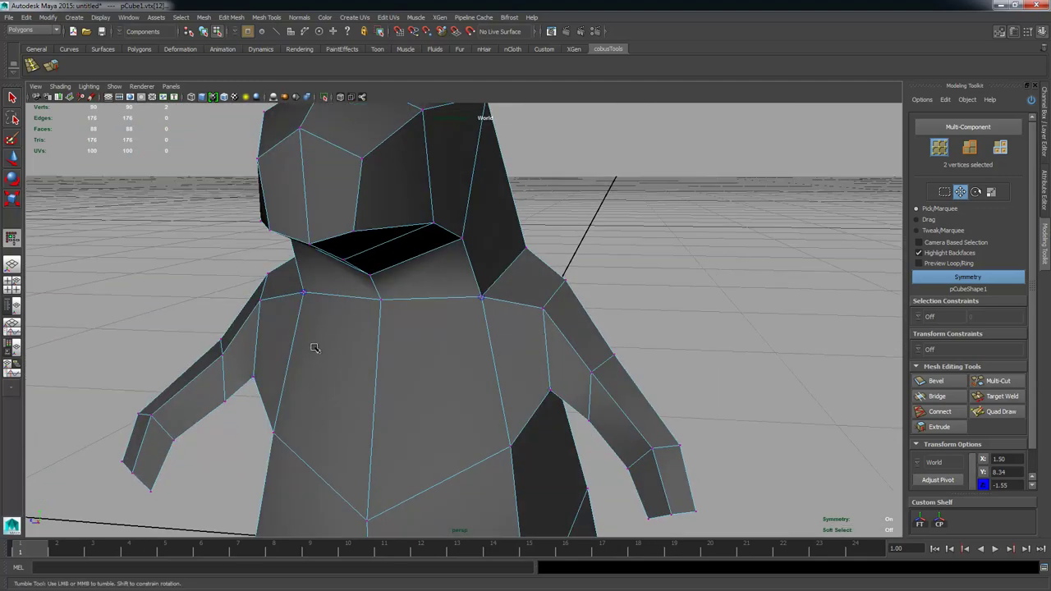
alt+middle_drag(315, 349, 418, 164)
alt+middle_drag(425, 350, 428, 321)
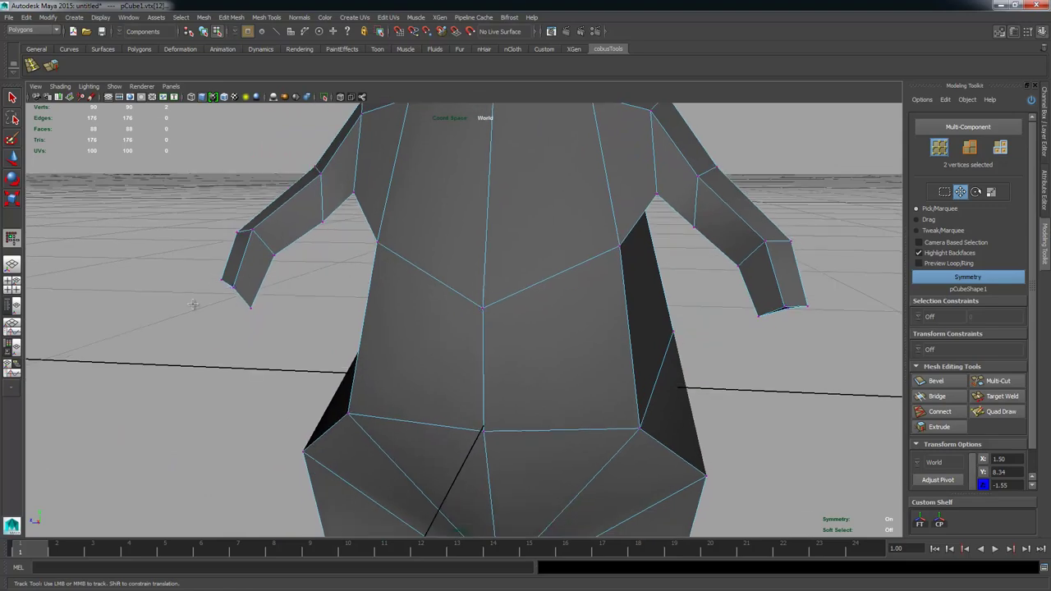
alt+right_drag(786, 293, 633, 261)
alt+drag(607, 226, 667, 222)
alt+right_drag(663, 231, 657, 230)
alt+middle_drag(658, 230, 658, 281)
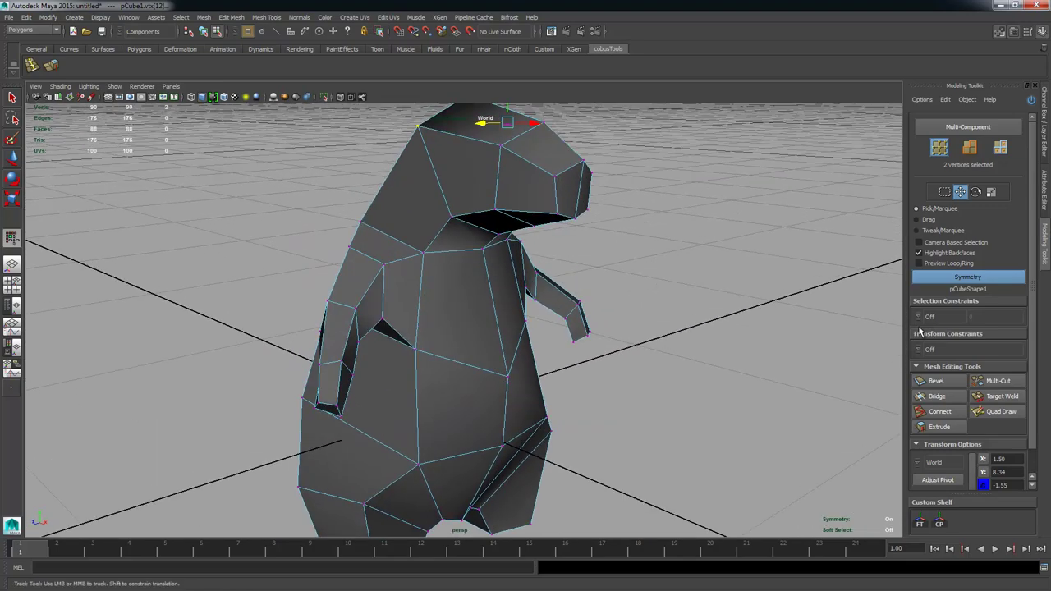
Step: Insert an edge loop with Multi-Cut lengthwise through the side of the snout and head, continuing down the arm
click(990, 383)
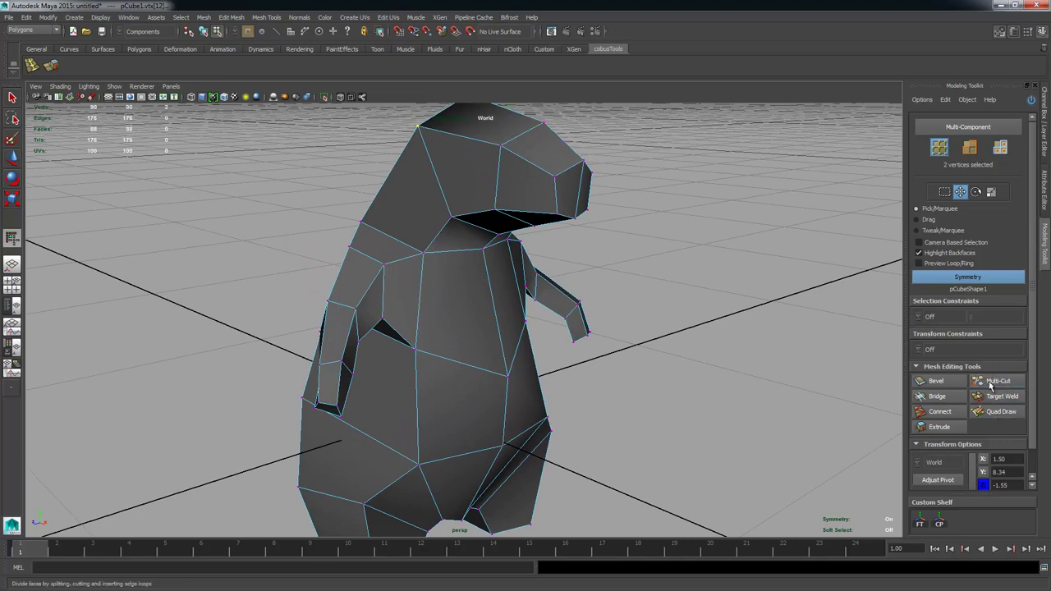
alt+middle_drag(457, 236, 449, 310)
alt+right_drag(449, 309, 629, 320)
alt+drag(629, 319, 657, 300)
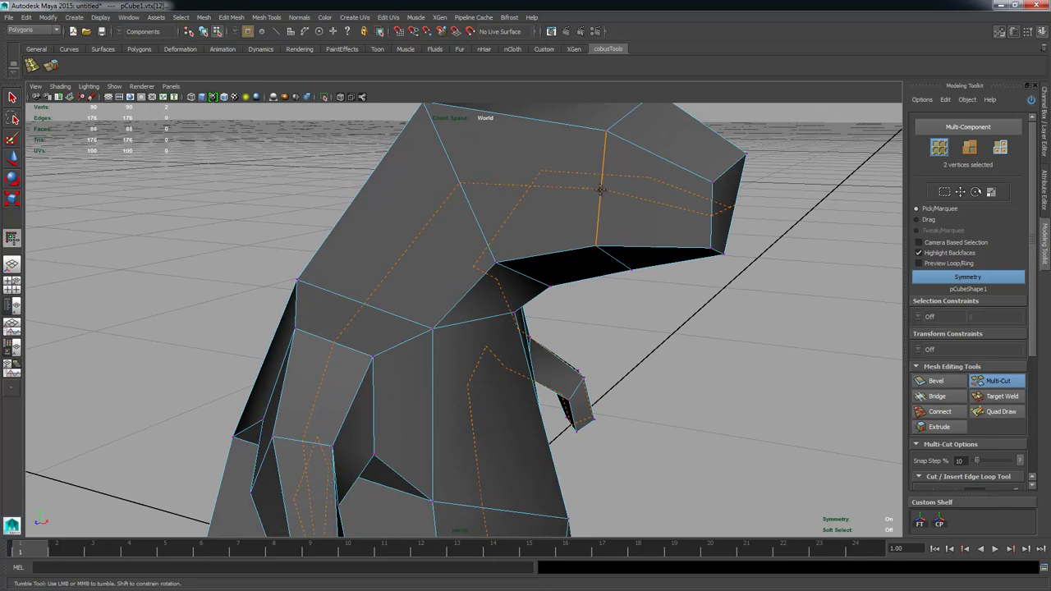
ctrl+click(600, 189)
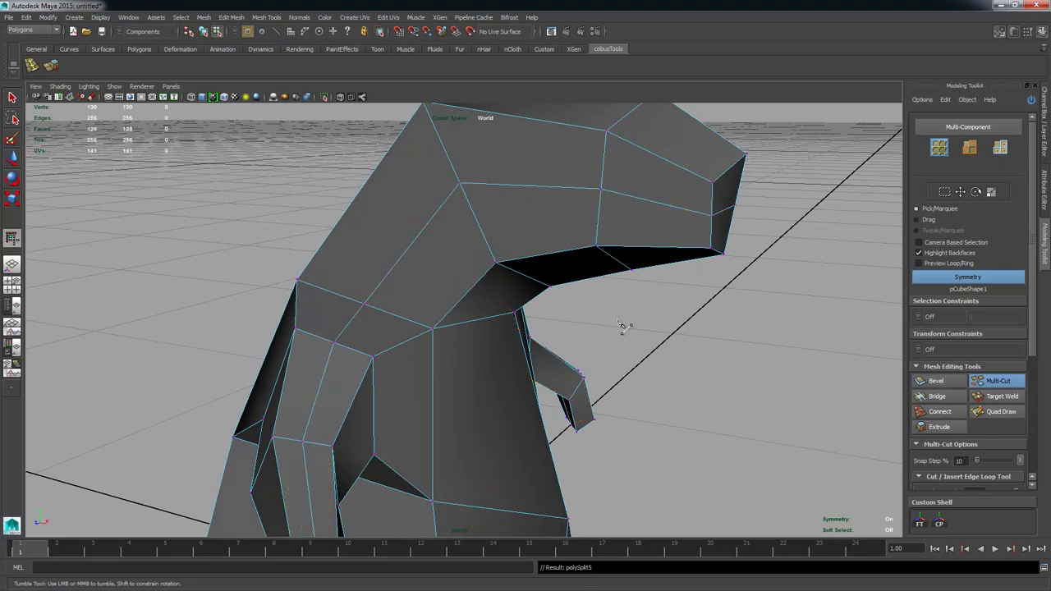
Step: Examine the underside of the head and the side vertices of the jaw and throat from below and from the front
alt+right_drag(624, 327, 438, 287)
alt+drag(559, 319, 432, 319)
alt+right_drag(432, 319, 500, 289)
alt+drag(501, 289, 504, 225)
alt+middle_drag(504, 226, 500, 315)
alt+right_drag(500, 315, 613, 312)
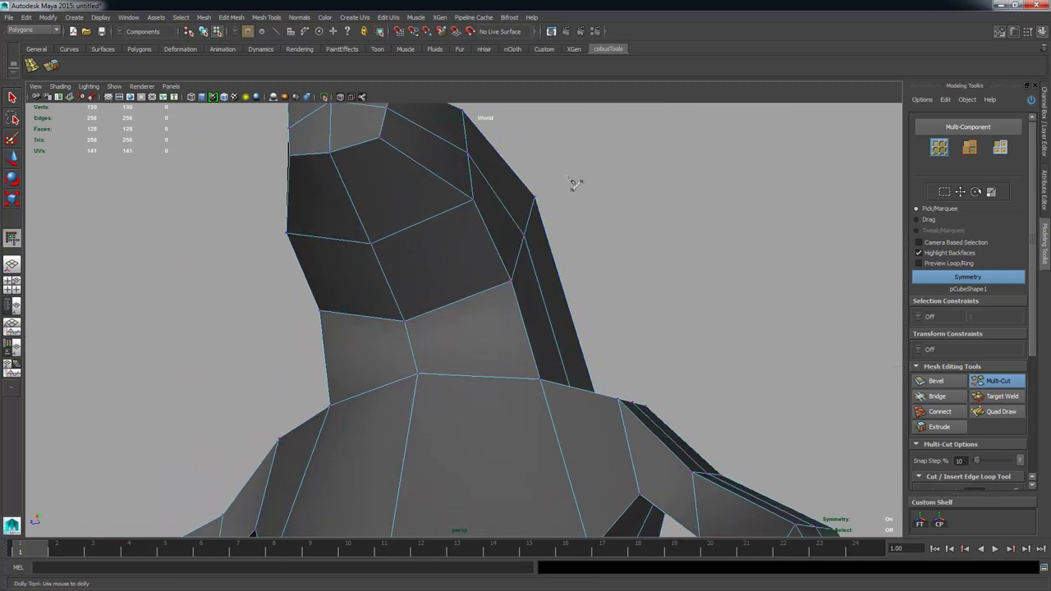
key(w)
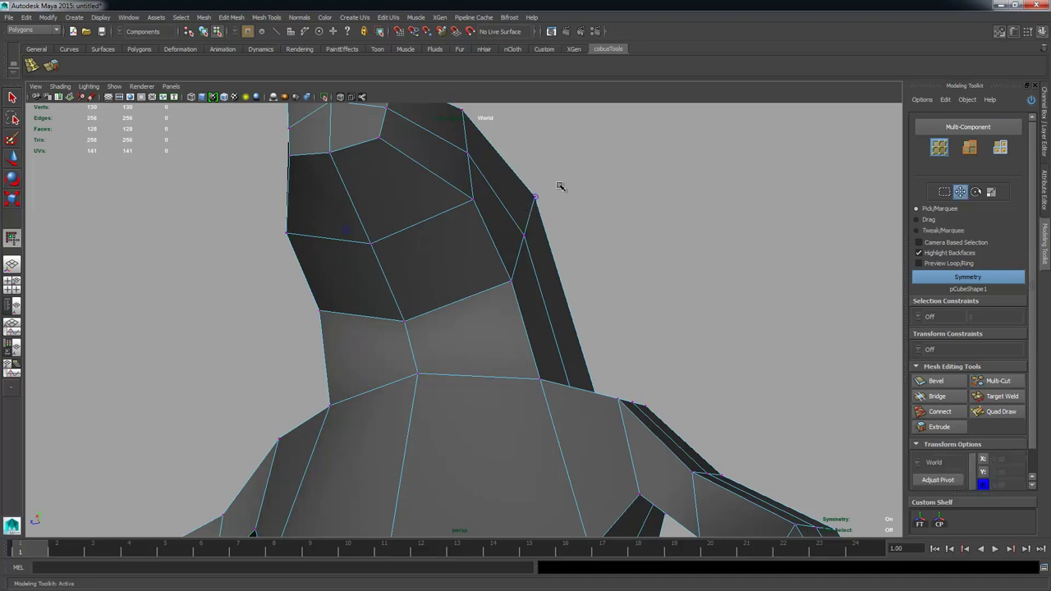
click(474, 196)
mouse_move(474, 195)
alt+mouse_down()
mouse_move(441, 251)
mouse_move(463, 185)
alt+mouse_up()
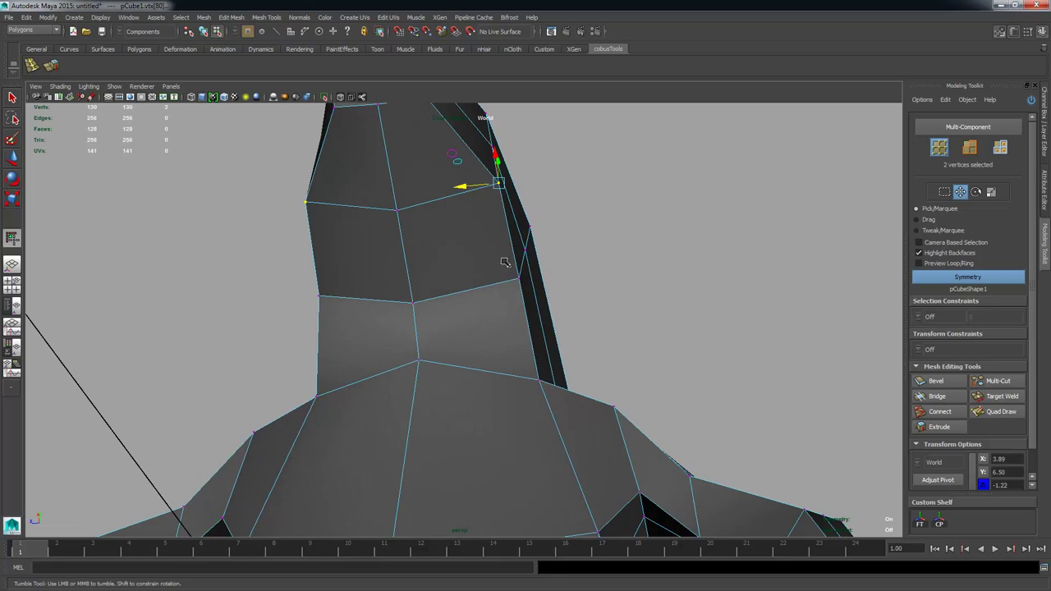
click(517, 279)
alt+drag(604, 247, 704, 169)
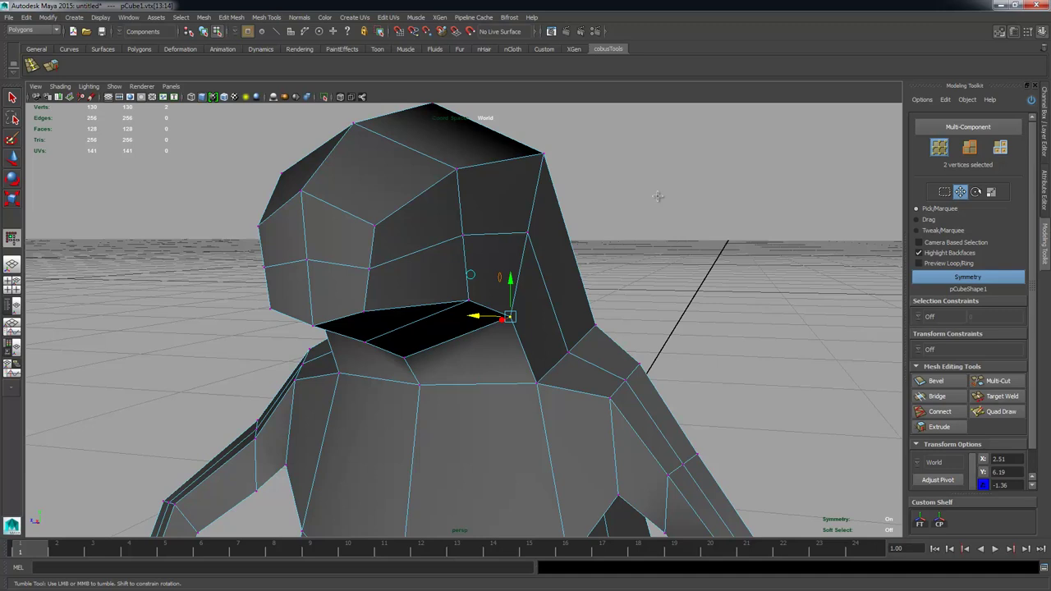
alt+drag(651, 199, 535, 248)
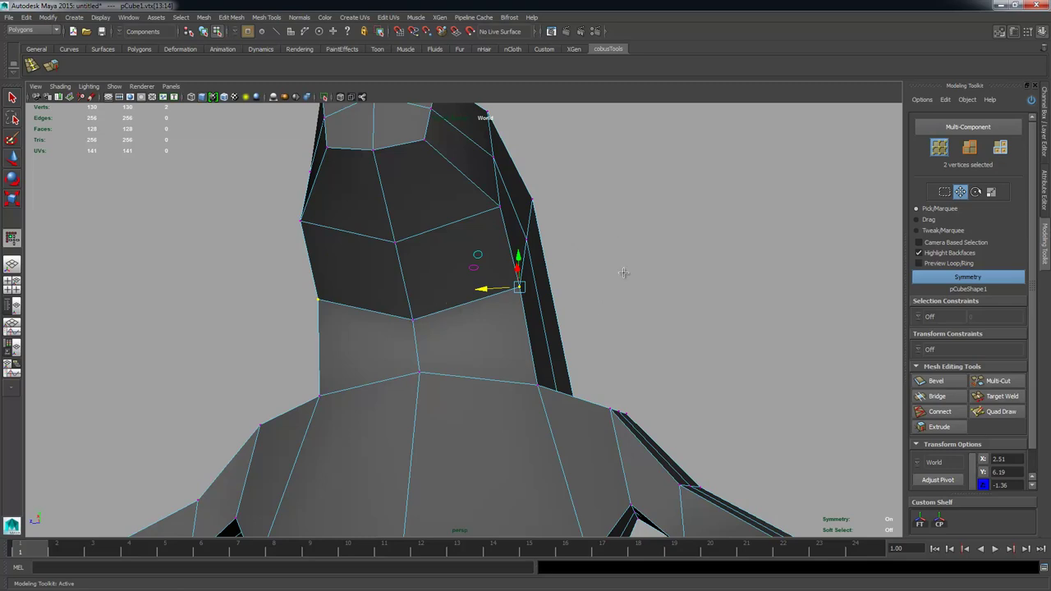
click(710, 199)
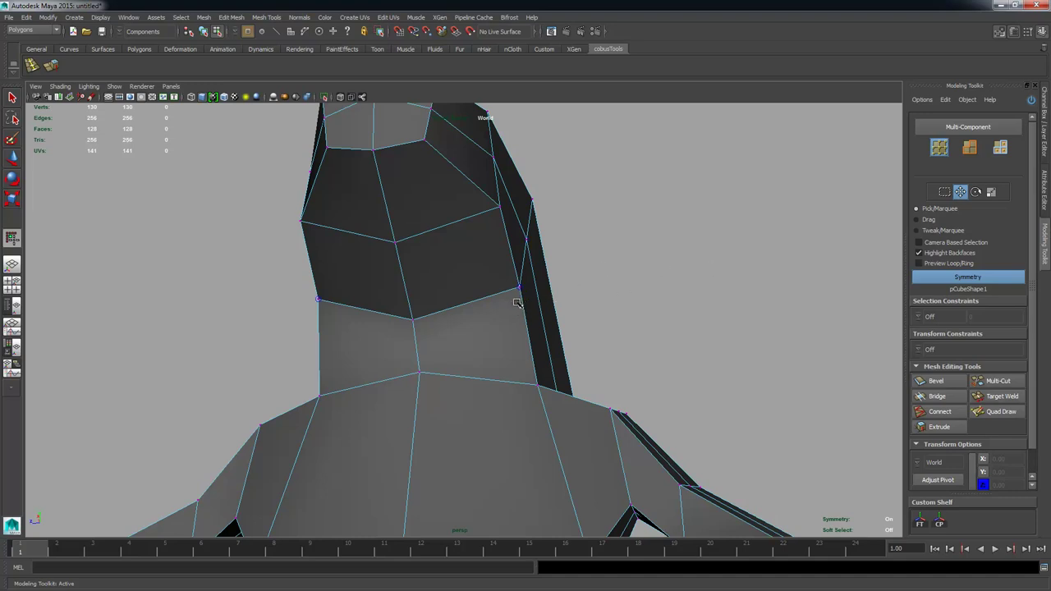
Step: Enable movement on all three axes and pull the side vertices of the lower jaw and throat inward toward the centre line
drag(516, 306, 508, 313)
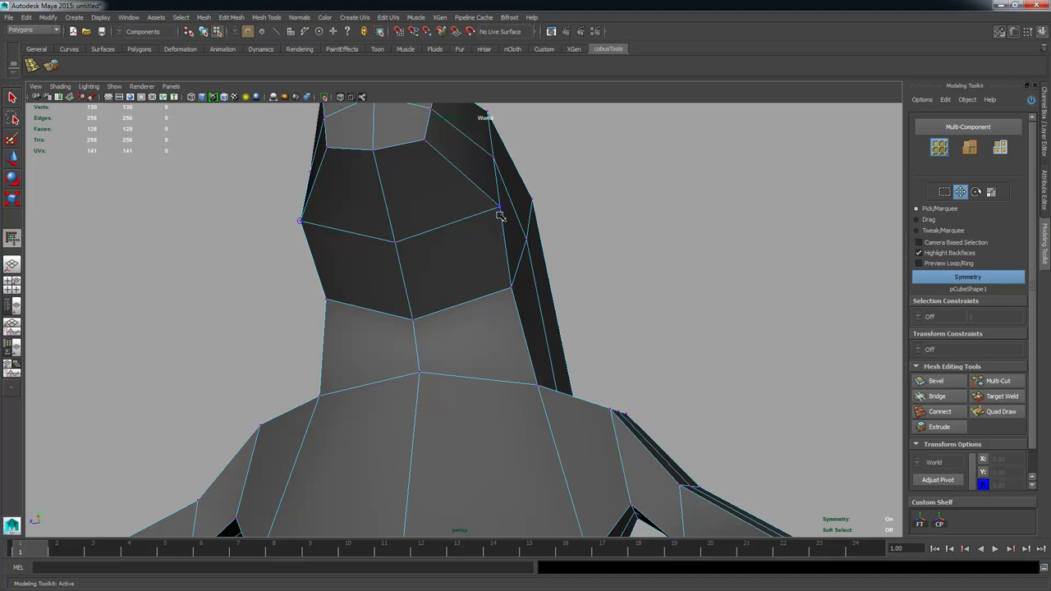
scroll(936, 441, down, 1)
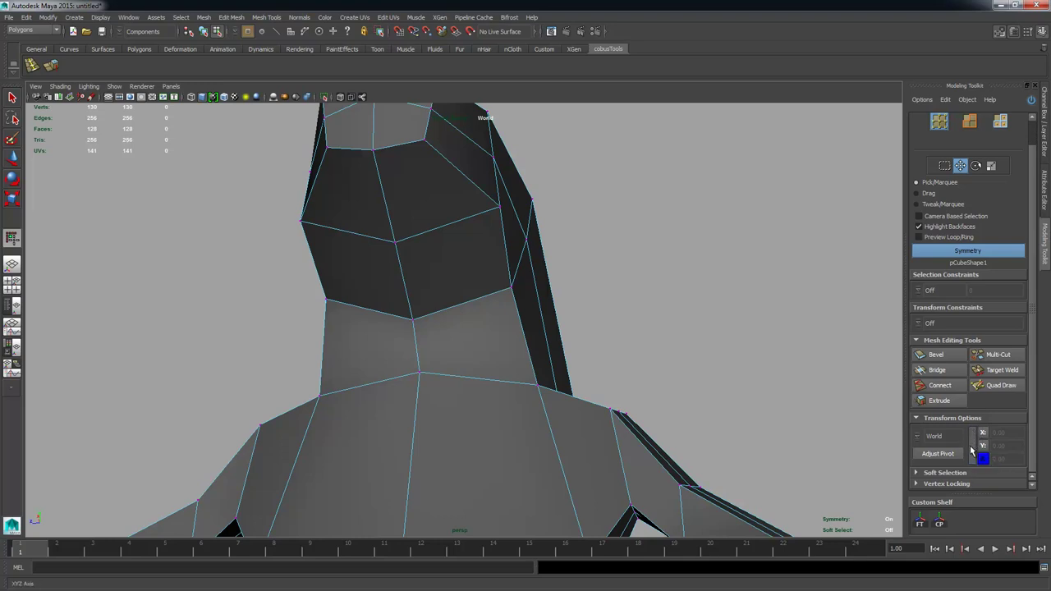
click(974, 447)
drag(491, 213, 469, 232)
drag(516, 296, 498, 304)
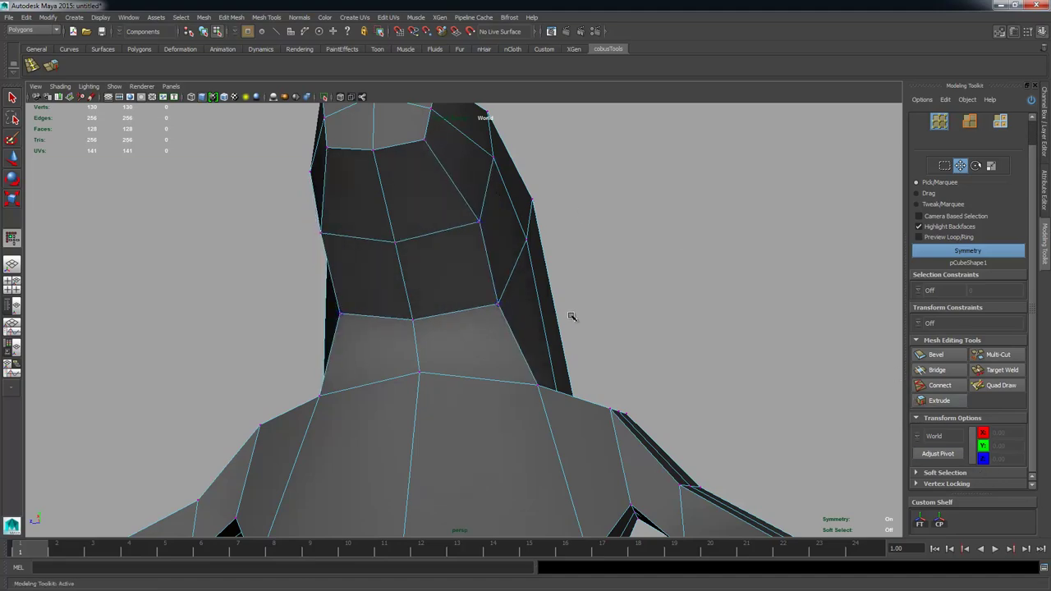
Step: Move the rear cheek vertices of the lengthwise side loop back, down and inward to X 2.29, Y 6.97, Z -1.43
alt+drag(570, 312, 613, 401)
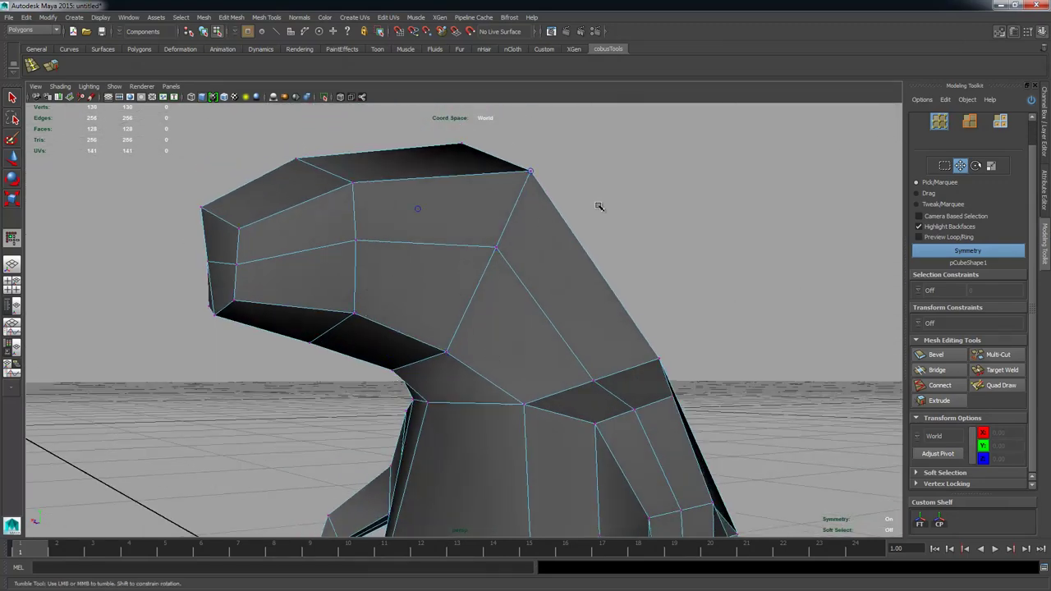
alt+drag(598, 206, 392, 297)
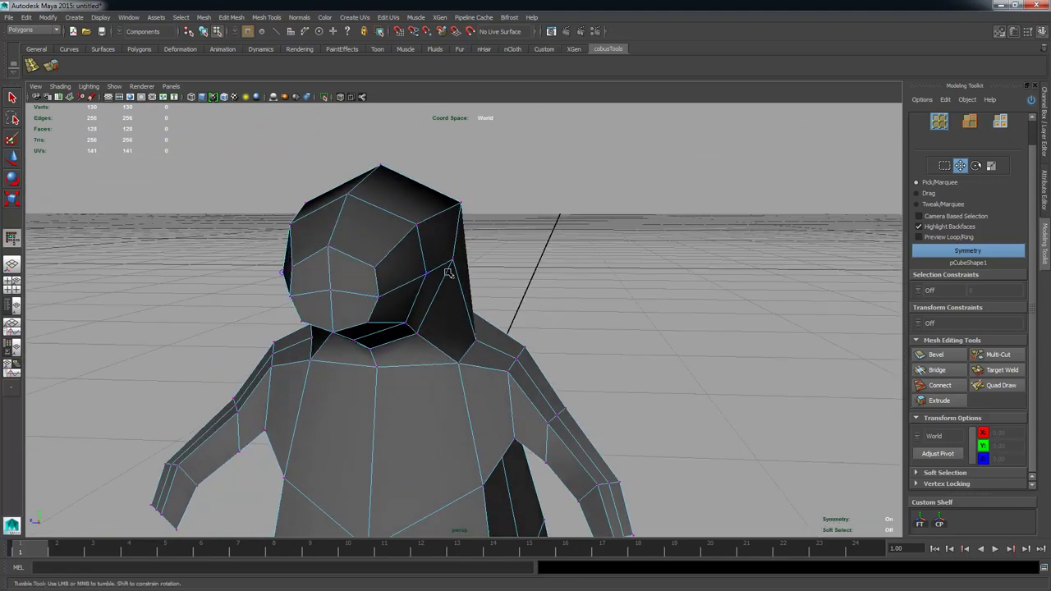
alt+drag(452, 282, 479, 253)
alt+middle_drag(480, 253, 815, 289)
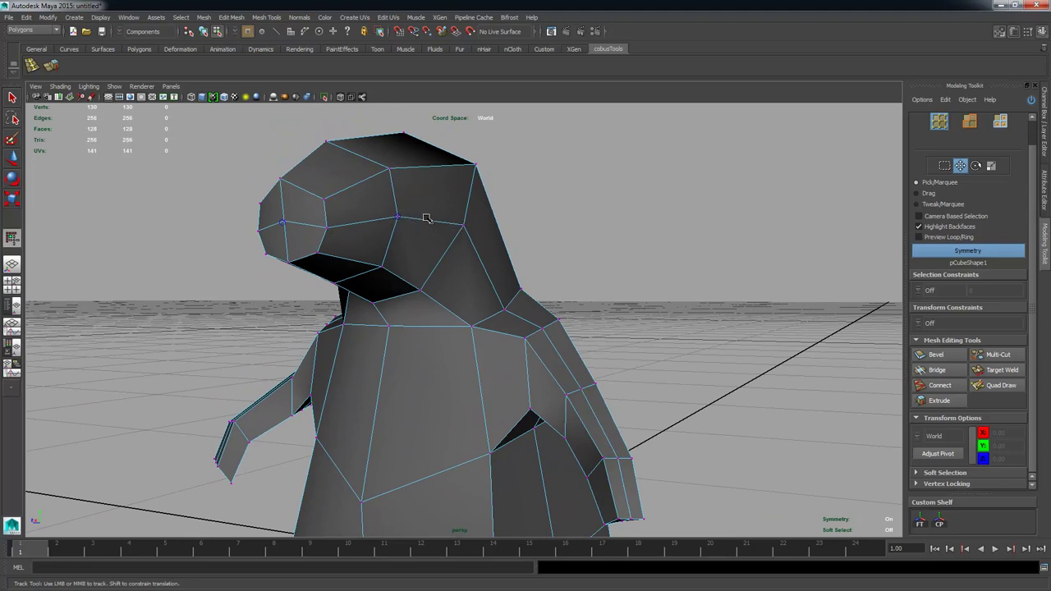
alt+drag(503, 228, 472, 177)
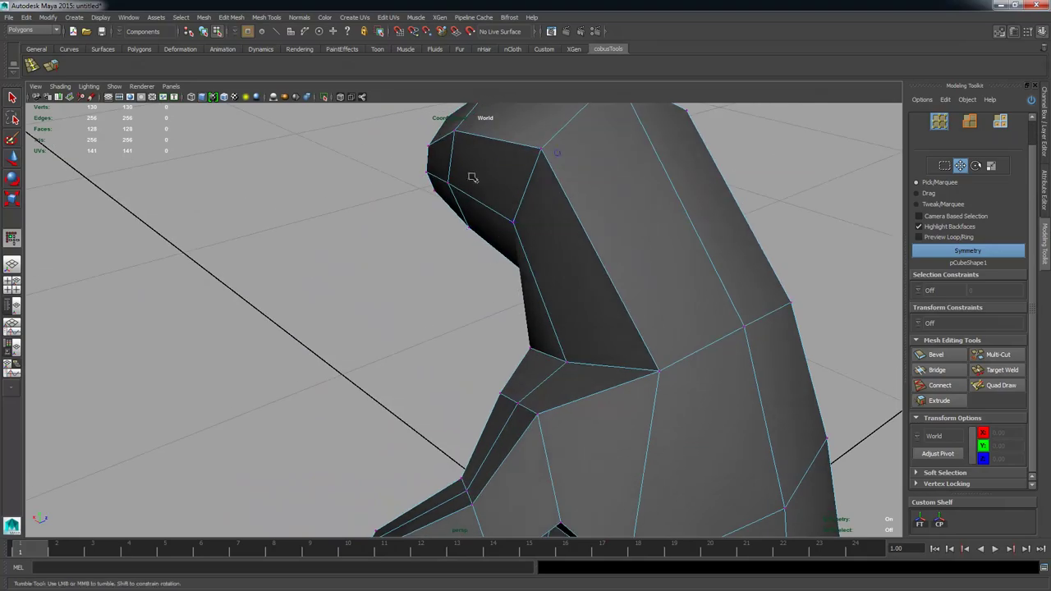
alt+drag(468, 222, 503, 232)
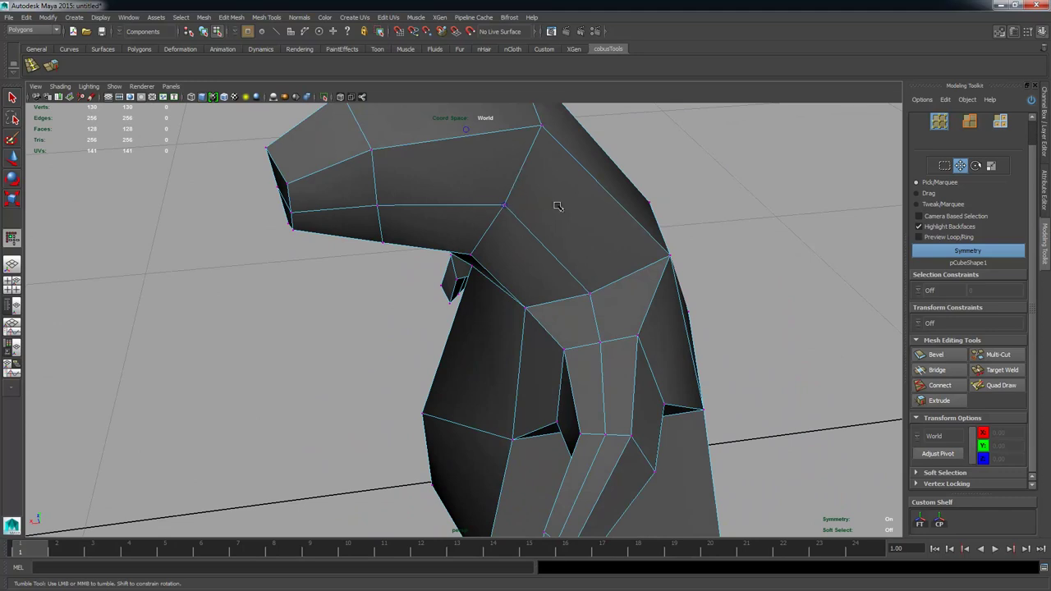
alt+drag(553, 209, 523, 238)
click(501, 202)
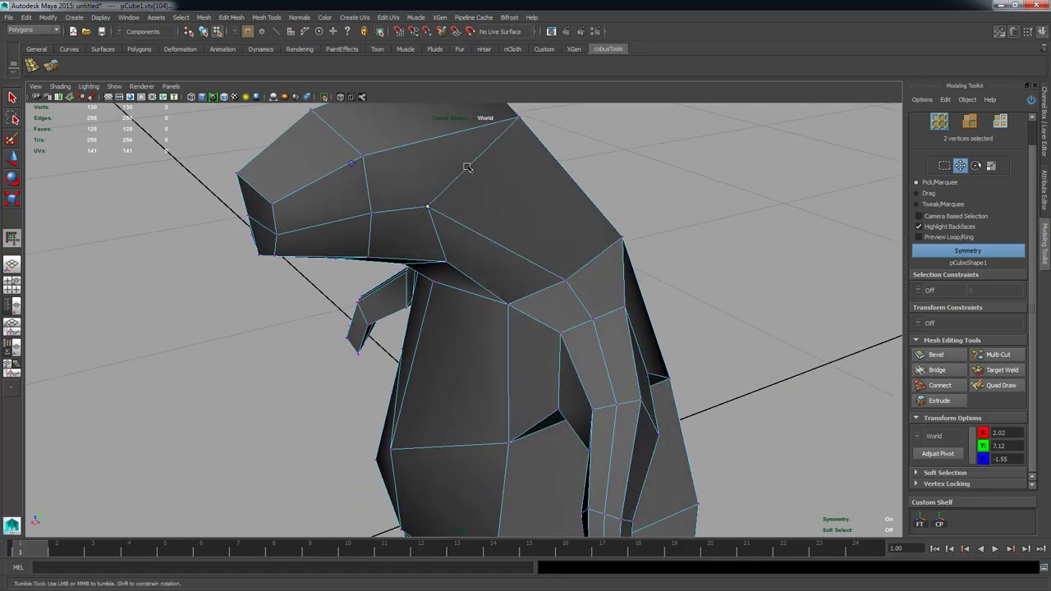
alt+drag(509, 198, 519, 263)
middle_drag(586, 208, 480, 229)
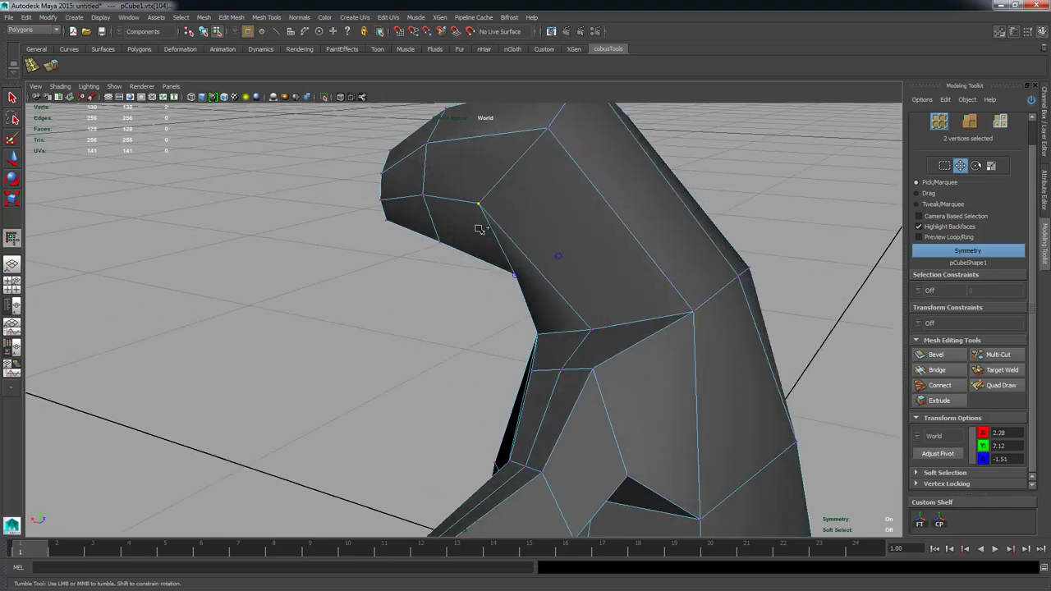
middle_drag(517, 280, 518, 298)
Step: Push the rear cheek vertices outward to X 2.33, Y 6.95, Z -1.65
alt+drag(517, 297, 402, 131)
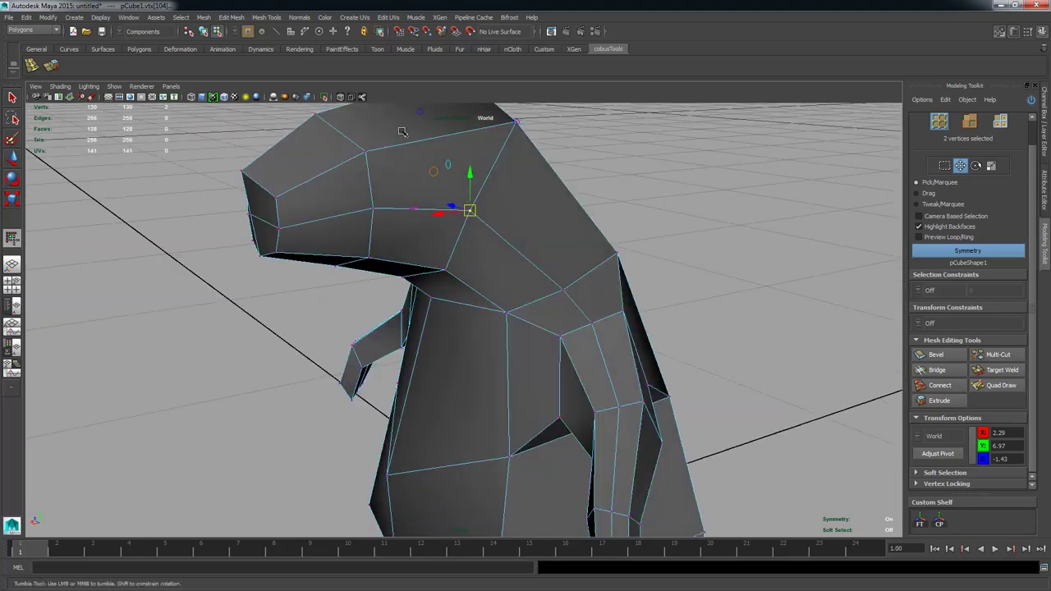
alt+drag(362, 222, 498, 268)
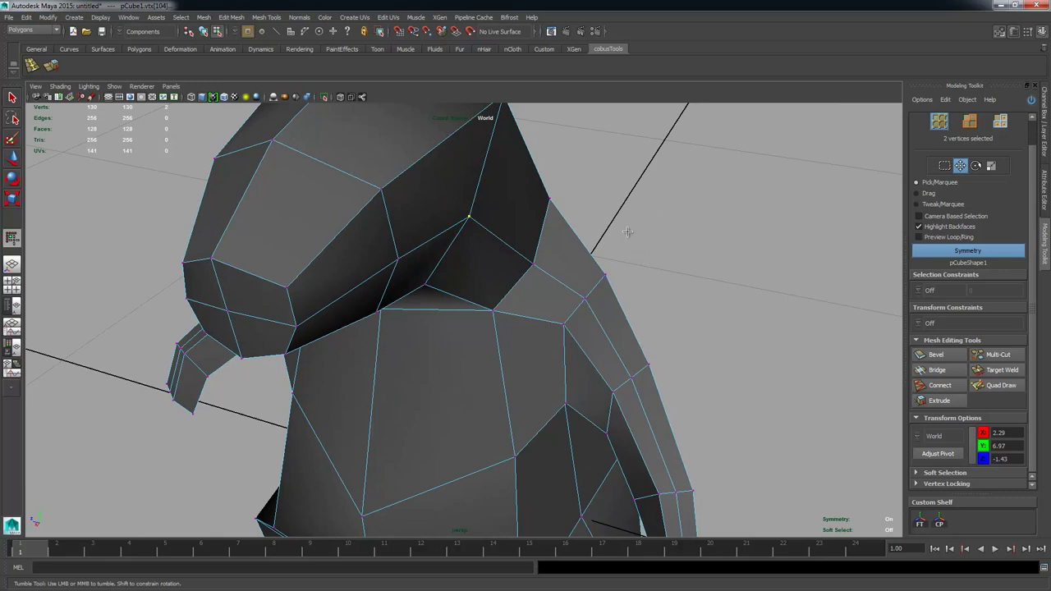
middle_drag(628, 233, 639, 233)
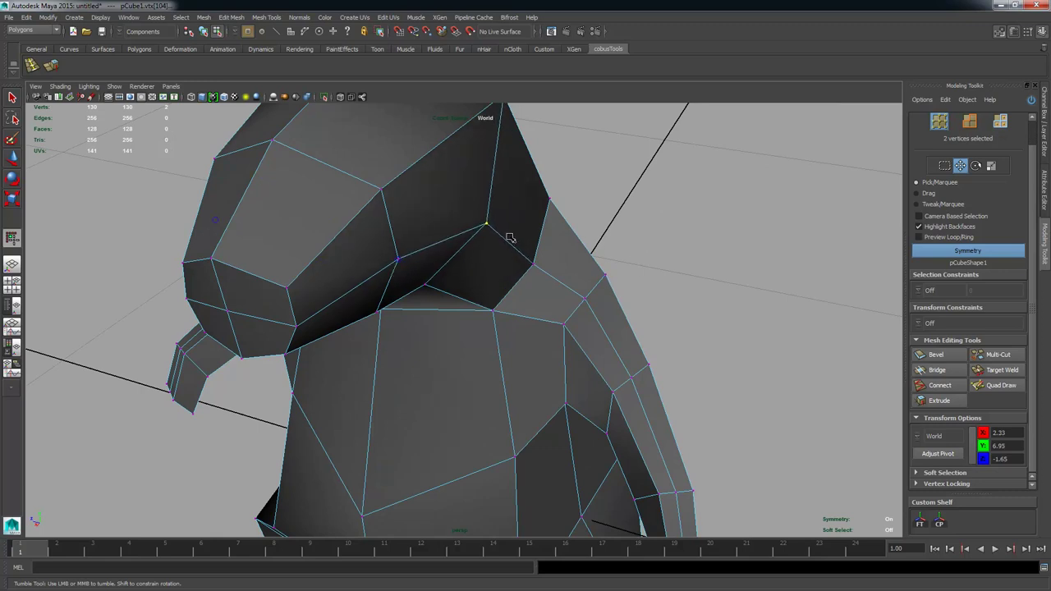
Step: Fine-tune the vertices on the side of the head in front of the rear cheek
click(404, 288)
alt+drag(617, 399, 515, 291)
mouse_move(513, 293)
ctrl+middle_down()
mouse_move(521, 301)
mouse_move(490, 284)
mouse_move(498, 288)
ctrl+middle_up()
ctrl+middle_drag(545, 354, 556, 368)
Step: Pick the elbow vertex on the underside of the arm for reshaping
alt+drag(556, 368, 600, 385)
alt+middle_drag(599, 385, 484, 350)
alt+drag(484, 350, 492, 346)
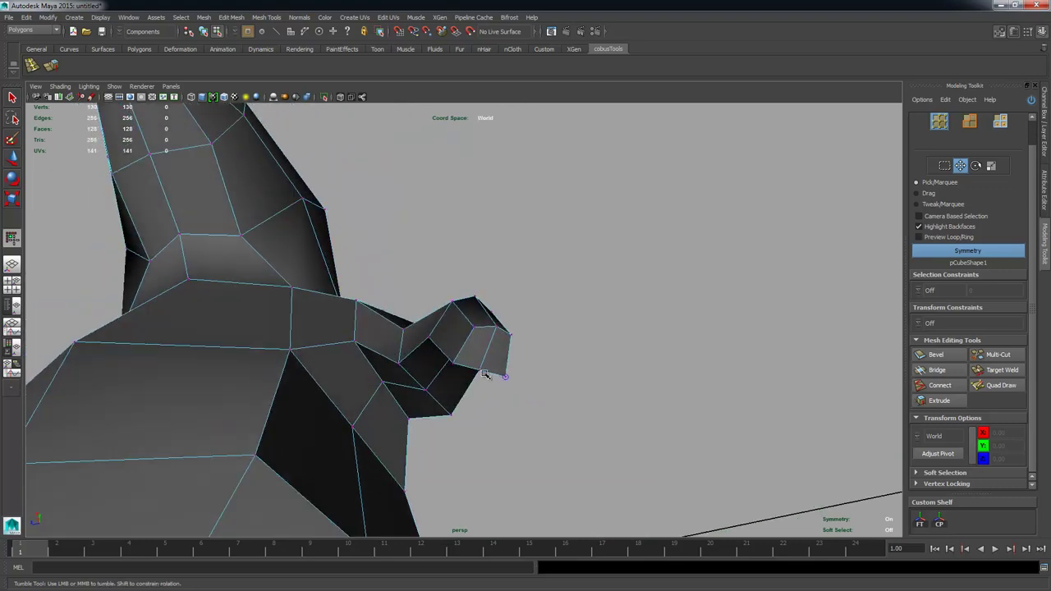
alt+drag(495, 381, 374, 345)
click(383, 329)
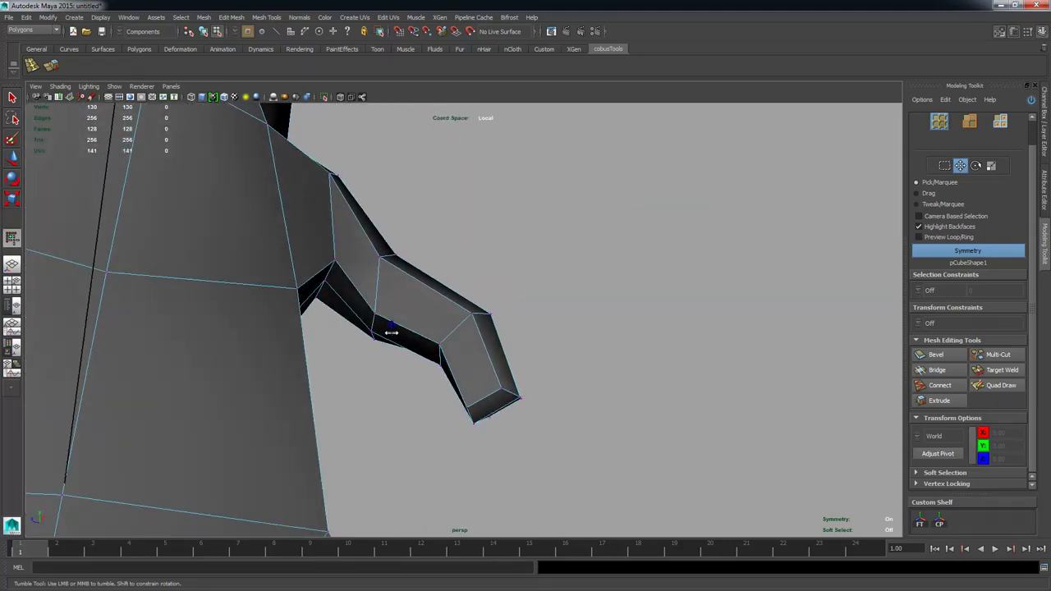
Step: Examine the hamster model's arms, torso, back and leg undersides from several angles
alt+drag(389, 298, 407, 329)
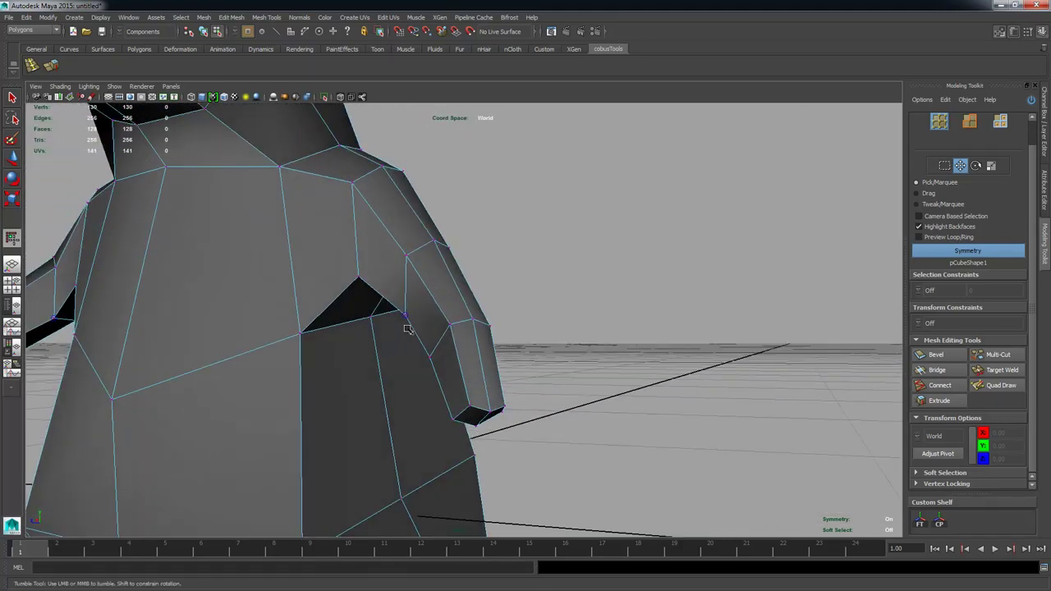
alt+middle_drag(493, 434, 518, 336)
alt+right_drag(519, 336, 371, 381)
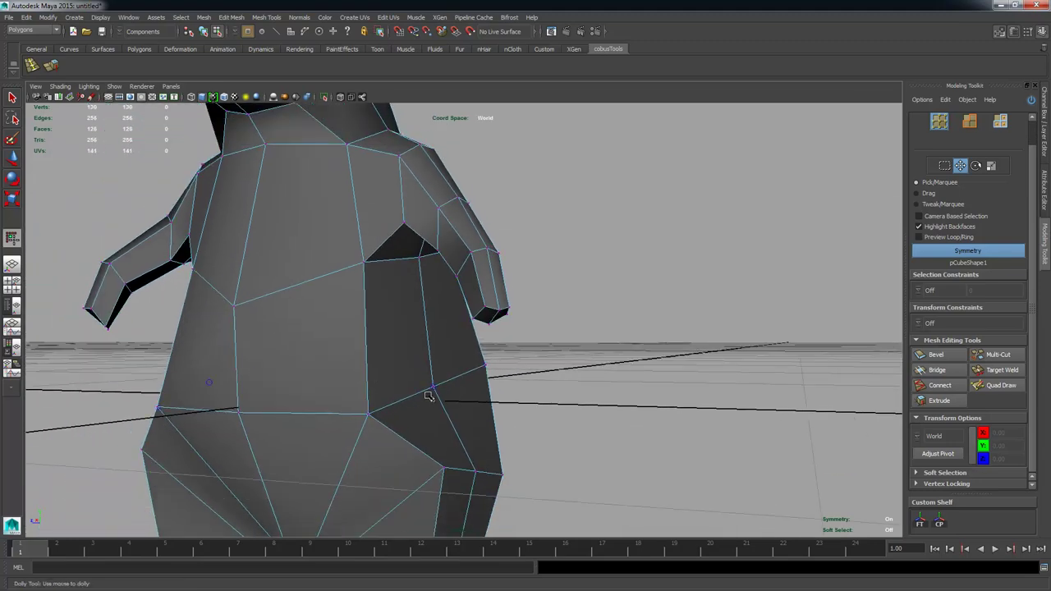
alt+drag(446, 416, 451, 384)
alt+drag(465, 422, 535, 452)
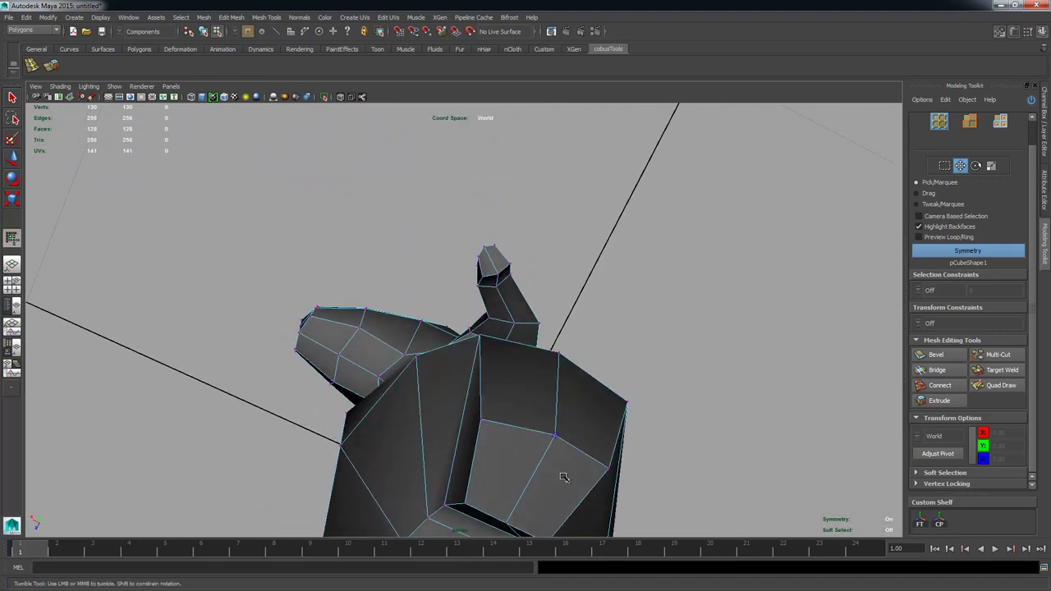
alt+middle_drag(563, 476, 532, 379)
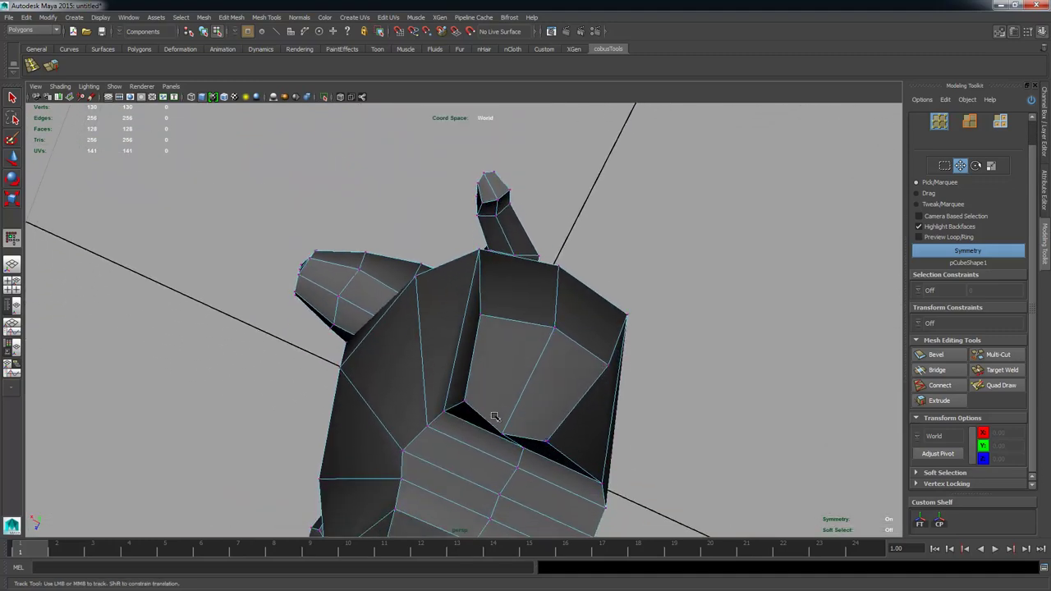
alt+right_drag(538, 402, 490, 401)
alt+drag(490, 401, 493, 284)
alt+middle_drag(493, 283, 515, 353)
alt+drag(440, 346, 444, 285)
alt+right_drag(443, 285, 536, 266)
alt+middle_drag(536, 265, 519, 285)
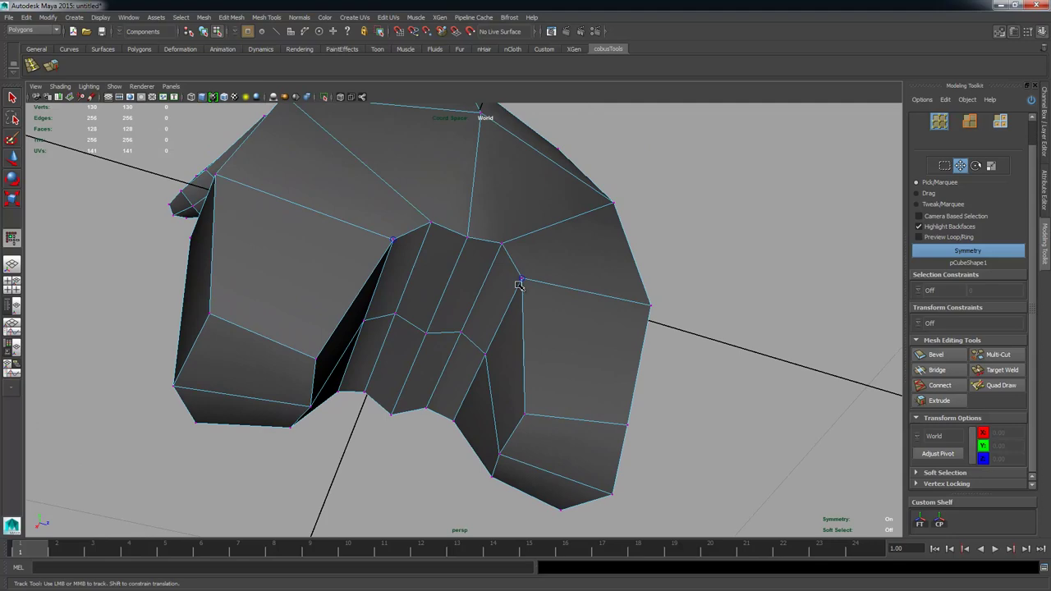
alt+drag(521, 285, 401, 294)
alt+drag(476, 298, 360, 322)
alt+right_drag(361, 321, 466, 308)
alt+middle_drag(465, 308, 478, 270)
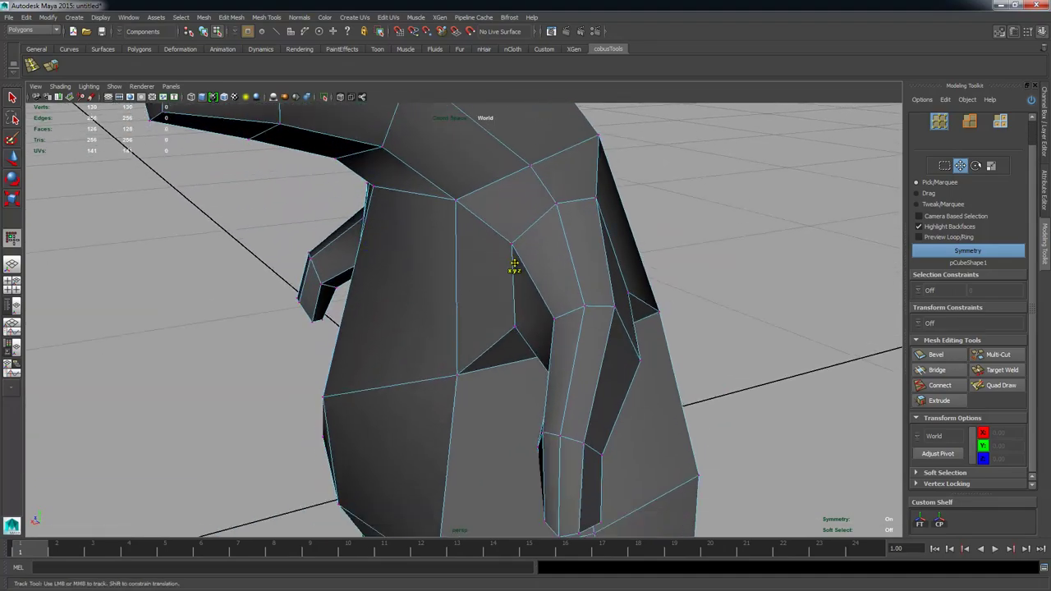
alt+drag(514, 265, 428, 263)
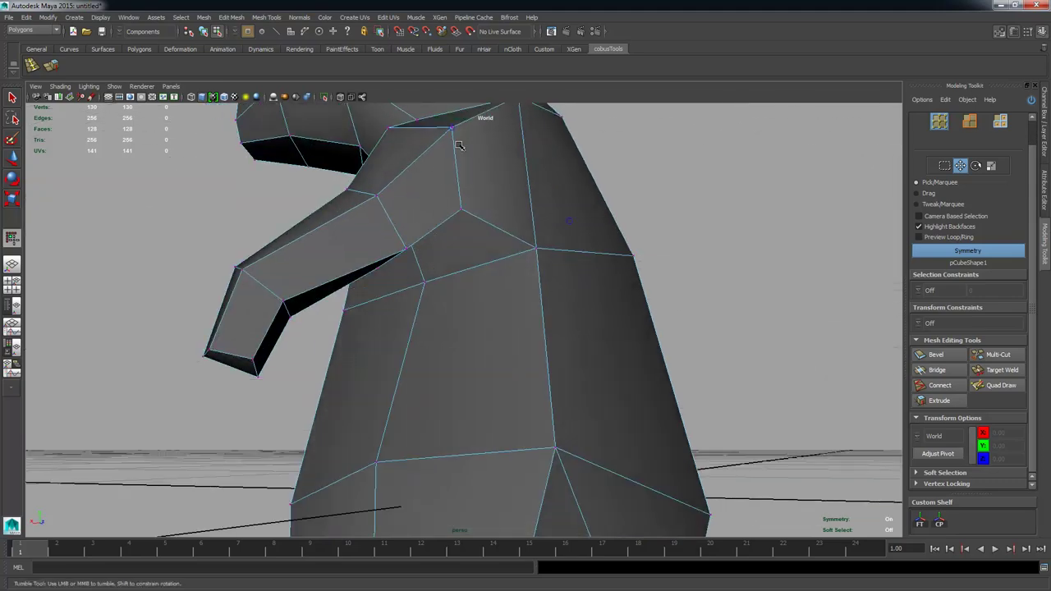
alt+drag(465, 158, 349, 288)
alt+right_drag(349, 287, 363, 288)
alt+drag(363, 289, 214, 275)
alt+right_drag(275, 310, 289, 315)
Step: Delete the two bottom cap faces under each leg stump, using symmetry, to leave both legs open
alt+drag(289, 314, 540, 275)
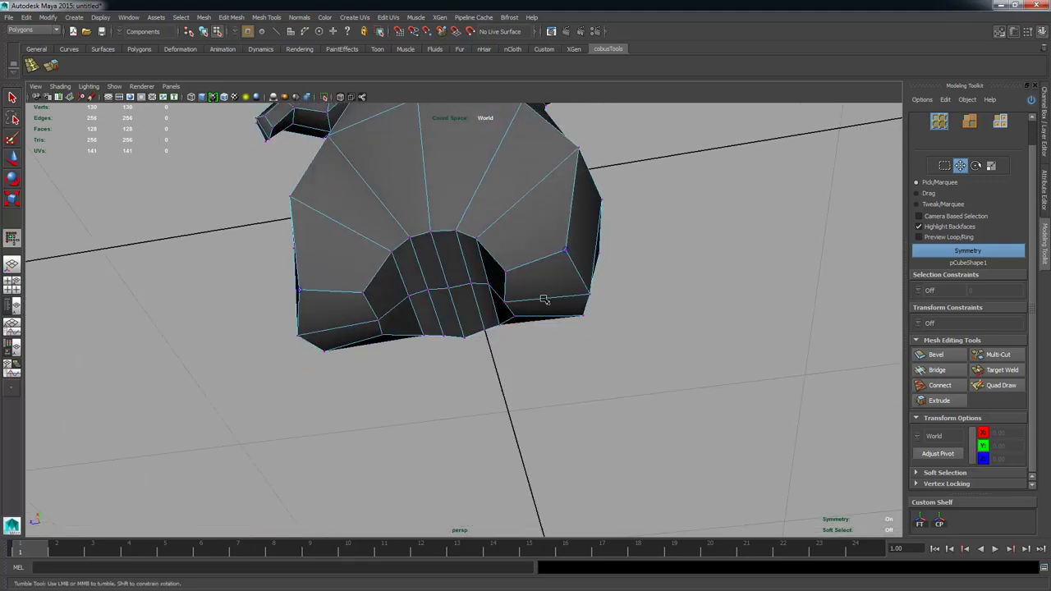
right_drag(540, 274, 542, 297)
click(546, 291)
click(546, 291)
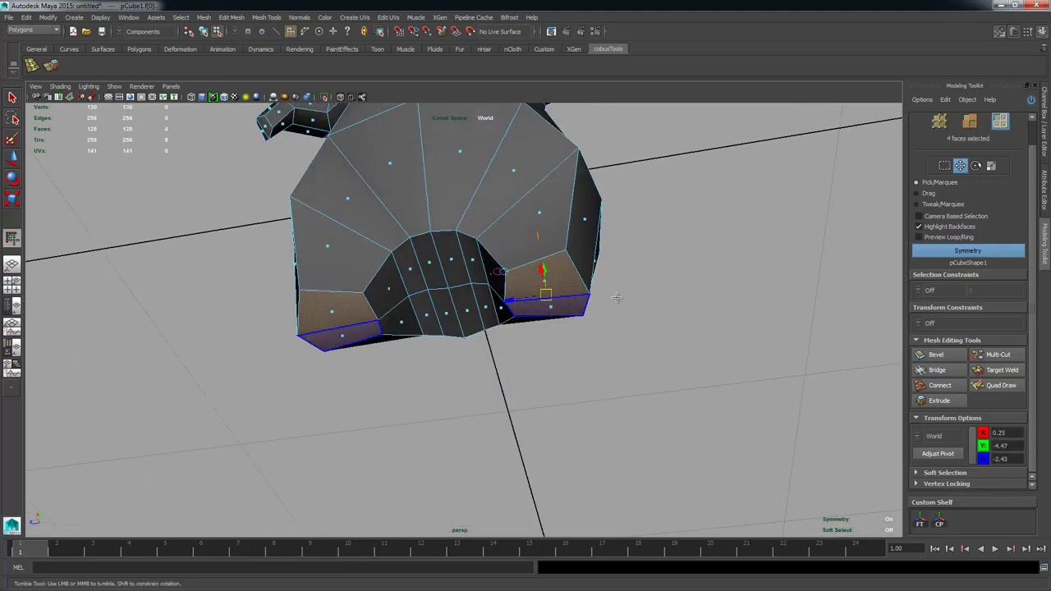
alt+drag(616, 298, 552, 247)
key(Delete)
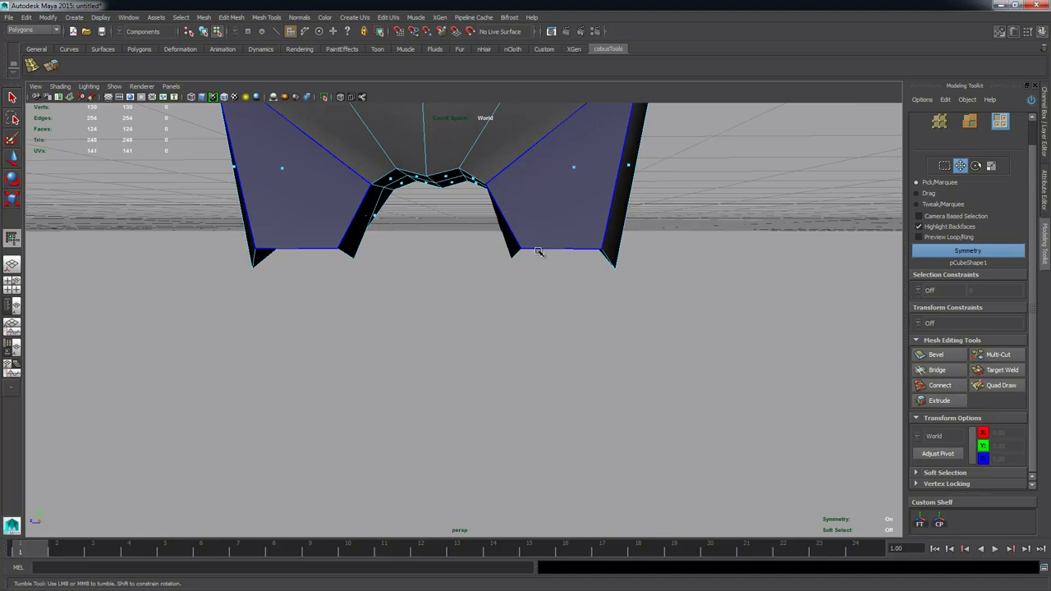
Step: Select the open border edges at the bottom of both legs and scale them flat along Y
alt+right_drag(539, 252, 406, 256)
alt+middle_drag(588, 197, 577, 293)
alt+middle_drag(524, 342, 538, 325)
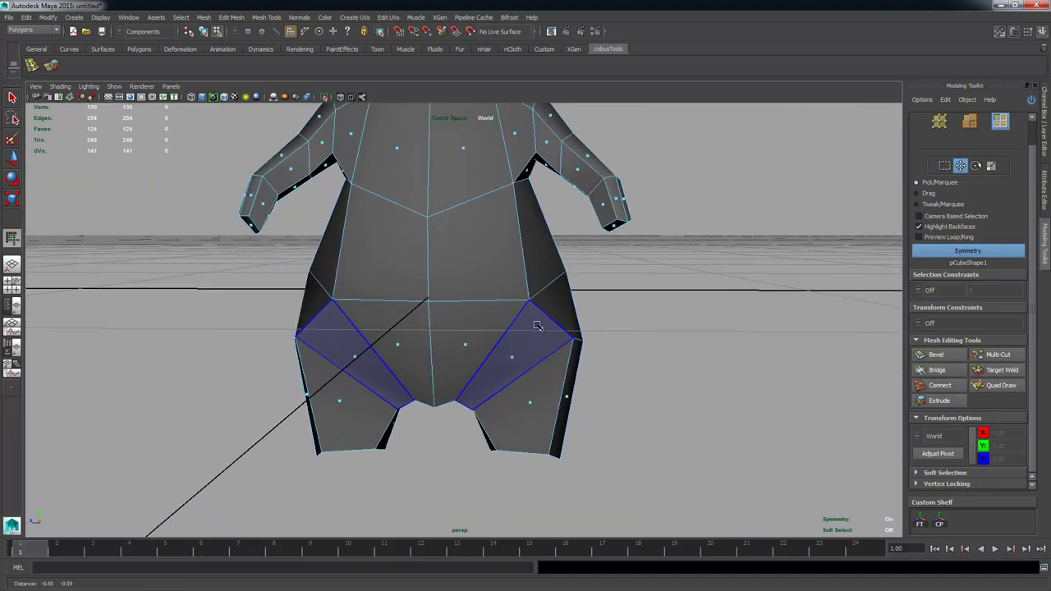
alt+drag(536, 326, 599, 263)
alt+right_drag(599, 263, 615, 216)
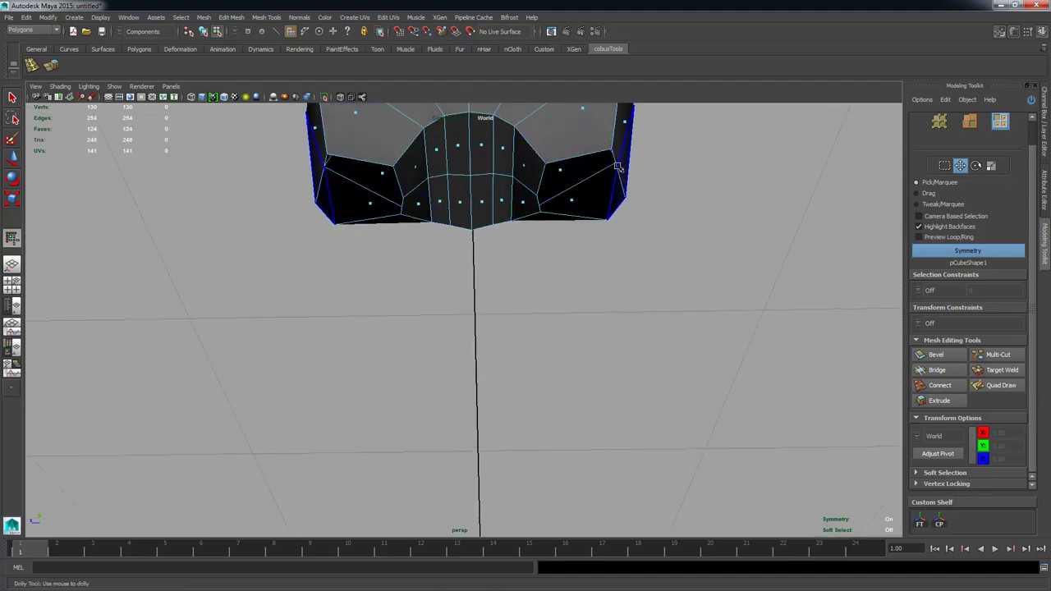
alt+drag(619, 167, 639, 296)
alt+middle_drag(638, 295, 513, 230)
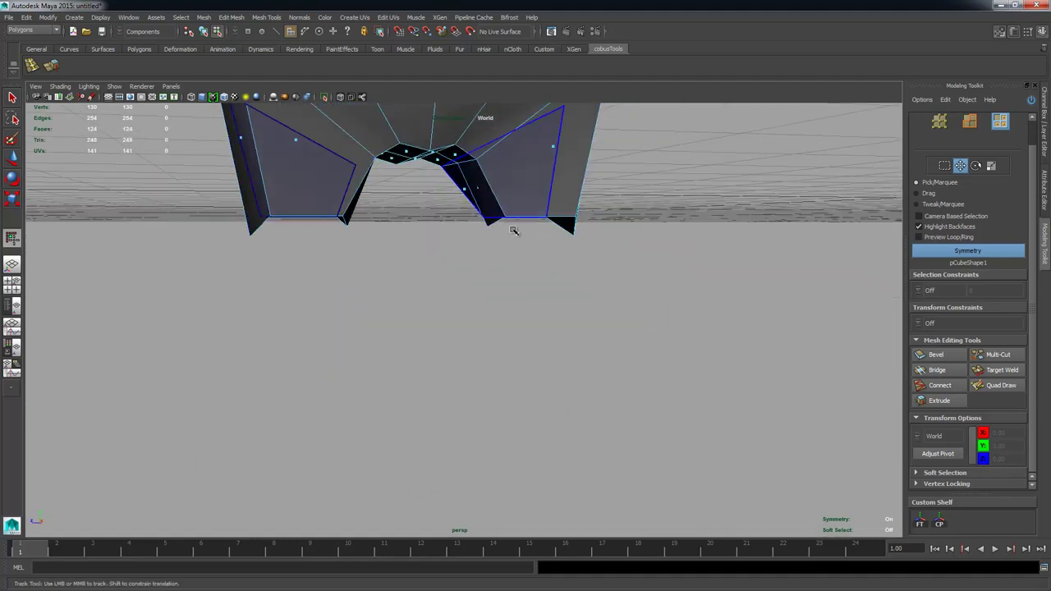
alt+drag(514, 229, 492, 221)
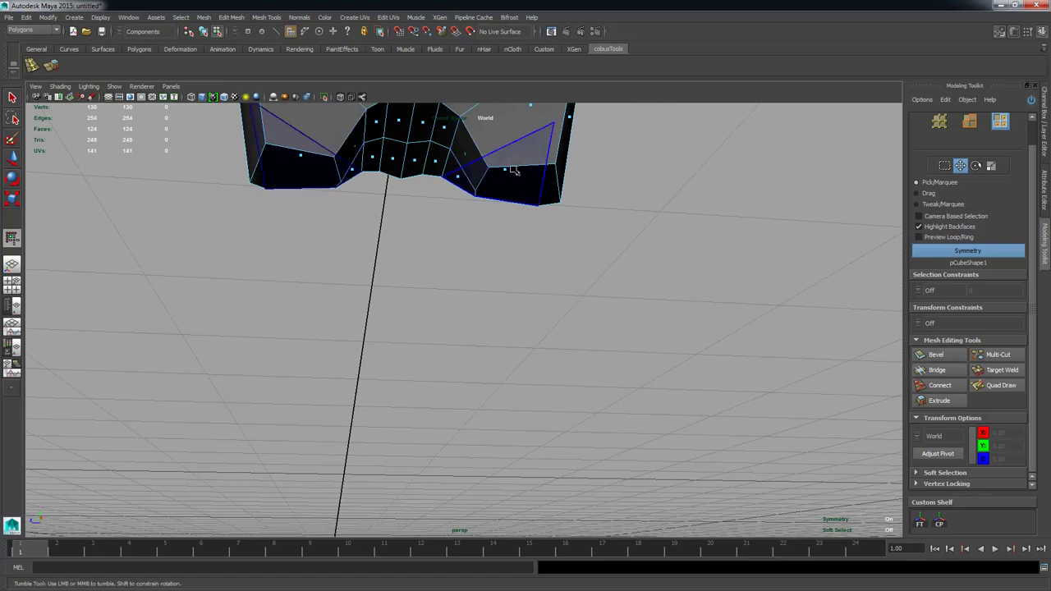
mouse_move(514, 168)
right_down()
mouse_move(511, 158)
mouse_move(516, 169)
right_up()
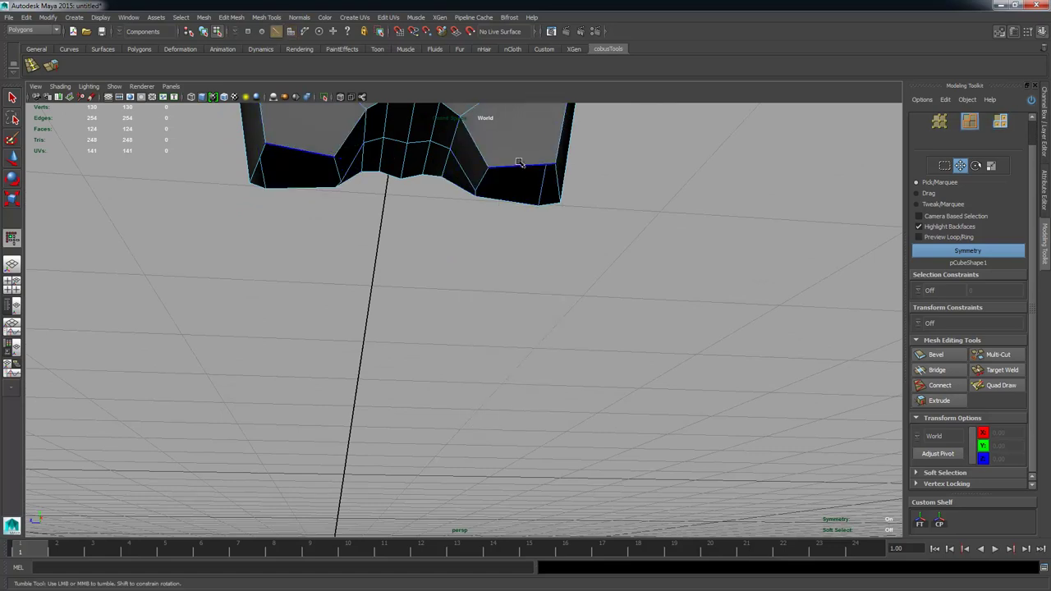
double_click(519, 162)
alt+drag(535, 195, 500, 222)
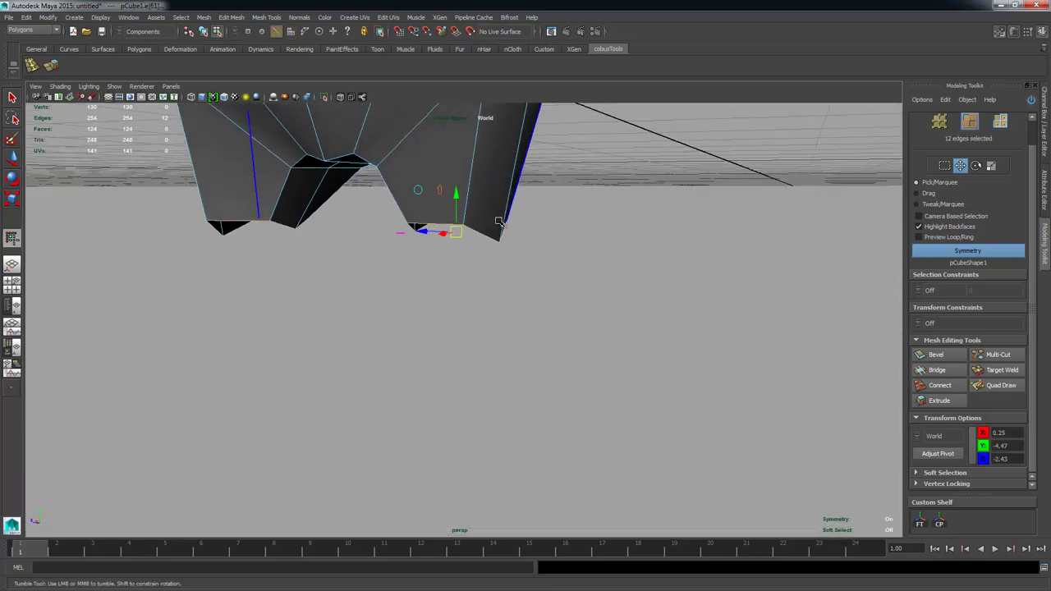
key(r)
drag(456, 193, 526, 311)
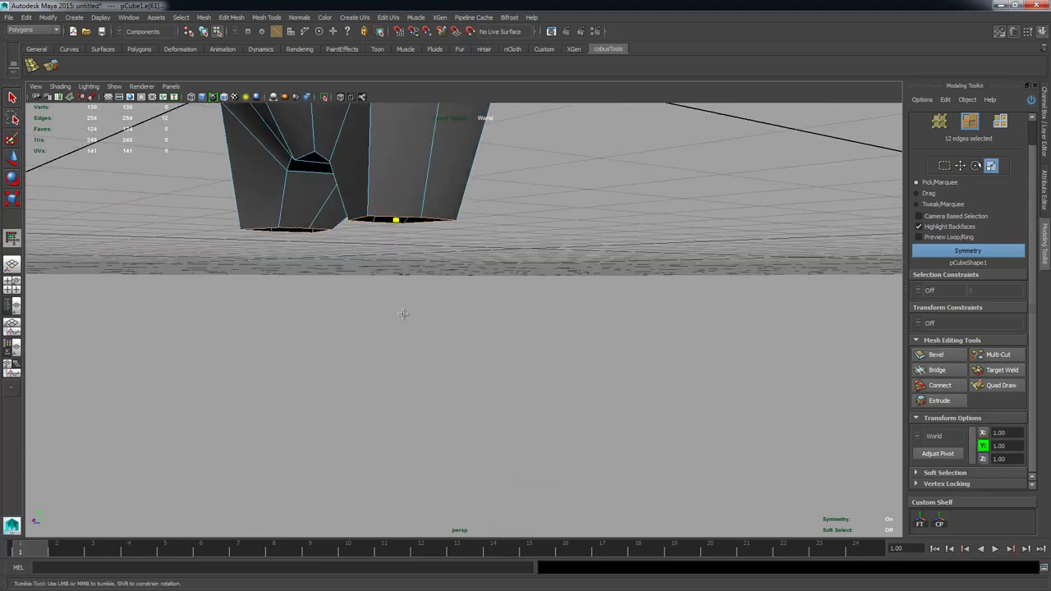
alt+drag(355, 368, 394, 376)
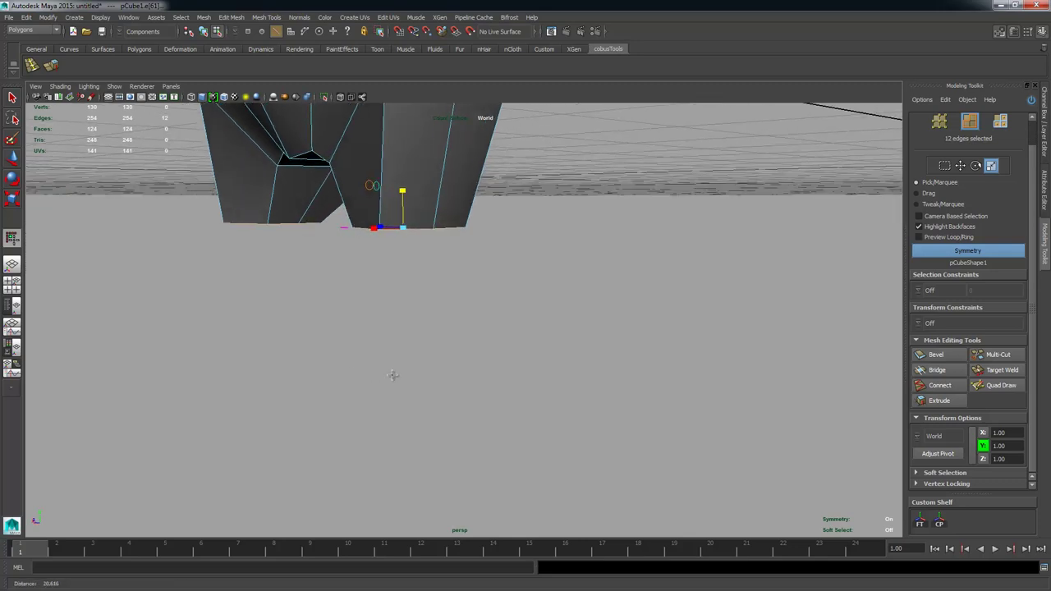
scroll(394, 375, up, 1)
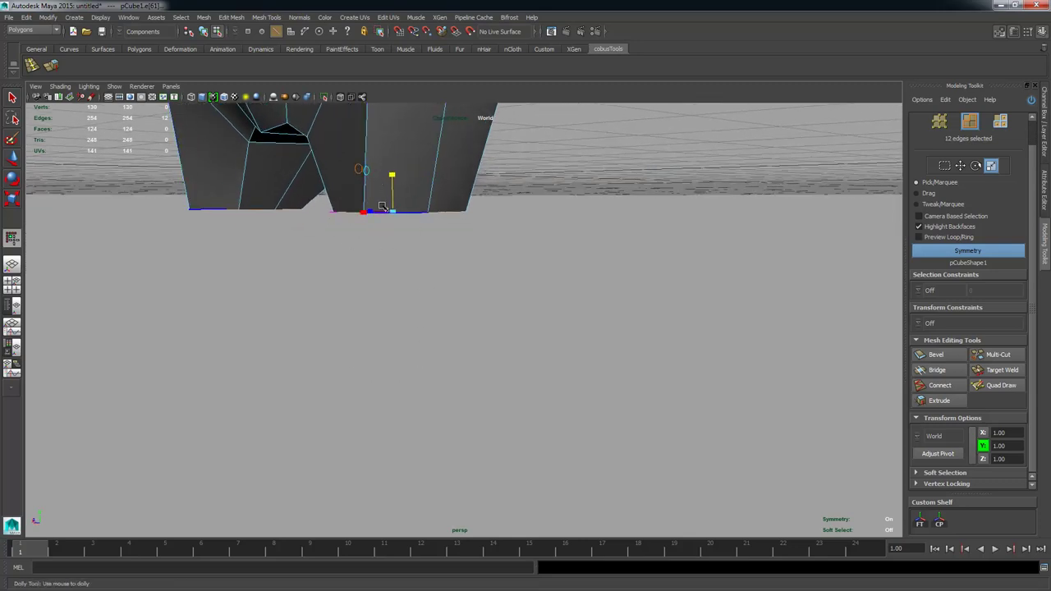
alt+drag(418, 228, 431, 234)
scroll(431, 234, up, 1)
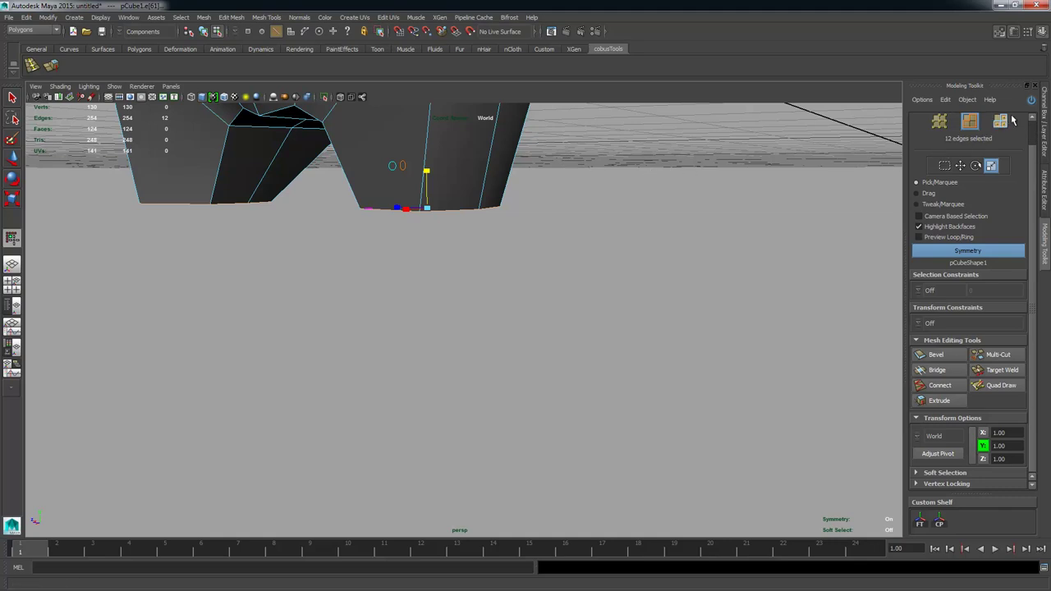
Step: With the Modeling Toolkit turned off, undo the flattening and flatten the leg border edges along Y with the standard Scale tool
click(1032, 99)
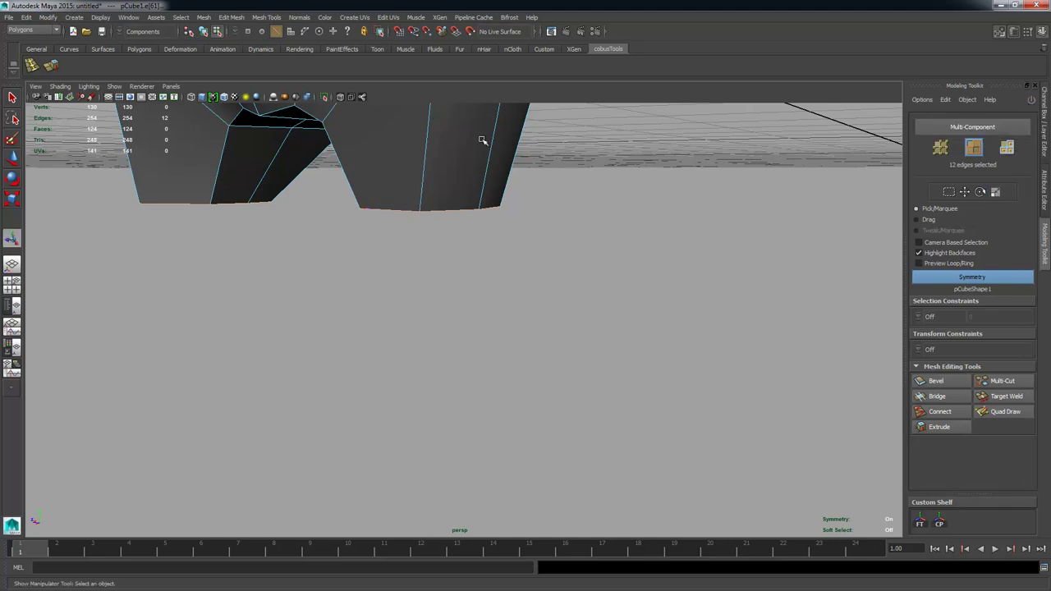
click(13, 202)
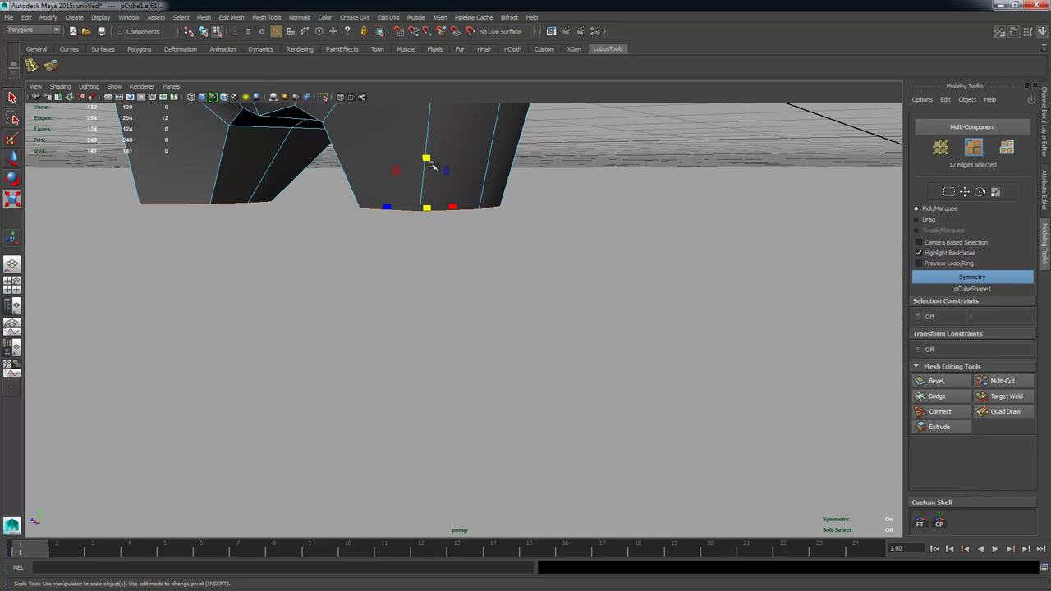
key(ctrl+z)
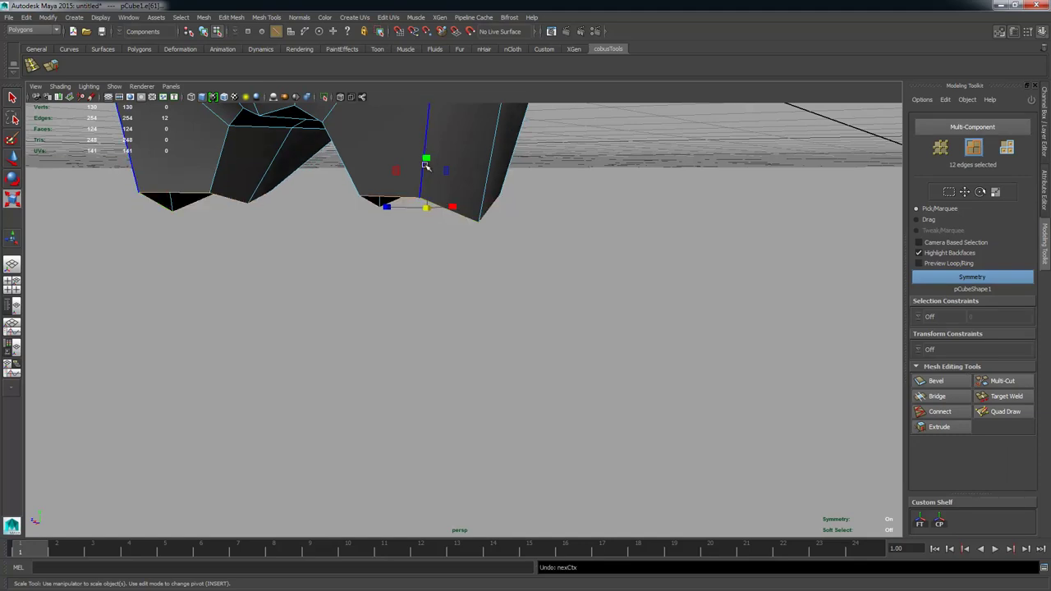
mouse_move(426, 163)
mouse_down()
mouse_move(422, 321)
mouse_move(427, 235)
mouse_move(410, 145)
mouse_move(408, 239)
mouse_move(425, 164)
mouse_up()
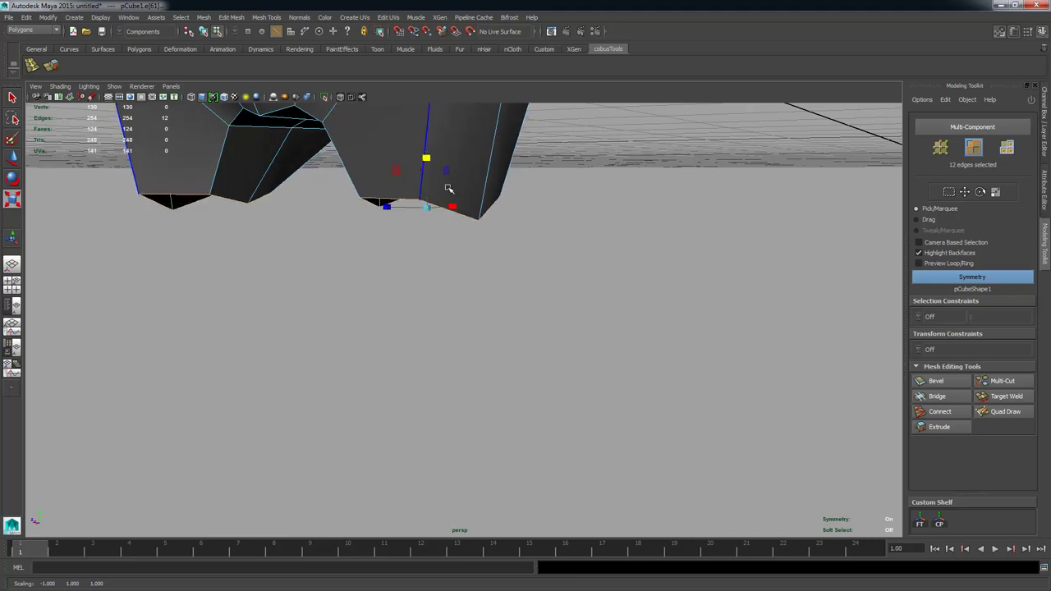
key(ctrl+z)
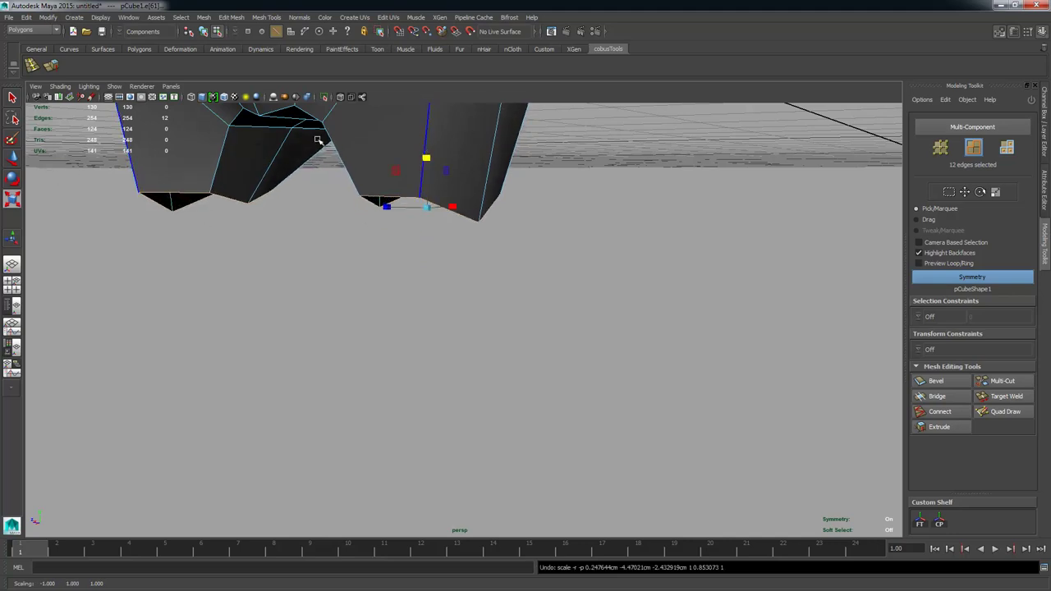
drag(428, 158, 444, 202)
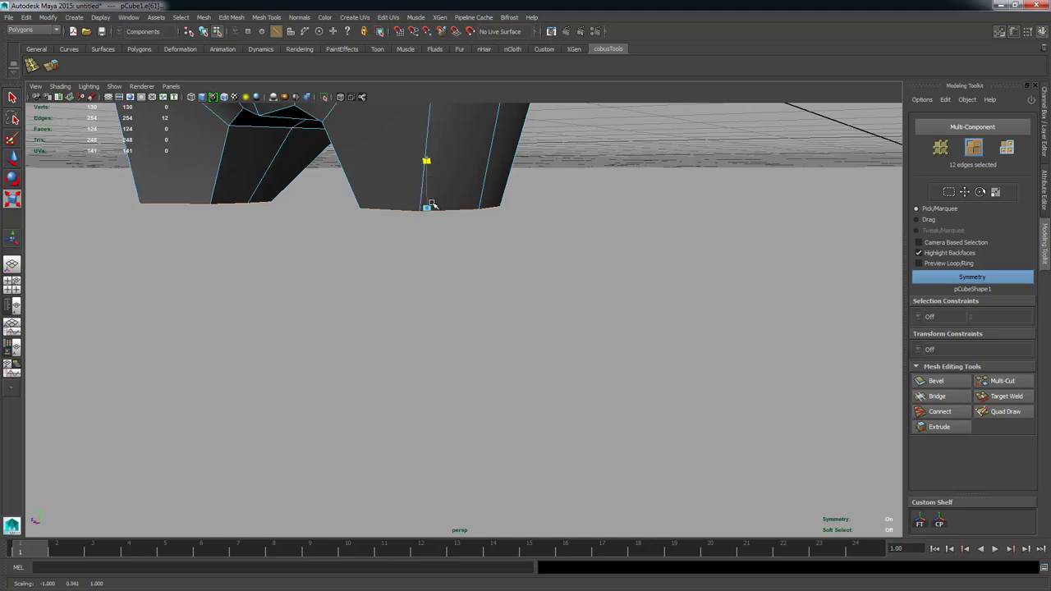
alt+drag(484, 132, 495, 218)
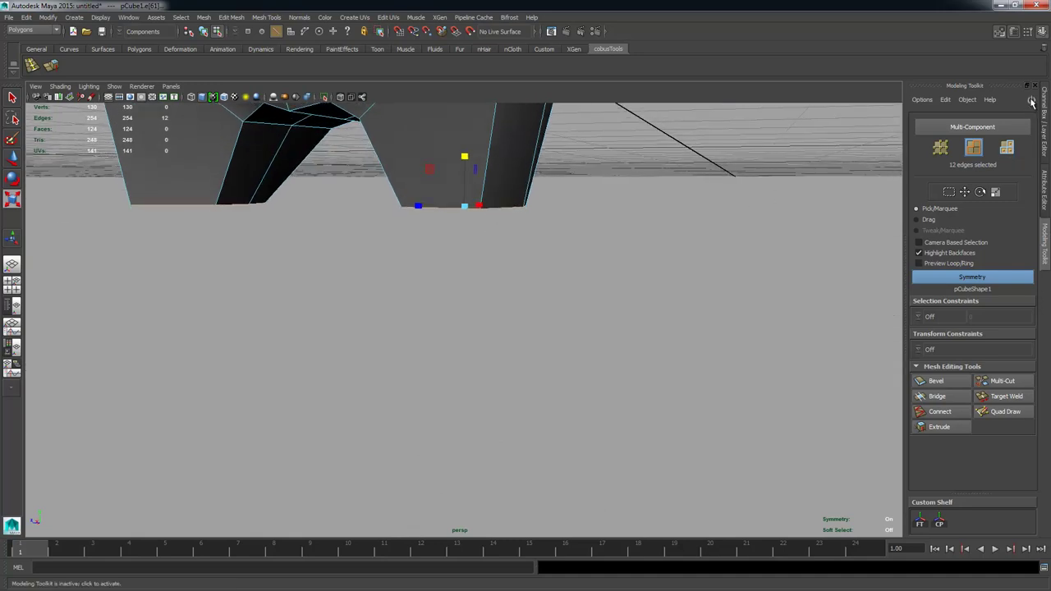
Step: Reactivate the Modeling Toolkit, undo the trial scaling and flatten the leg border edges along Y again
click(1032, 100)
drag(463, 210, 464, 239)
key(ctrl+z)
key(ctrl+z)
key(ctrl+z)
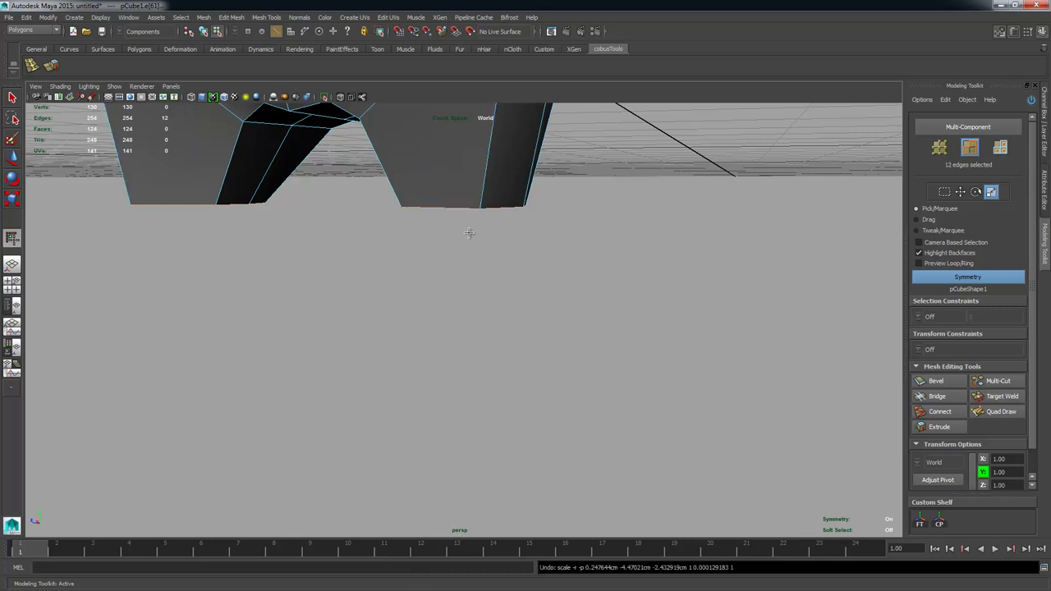
drag(466, 171, 467, 309)
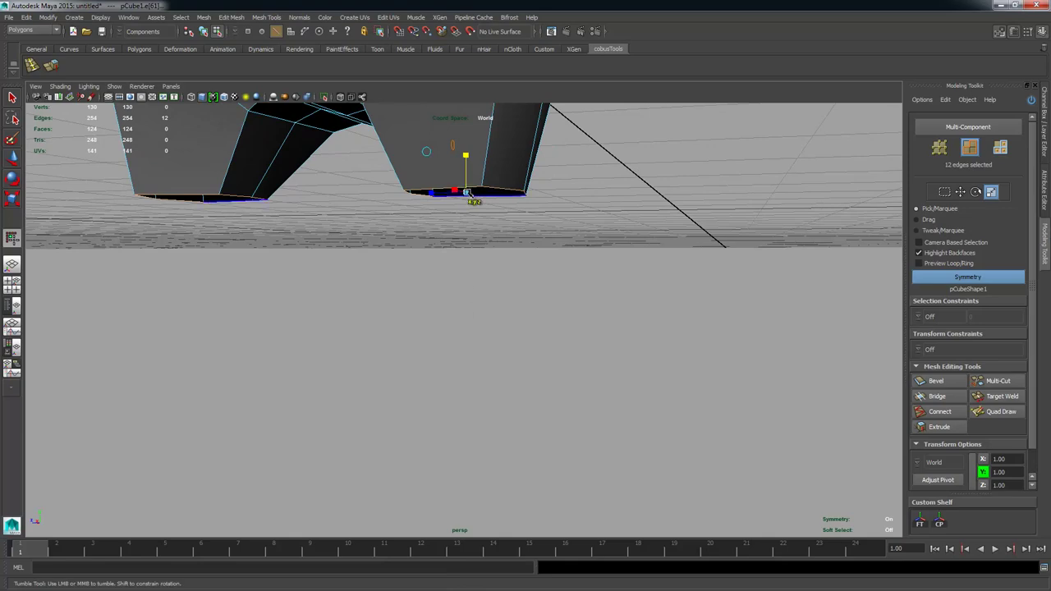
Step: Examine the flattened leg openings from below, the side and the front
alt+drag(467, 192, 383, 248)
mouse_move(383, 249)
alt+right_down()
mouse_move(535, 263)
mouse_move(395, 265)
alt+right_up()
alt+drag(395, 265, 467, 261)
alt+right_drag(616, 272, 476, 213)
alt+drag(476, 213, 489, 268)
alt+right_drag(490, 267, 422, 202)
alt+middle_drag(422, 202, 414, 282)
alt+drag(415, 282, 427, 215)
alt+right_drag(427, 215, 490, 194)
alt+right_drag(517, 133, 596, 308)
mouse_move(572, 287)
alt+mouse_down()
mouse_move(559, 284)
mouse_move(575, 274)
mouse_move(579, 292)
alt+mouse_up()
Step: Extrude the border edges of both leg openings and move them straight down to Y -5.72 to lengthen the legs
key(w)
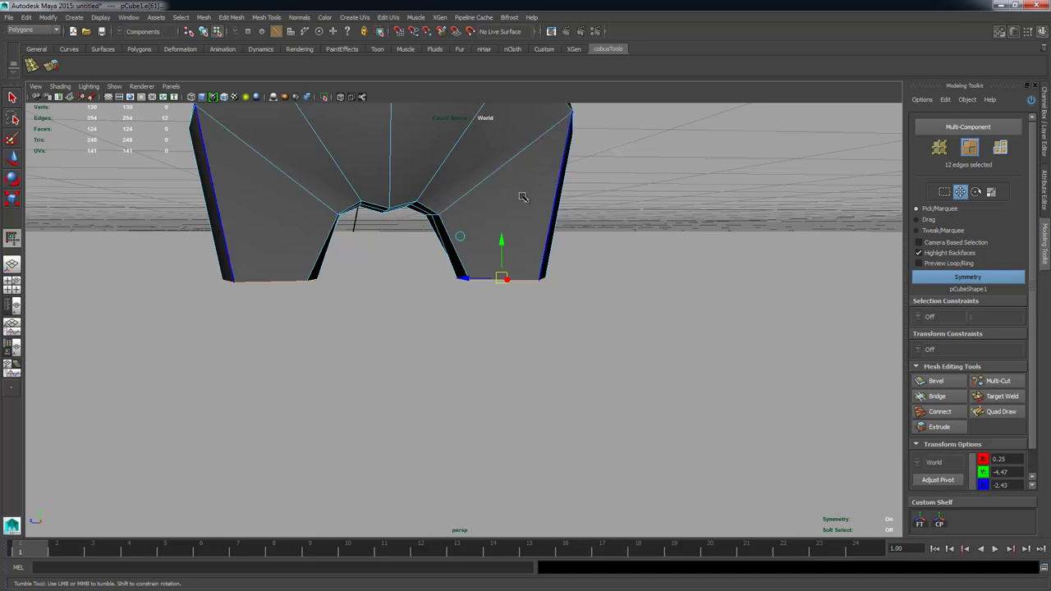
key(r)
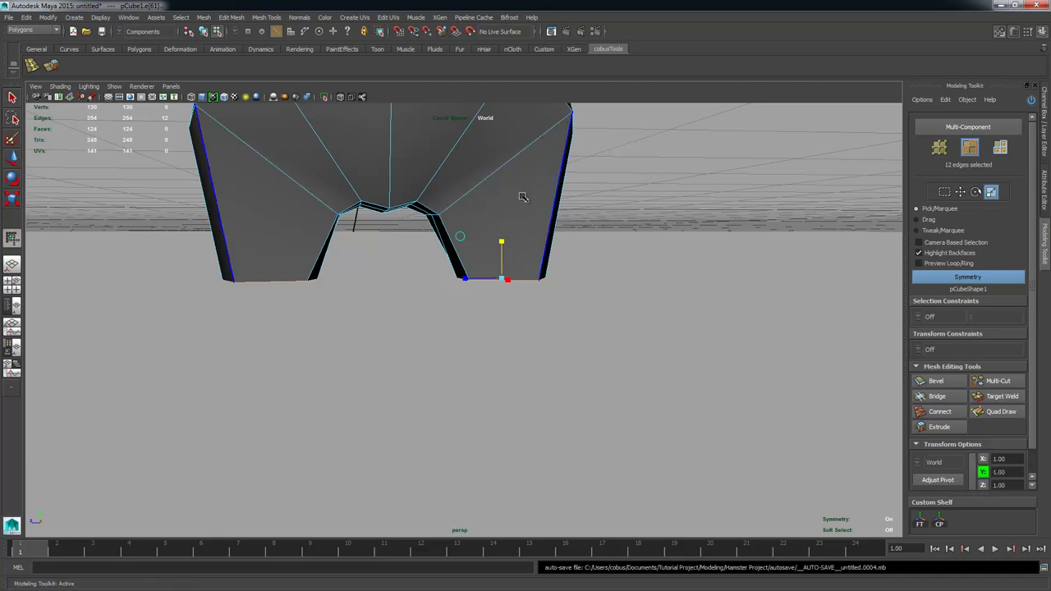
key(w)
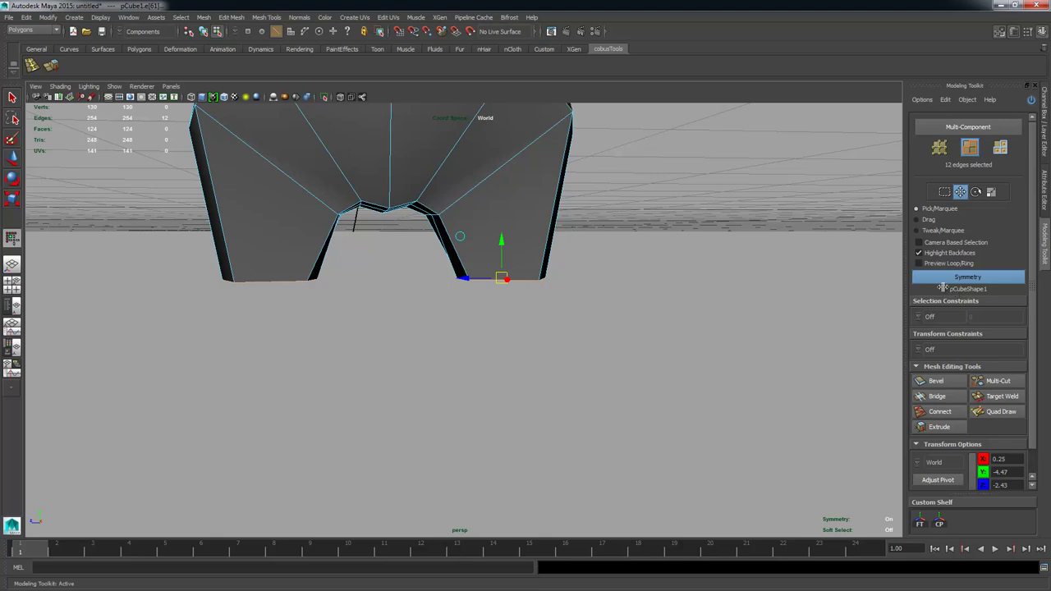
alt+drag(653, 295, 437, 279)
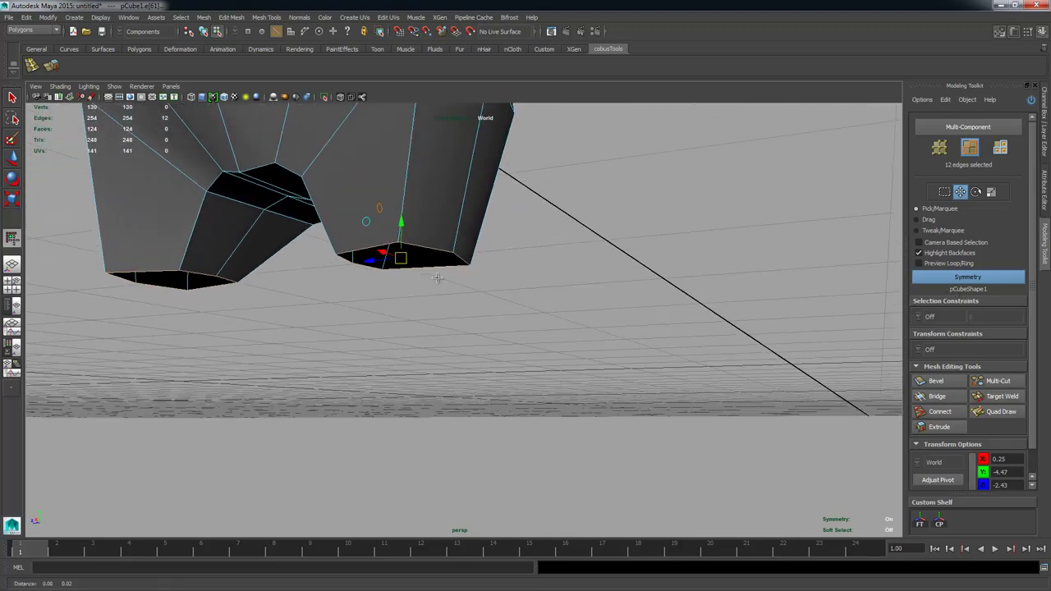
alt+middle_drag(437, 280, 447, 295)
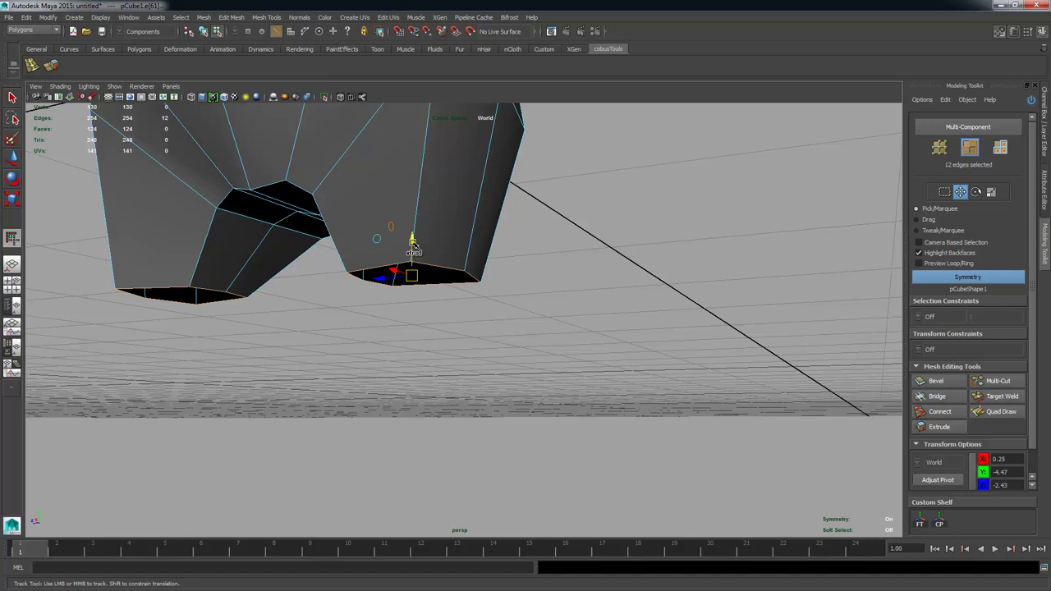
key(ctrl+e)
drag(413, 247, 407, 319)
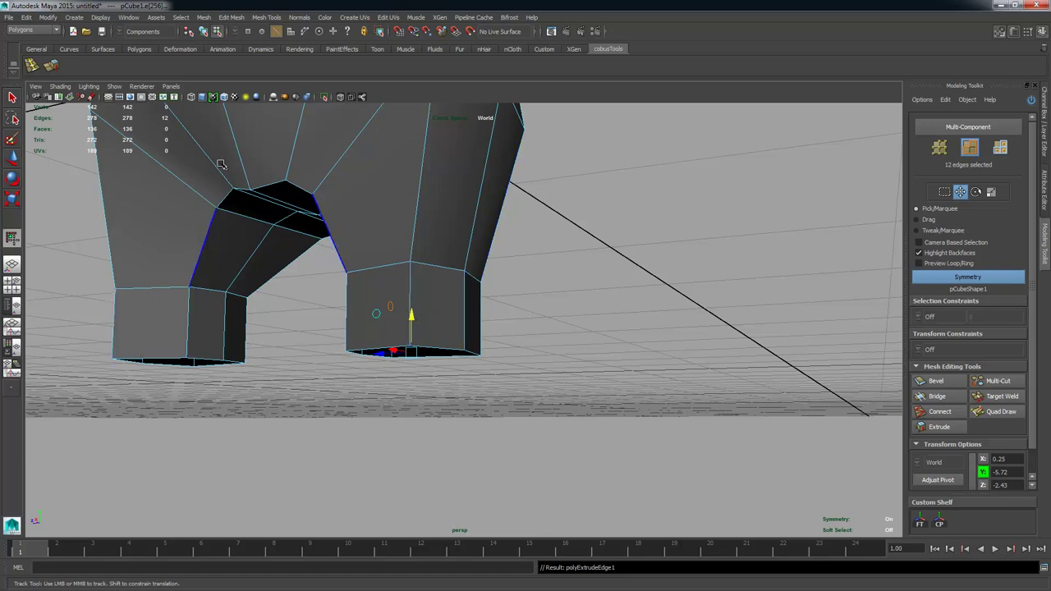
Step: Scale the bottom border edges of both legs inward so the legs taper toward their open ends
alt+drag(378, 344, 468, 366)
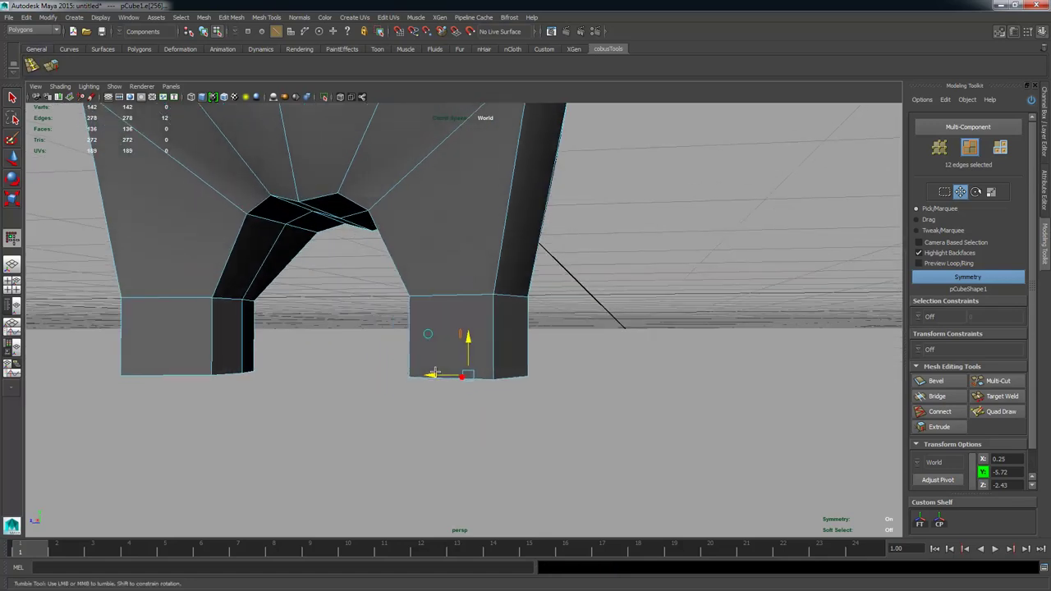
alt+right_drag(525, 353, 499, 353)
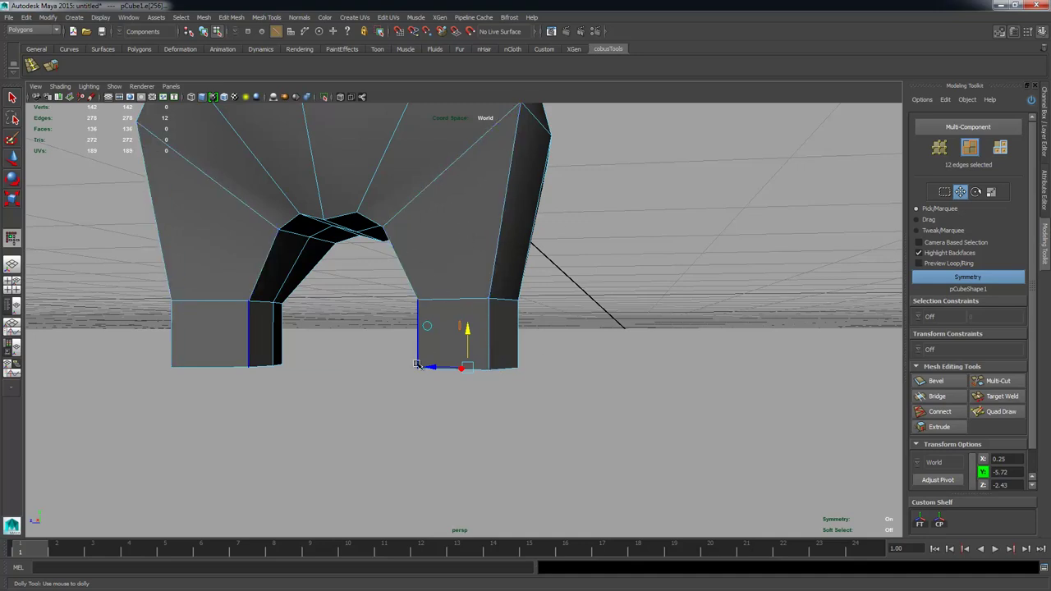
alt+drag(417, 365, 497, 354)
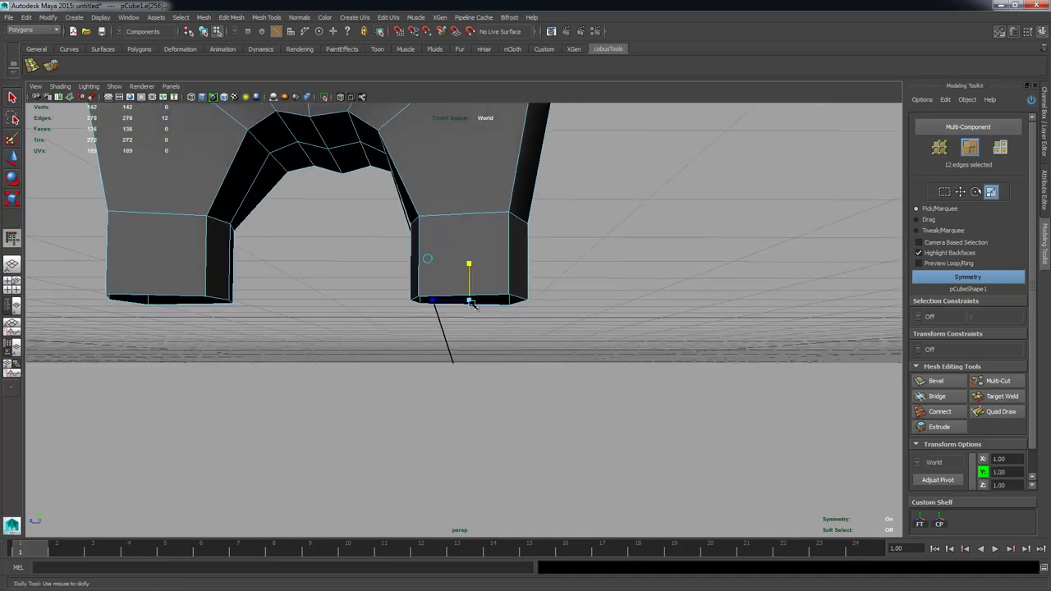
alt+drag(468, 298, 262, 339)
alt+middle_drag(262, 340, 404, 369)
alt+drag(404, 368, 363, 337)
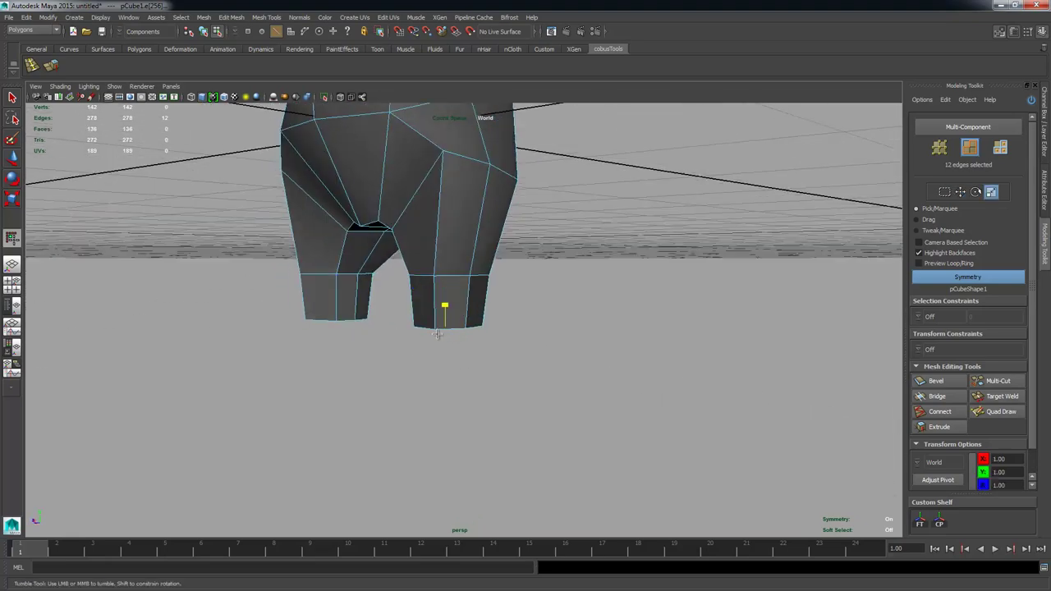
alt+drag(437, 335, 481, 277)
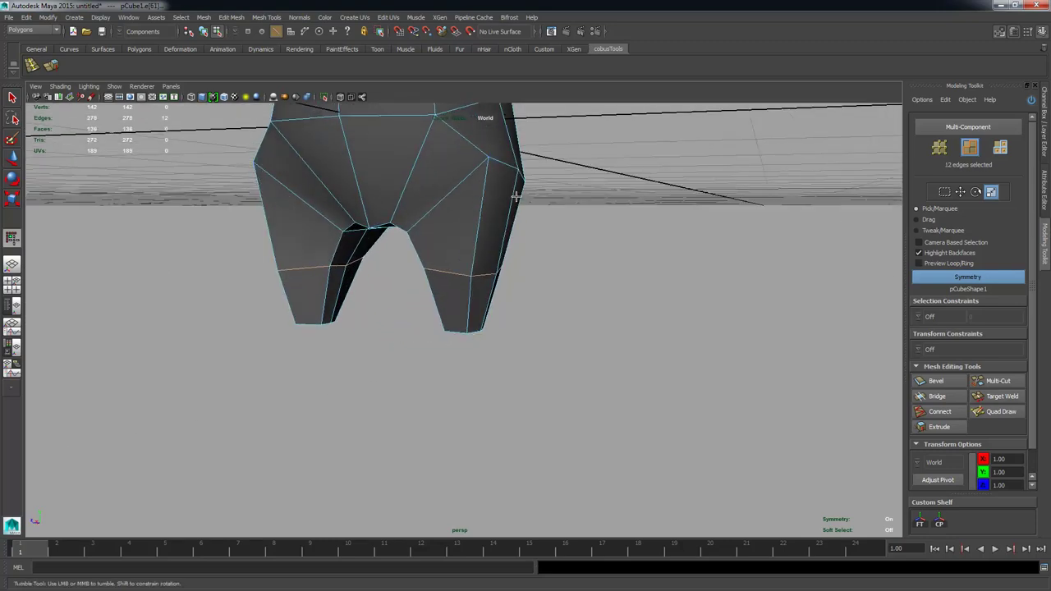
Step: Select the border loops of both leg openings and rotate them so the openings tilt toward the front
alt+drag(522, 196, 415, 366)
double_click(429, 310)
double_click(425, 311)
key(w)
key(e)
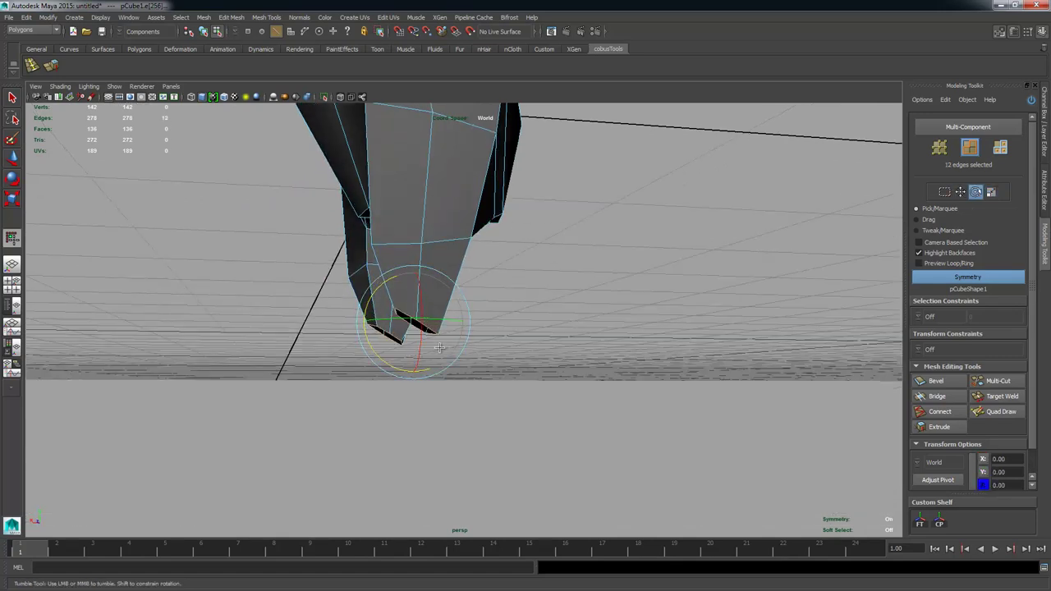
Step: Extrude the leg border edges forward twice, out to X 1.98, to form the feet and narrow their ends
key(w)
shift+drag(373, 327, 356, 343)
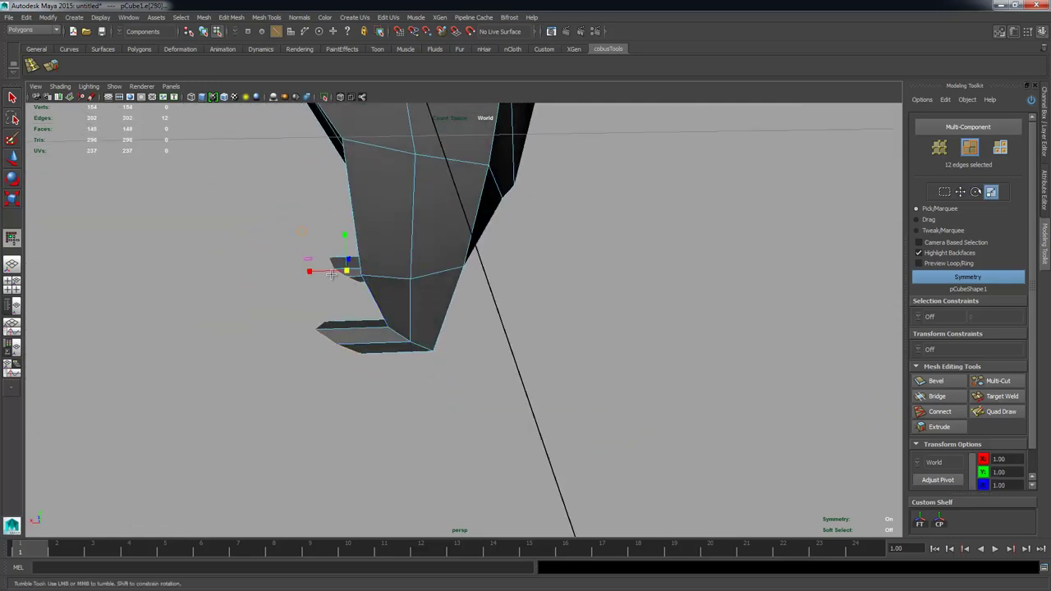
alt+drag(360, 279, 351, 364)
key(ctrl+e)
drag(236, 220, 219, 222)
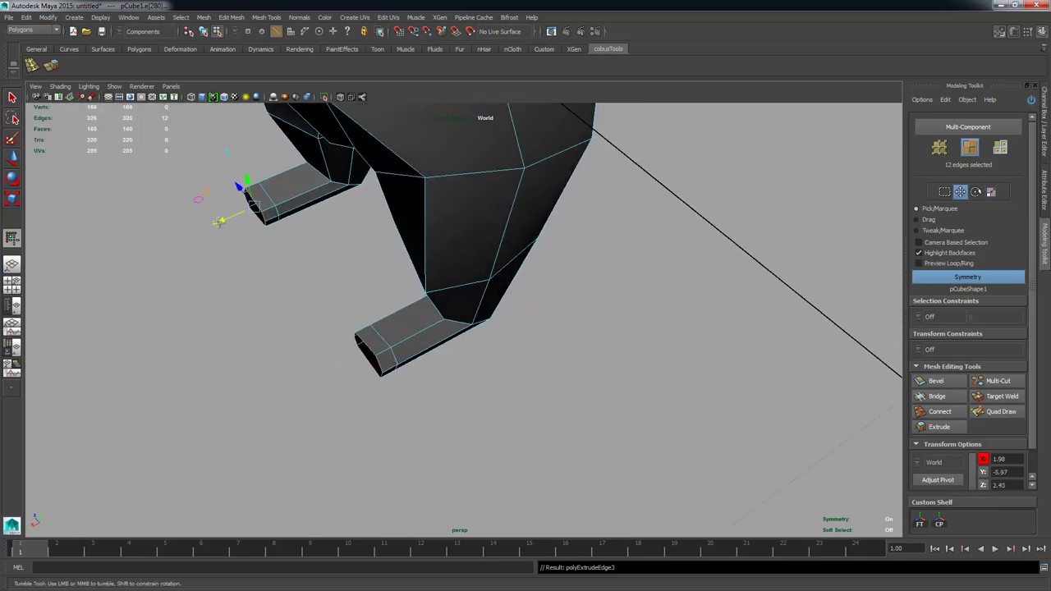
alt+drag(221, 272, 279, 285)
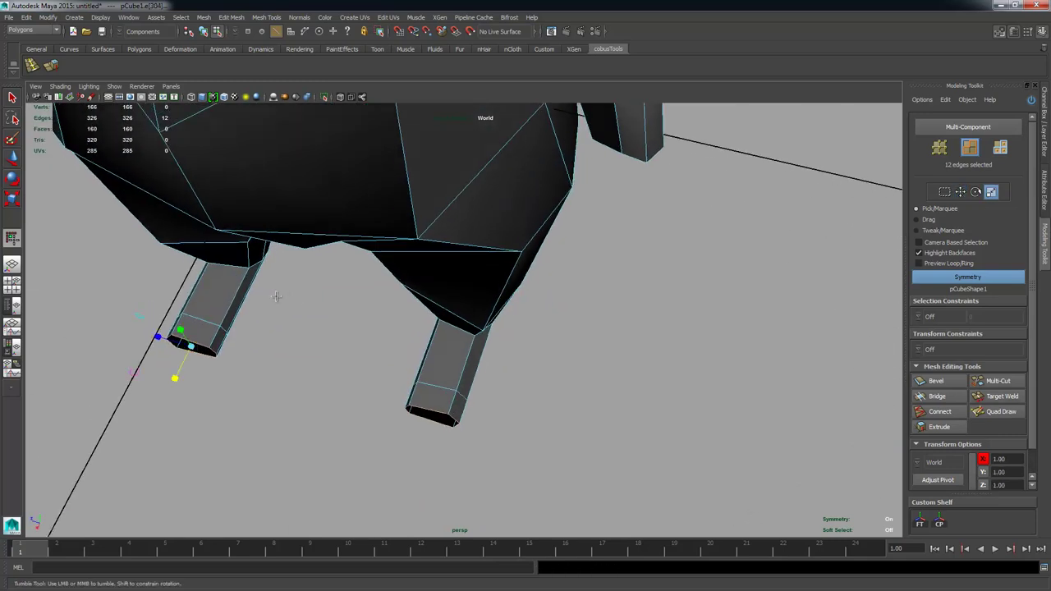
alt+drag(189, 348, 228, 367)
Step: Examine the overall shape of the head, arms and belly from the front, sides and above
alt+right_drag(227, 366, 397, 237)
alt+middle_drag(397, 237, 454, 390)
alt+right_drag(454, 391, 372, 353)
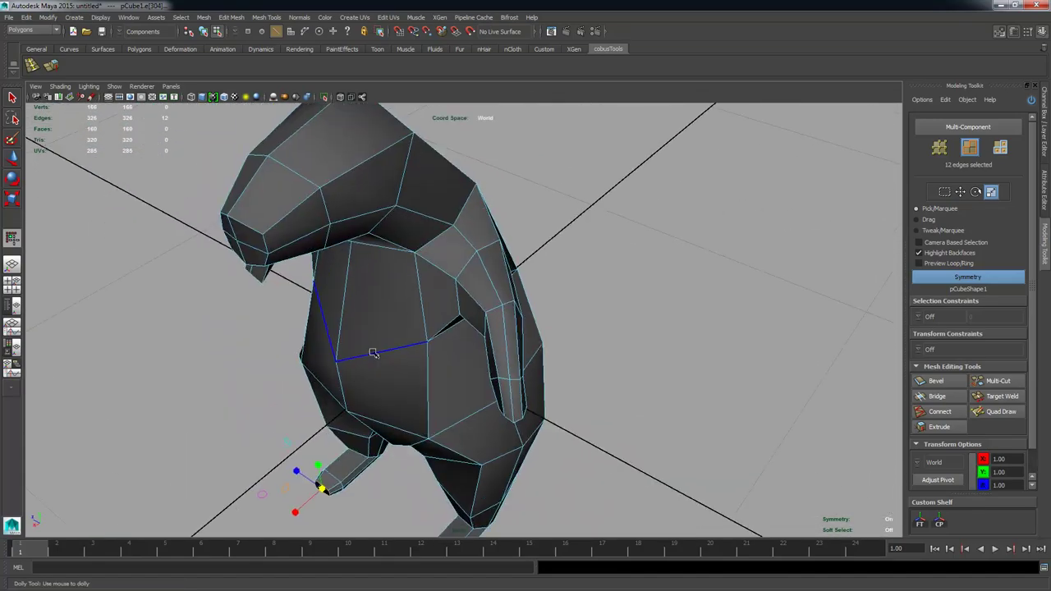
alt+drag(373, 352, 439, 345)
alt+middle_drag(440, 345, 482, 354)
alt+drag(482, 355, 400, 368)
alt+right_drag(399, 368, 340, 305)
alt+drag(340, 305, 427, 279)
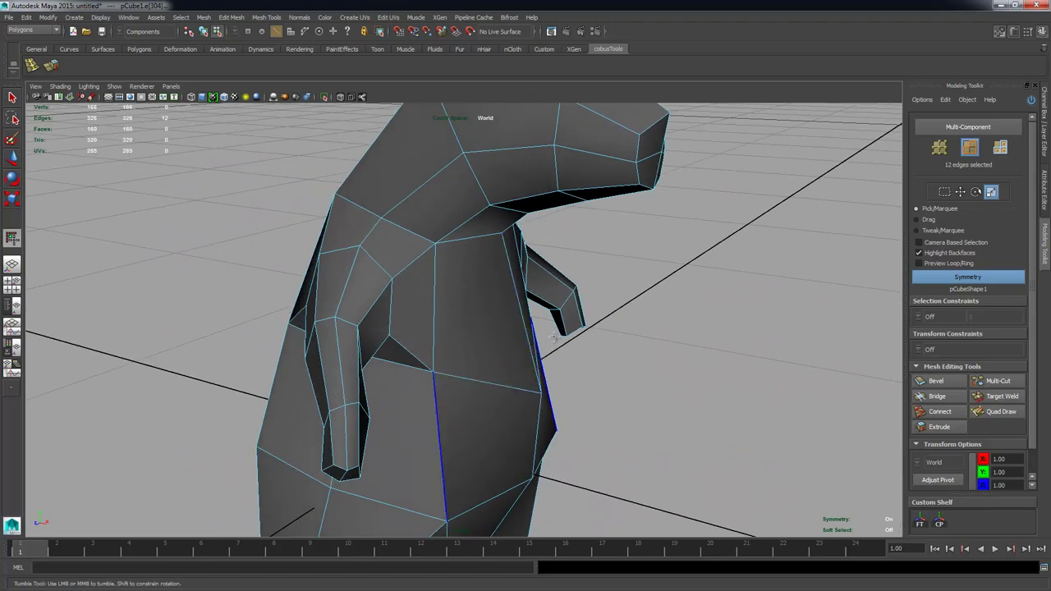
alt+right_drag(427, 279, 422, 294)
mouse_move(422, 293)
alt+mouse_down()
mouse_move(416, 256)
mouse_move(317, 274)
mouse_move(371, 309)
mouse_move(422, 303)
mouse_move(411, 281)
alt+mouse_up()
alt+middle_drag(411, 281, 408, 312)
alt+drag(408, 312, 355, 337)
alt+right_drag(356, 336, 467, 279)
alt+middle_drag(468, 264, 493, 321)
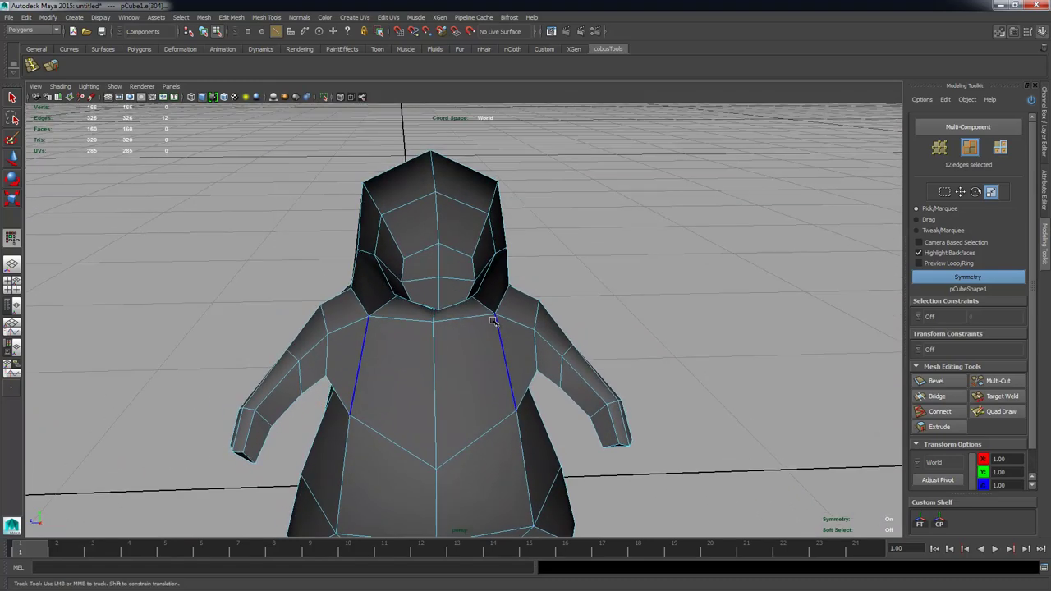
alt+drag(494, 320, 439, 242)
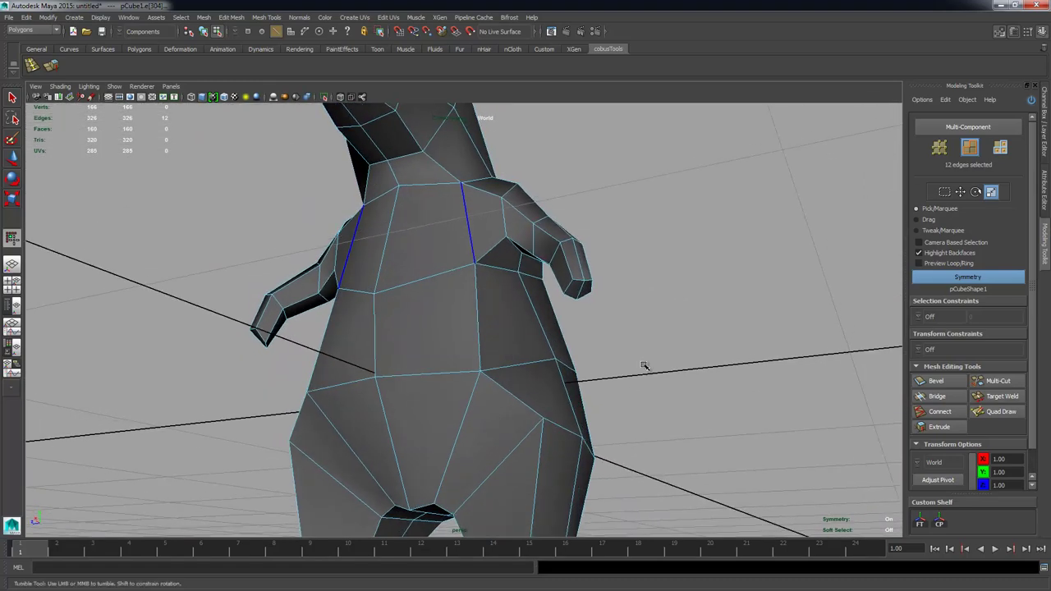
Step: Insert an edge loop around the belly with Multi-Cut and push the surrounding side edges slightly outward
click(998, 384)
alt+drag(484, 347, 488, 376)
key(w)
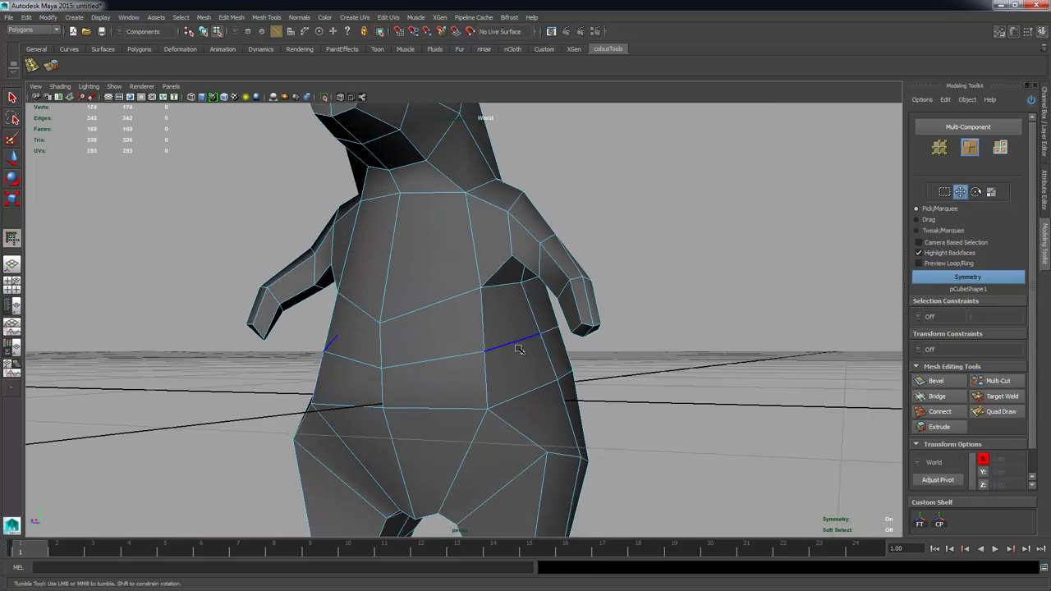
double_click(516, 344)
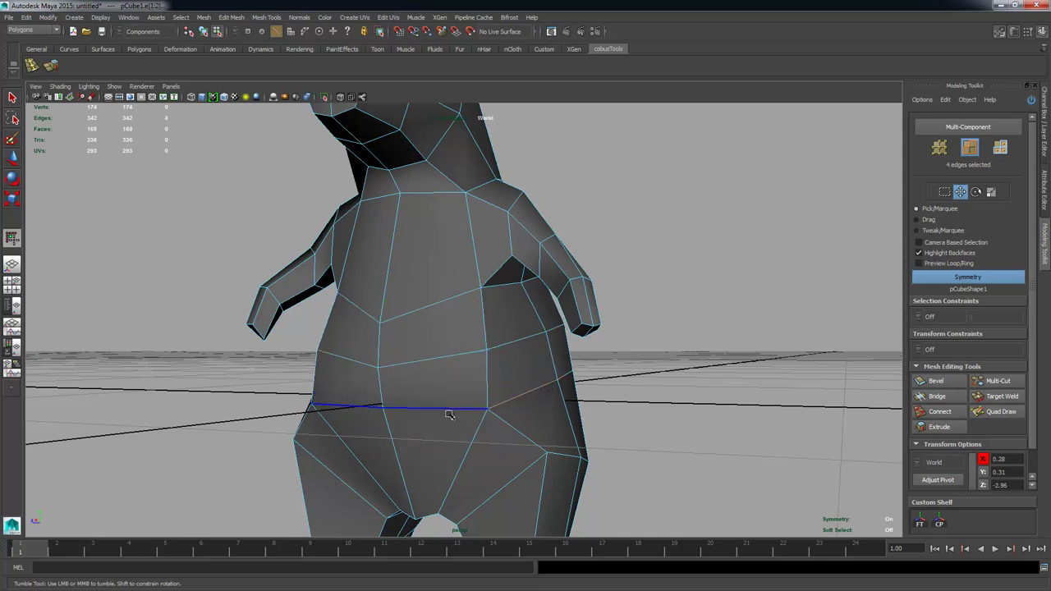
alt+drag(280, 403, 343, 407)
Step: Insert an edge loop around the head between the snout and the back of the head with Multi-Cut
alt+drag(518, 415, 418, 277)
alt+middle_drag(443, 345, 459, 307)
alt+drag(458, 307, 376, 256)
alt+right_drag(376, 256, 485, 250)
alt+middle_drag(492, 251, 556, 277)
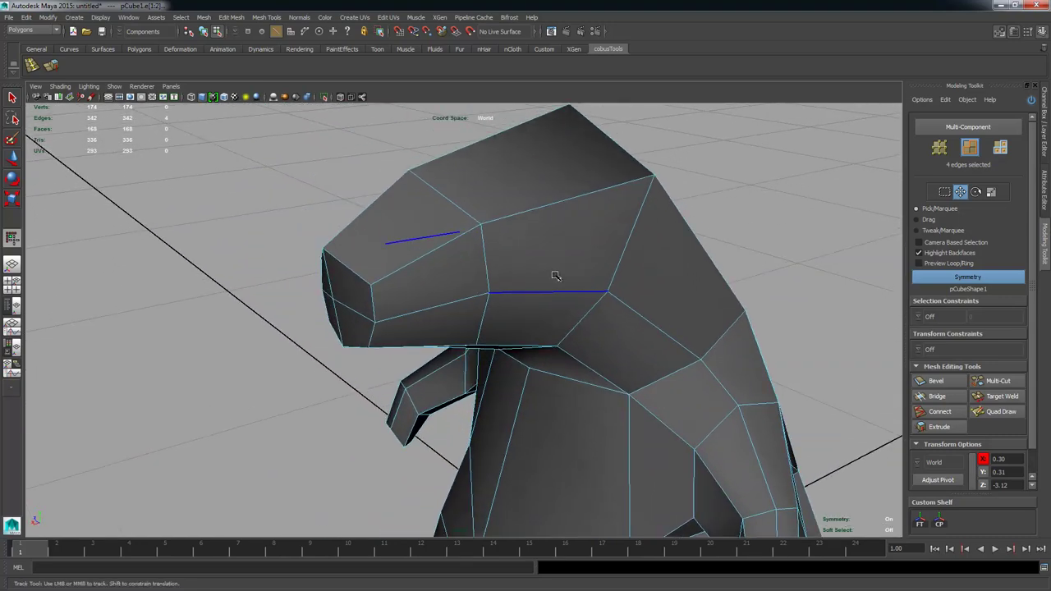
alt+drag(556, 277, 482, 235)
alt+middle_drag(481, 235, 573, 262)
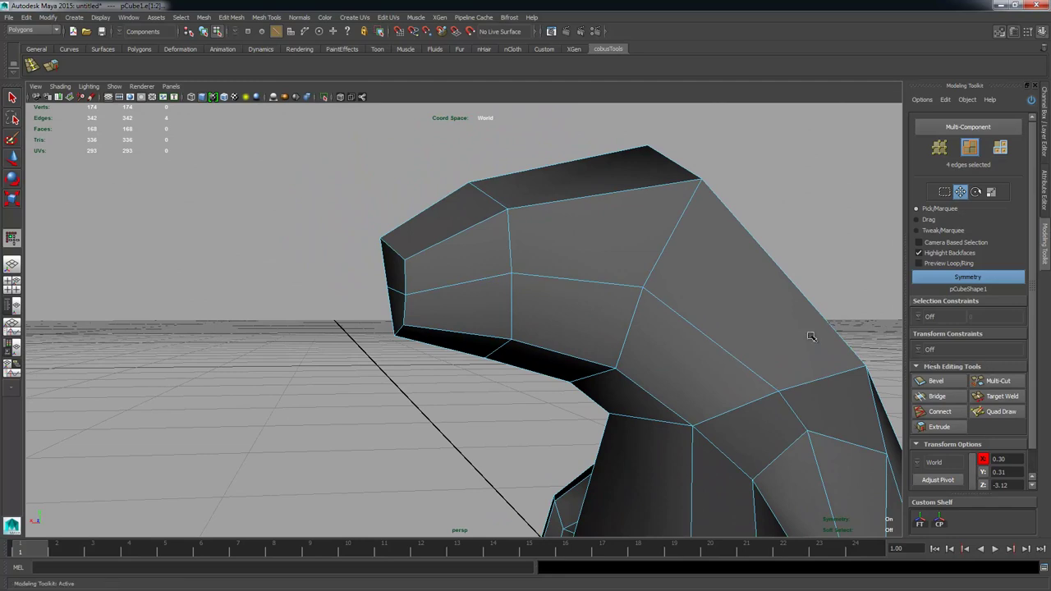
click(538, 207)
click(653, 276)
ctrl+click(575, 276)
alt+drag(537, 271, 542, 263)
key(w)
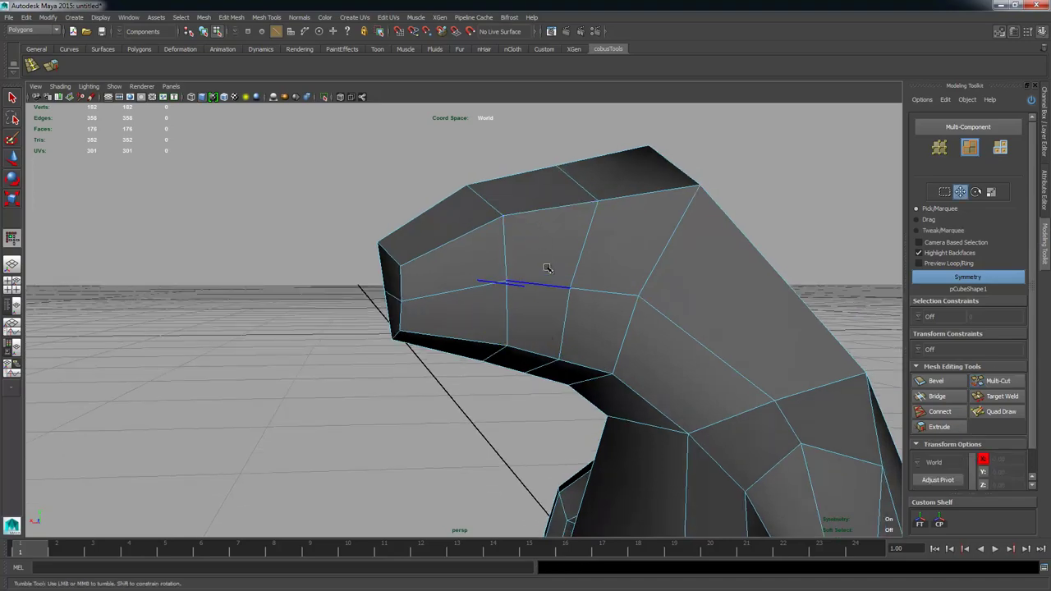
Step: Select the upper side face behind the snout on both sides and extrude it with an offset of 0.15 for the eyes
right_drag(543, 234, 544, 261)
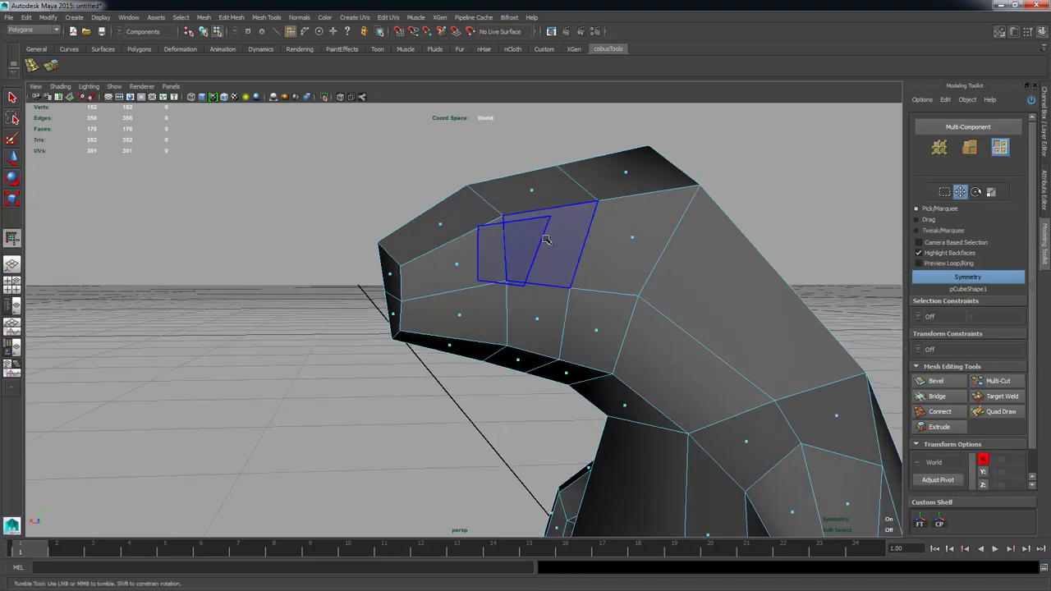
click(545, 240)
alt+drag(496, 282, 517, 295)
alt+right_drag(516, 296, 636, 277)
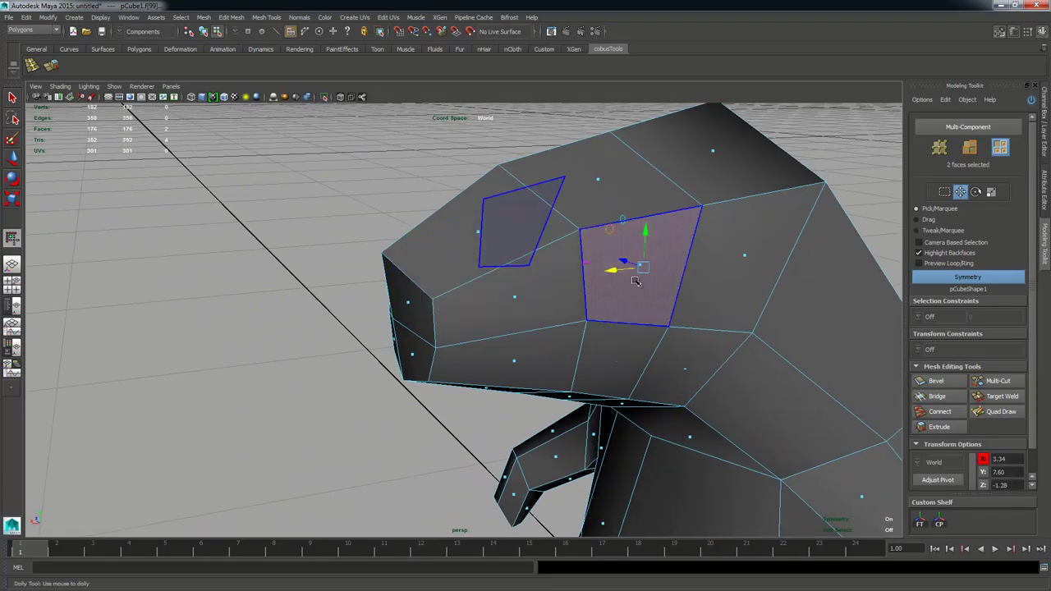
key(ctrl+e)
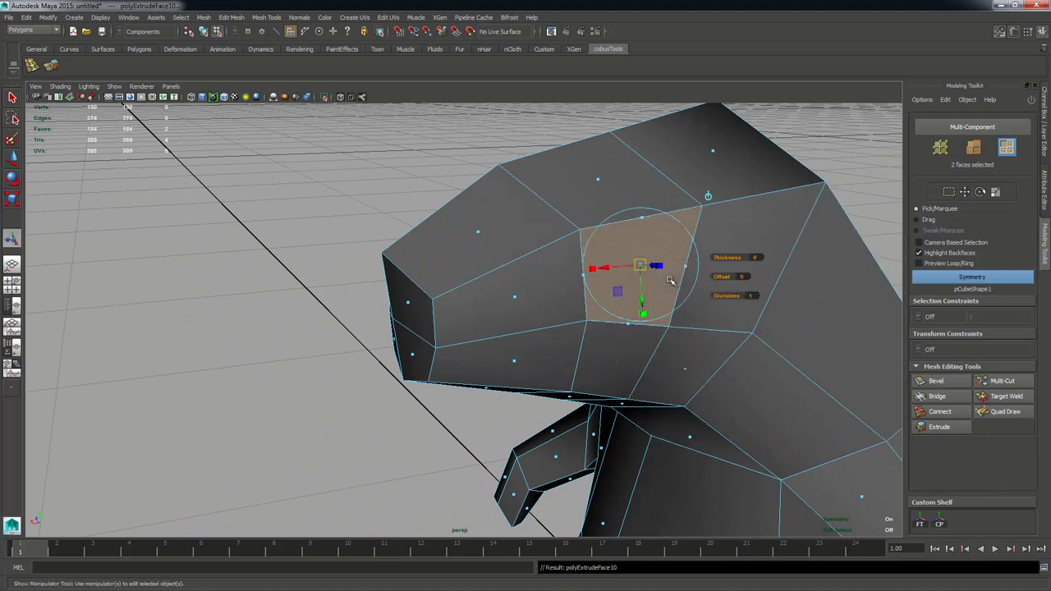
drag(719, 277, 694, 271)
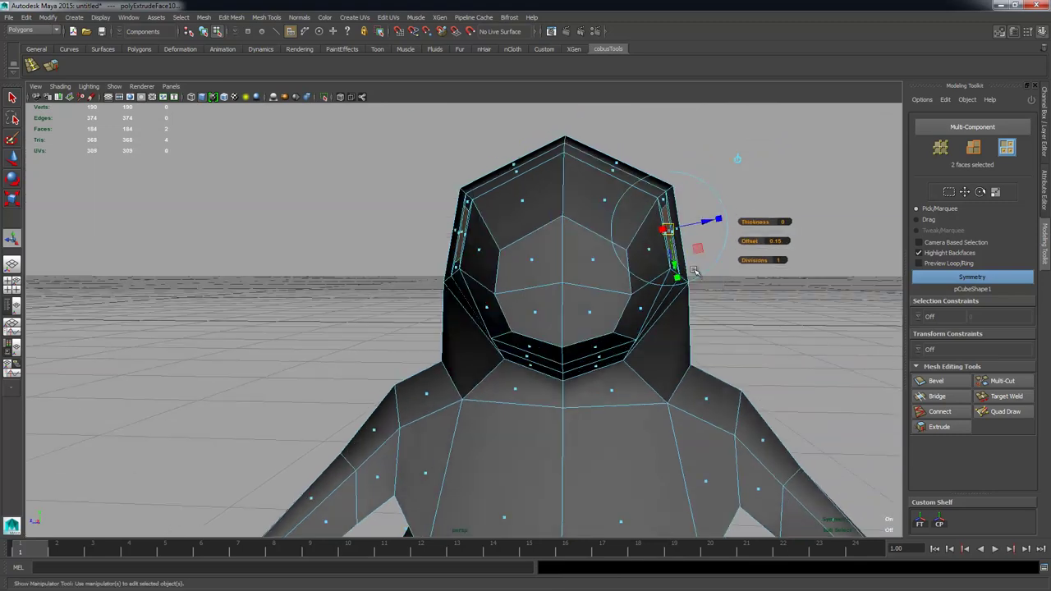
Step: Rotate the inset eye faces and extrude them again with an offset, sinking them into the head as eye sockets
key(e)
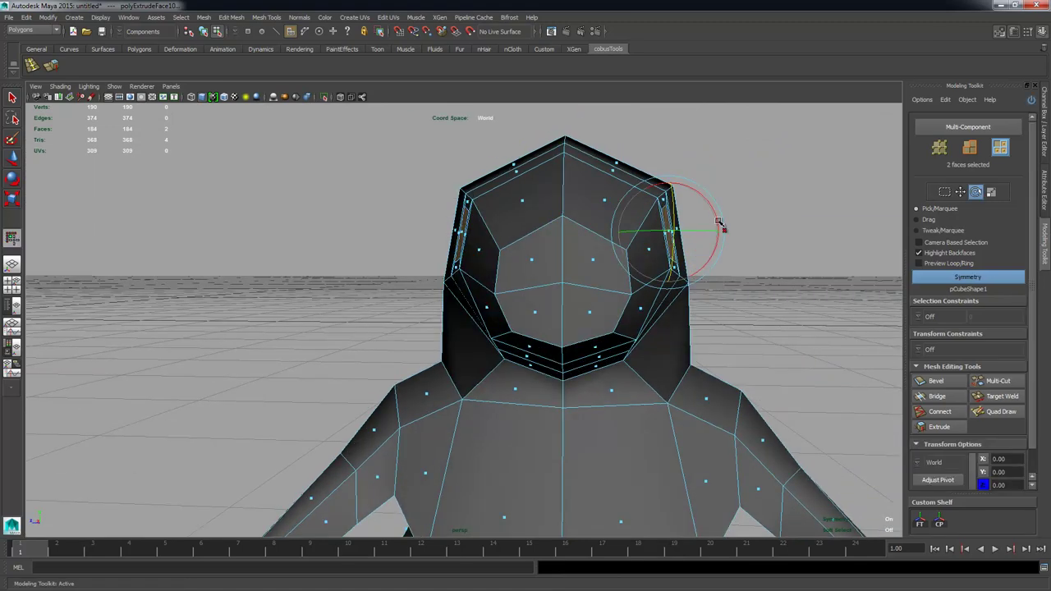
drag(717, 217, 661, 361)
alt+middle_drag(658, 309, 600, 215)
drag(616, 268, 534, 238)
alt+right_drag(534, 238, 591, 255)
shift+right_drag(700, 278, 700, 303)
alt+drag(700, 303, 605, 297)
alt+drag(543, 356, 717, 231)
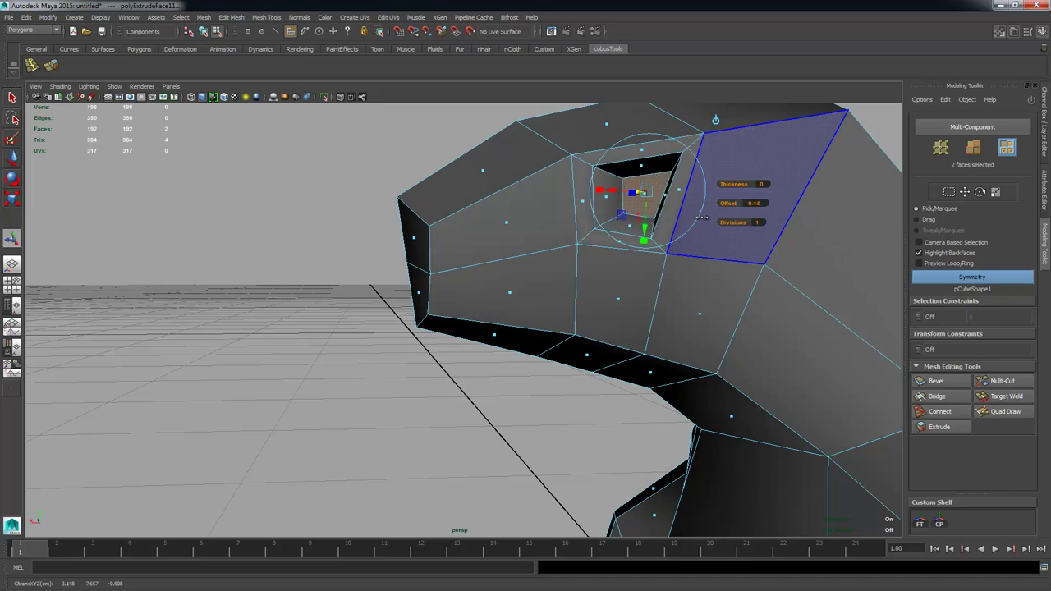
Step: Move the narrow faces directly above both eye sockets upward to shape the brows
alt+drag(702, 217, 646, 277)
alt+middle_drag(616, 182, 603, 213)
click(618, 187)
key(w)
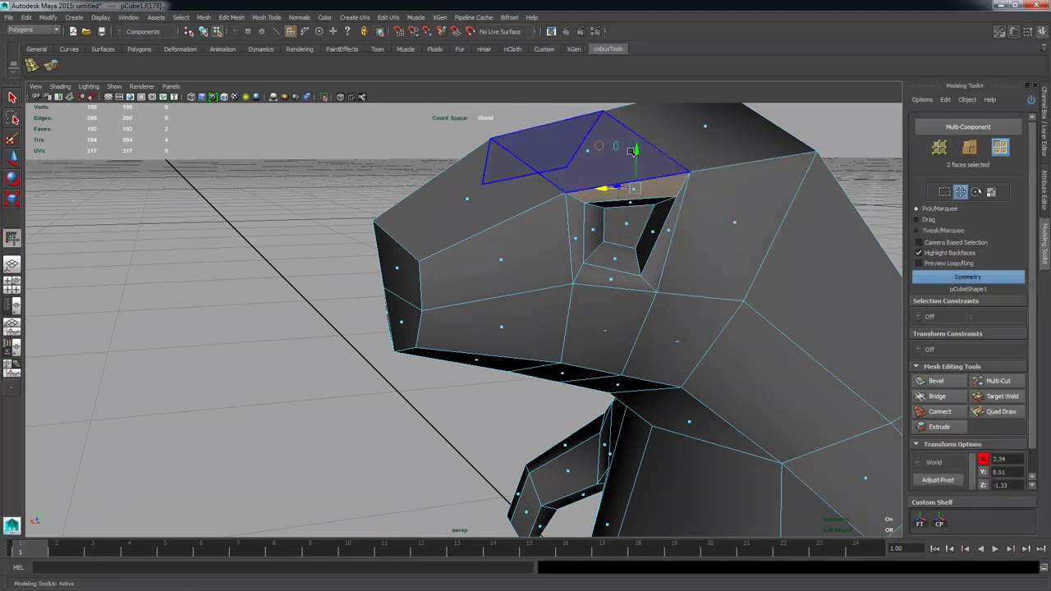
drag(632, 152, 639, 129)
Step: Move the vertices at the front of the snout, placing the lower pair at X 5.09, Y 6.47
alt+drag(616, 185, 597, 244)
alt+right_drag(597, 244, 612, 244)
right_drag(389, 262, 332, 259)
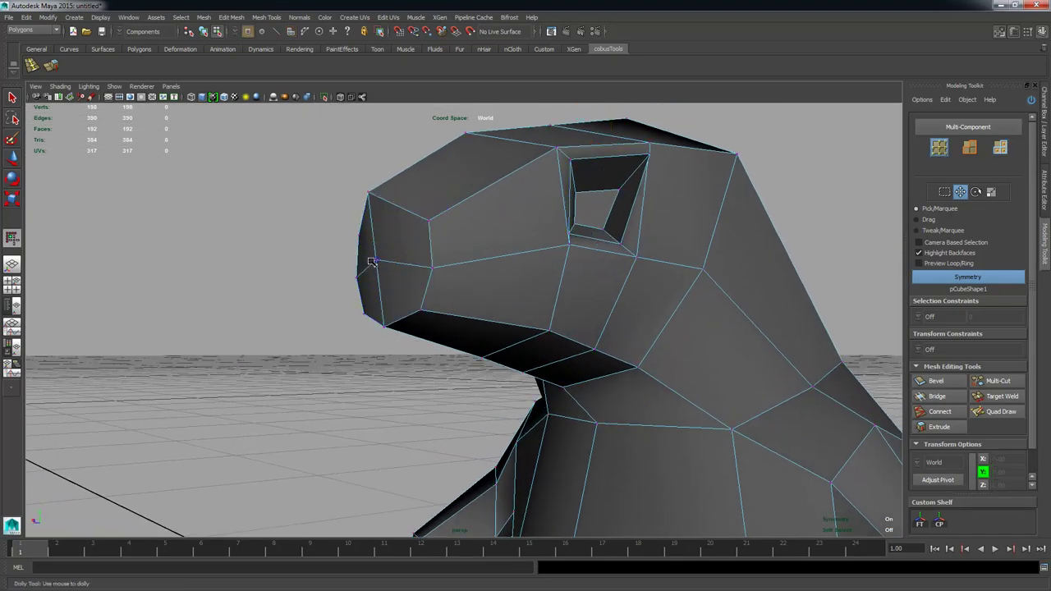
click(372, 261)
alt+drag(372, 261, 458, 306)
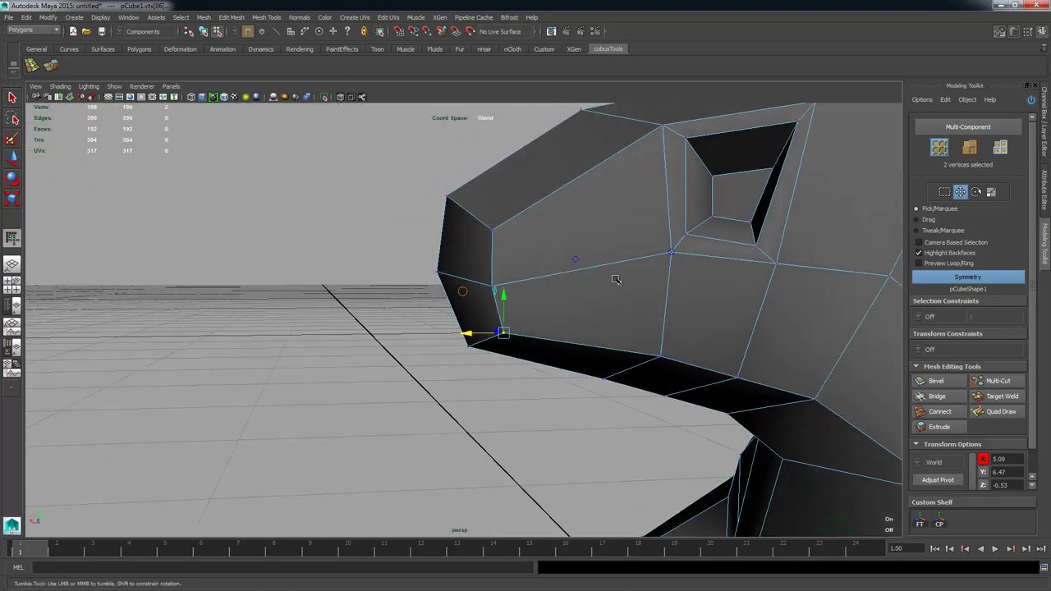
Step: Insert an edge loop around the snout just in front of the eye sockets with Multi-Cut
click(998, 383)
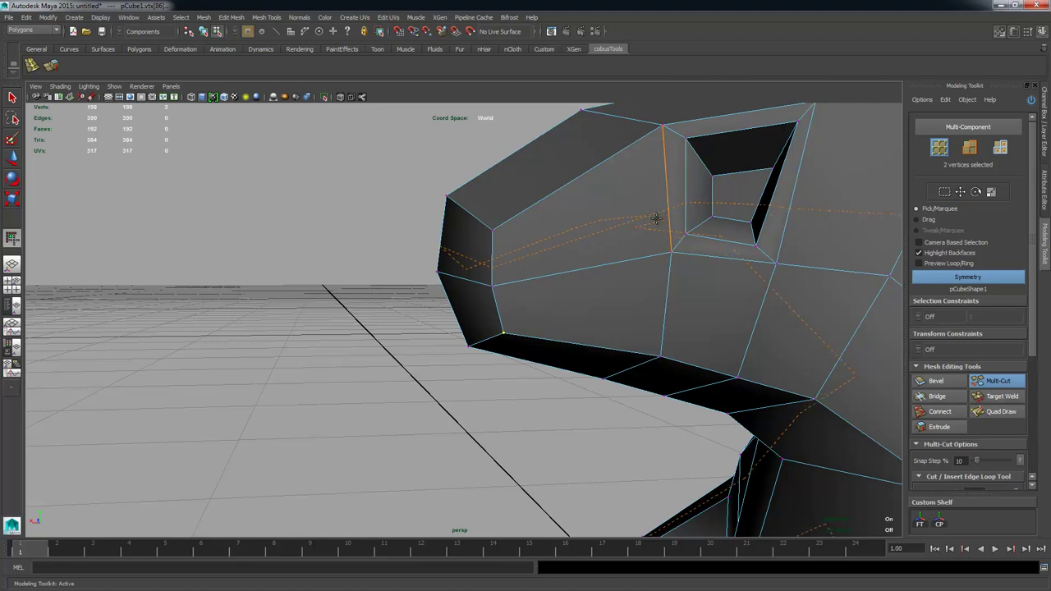
ctrl+click(633, 262)
key(ctrl+z)
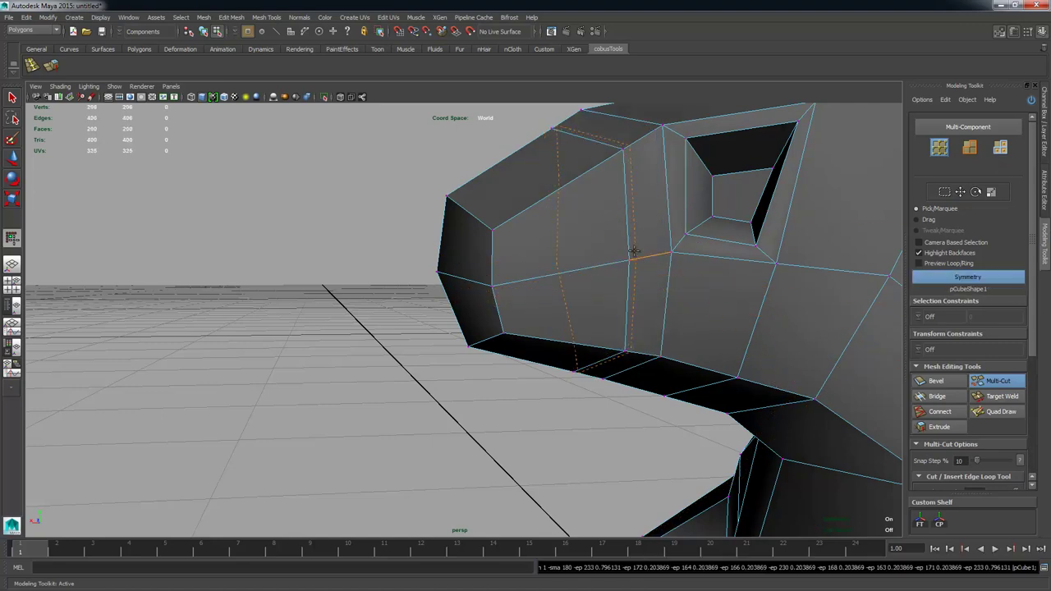
alt+drag(509, 283, 556, 216)
key(w)
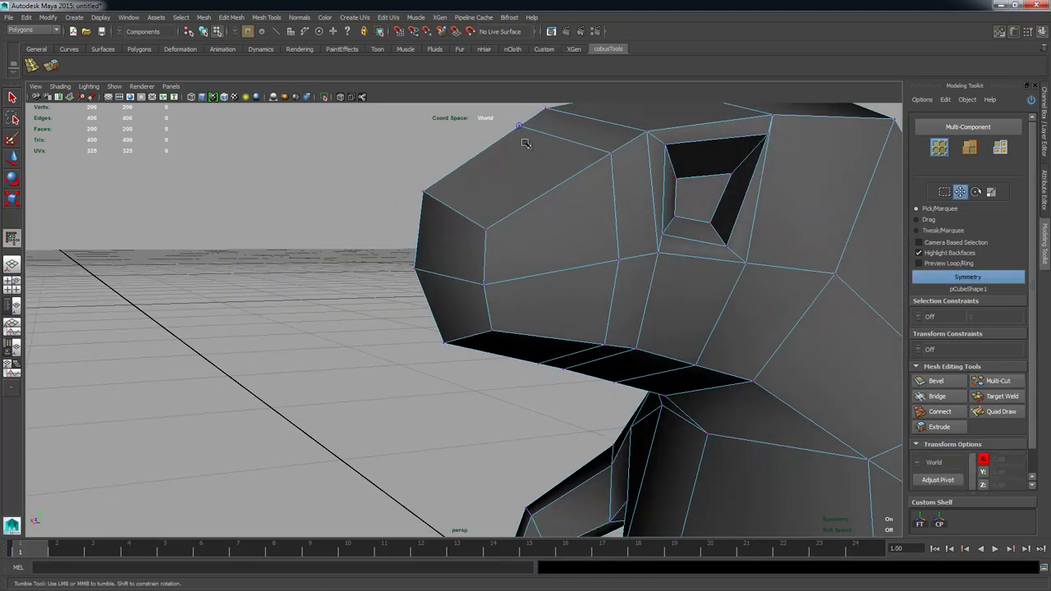
Step: Move the new loop's top vertices forward toward the nose tip and undo the last shift of the centre vertex
click(521, 130)
shift+click(608, 154)
alt+drag(606, 154, 507, 197)
alt+right_drag(506, 197, 535, 223)
alt+drag(535, 223, 474, 221)
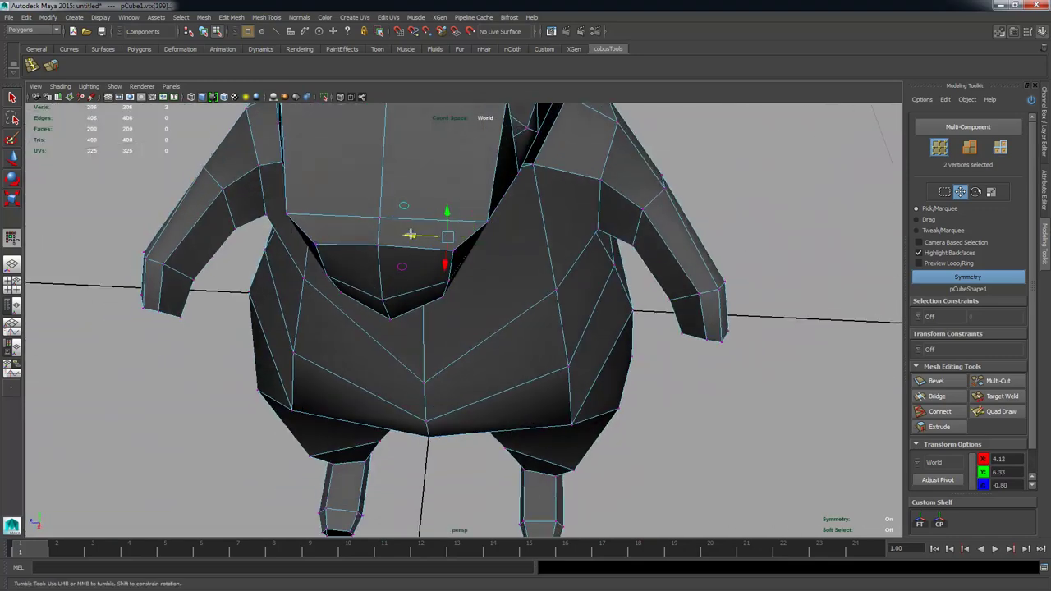
drag(450, 222, 317, 181)
alt+drag(439, 183, 493, 195)
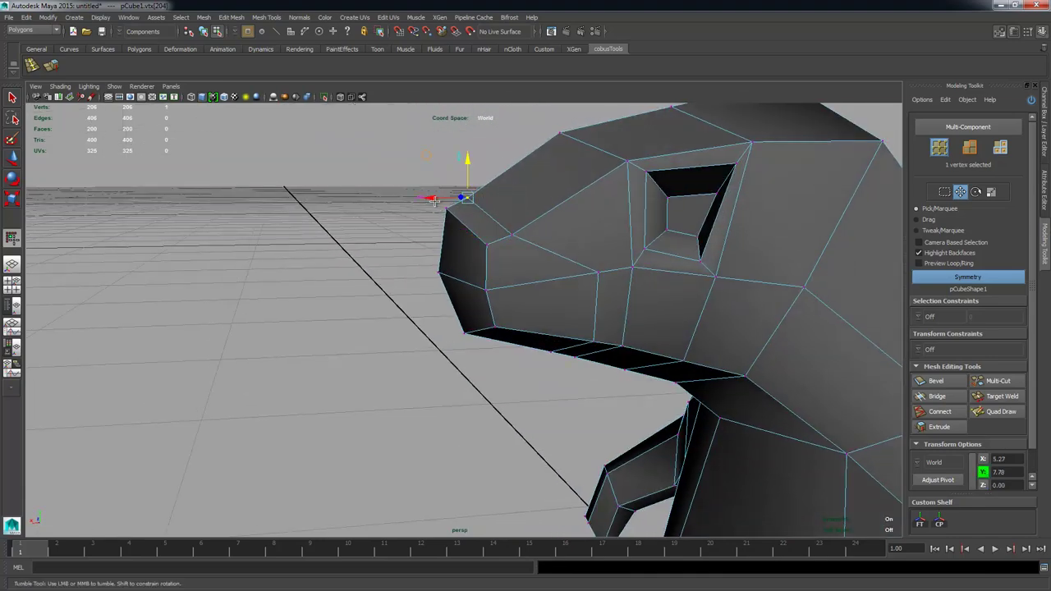
key(ctrl+z)
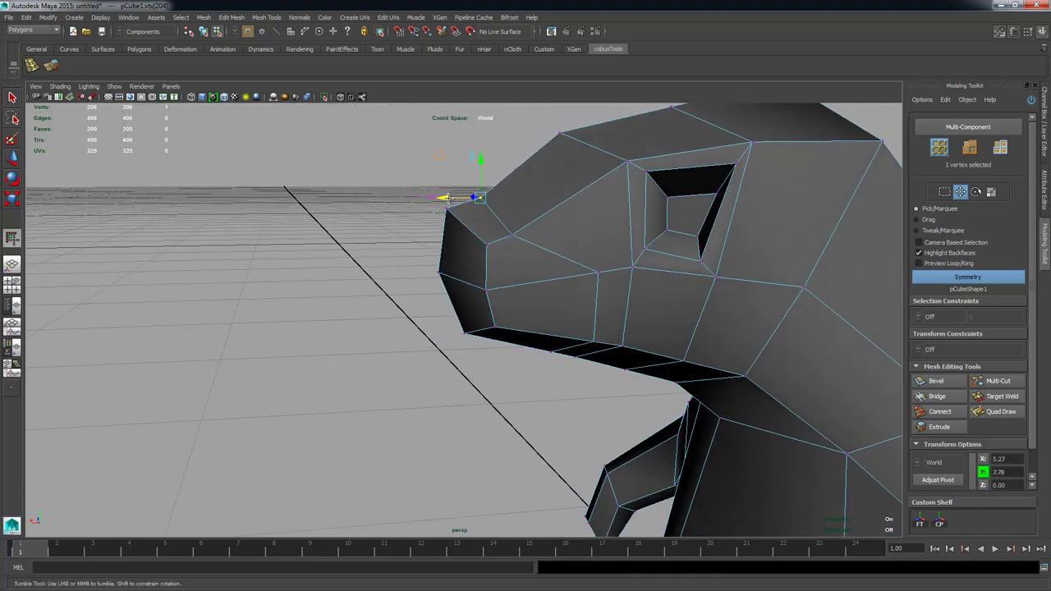
Step: Select the mouth-line edges across the front and both sides of the snout and detach them to split the mesh
alt+drag(481, 159, 433, 285)
click(411, 326)
alt+drag(415, 328, 373, 291)
alt+right_drag(373, 290, 412, 250)
click(412, 248)
alt+drag(411, 249, 387, 279)
alt+drag(289, 275, 292, 273)
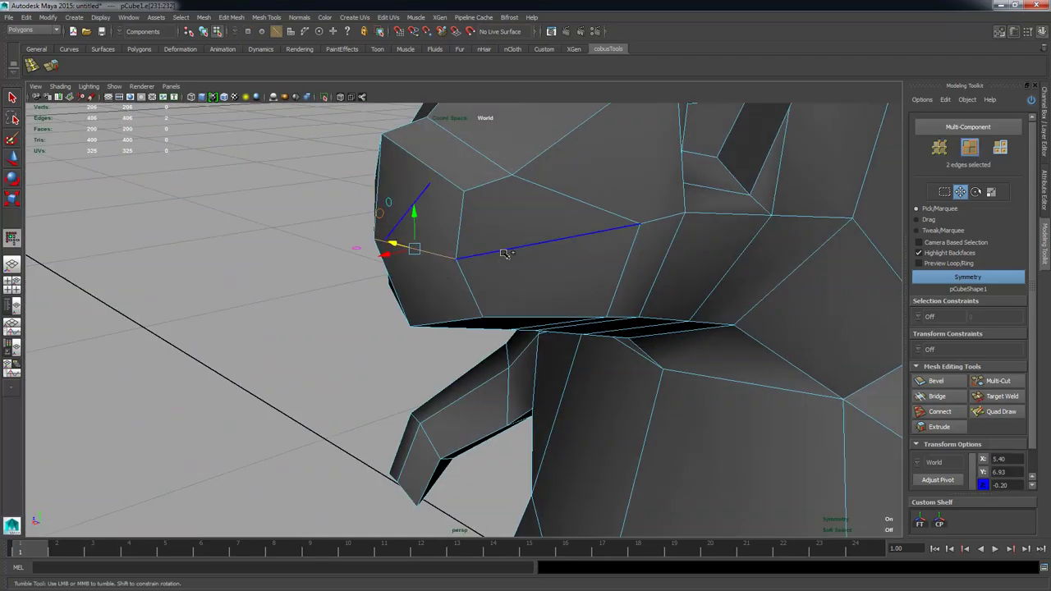
shift+click(504, 251)
alt+drag(506, 251, 664, 220)
mouse_move(582, 267)
alt+mouse_down()
mouse_move(714, 281)
mouse_move(563, 258)
alt+mouse_up()
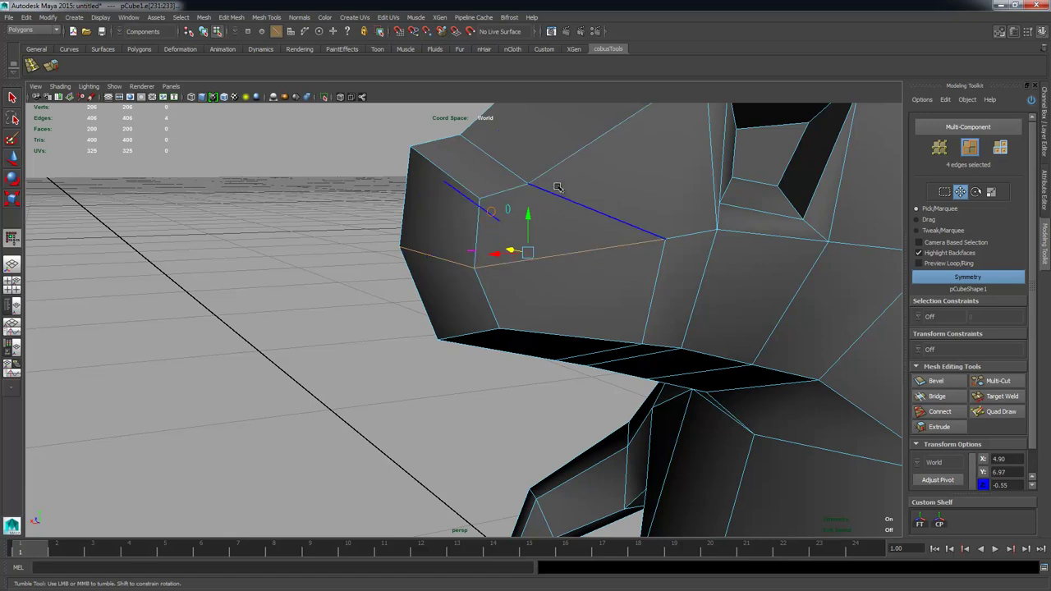
mouse_move(489, 262)
alt+mouse_down()
mouse_move(460, 246)
mouse_move(497, 231)
mouse_move(492, 270)
alt+mouse_up()
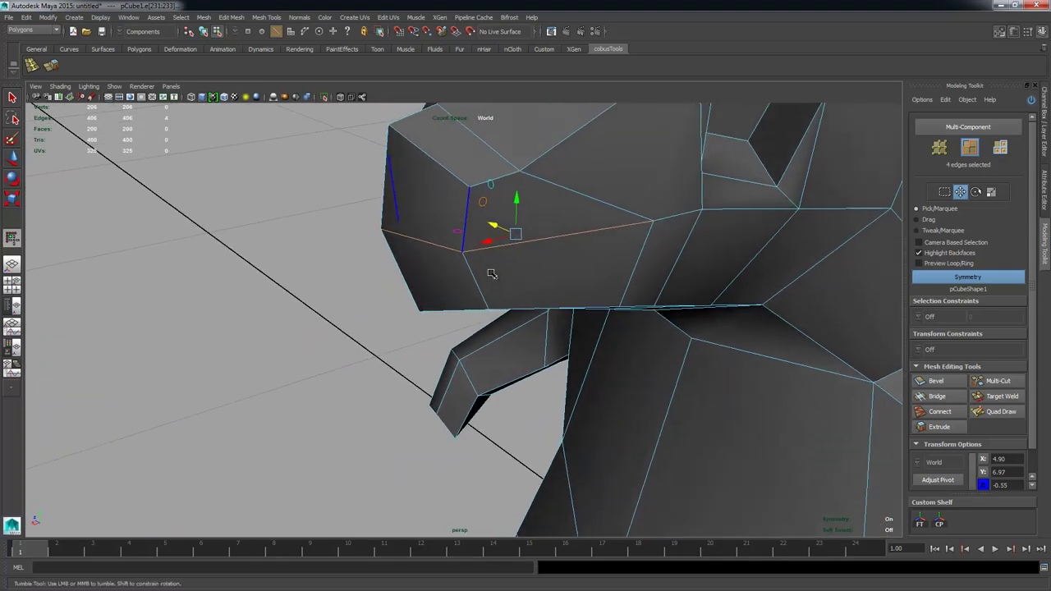
click(233, 18)
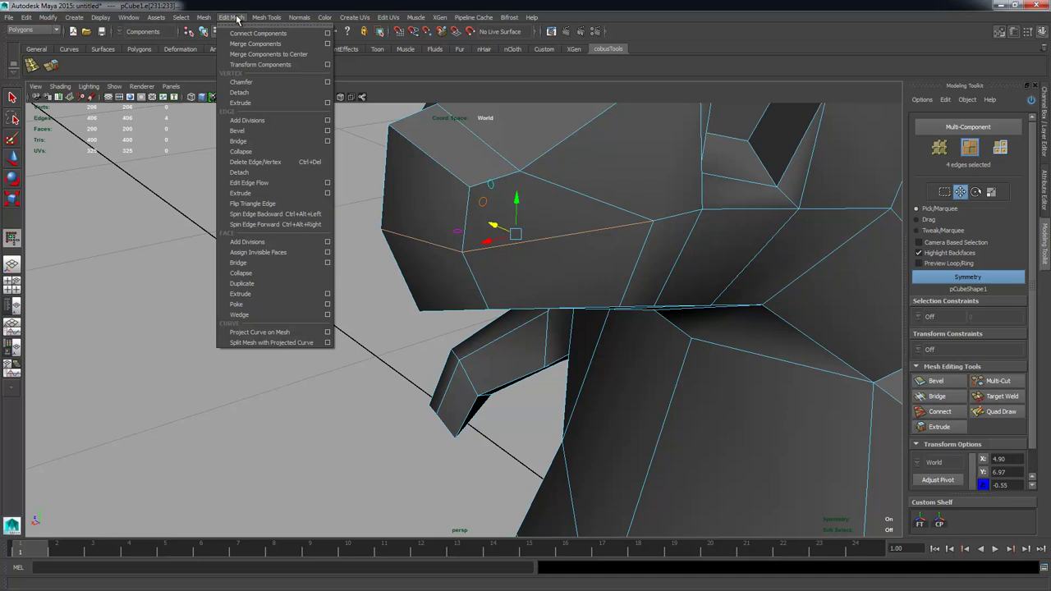
mouse_move(201, 18)
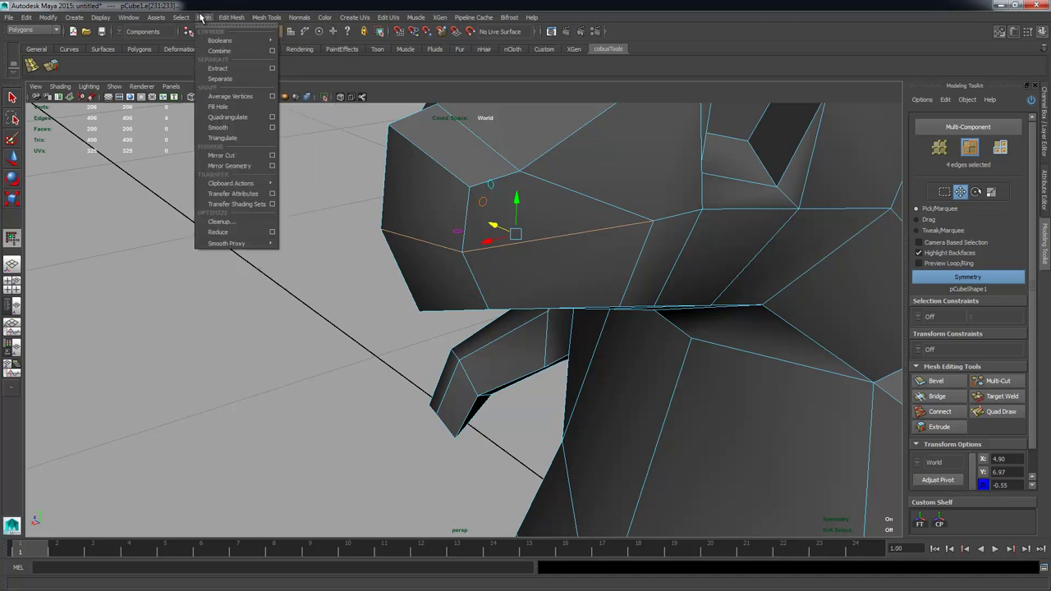
mouse_move(244, 22)
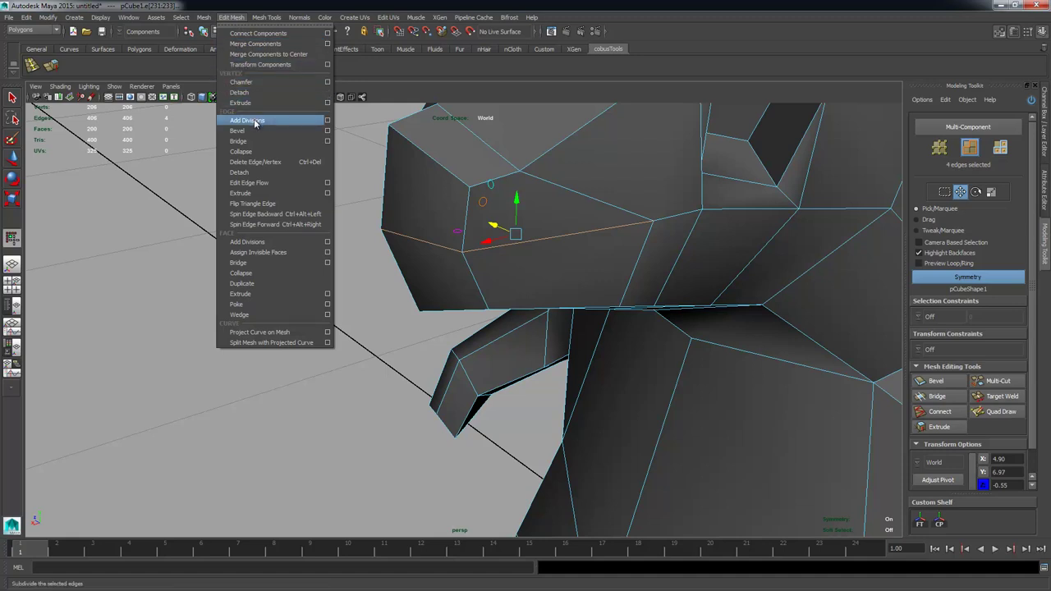
click(245, 174)
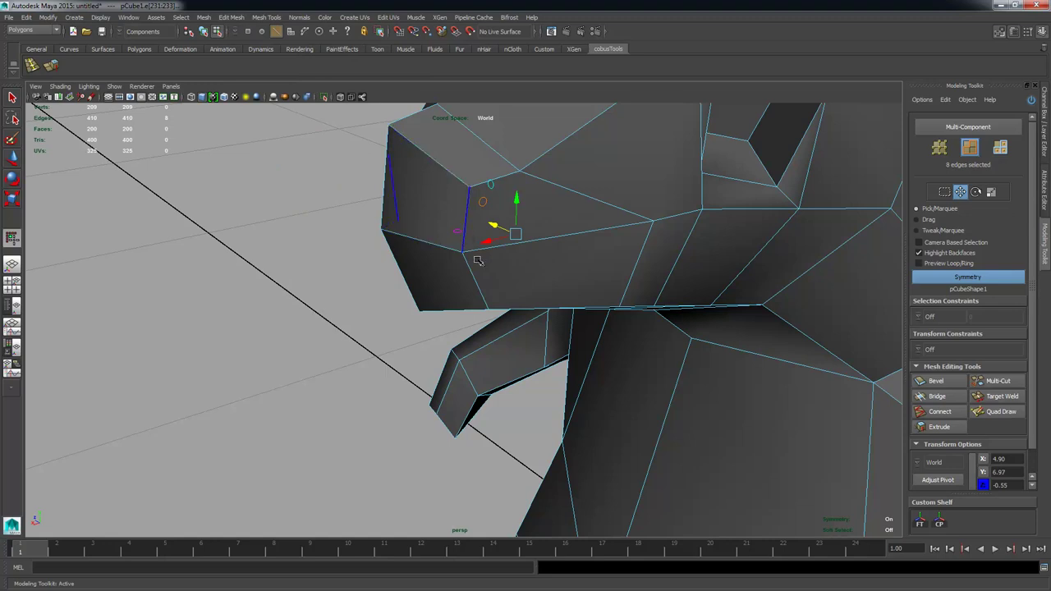
Step: Try lowering the front faces below the mouth line to open the split in the snout
alt+drag(450, 237, 503, 249)
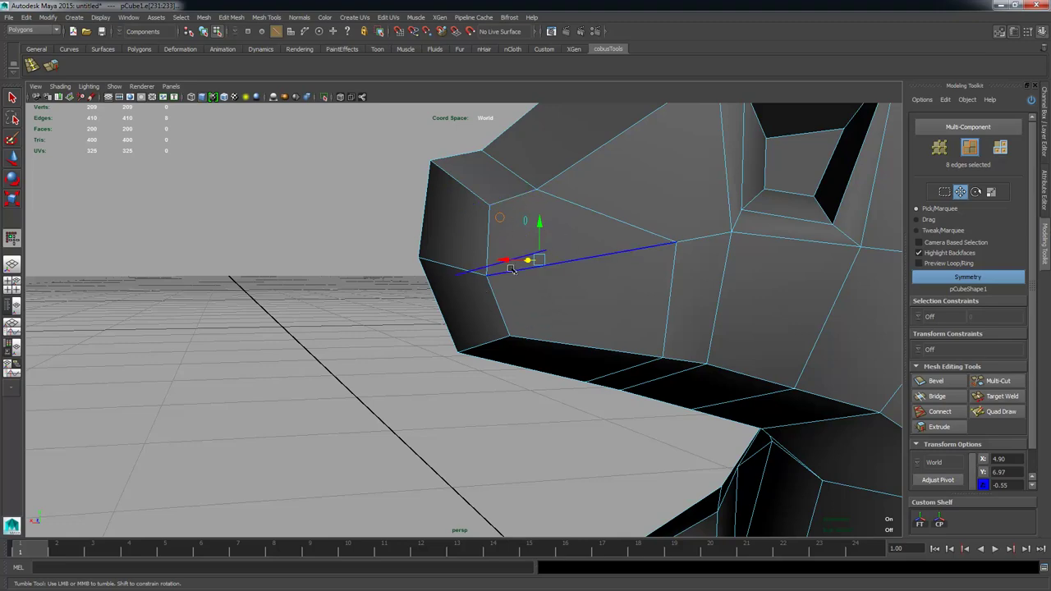
alt+drag(510, 269, 399, 291)
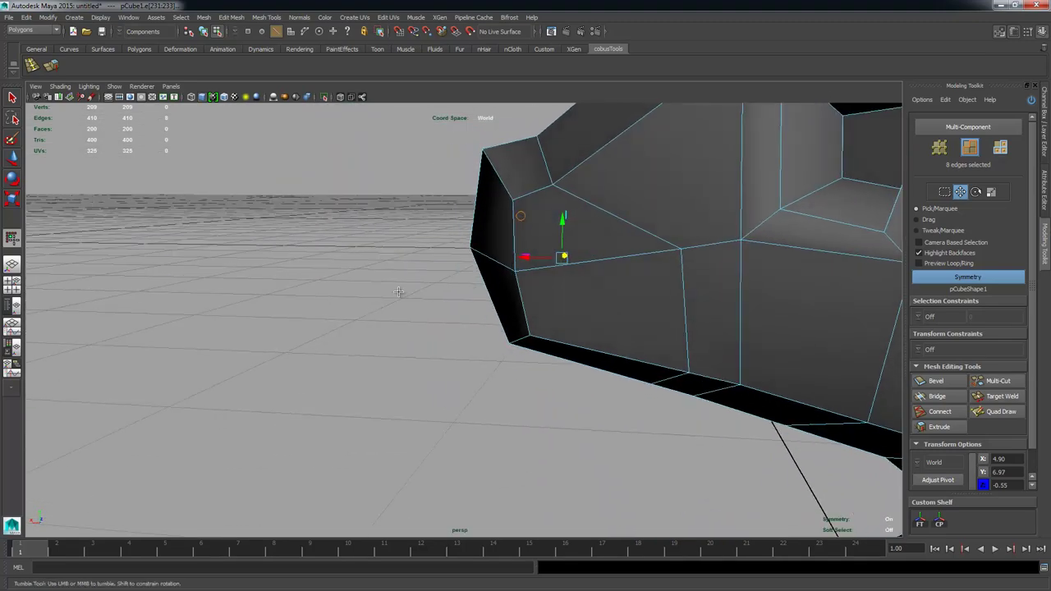
alt+drag(465, 314, 537, 241)
alt+middle_drag(540, 291, 509, 243)
right_click(465, 252)
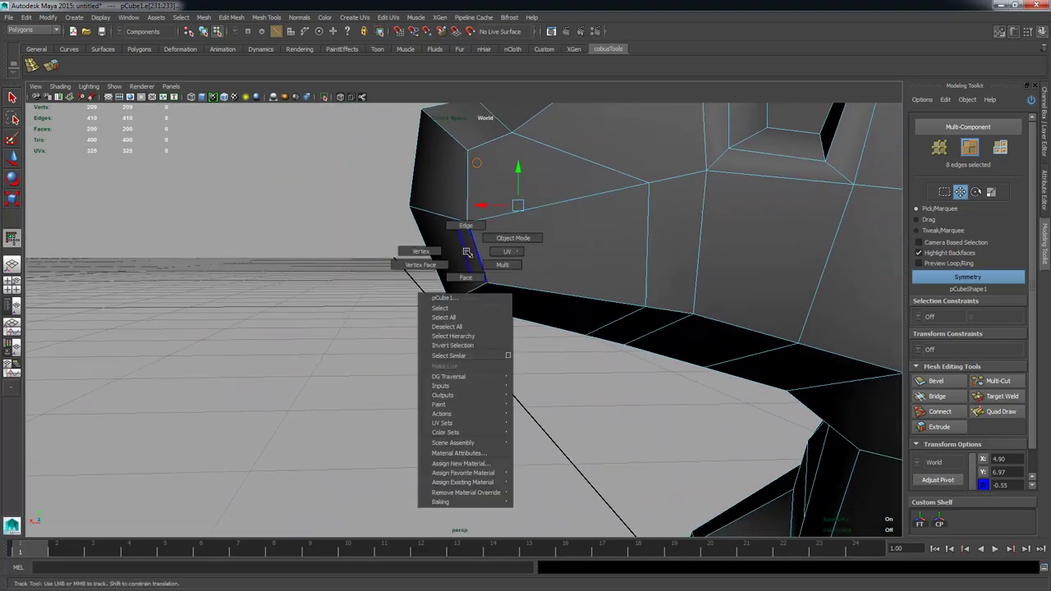
right_drag(467, 252, 466, 276)
click(463, 268)
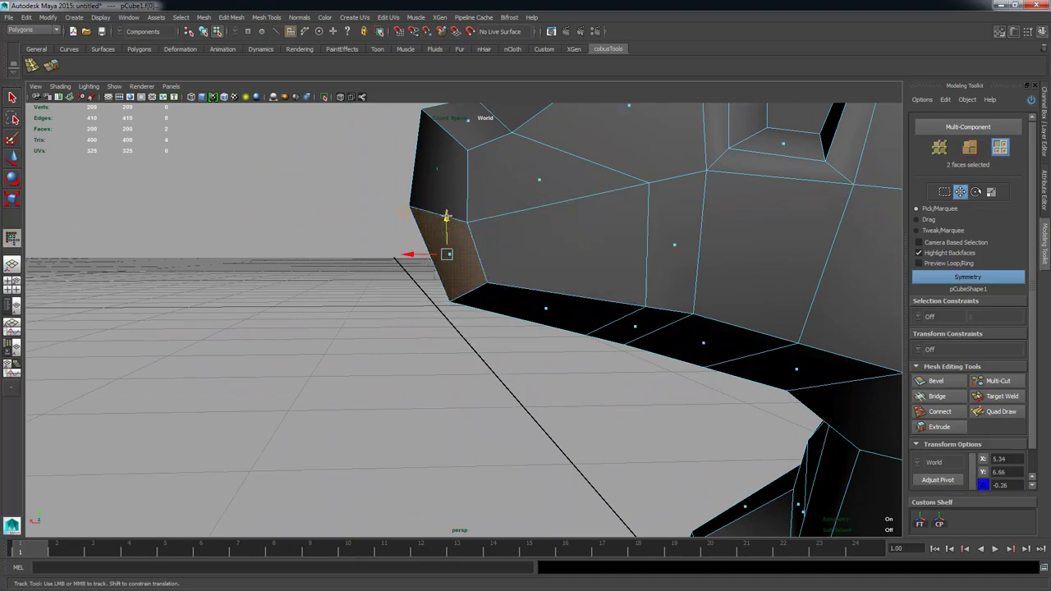
mouse_move(443, 262)
alt+mouse_down()
mouse_move(647, 278)
mouse_move(698, 302)
mouse_move(739, 256)
mouse_move(575, 233)
mouse_move(443, 263)
alt+mouse_up()
alt+right_drag(443, 262, 449, 262)
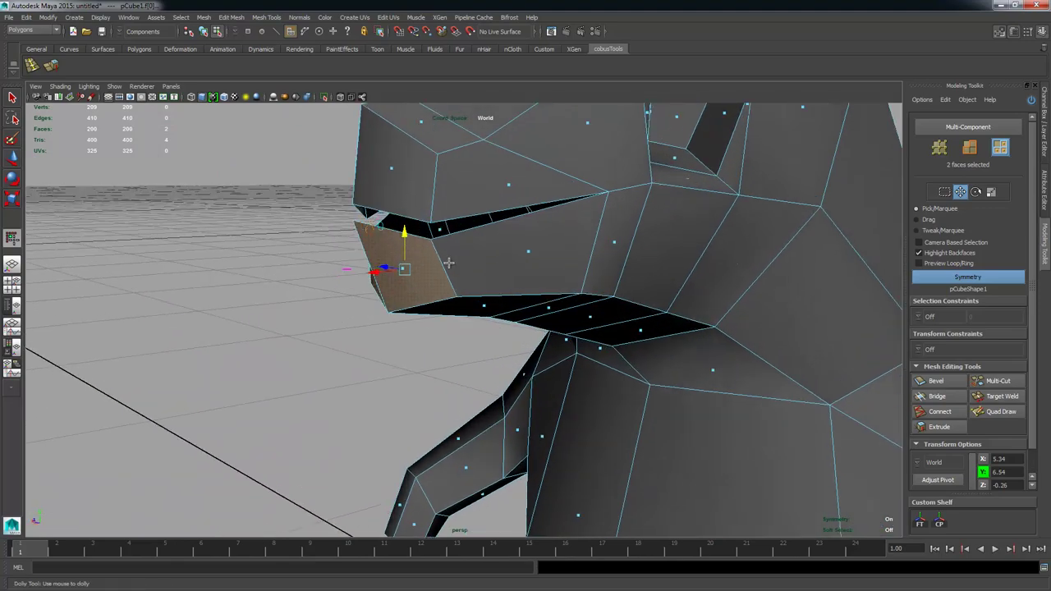
alt+drag(449, 262, 477, 261)
alt+right_drag(476, 260, 608, 263)
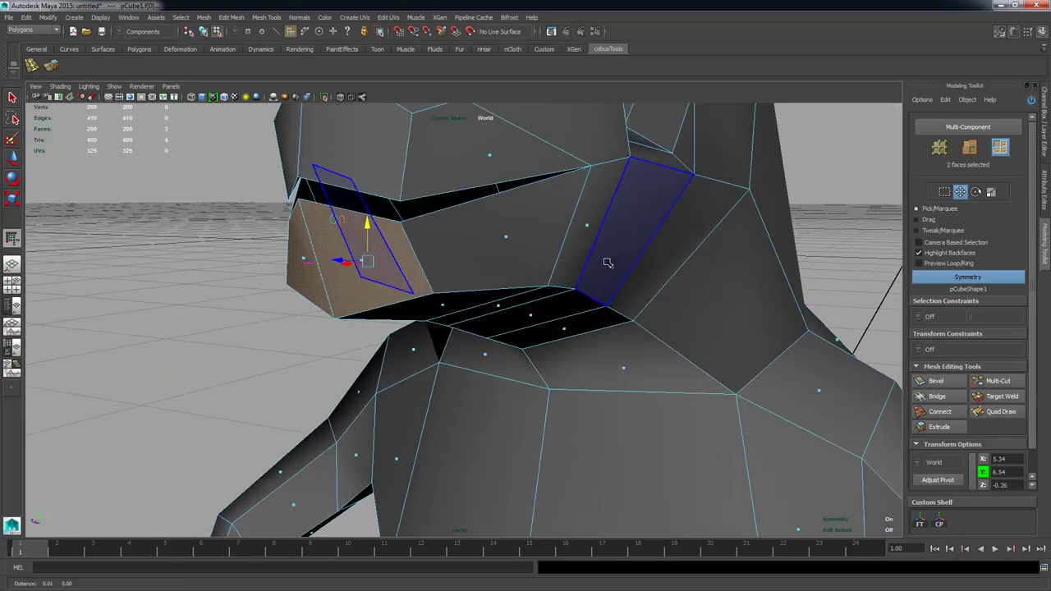
alt+drag(608, 263, 470, 195)
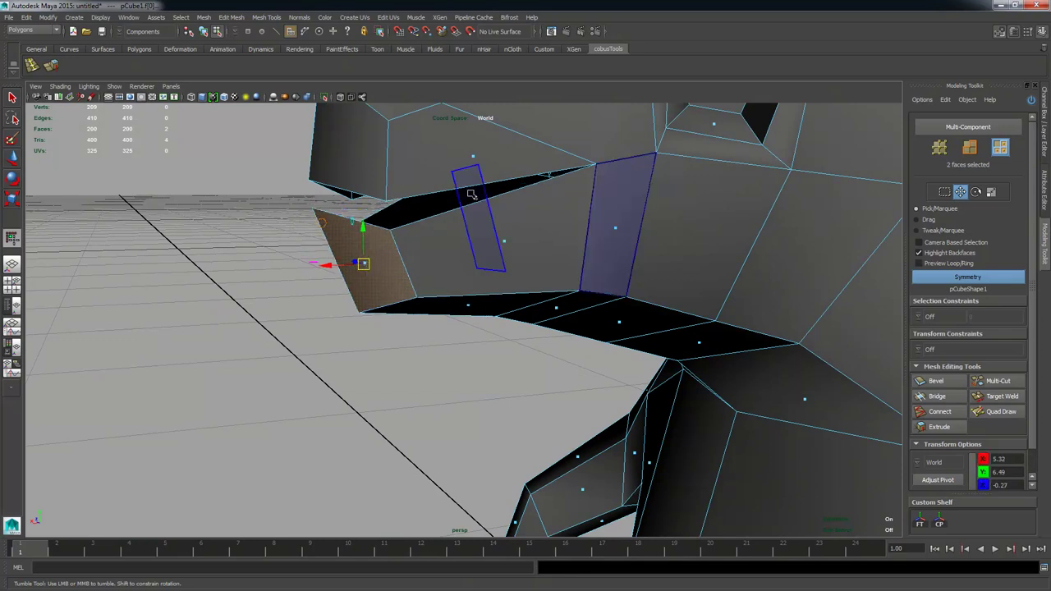
Step: Select the border edges of the upper and lower lips, and undo back through the lowering of the front faces
click(479, 187)
double_click(476, 183)
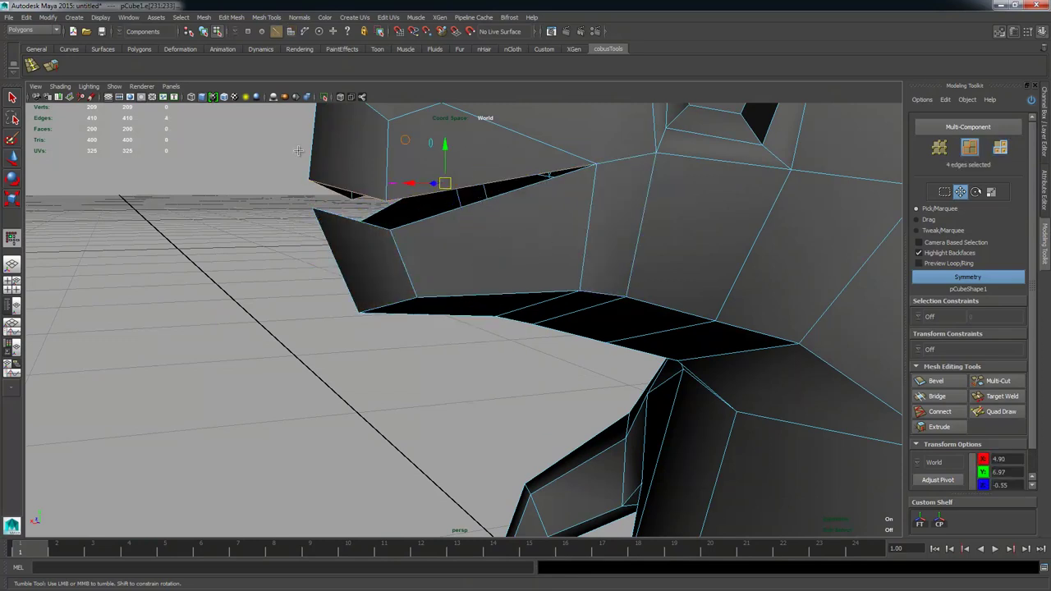
shift+double_click(446, 222)
alt+drag(385, 251, 477, 247)
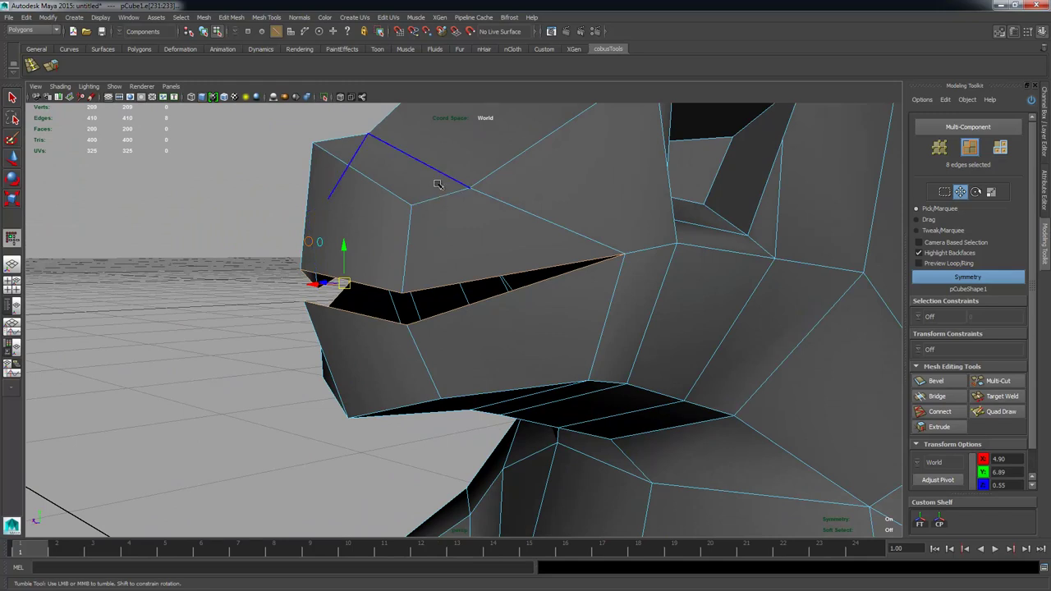
alt+right_drag(405, 239, 464, 269)
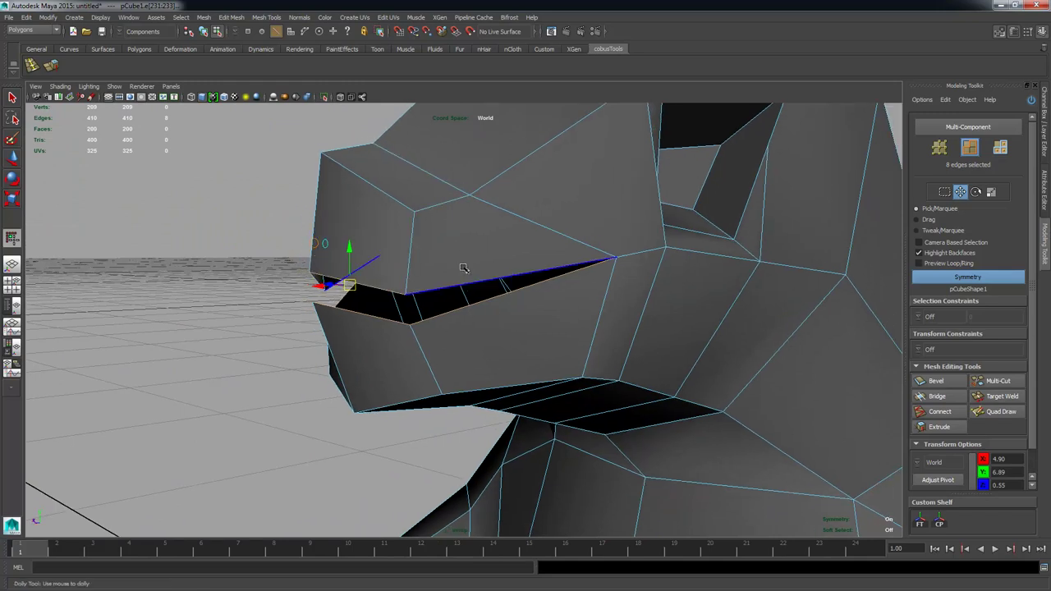
key(ctrl+z)
key(ctrl+z)
key(ctrl+z)
key(ctrl+z)
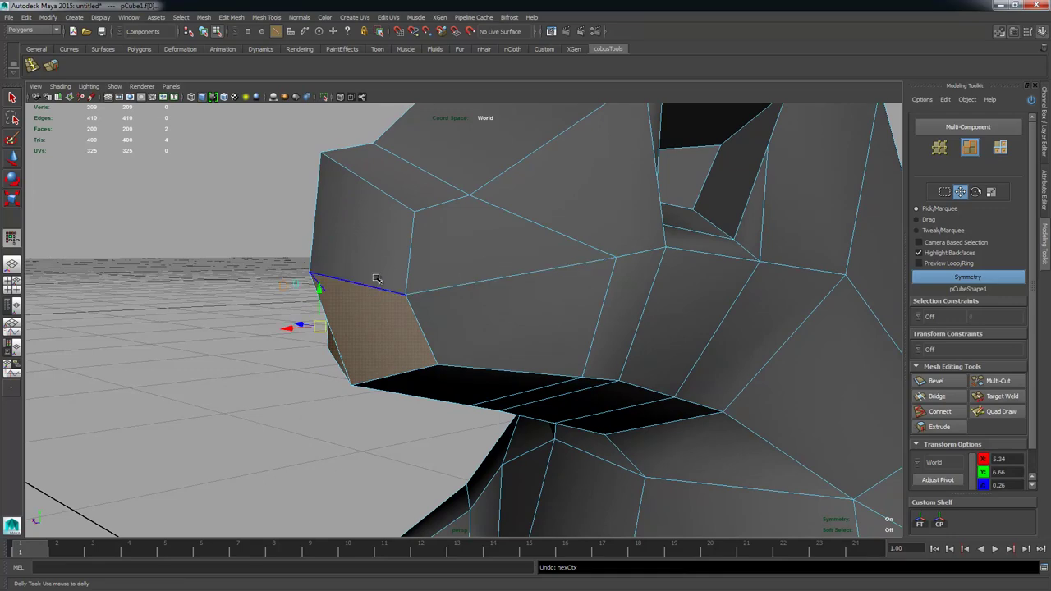
Step: Reselect the edges along the front and sides of the mouth line and apply Detach to them again
click(437, 286)
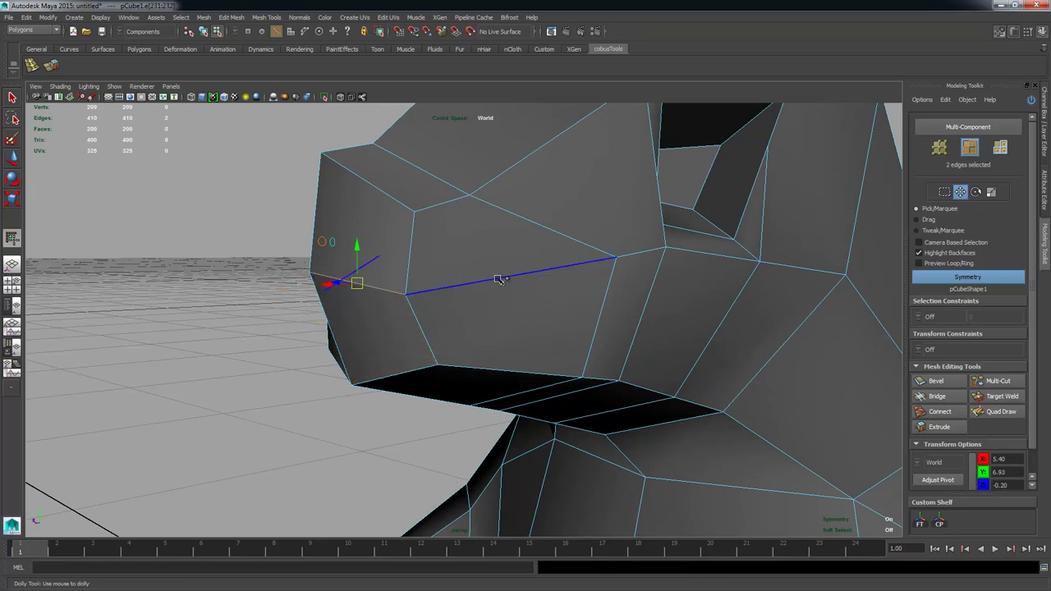
shift+click(496, 286)
alt+drag(495, 286, 297, 308)
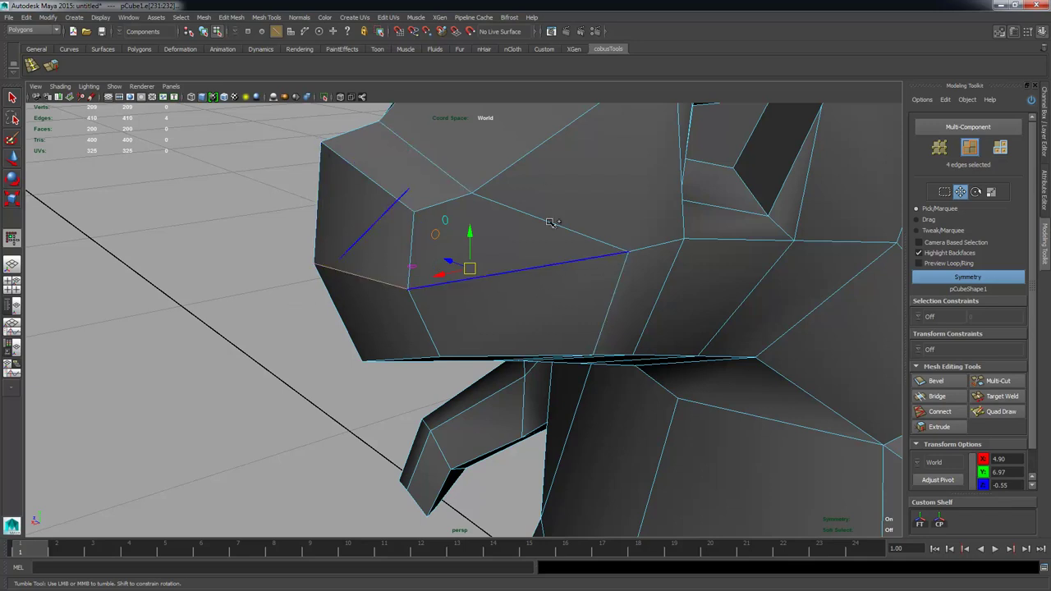
shift+right_click(488, 225)
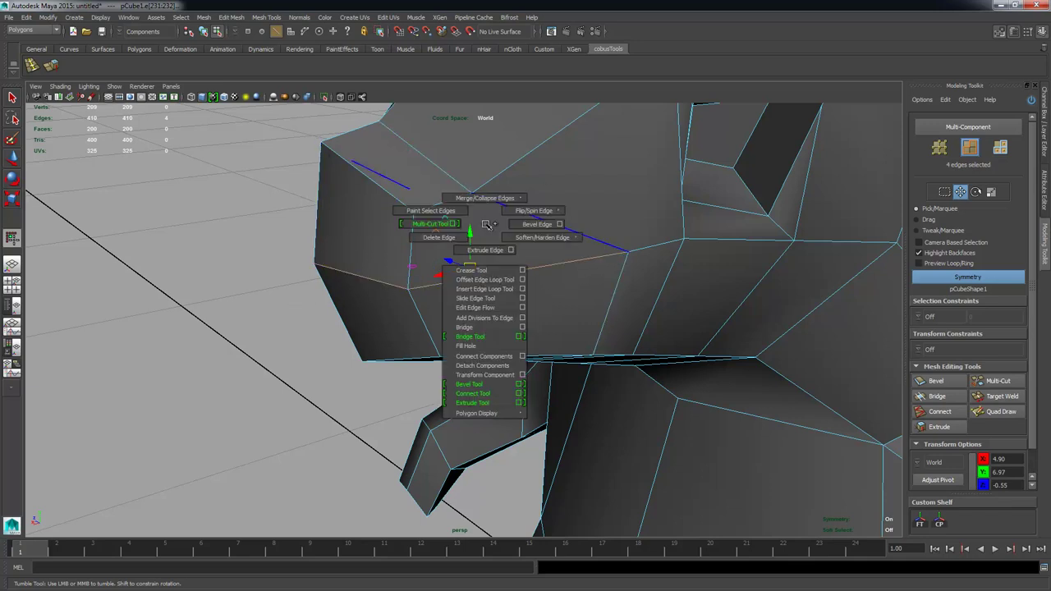
click(464, 367)
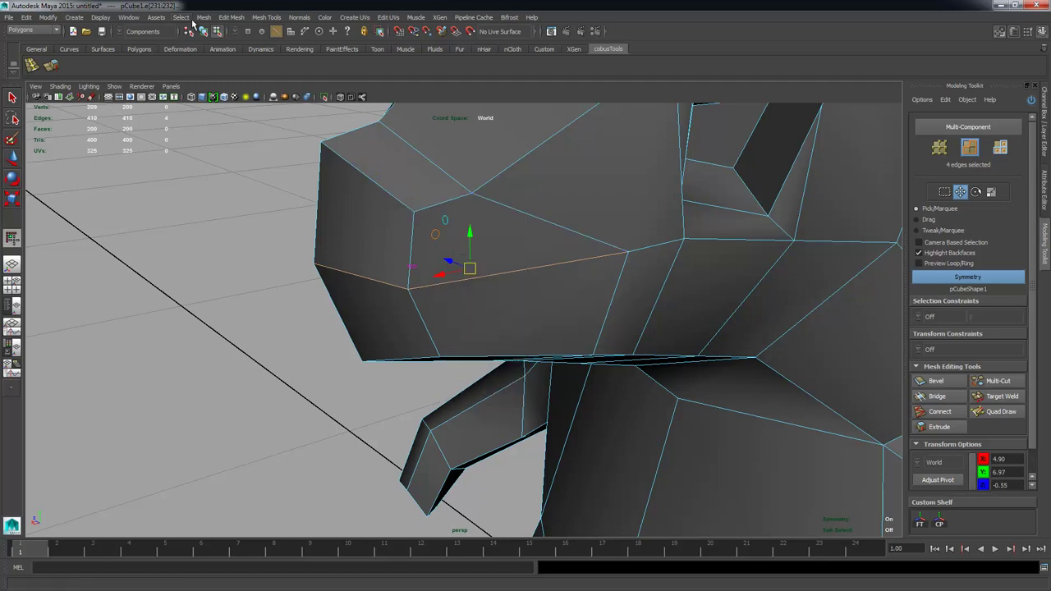
click(230, 17)
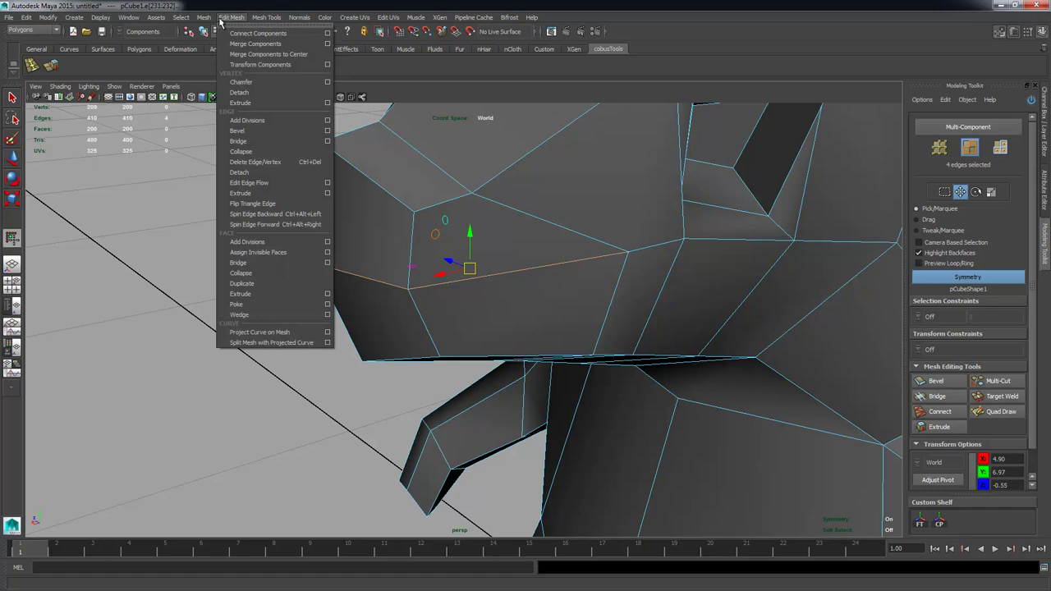
click(257, 174)
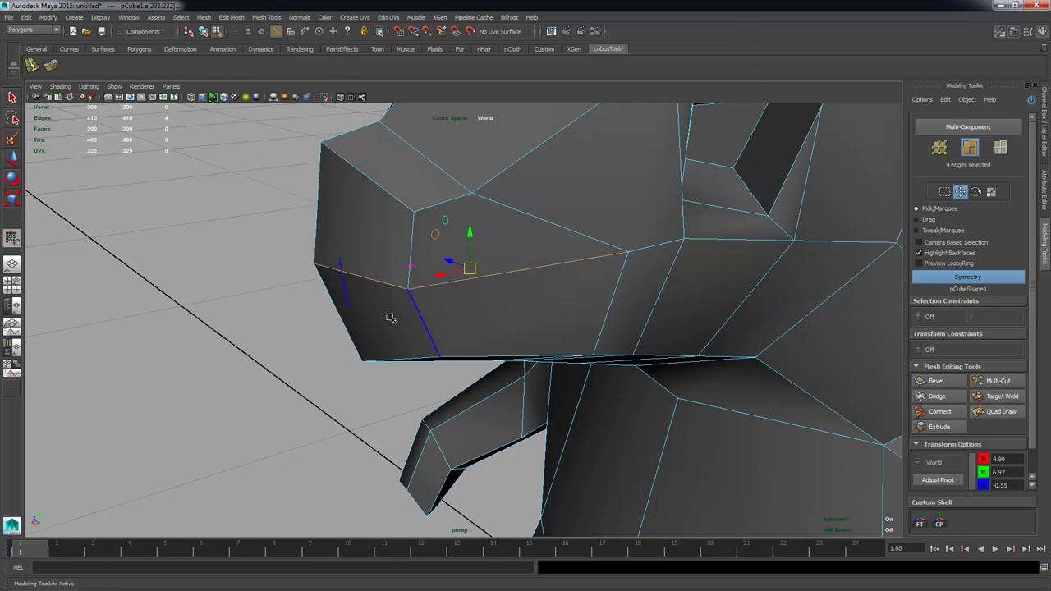
Step: Move the two front faces below the mouth line downward to open the mouth
key(F11)
click(392, 314)
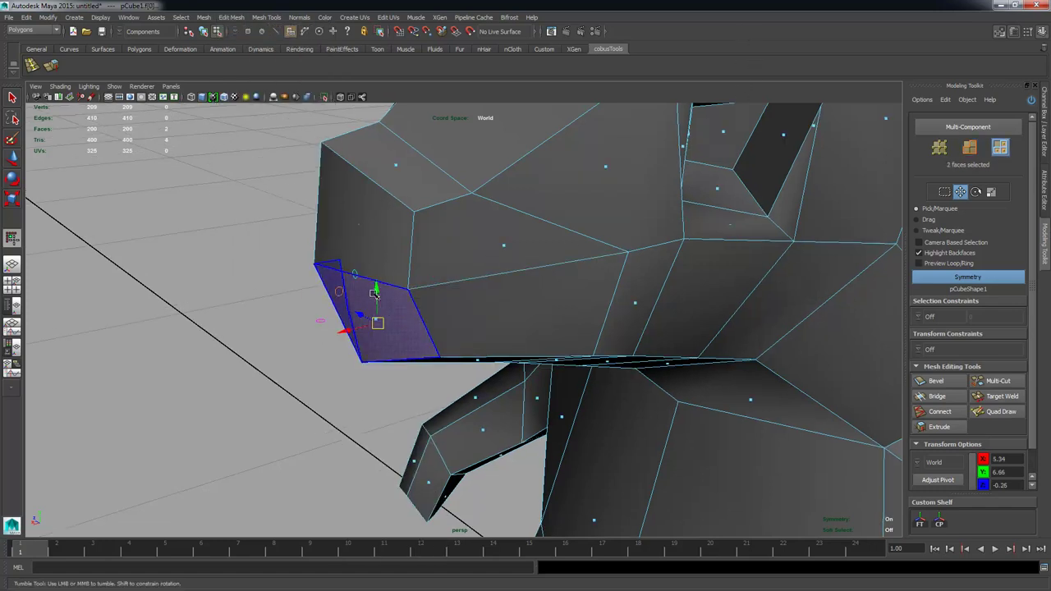
drag(376, 300, 432, 275)
Step: Select the whole border edge loop around the mouth opening and extrude it
right_click(432, 274)
click(432, 249)
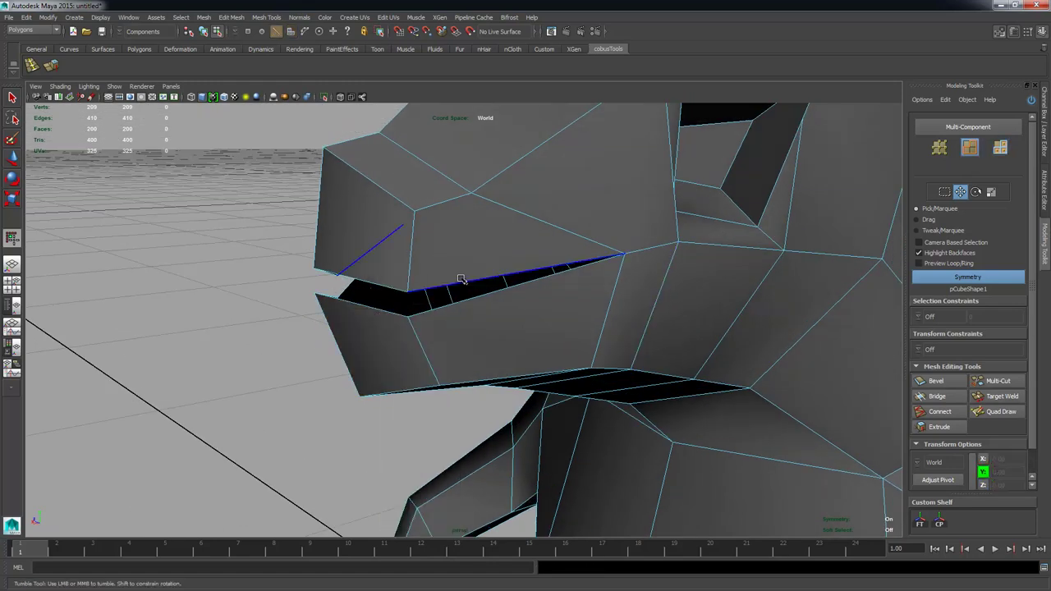
double_click(456, 283)
shift+right_click(453, 296)
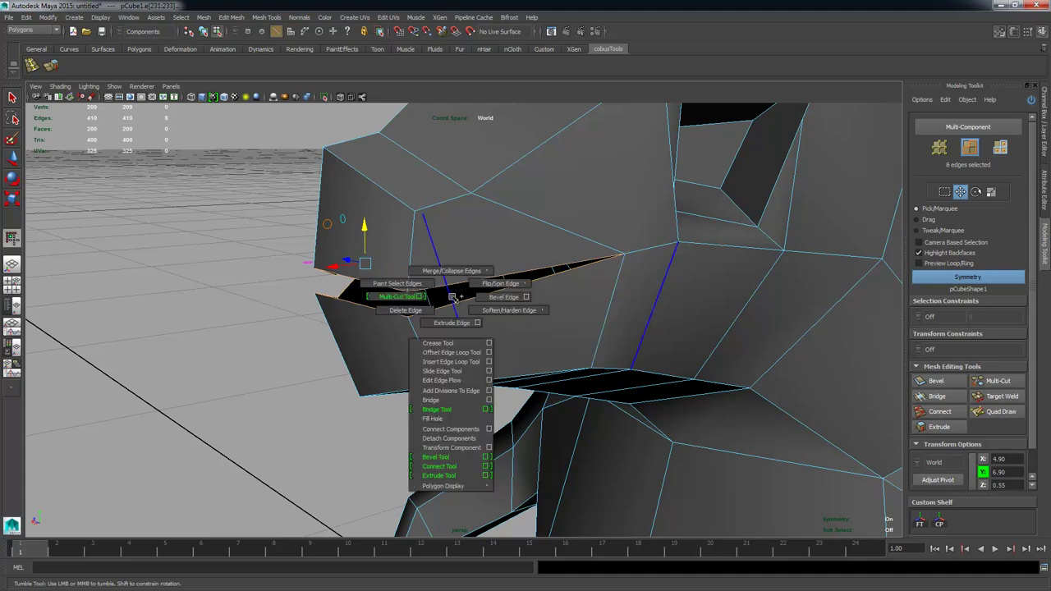
shift+right_drag(453, 296, 449, 324)
Step: Move the centre vertex of the upper lip's extruded edge back into the mouth to about X 5.31
alt+drag(449, 324, 345, 243)
alt+right_drag(349, 244, 409, 263)
right_drag(272, 155, 230, 155)
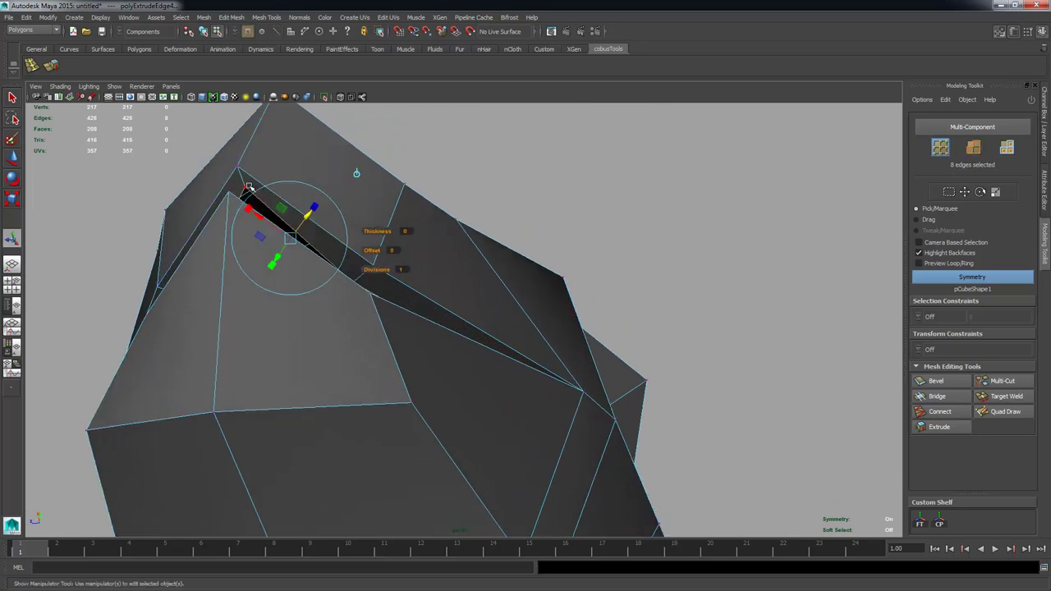
click(245, 186)
key(w)
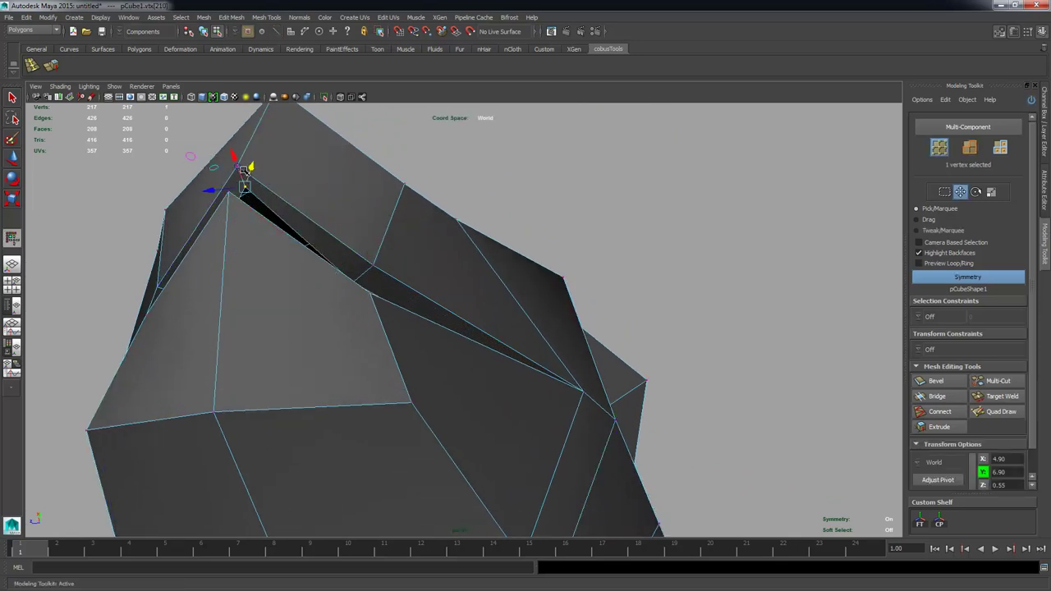
drag(244, 170, 254, 207)
alt+drag(254, 207, 234, 281)
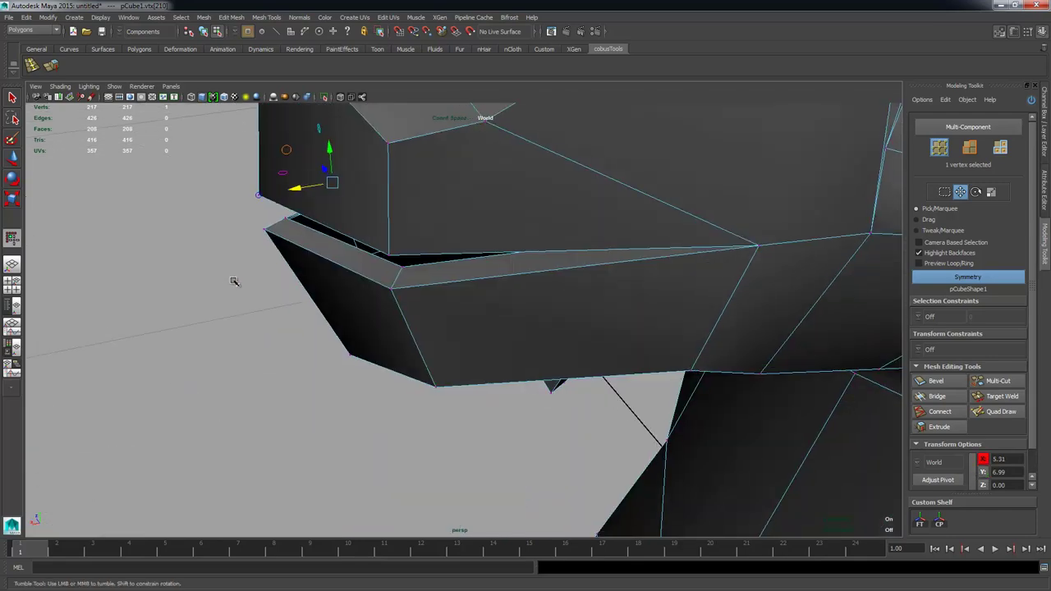
Step: Move the centre vertex of the lower lip's extruded edge inward and down to about X 5.41, Y 6.85
click(287, 218)
drag(247, 223, 271, 219)
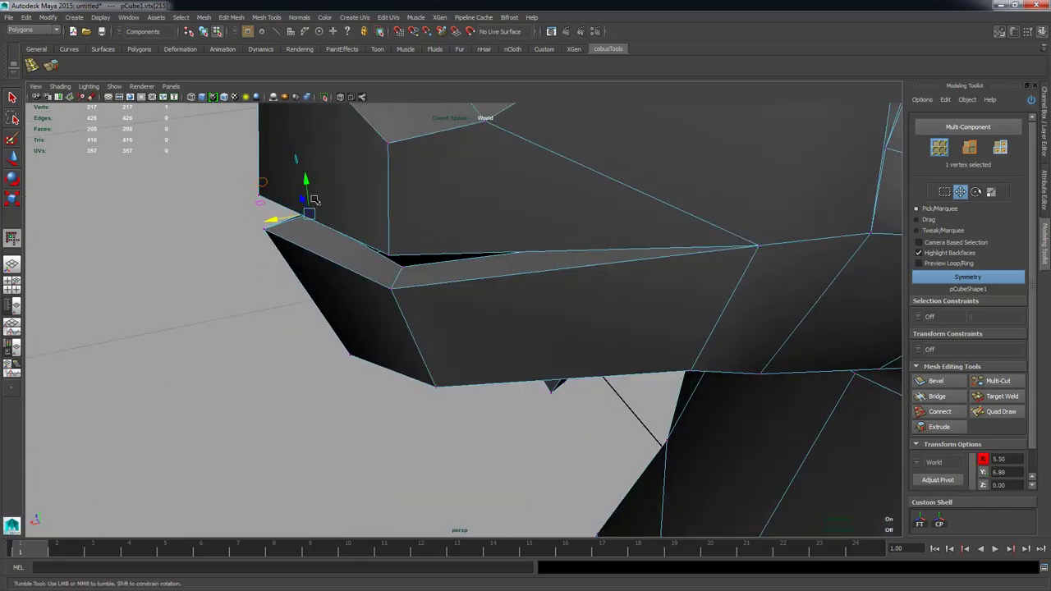
drag(307, 184, 307, 189)
alt+drag(265, 243, 340, 222)
alt+middle_drag(340, 222, 198, 262)
alt+drag(198, 262, 261, 235)
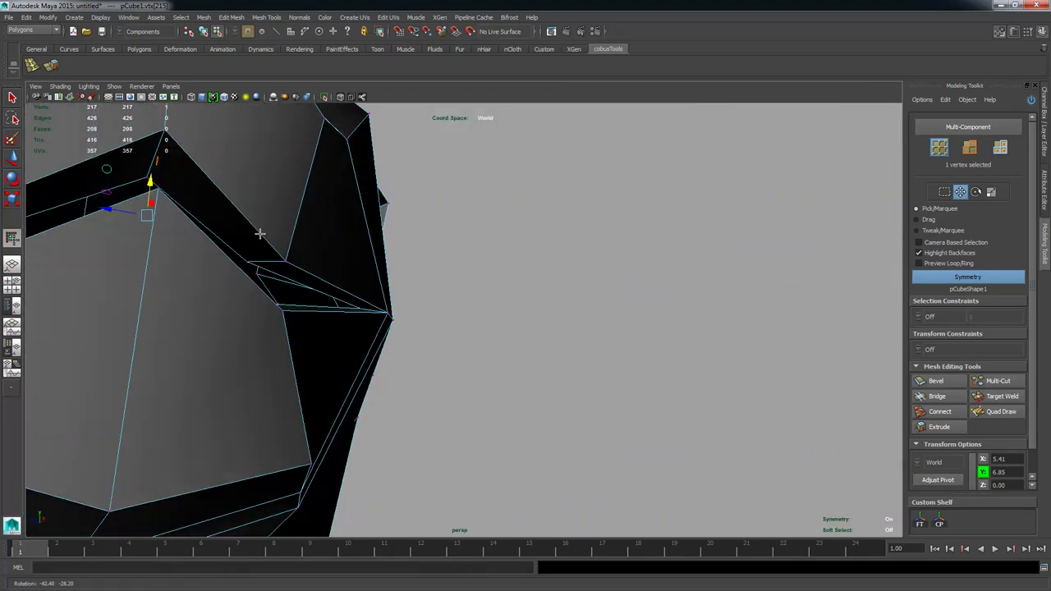
Step: Move the extruded vertices at both mouth corners inward along Z, placing the selected corner at about Z -0.84
alt+right_drag(261, 235, 326, 308)
click(329, 304)
drag(295, 302, 164, 310)
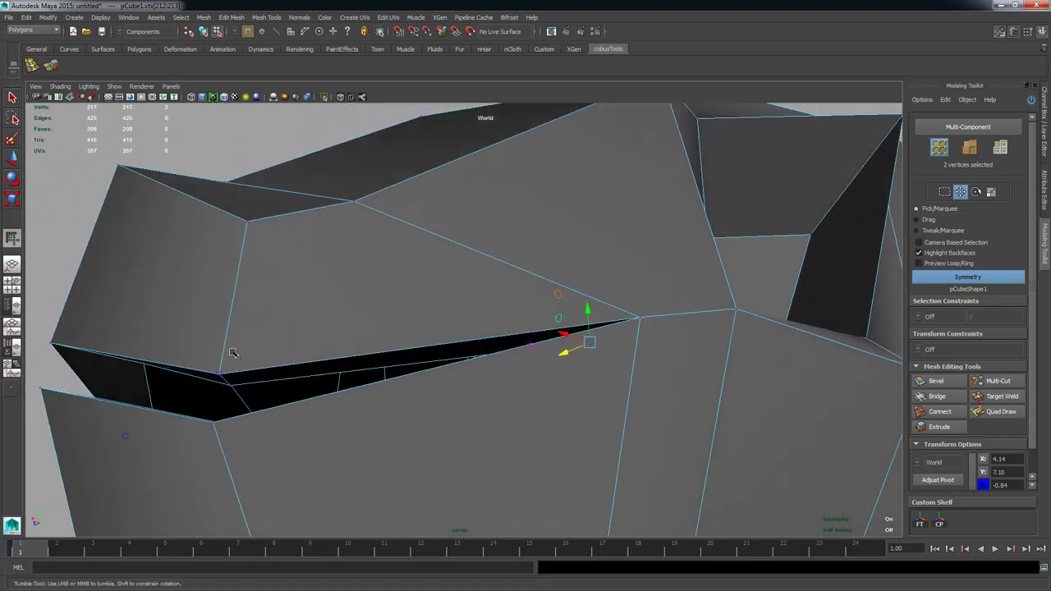
Step: Select the mouth opening's inner border edge loop and extrude it deeper to form the inside walls of the lips
alt+drag(287, 374, 301, 293)
double_click(317, 369)
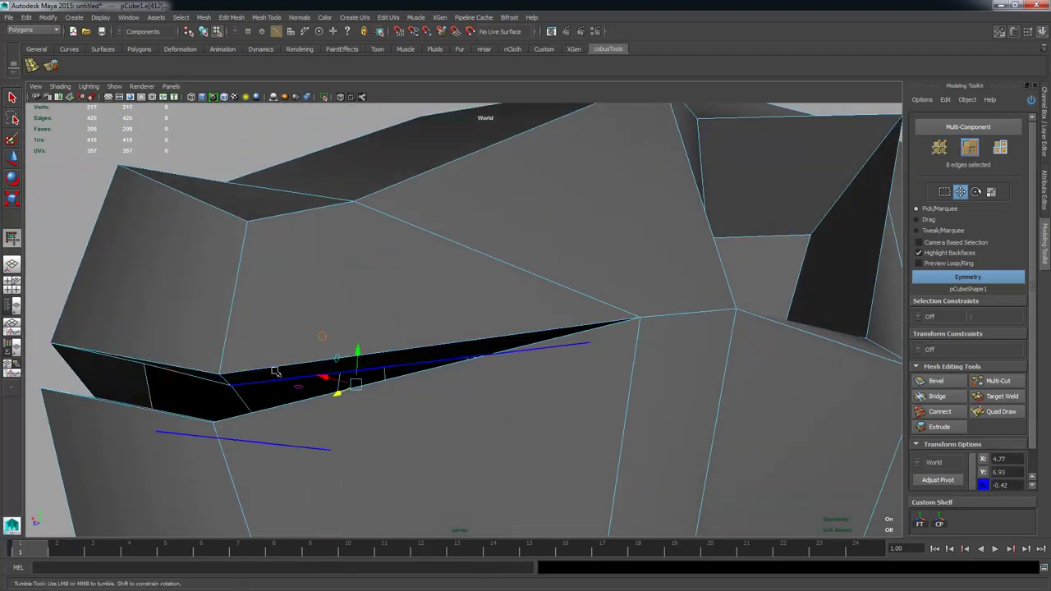
alt+drag(277, 369, 436, 366)
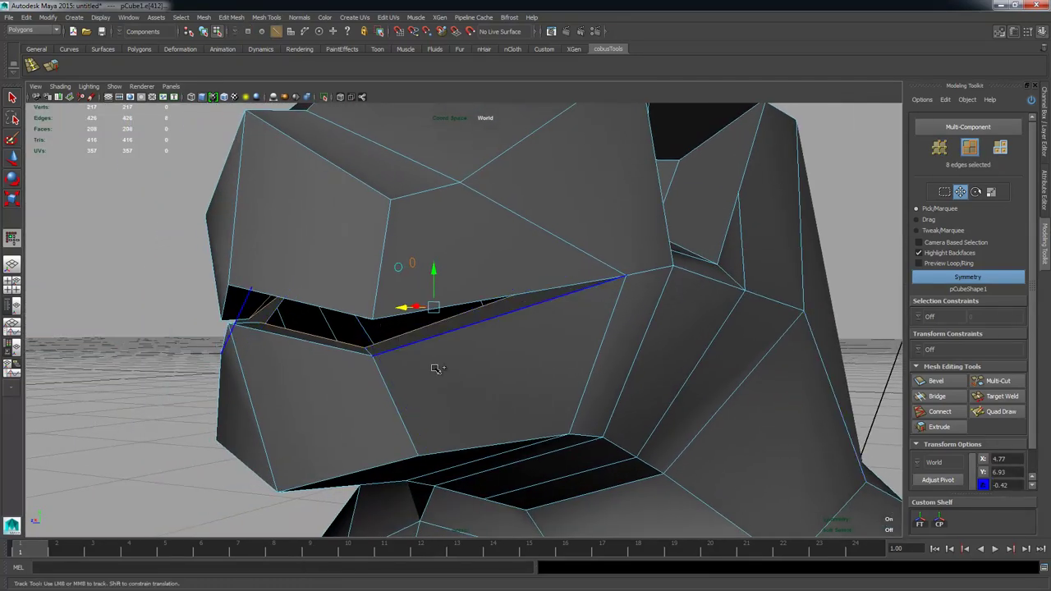
shift+right_drag(436, 367, 437, 392)
alt+drag(418, 369, 389, 359)
alt+right_drag(389, 358, 521, 396)
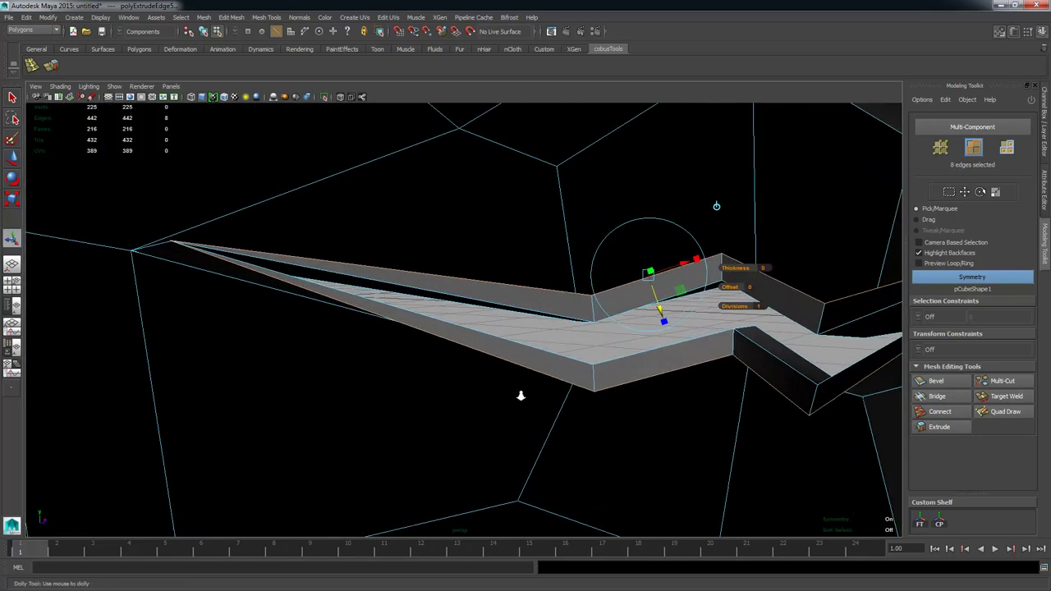
alt+drag(520, 396, 668, 246)
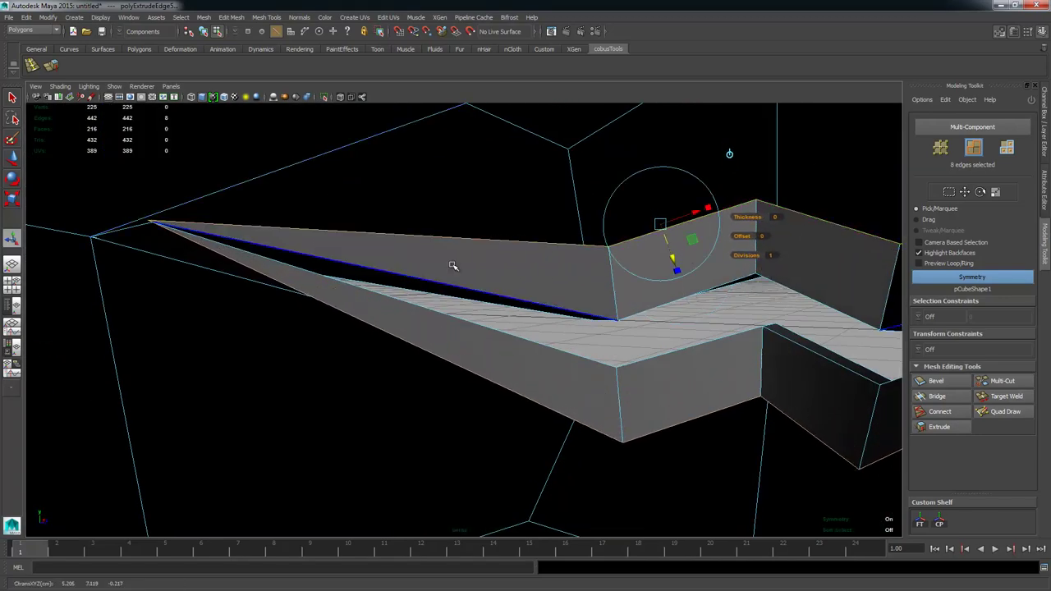
alt+drag(453, 263, 312, 303)
alt+right_drag(312, 303, 404, 282)
alt+drag(406, 284, 305, 224)
Step: Extrude the two mirrored faces at the front of the snout and move them forward to form the nose
click(296, 216)
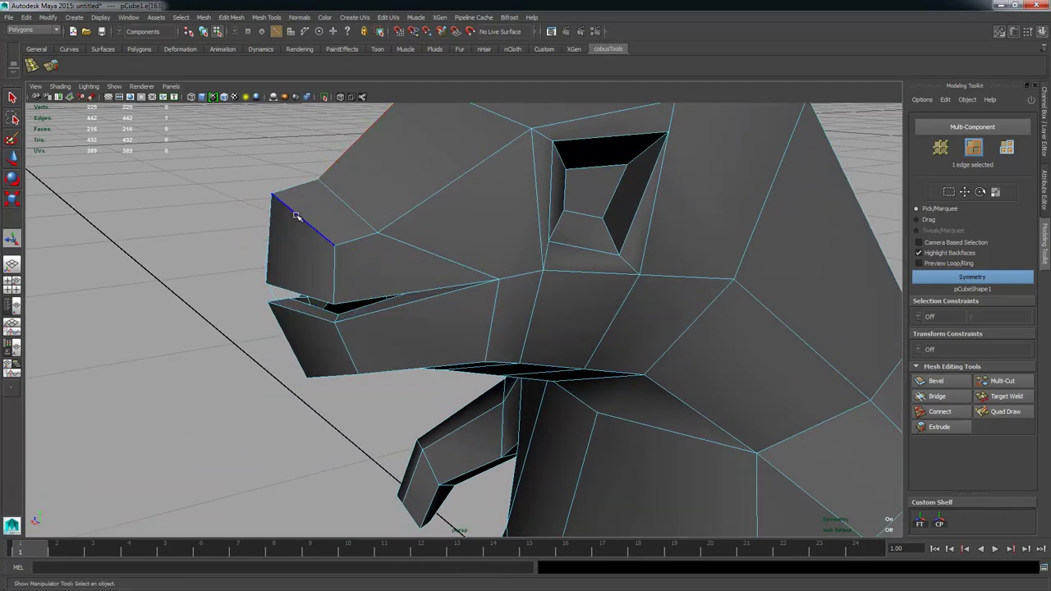
right_drag(296, 216, 296, 238)
click(301, 250)
alt+drag(302, 251, 398, 258)
alt+drag(416, 302, 517, 293)
alt+middle_drag(516, 293, 342, 333)
alt+right_drag(341, 333, 339, 340)
alt+drag(339, 339, 499, 241)
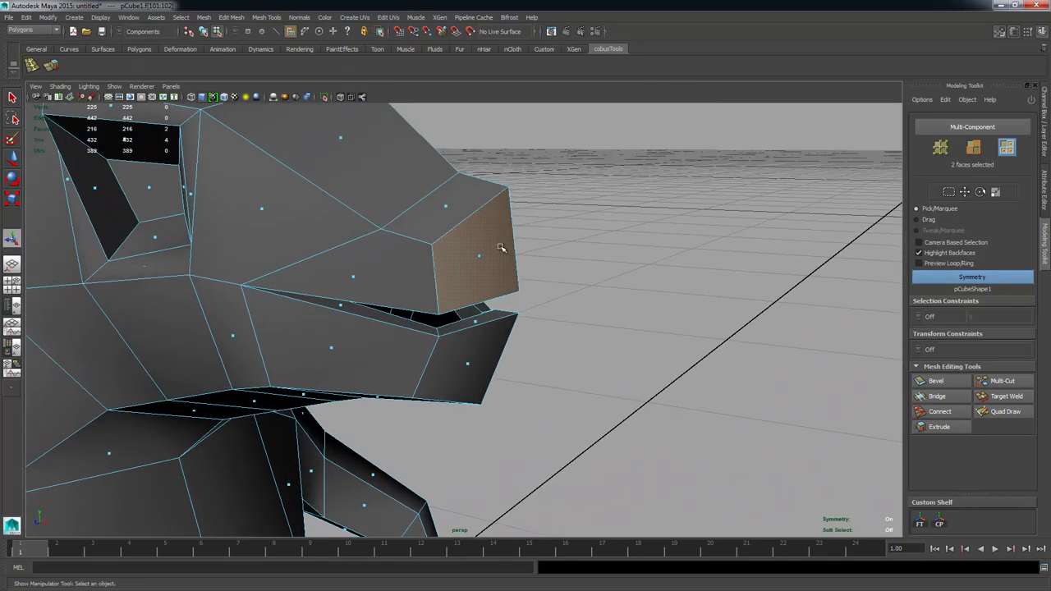
shift+right_drag(500, 241, 503, 276)
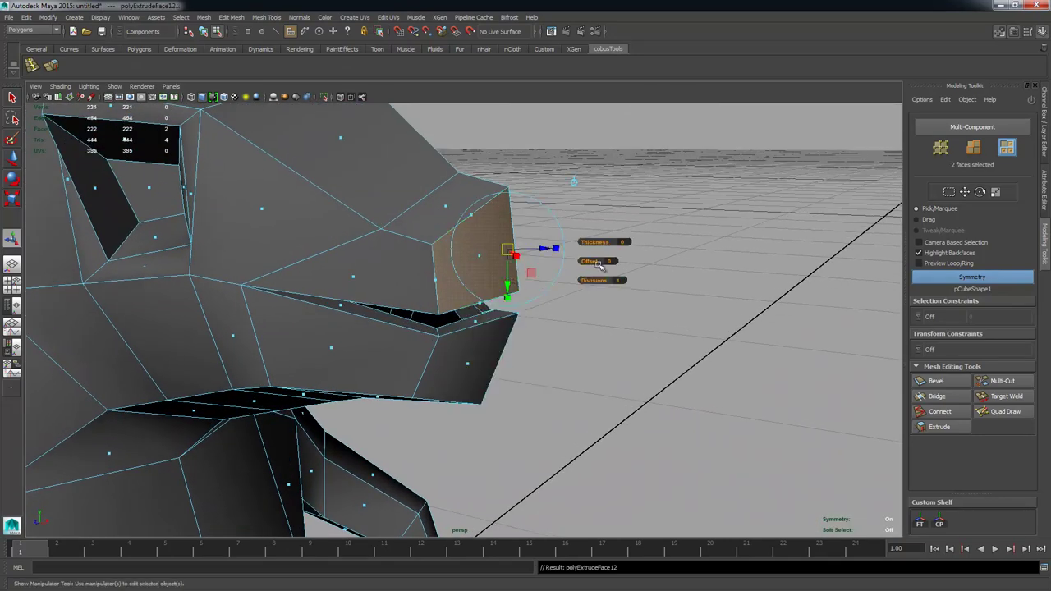
drag(601, 264, 567, 237)
key(w)
click(581, 236)
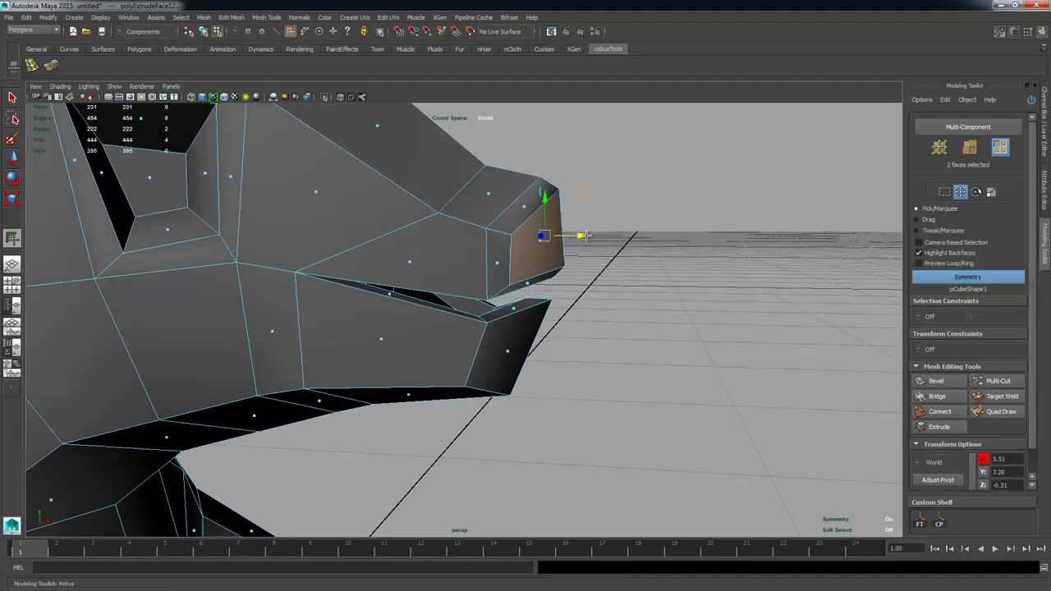
Step: Move the centre vertex at the top of the nose's base back and down to about X 5.33, Y 7.61
right_drag(544, 195, 489, 187)
click(537, 177)
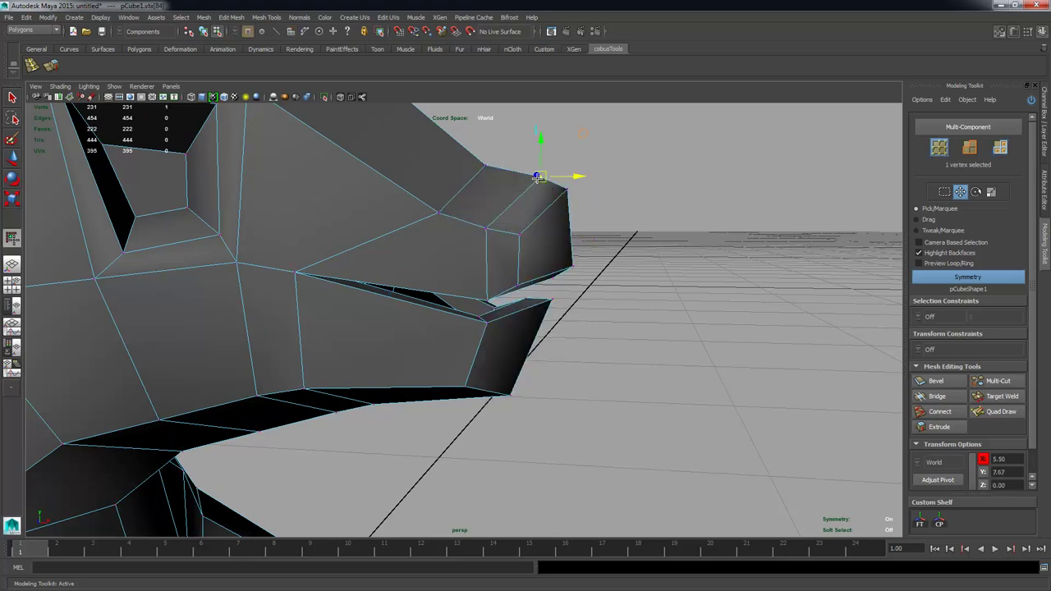
drag(550, 165, 513, 187)
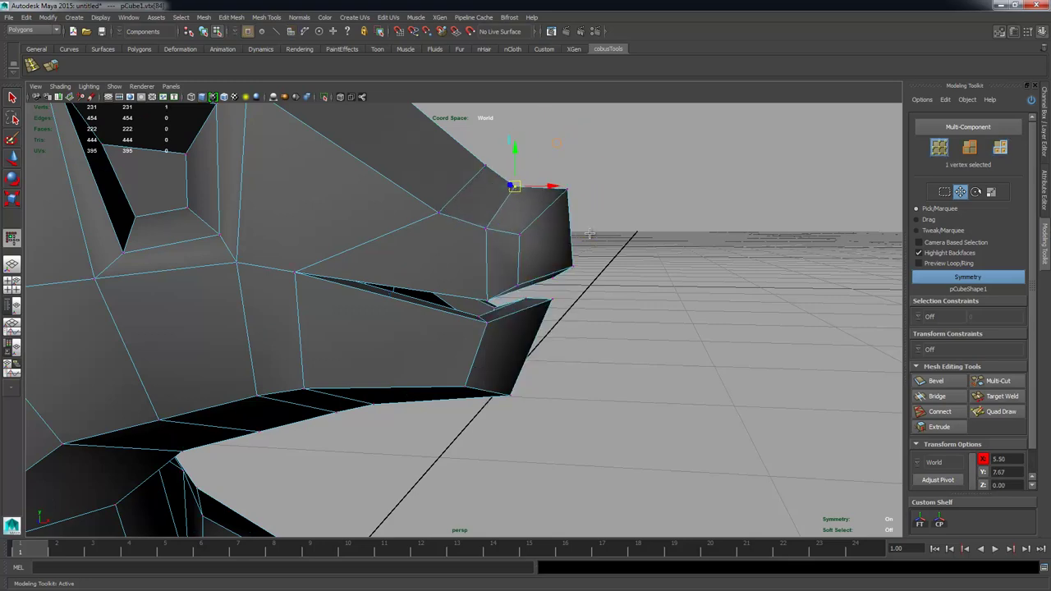
Step: Select the mirrored upper head vertex behind the eye and examine the head around it, checking the Hamster Anatomy reference image folder
alt+drag(590, 234, 352, 222)
alt+drag(417, 284, 633, 282)
alt+right_drag(633, 281, 429, 272)
alt+drag(429, 272, 400, 185)
alt+right_drag(400, 185, 543, 238)
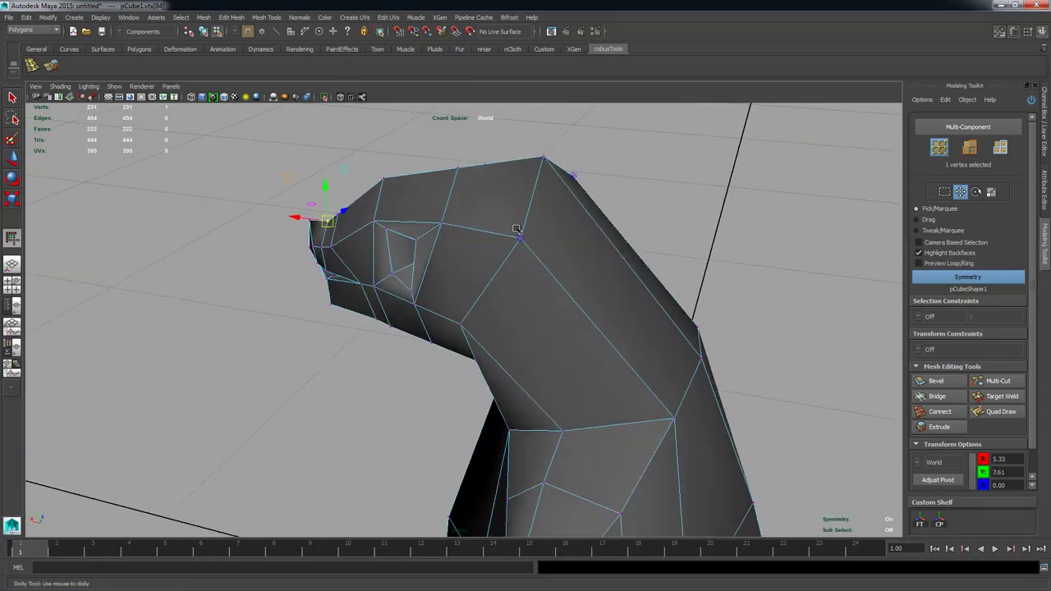
alt+drag(516, 230, 582, 280)
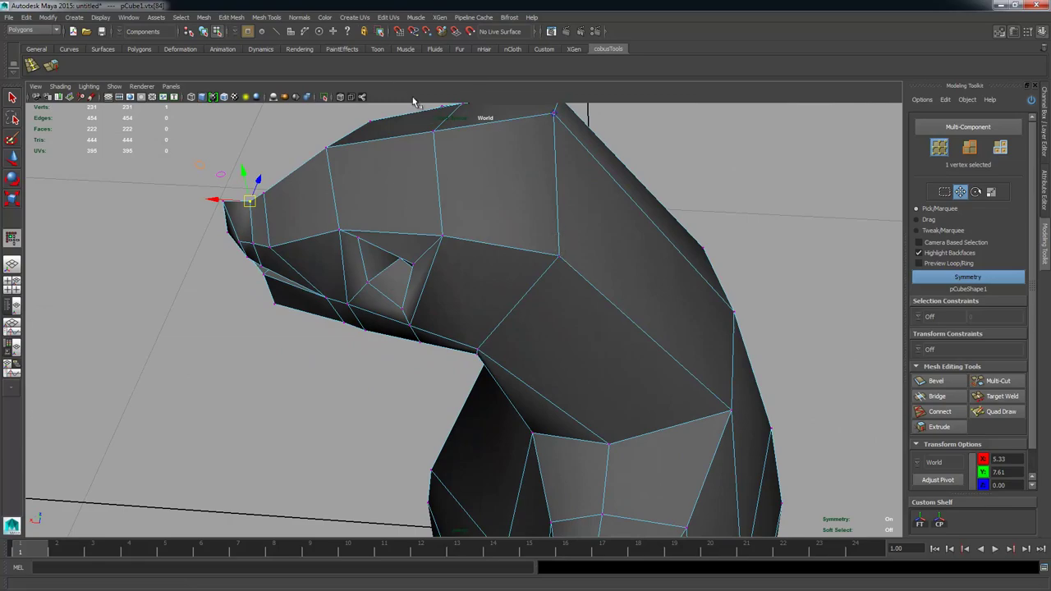
alt+drag(554, 211, 555, 174)
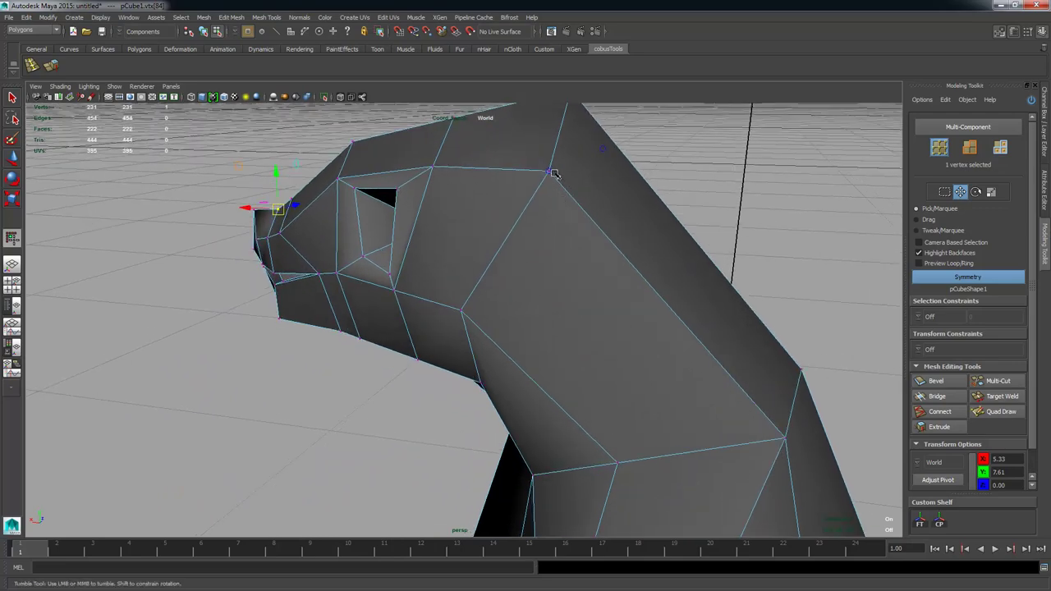
click(547, 172)
alt+drag(612, 211, 542, 202)
alt+right_drag(543, 203, 652, 197)
alt+drag(652, 197, 548, 217)
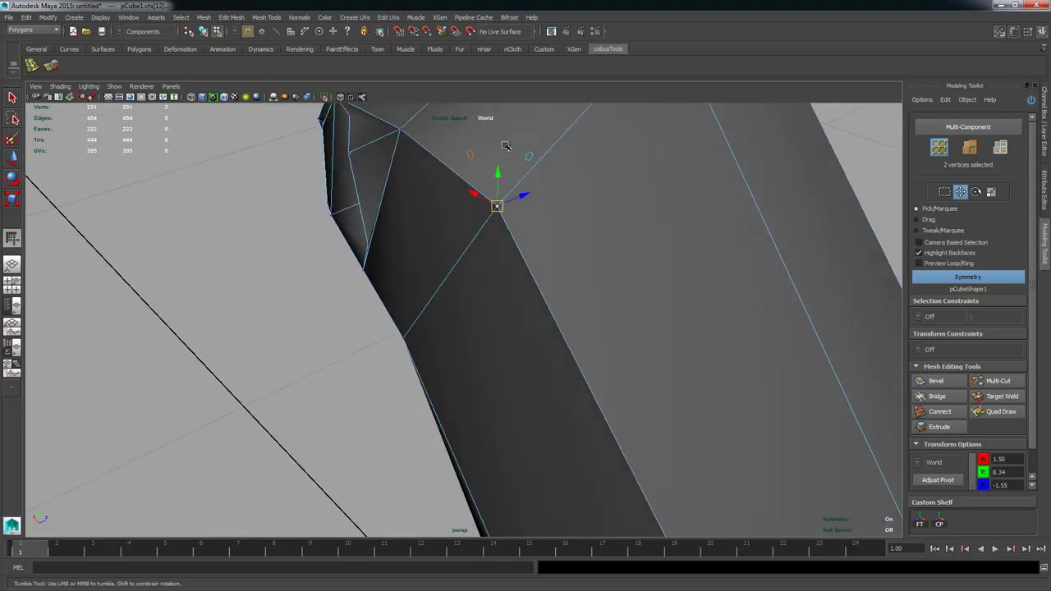
alt+drag(495, 268, 549, 263)
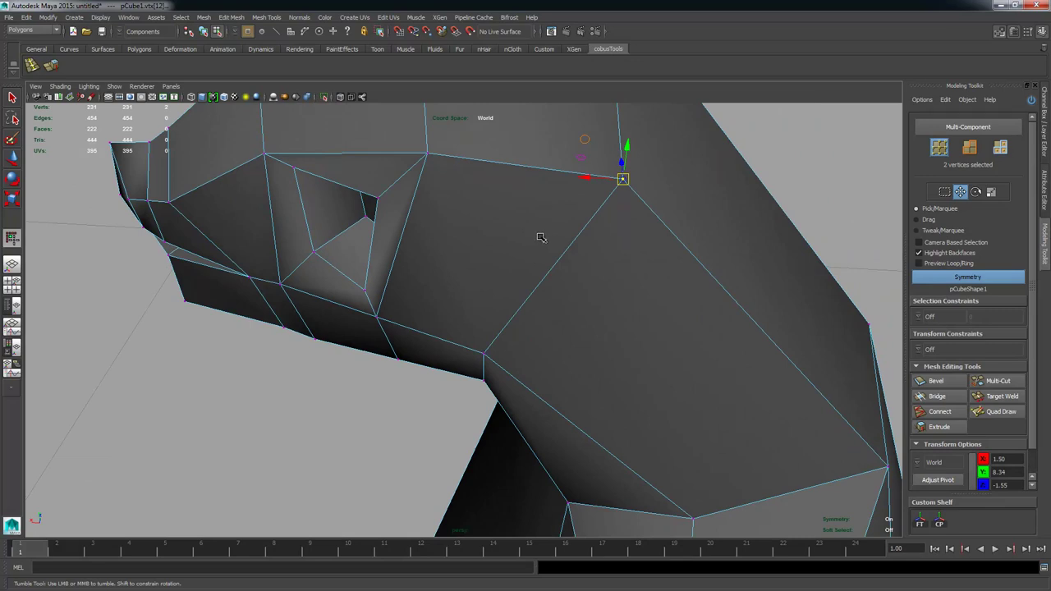
alt+drag(657, 219, 418, 232)
alt+right_drag(418, 232, 511, 230)
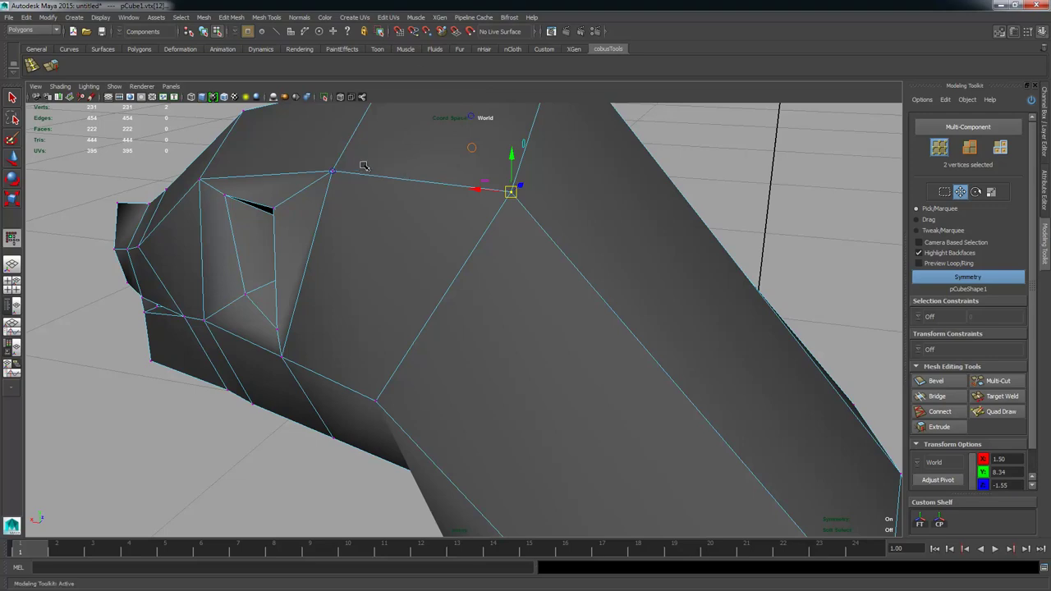
alt+drag(364, 166, 416, 302)
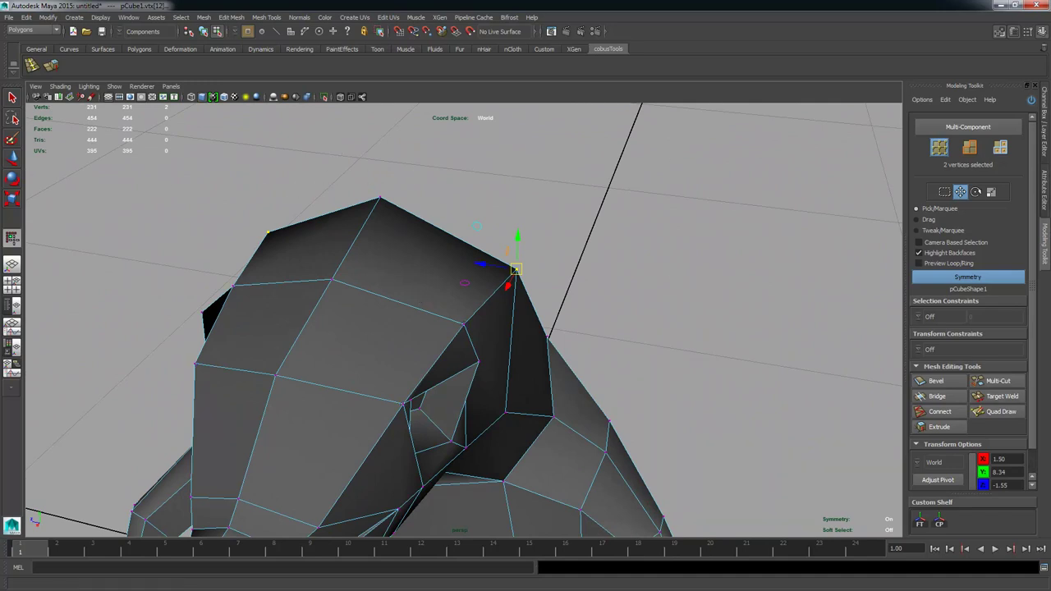
key(alt+Tab)
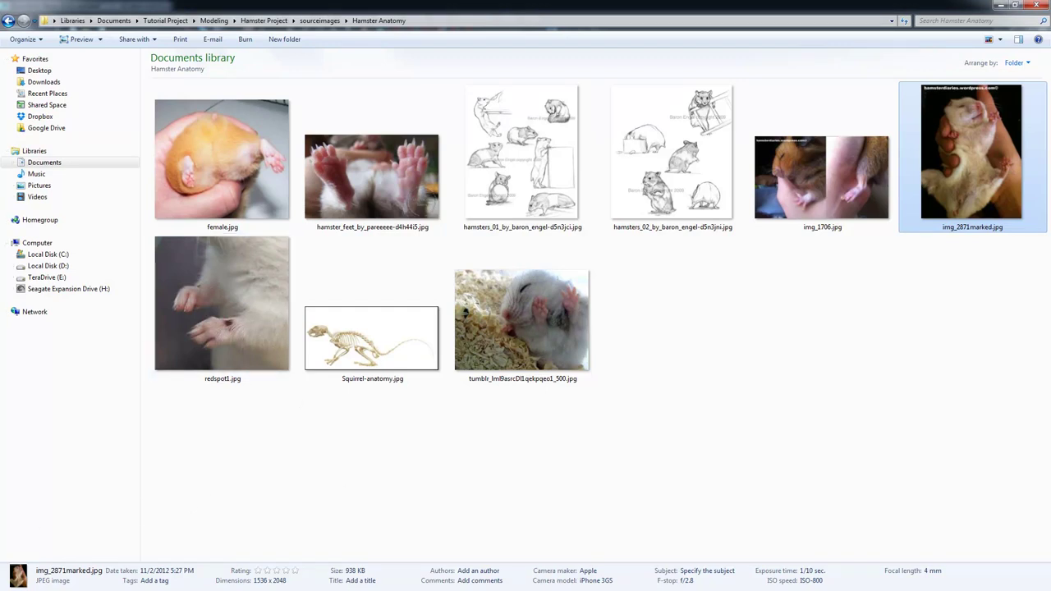
key(alt+Tab)
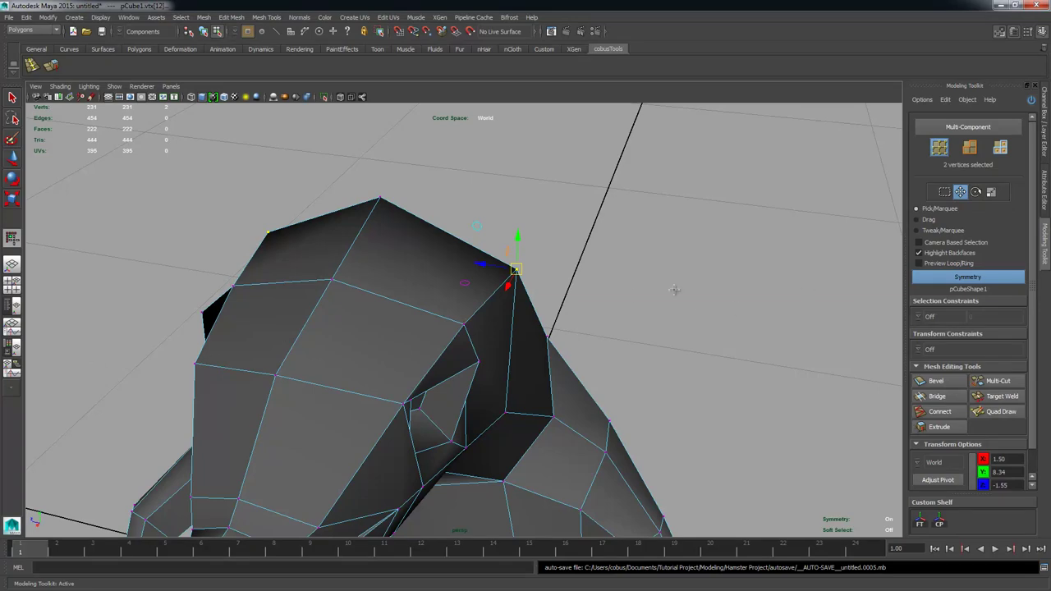
alt+drag(675, 289, 559, 294)
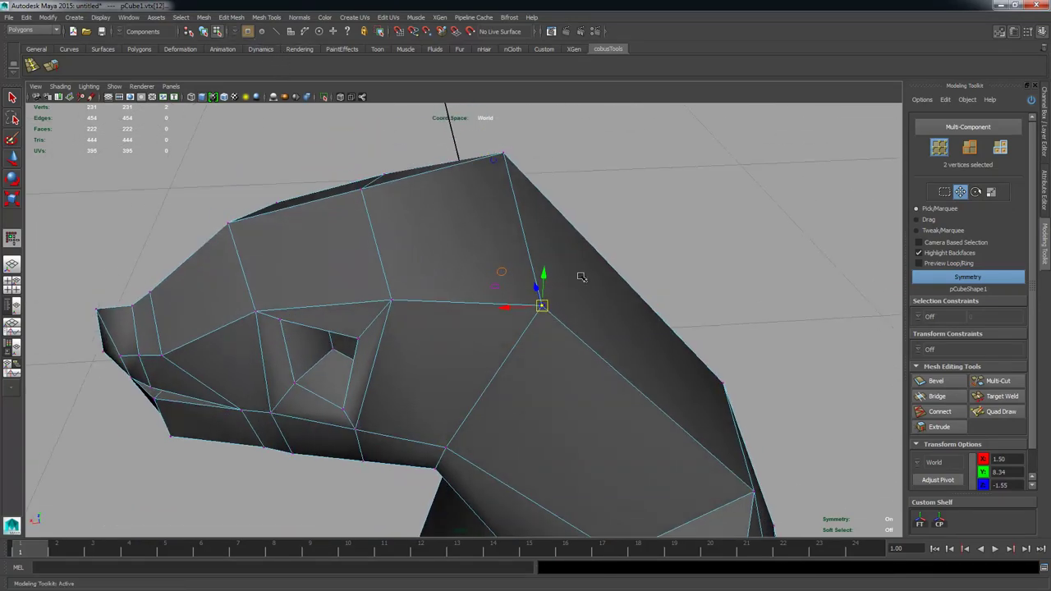
Step: Chamfer the selected mirrored vertices behind the eyes to create a four-sided face on each side of the head
shift+right_click(535, 239)
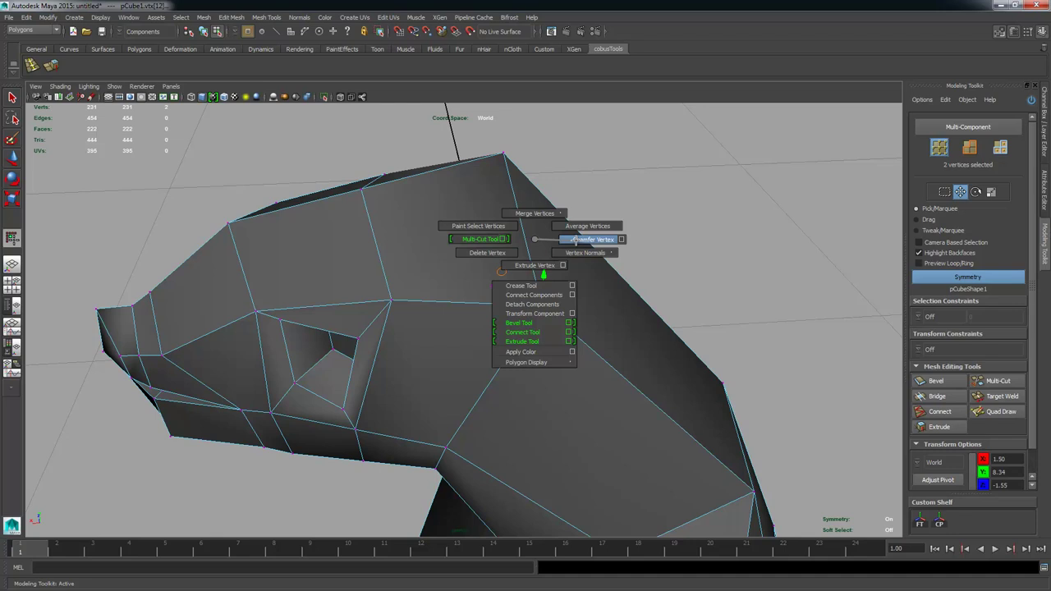
shift+right_drag(575, 240, 539, 241)
shift+right_click(536, 242)
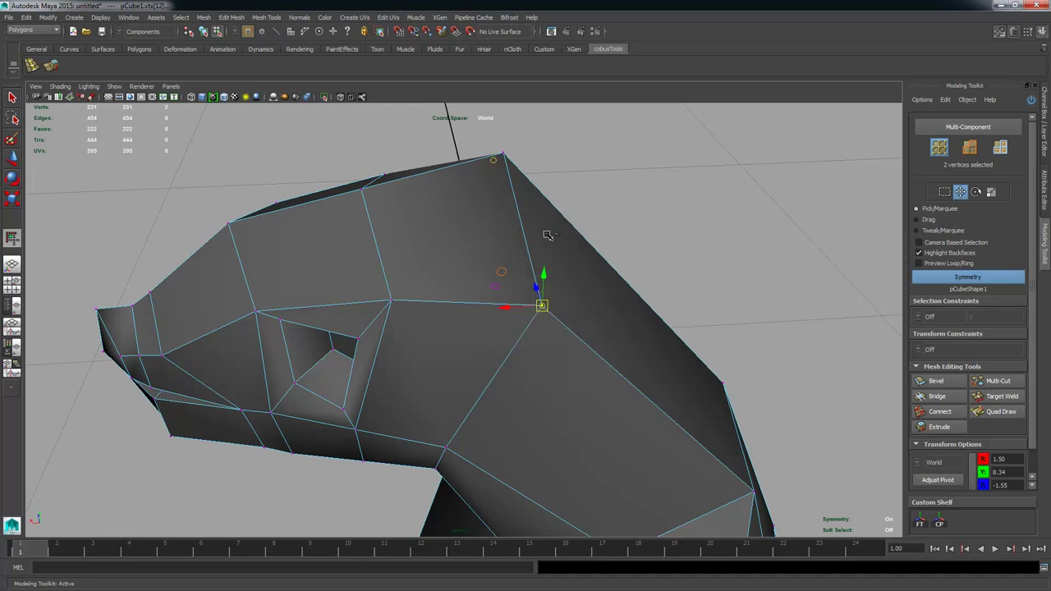
click(265, 17)
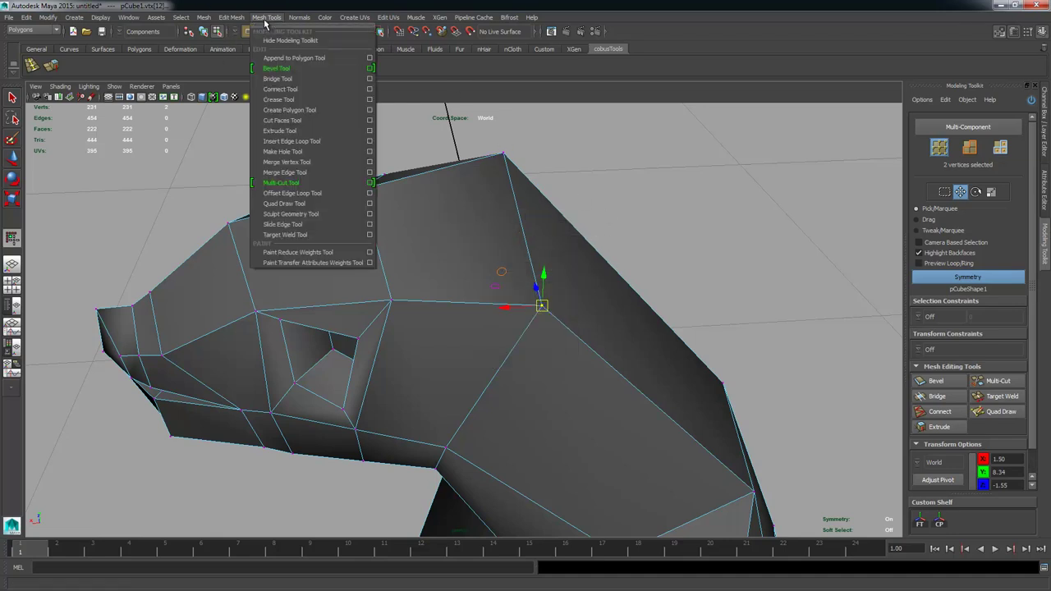
mouse_move(239, 19)
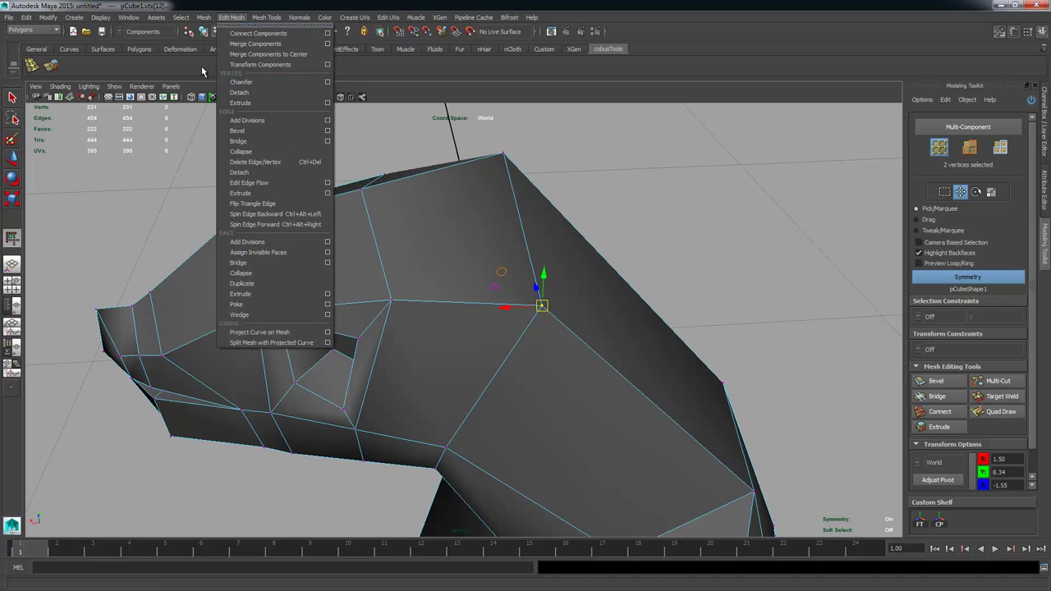
click(263, 83)
click(360, 18)
click(616, 4)
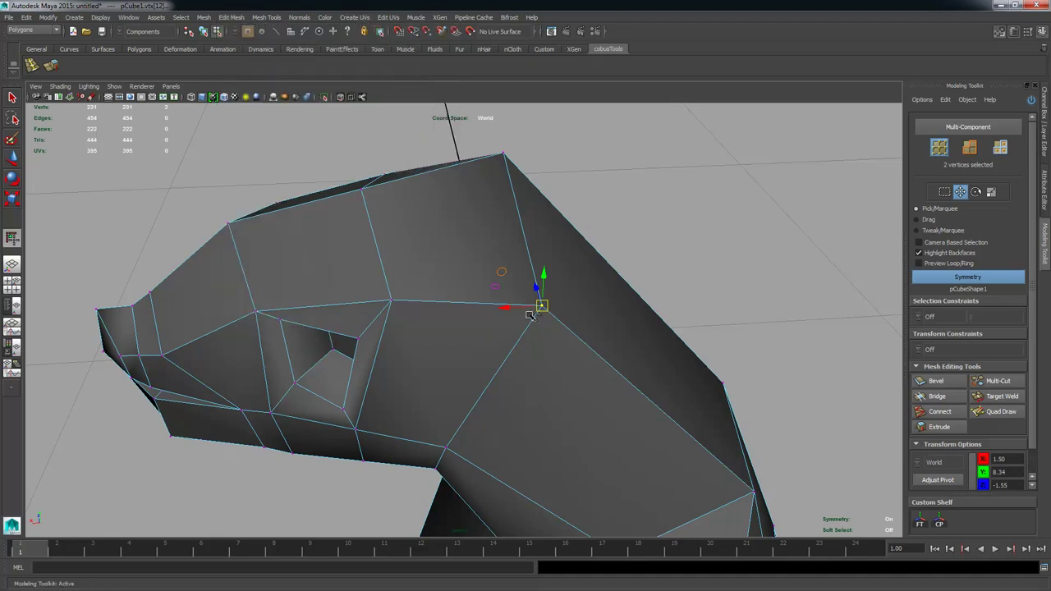
shift+right_drag(557, 249, 588, 248)
Step: Reposition the corner vertices of the chamfered face behind the eye, placing the upper rear corner at about X 1.53, Y 8.72, Z -1.12
alt+drag(664, 324, 513, 287)
click(483, 312)
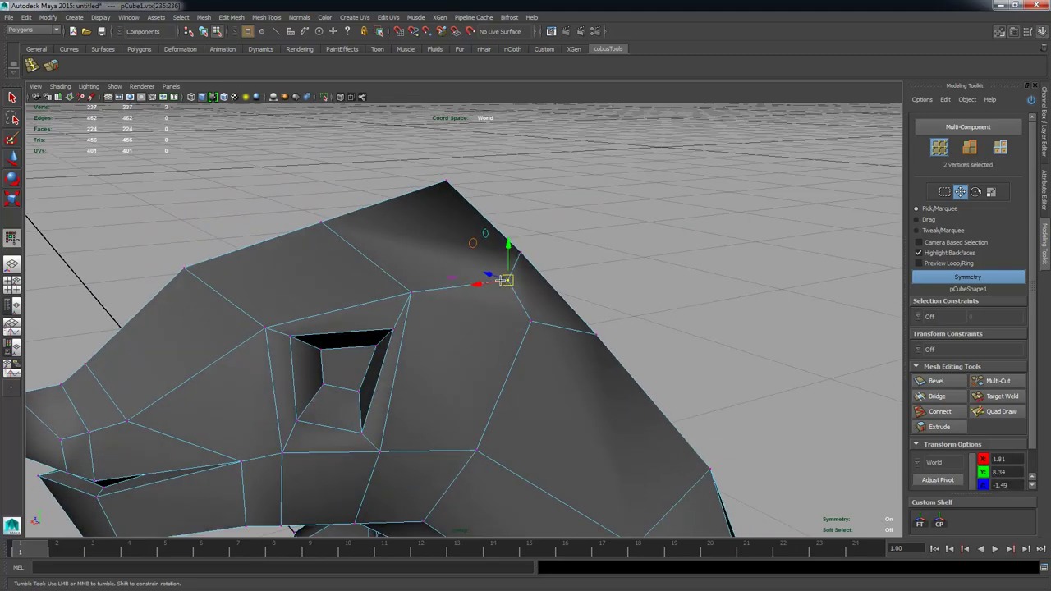
click(532, 323)
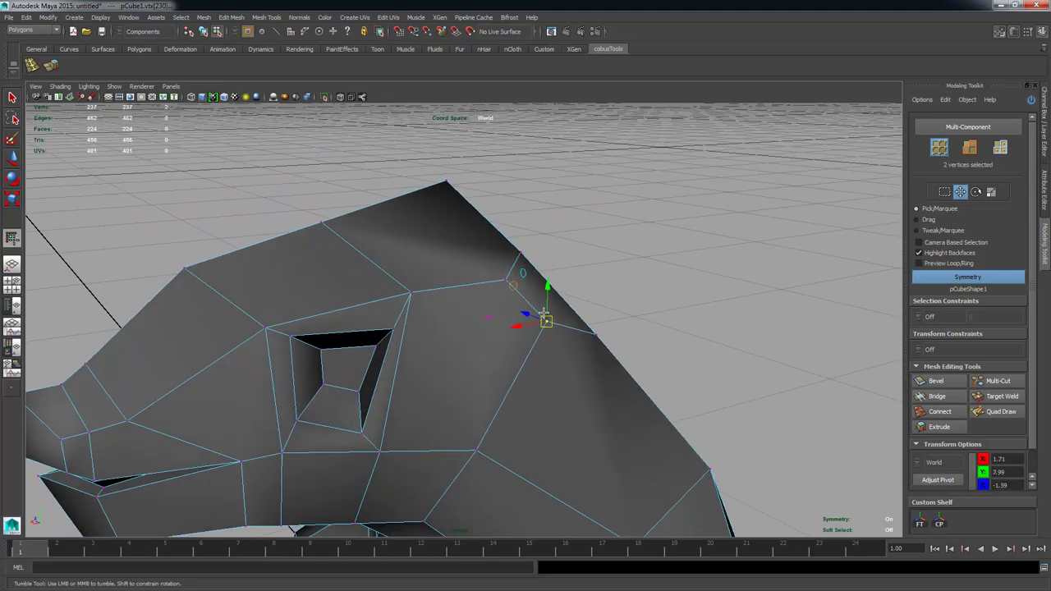
alt+drag(545, 321, 528, 326)
click(598, 350)
alt+drag(598, 351, 447, 290)
alt+drag(380, 299, 534, 233)
click(518, 278)
alt+drag(534, 232, 448, 284)
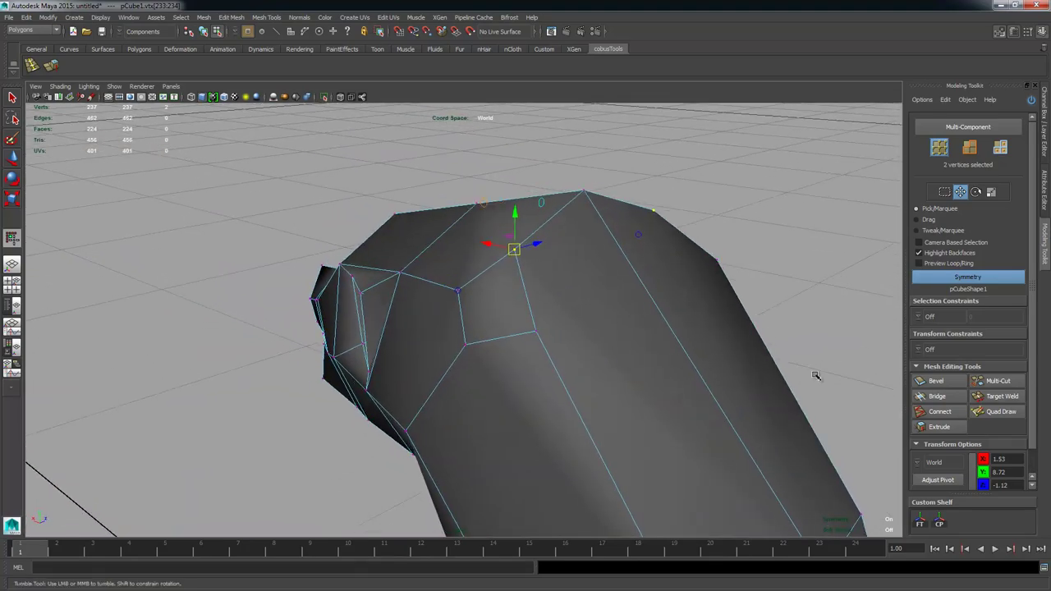
Step: Cut a mirrored edge with Multi-Cut from the chamfered face's lower rear corner to the centre line at the back of the head
click(951, 366)
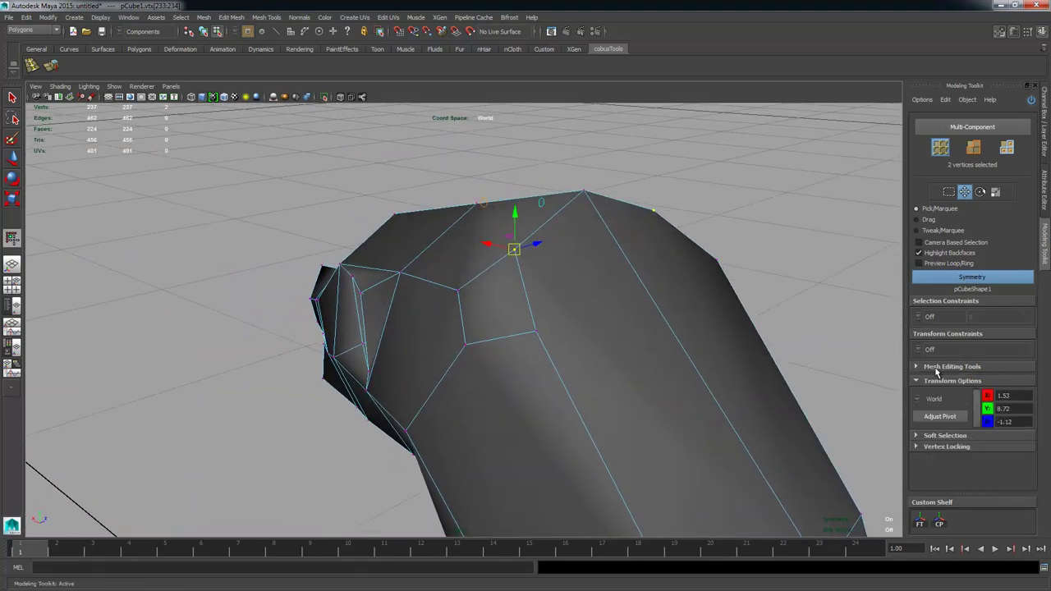
click(937, 369)
click(996, 381)
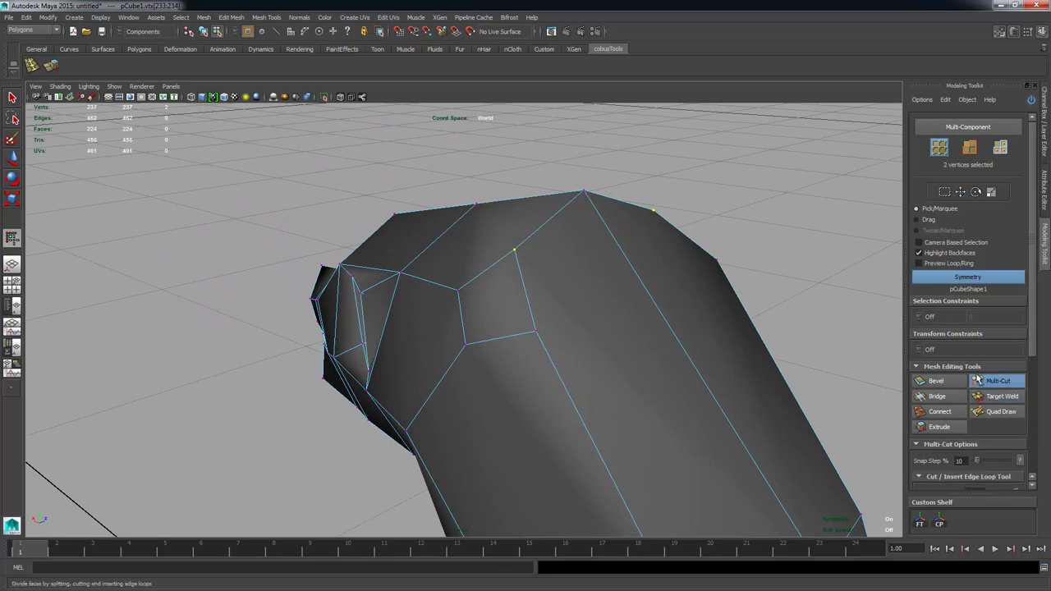
click(535, 333)
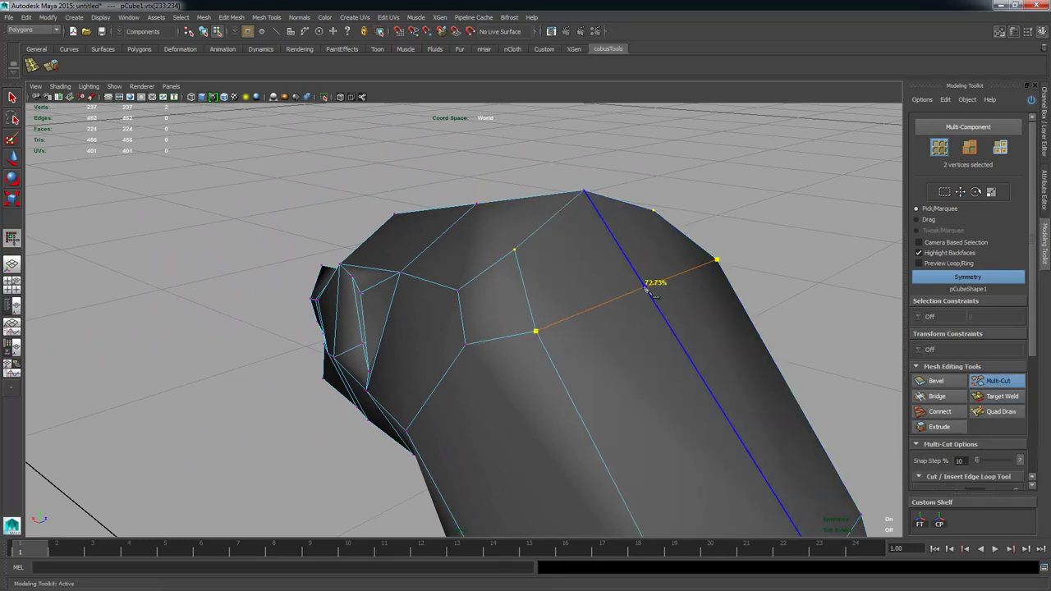
alt+drag(651, 290, 622, 316)
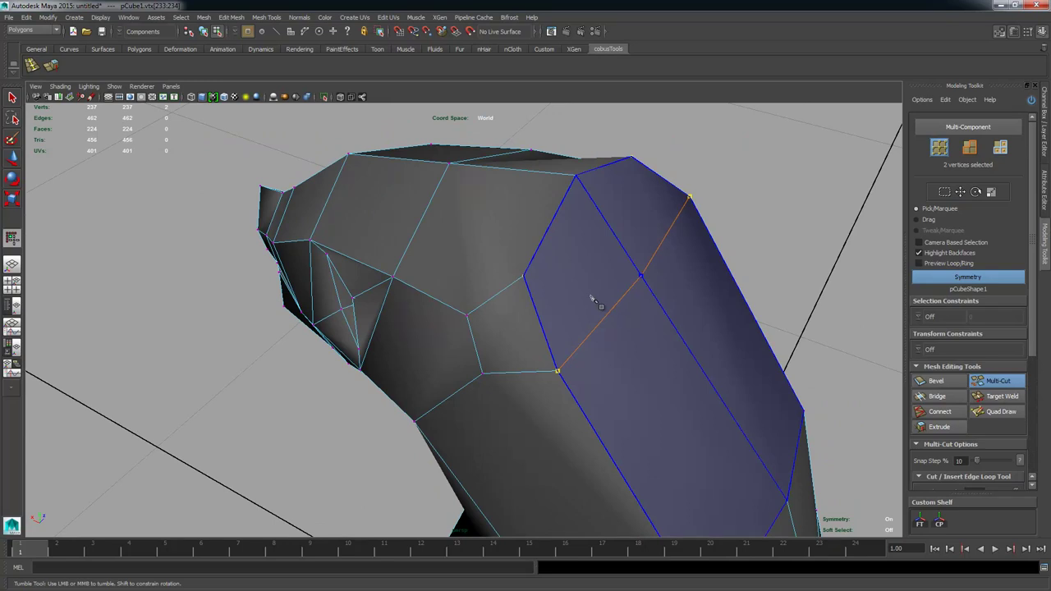
key(Return)
Step: Cut a mirrored edge from the chamfered face's front corner up to the centre line on top of the head
click(465, 316)
alt+drag(476, 251, 485, 302)
drag(508, 166, 500, 160)
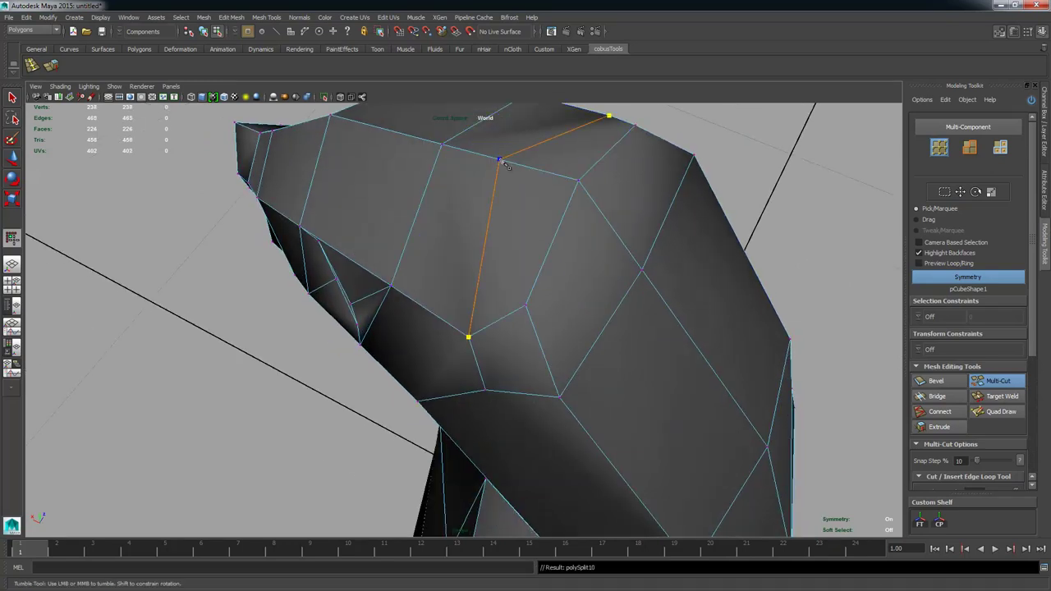
right_click(501, 160)
Step: Cut a mirrored edge with Multi-Cut from the ear face's front corner down the cheek to the centre line under the jaw
alt+drag(476, 333, 478, 297)
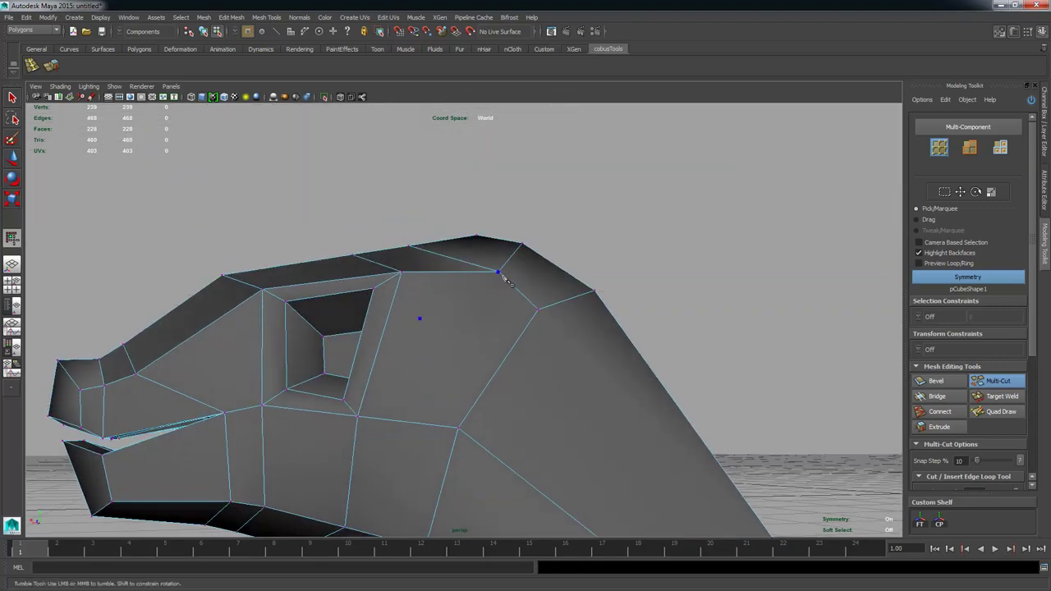
click(498, 272)
click(415, 422)
alt+drag(399, 414, 401, 246)
click(377, 338)
click(295, 406)
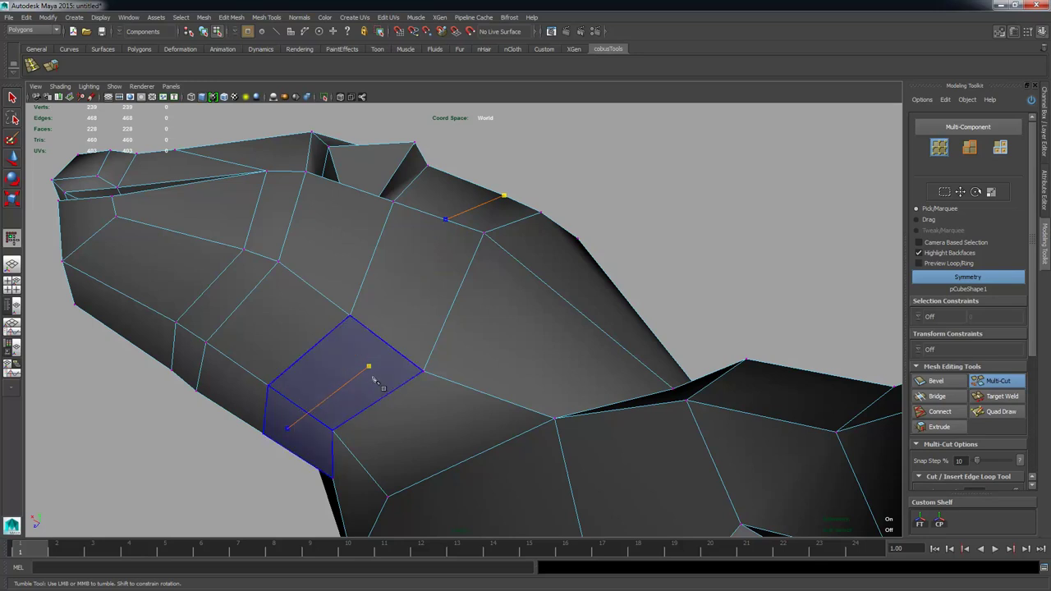
click(390, 341)
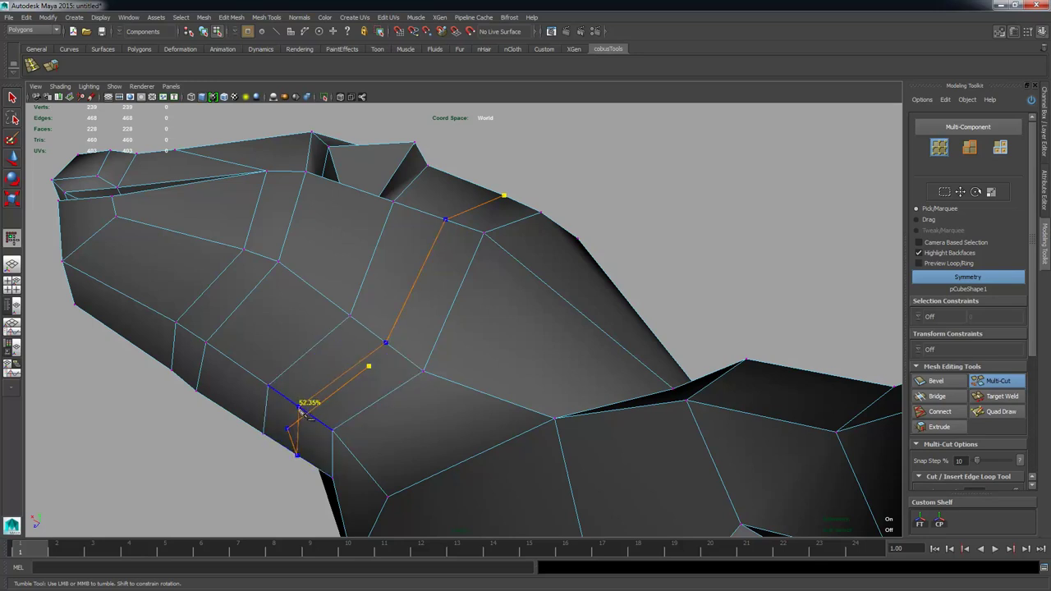
click(304, 412)
key(Return)
click(423, 371)
alt+drag(462, 371, 386, 382)
key(BackSpace)
click(385, 369)
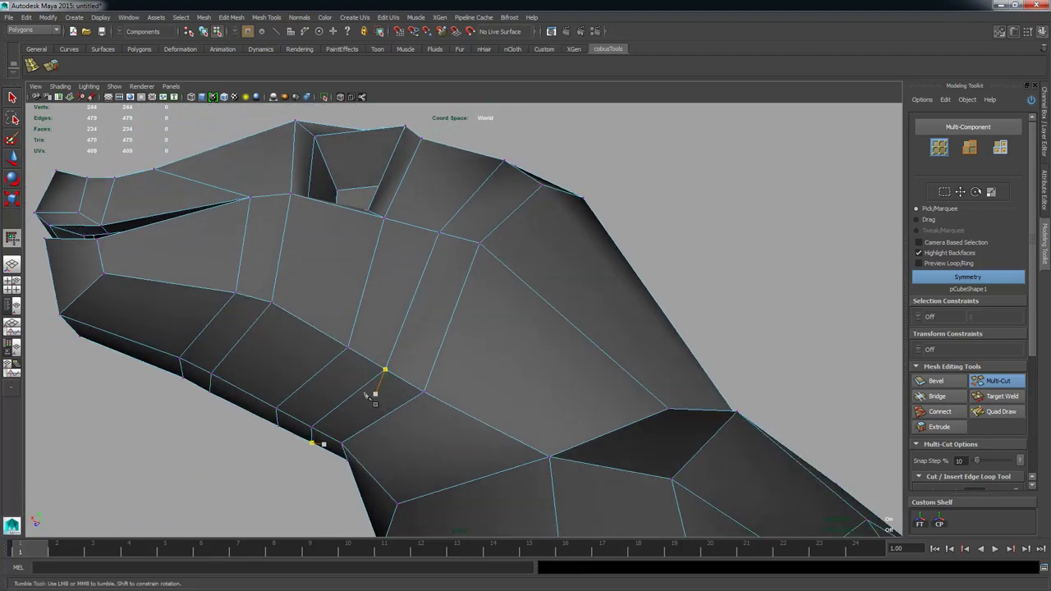
key(w)
Step: Move the mirrored front corner vertices of the ear-base faces to about X 1.99, Y 8.40, Z -1.32
click(349, 349)
alt+drag(351, 351, 321, 374)
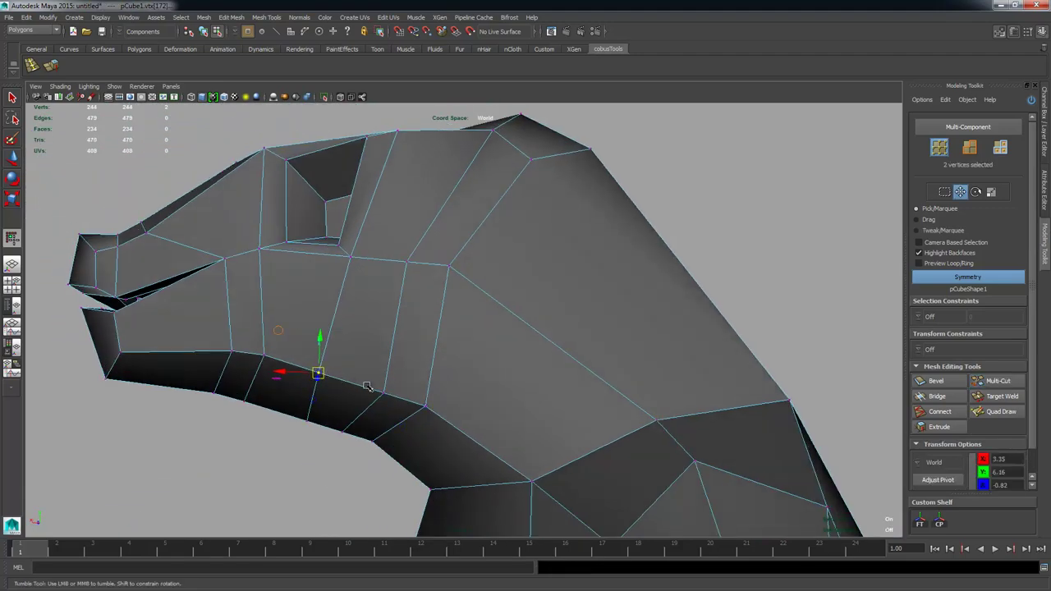
alt+drag(389, 362, 413, 313)
click(366, 361)
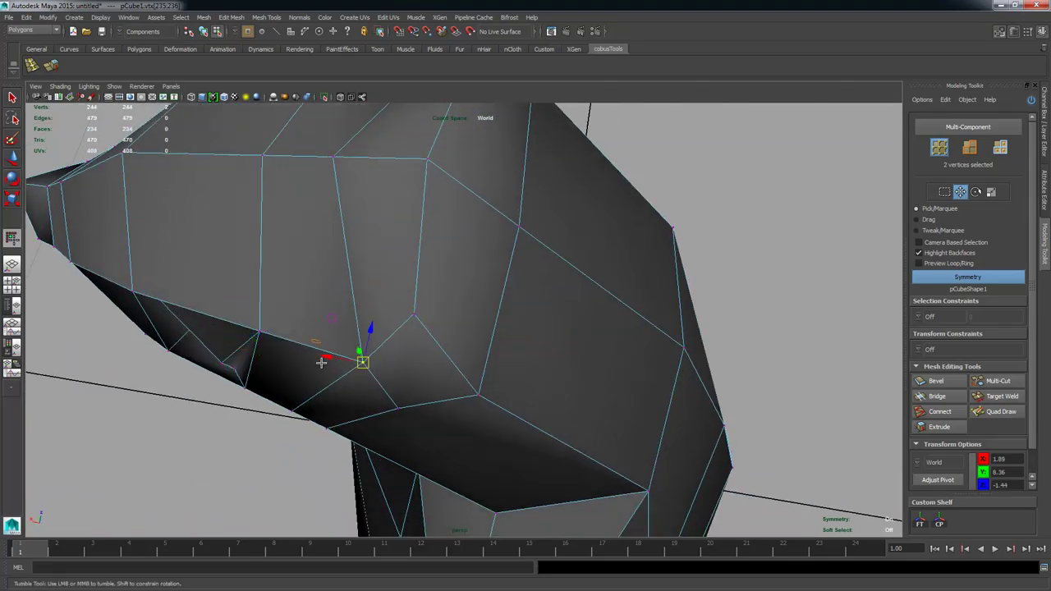
alt+drag(369, 361, 394, 341)
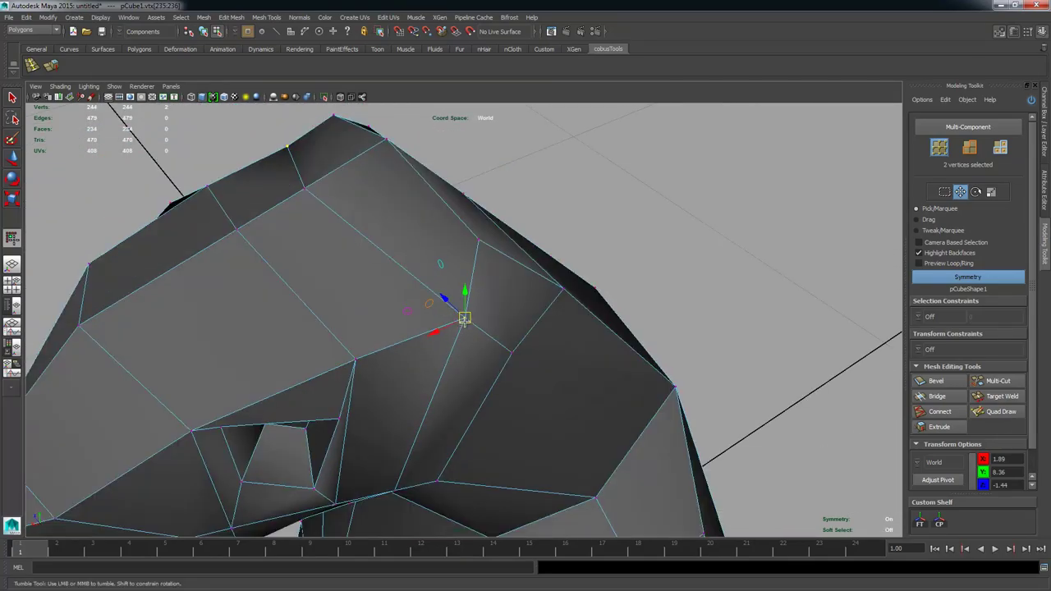
drag(464, 320, 446, 313)
alt+drag(493, 353, 422, 225)
alt+middle_drag(422, 225, 452, 271)
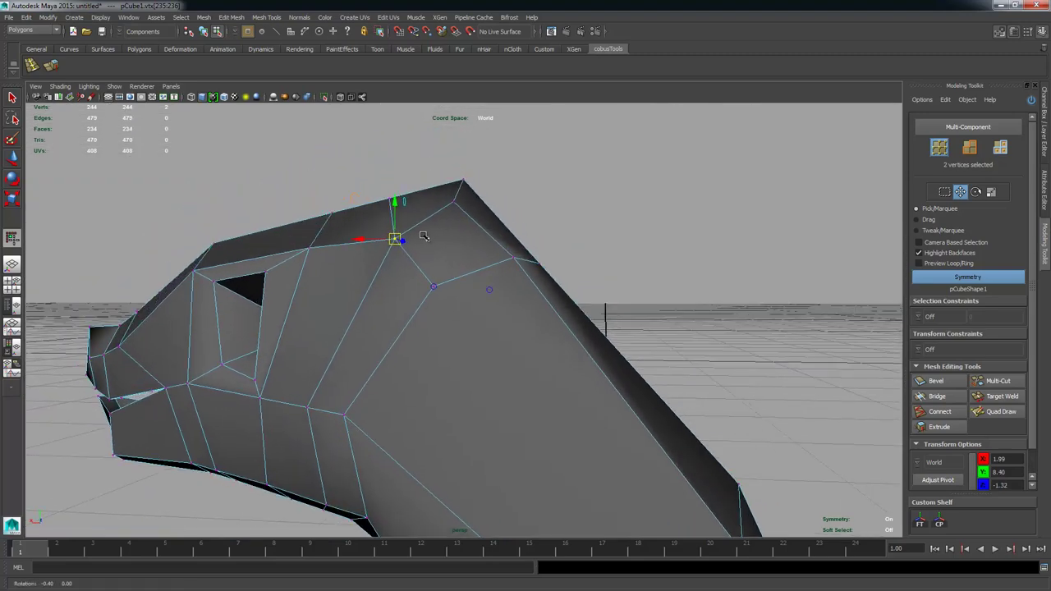
Step: Raise the two centre-line vertices on top of the head to about Y 9.03 and Y 8.89, and shift the front one forward
alt+drag(424, 236, 406, 240)
click(383, 195)
drag(383, 164, 383, 151)
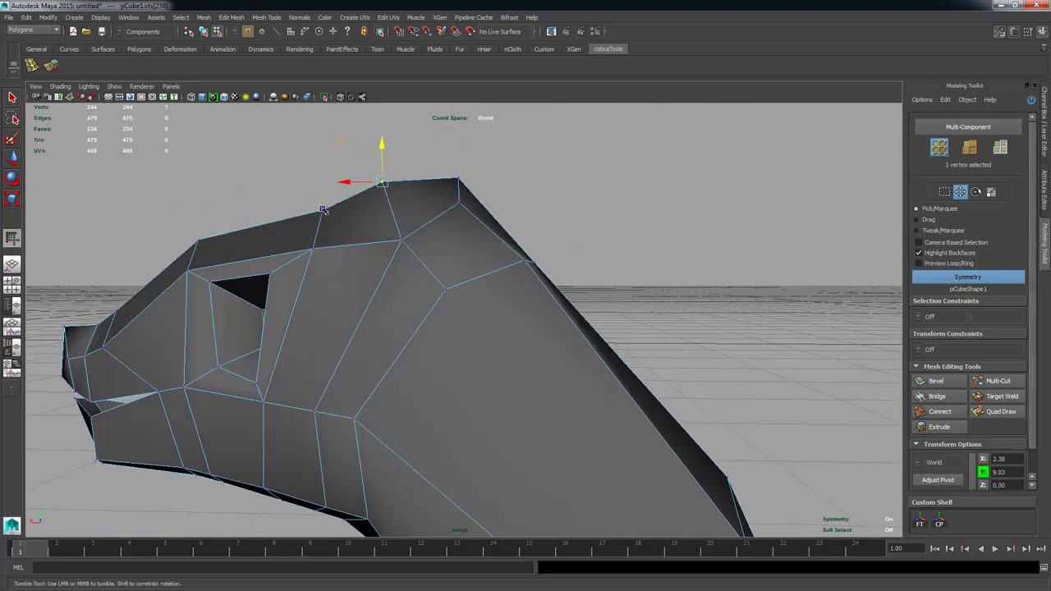
click(323, 208)
drag(322, 173, 321, 162)
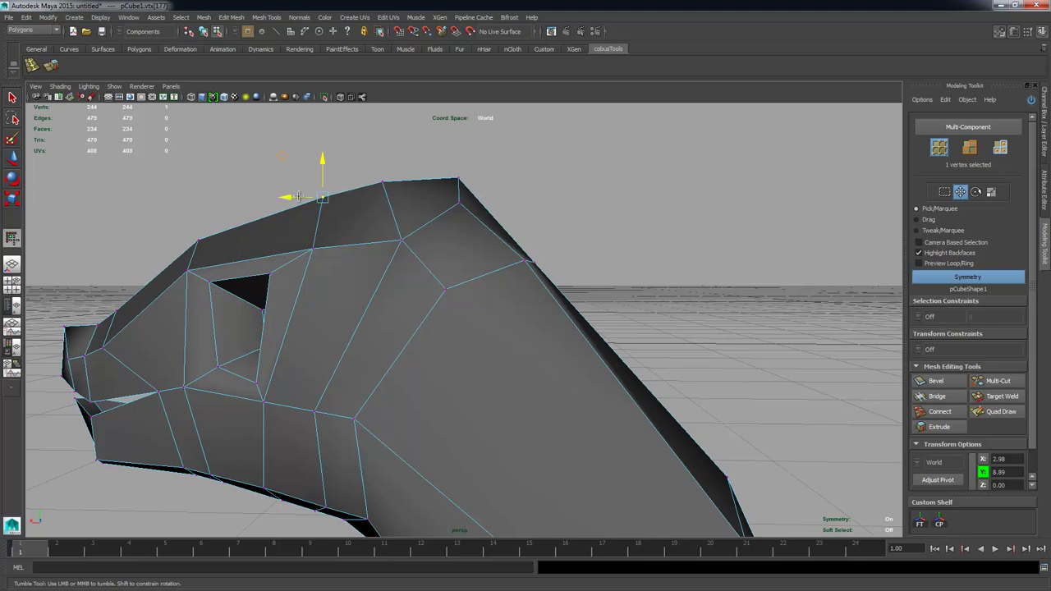
drag(290, 199, 276, 197)
Step: Extrude the mirrored ear-base faces outward from the head with an offset of -0.5 to form flaring ears
alt+drag(317, 221, 465, 267)
right_drag(415, 268, 412, 292)
click(436, 279)
alt+drag(436, 279, 738, 378)
shift+right_drag(596, 265, 598, 292)
alt+drag(554, 300, 297, 131)
alt+drag(298, 132, 502, 282)
Step: Move the mirrored lower front edges of the ears' outer faces back and up to about X 1.32, Y 9.41, Z 2.80
right_click(478, 189)
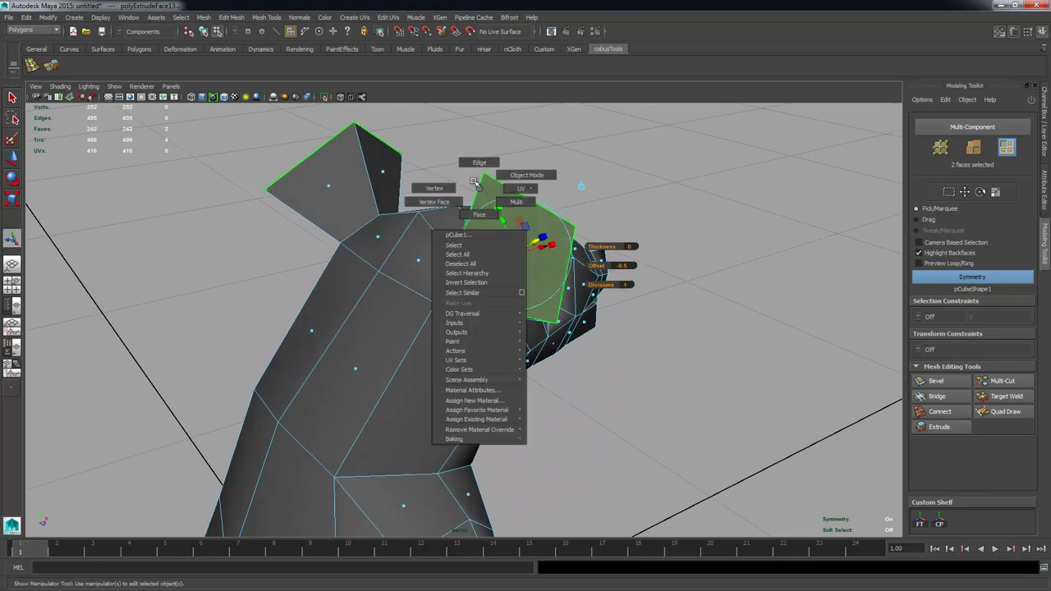
right_drag(436, 187, 434, 188)
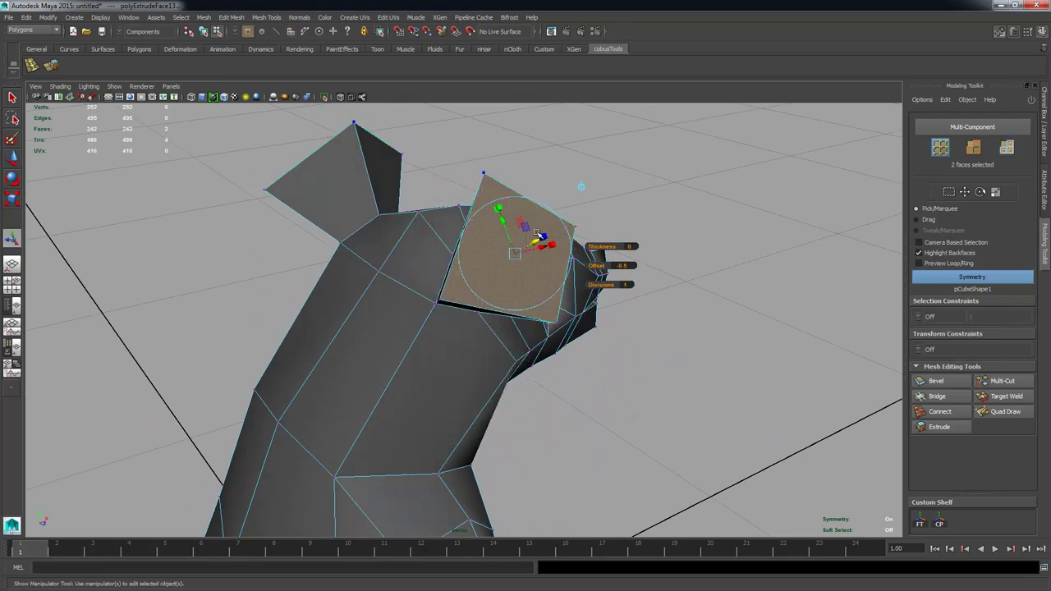
right_drag(517, 215, 517, 186)
alt+drag(553, 289, 515, 254)
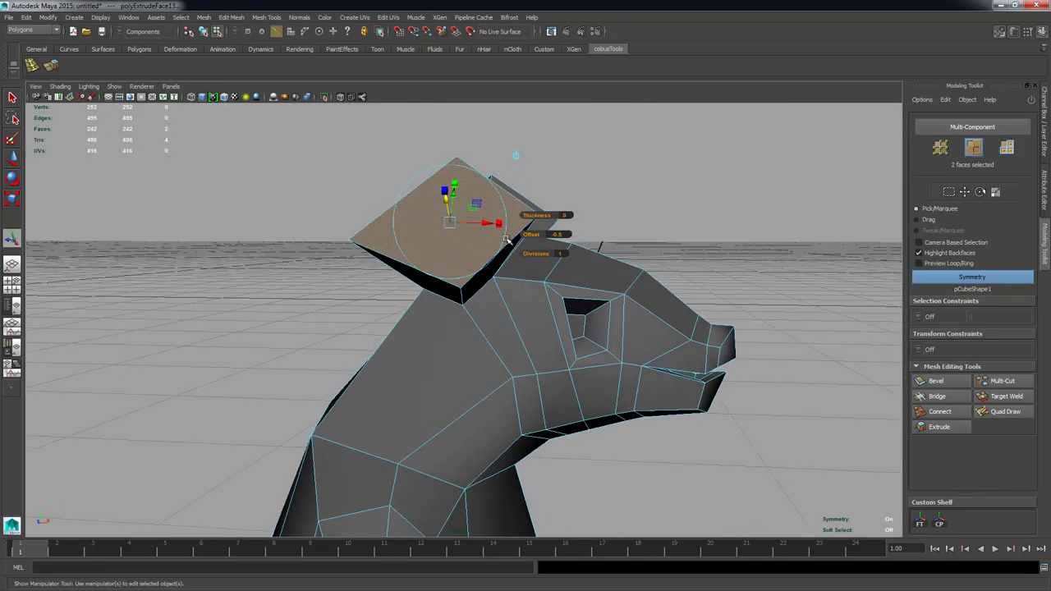
click(496, 238)
key(w)
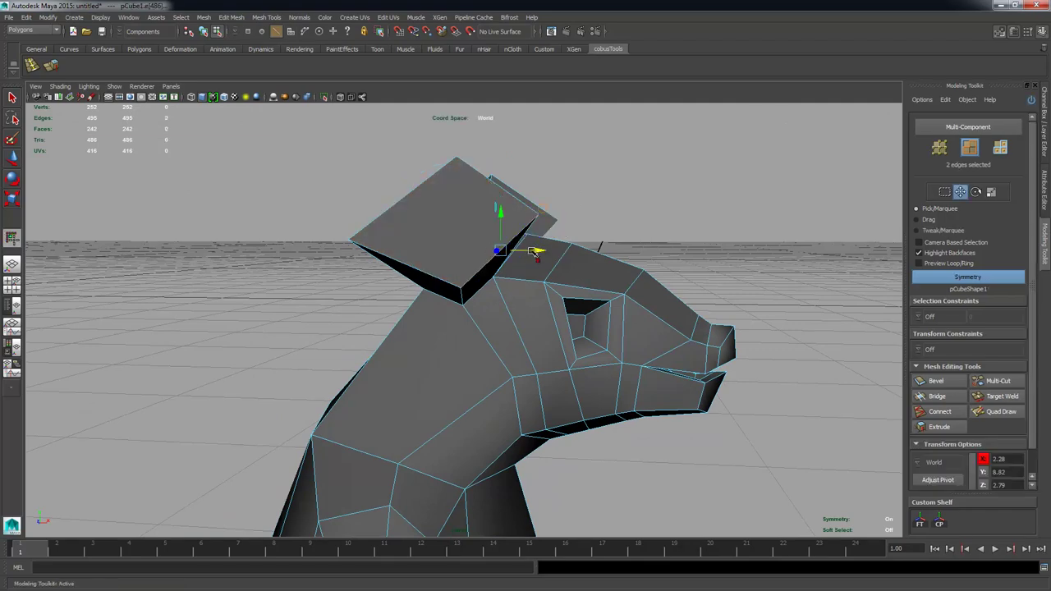
drag(464, 252, 433, 204)
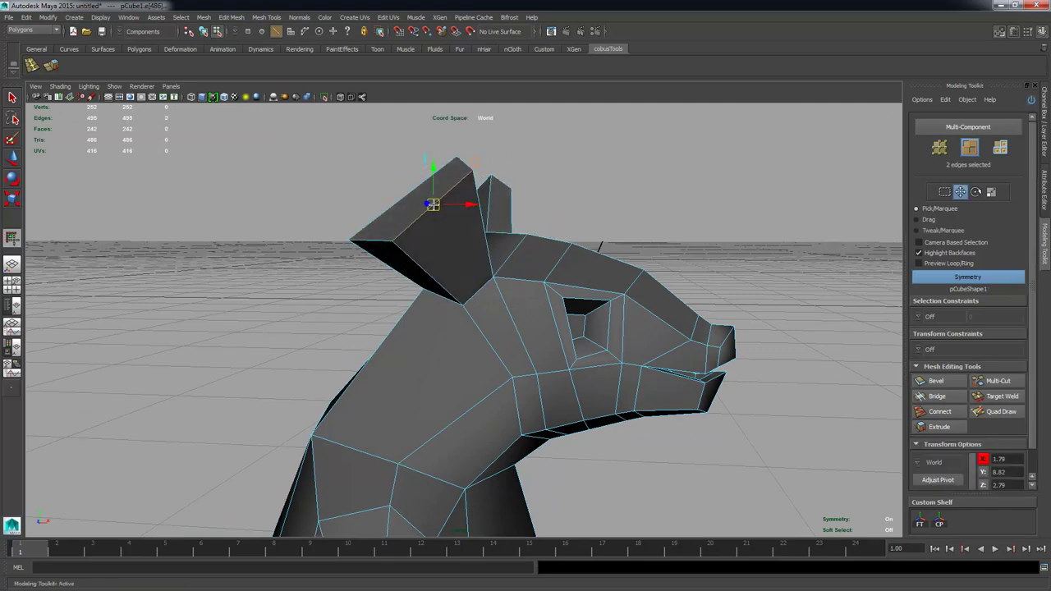
alt+drag(504, 236, 468, 264)
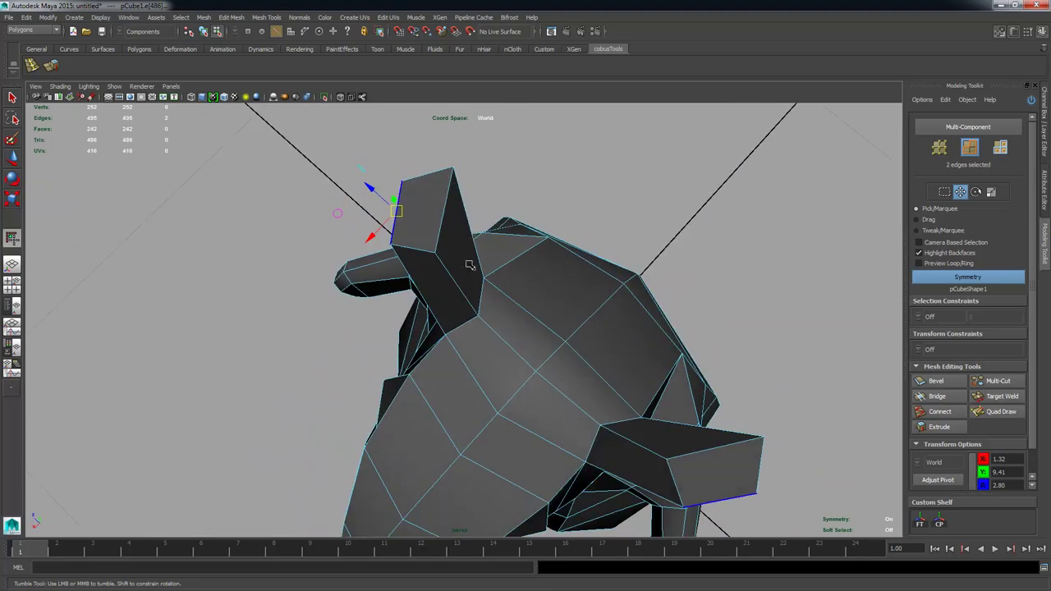
alt+drag(444, 208, 474, 243)
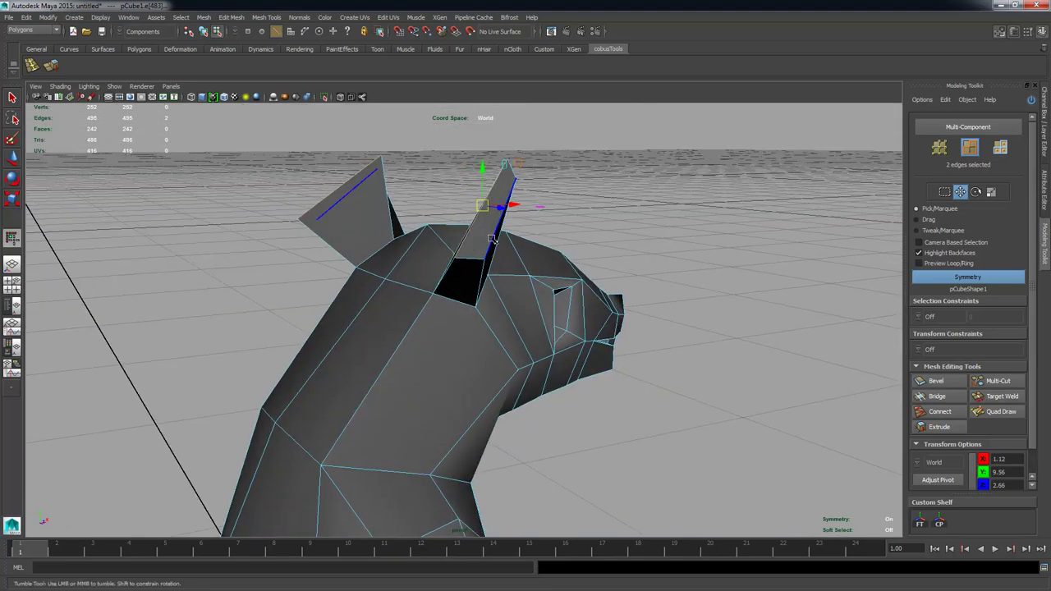
alt+drag(471, 282, 579, 264)
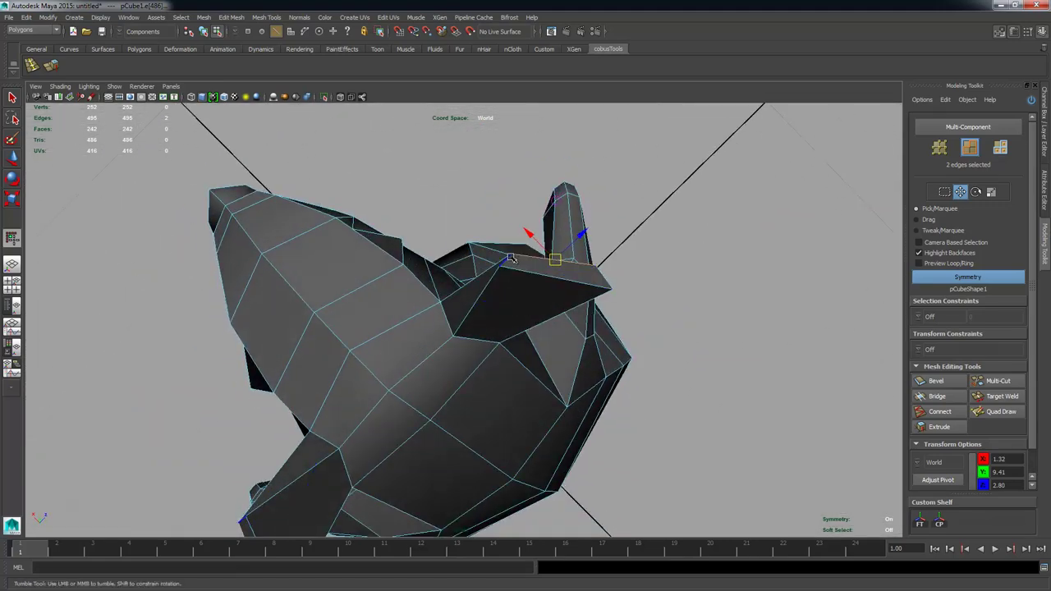
Step: Insert a mirrored edge loop around the middle of each ear with Multi-Cut
right_drag(510, 257, 475, 246)
click(502, 264)
alt+drag(501, 264, 641, 258)
click(998, 381)
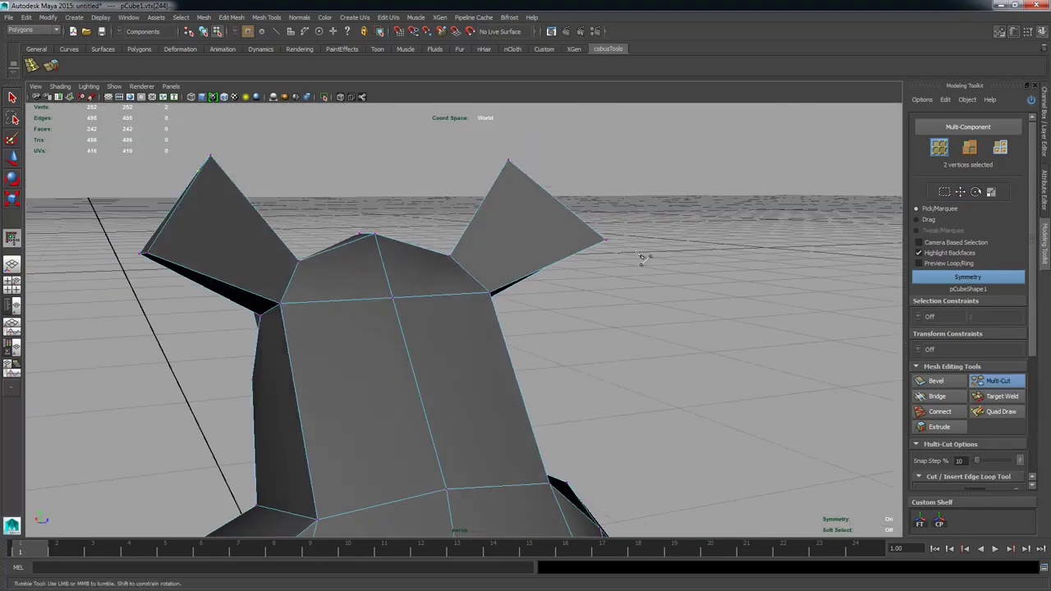
ctrl+click(544, 260)
key(w)
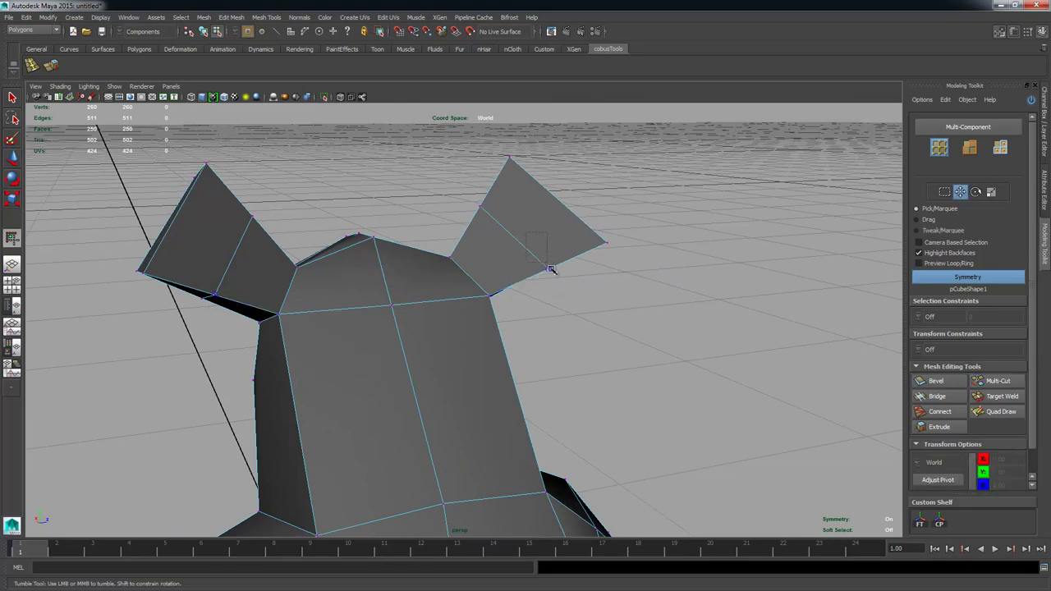
Step: Shape the ears by moving the lower loop vertices to about X 0.83, Y 8.22, Z 2.51 and the upper tip vertices to about Y 10.00
drag(551, 269, 619, 267)
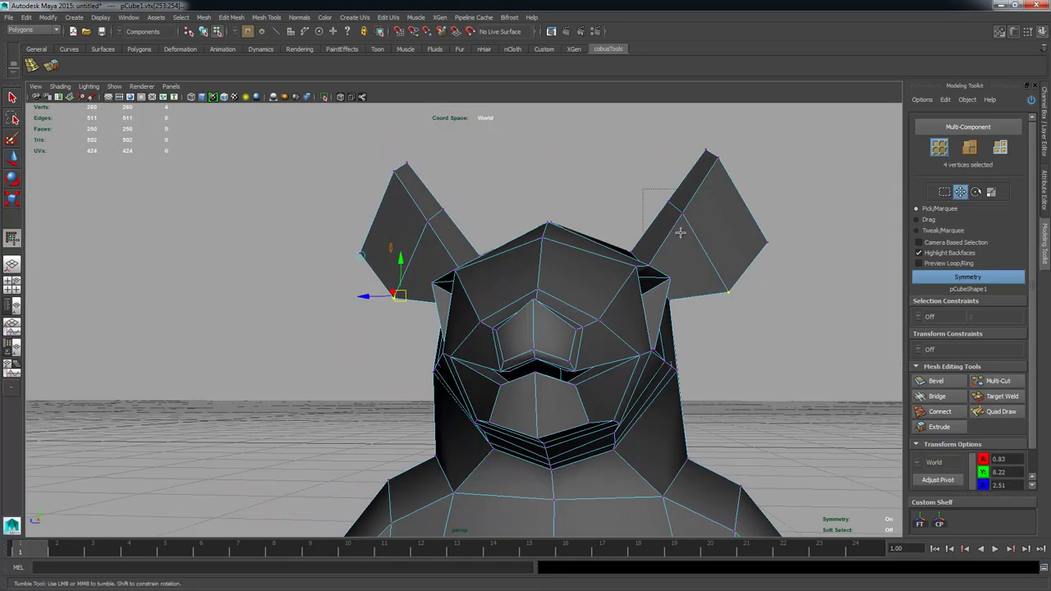
drag(680, 233, 708, 182)
alt+drag(718, 244, 621, 247)
alt+middle_drag(573, 247, 618, 191)
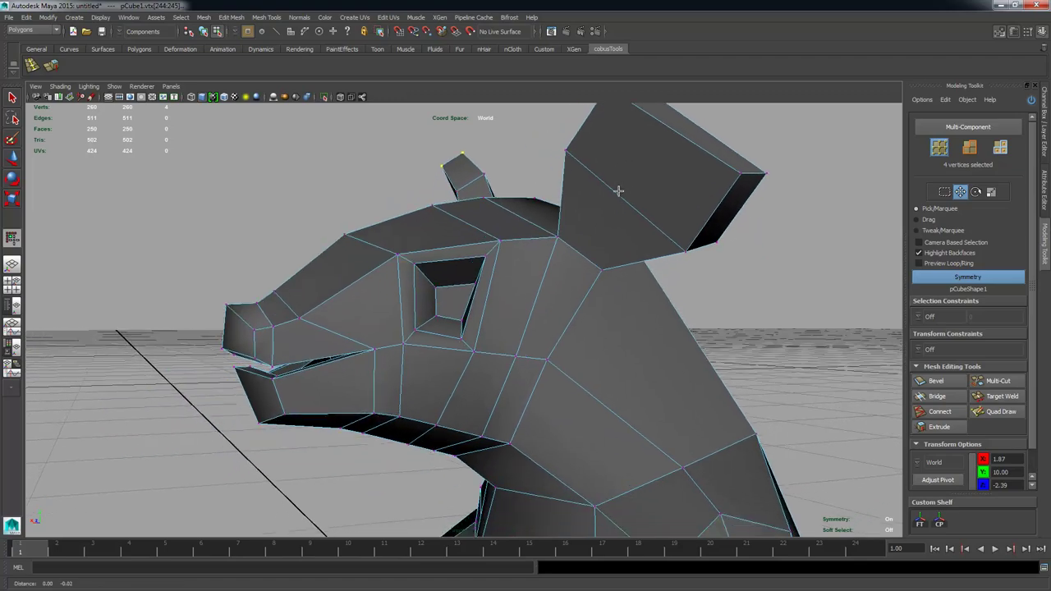
Step: Examine the edge flow around the eye socket, cheek and underside of the jaw from the side and from below
alt+drag(619, 191, 547, 206)
alt+right_drag(547, 207, 560, 308)
alt+drag(560, 308, 575, 284)
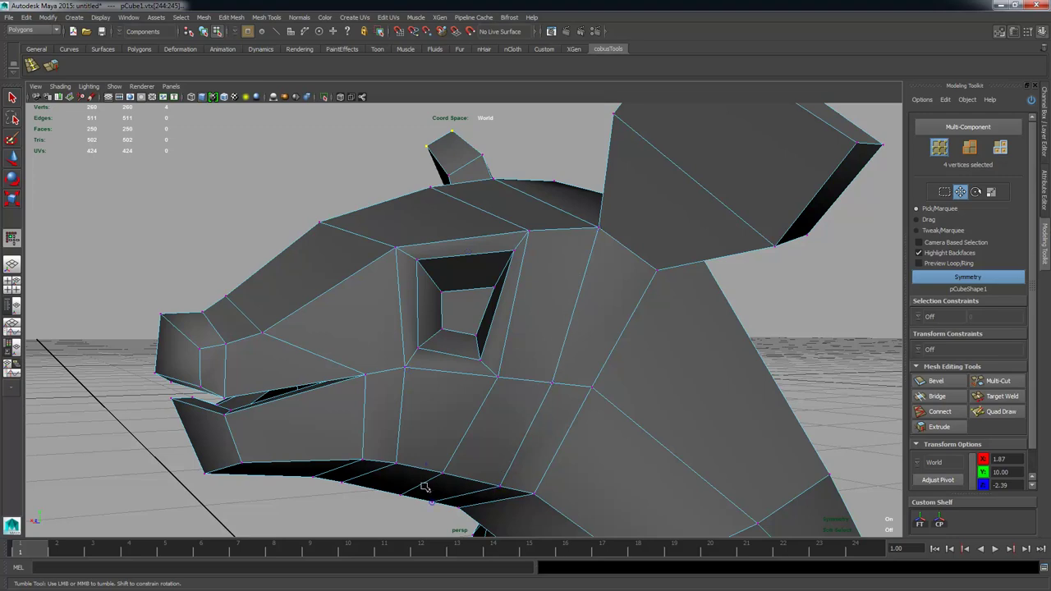
alt+drag(425, 488, 462, 326)
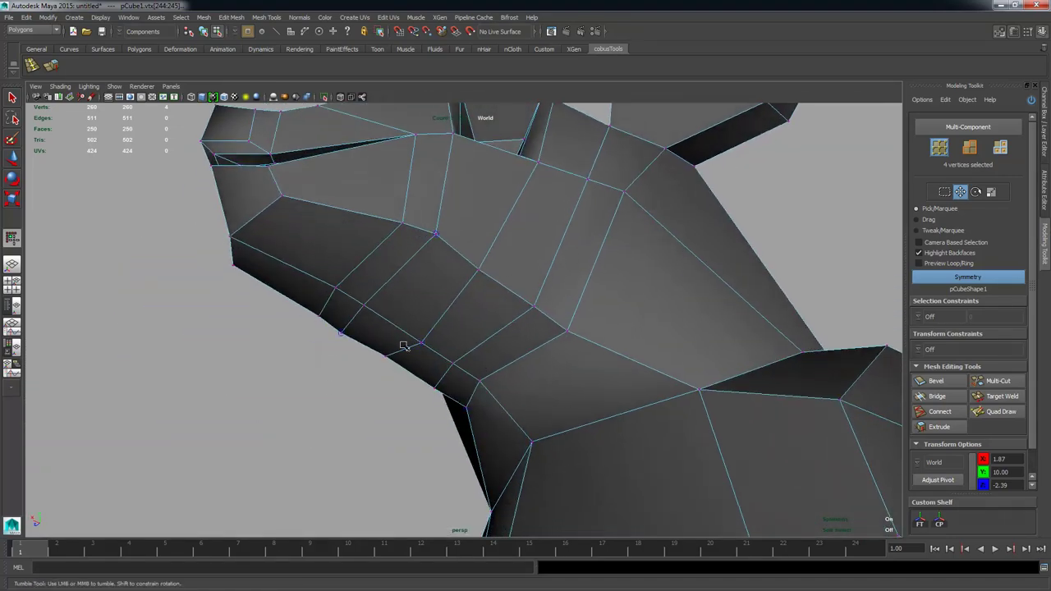
alt+drag(484, 386, 428, 362)
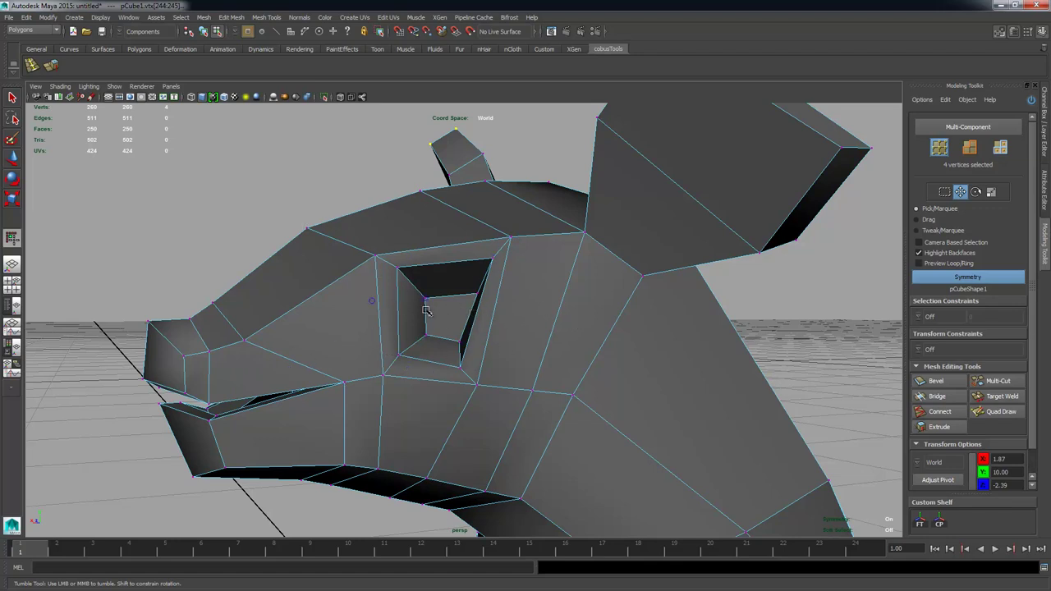
alt+drag(170, 353, 315, 365)
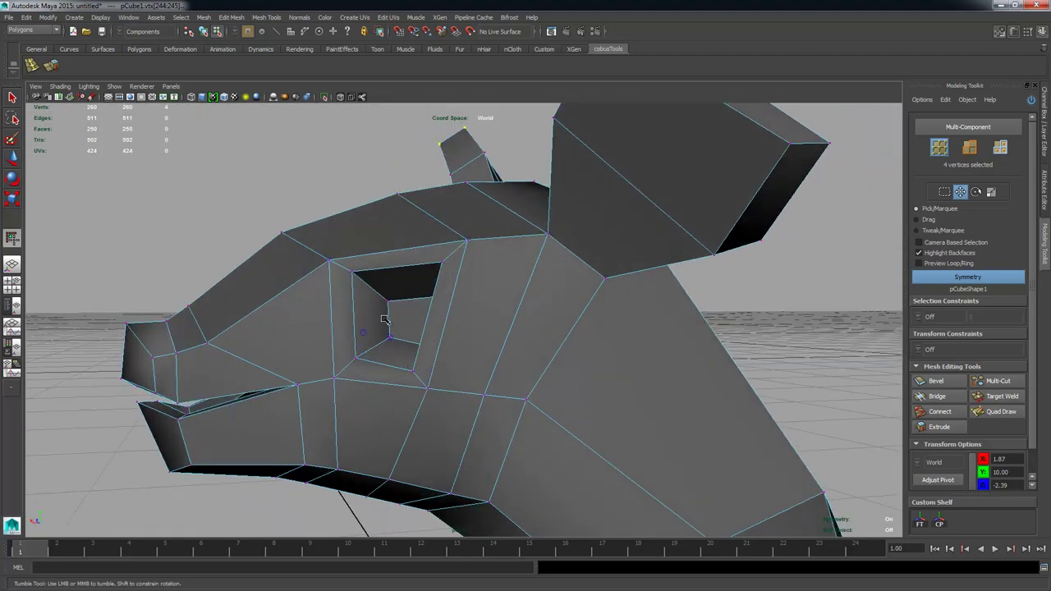
alt+drag(419, 413, 444, 353)
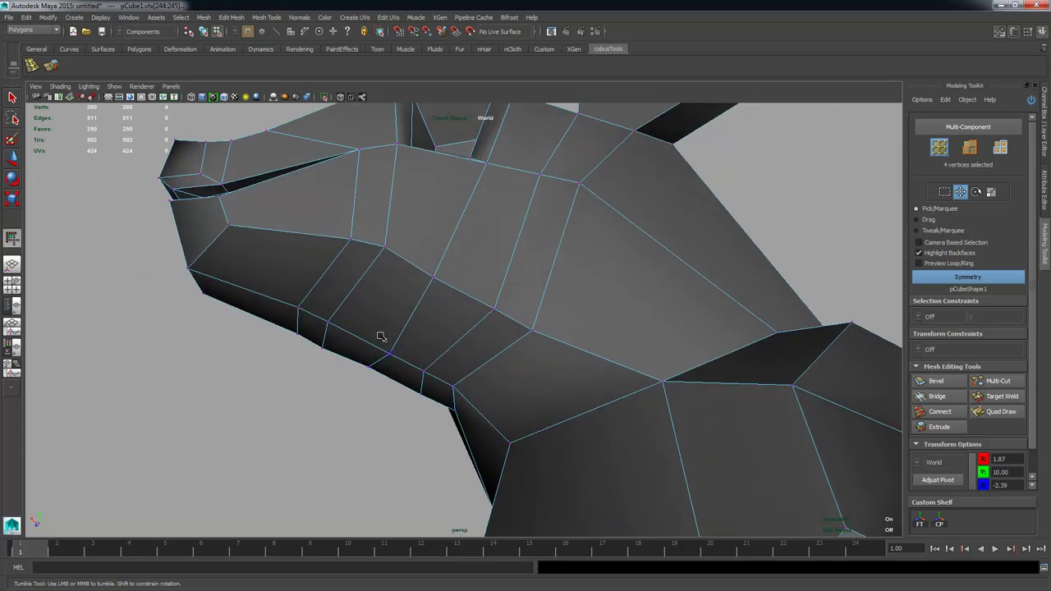
alt+drag(532, 274, 571, 316)
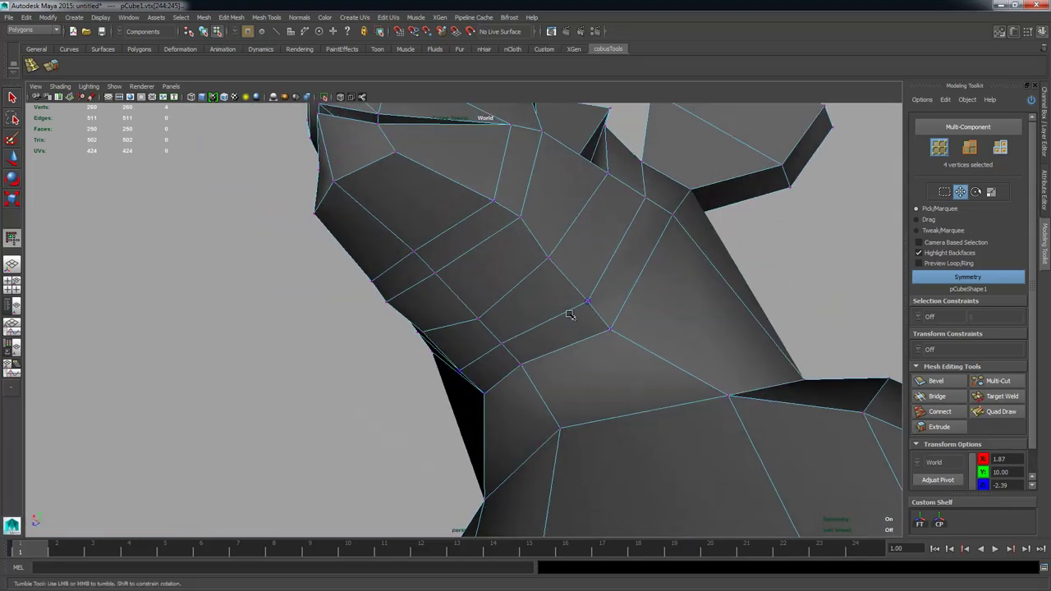
click(544, 258)
alt+drag(544, 258, 505, 268)
alt+drag(581, 266, 629, 301)
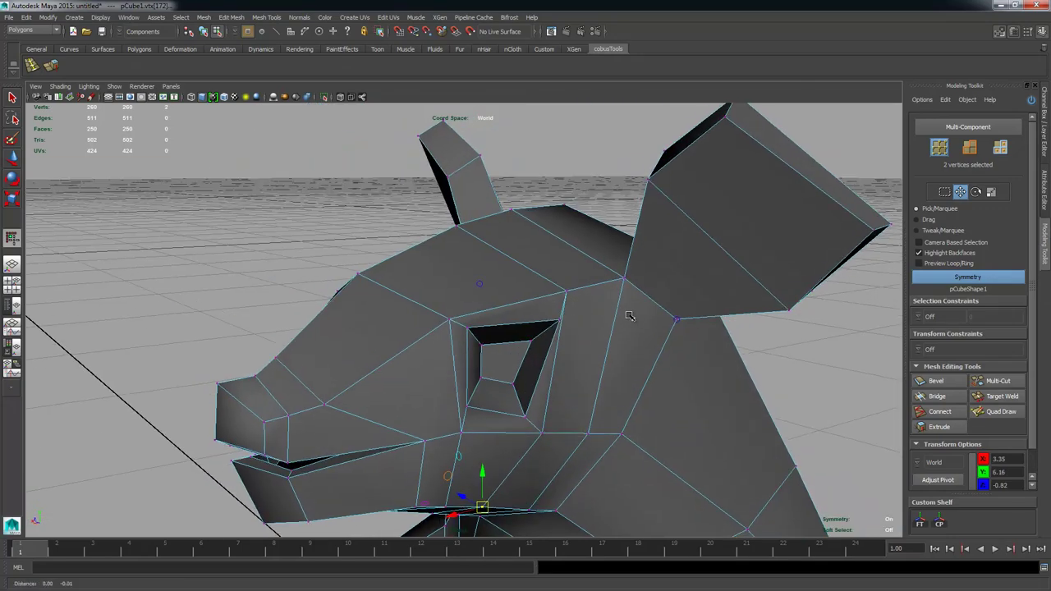
Step: Delete the mirrored edge loop running from the ear base down the cheek and under the jaw
alt+middle_drag(629, 300, 477, 253)
alt+right_drag(442, 267, 485, 259)
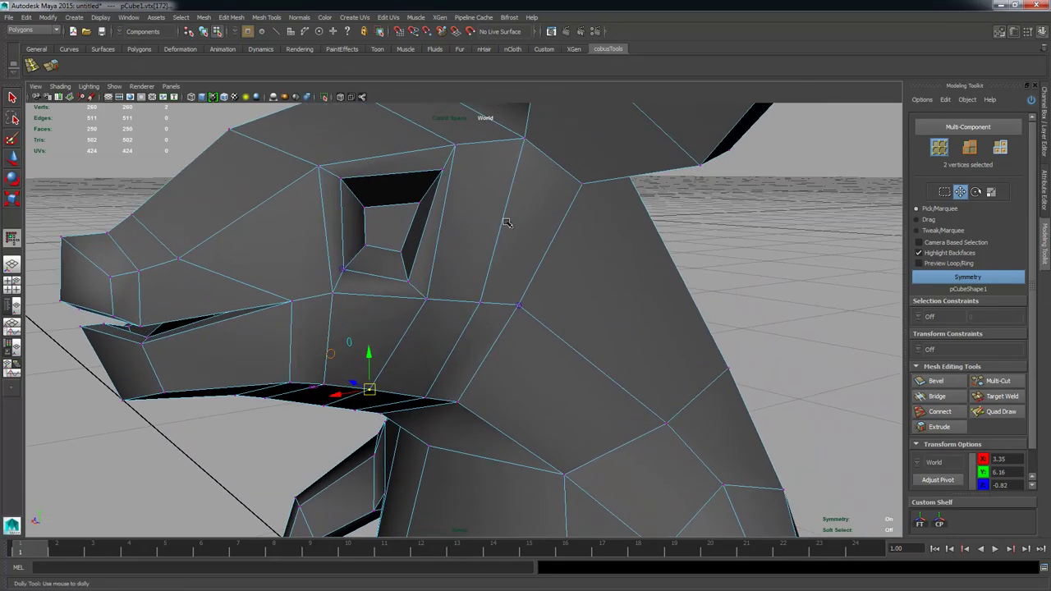
right_drag(507, 222, 502, 163)
double_click(502, 229)
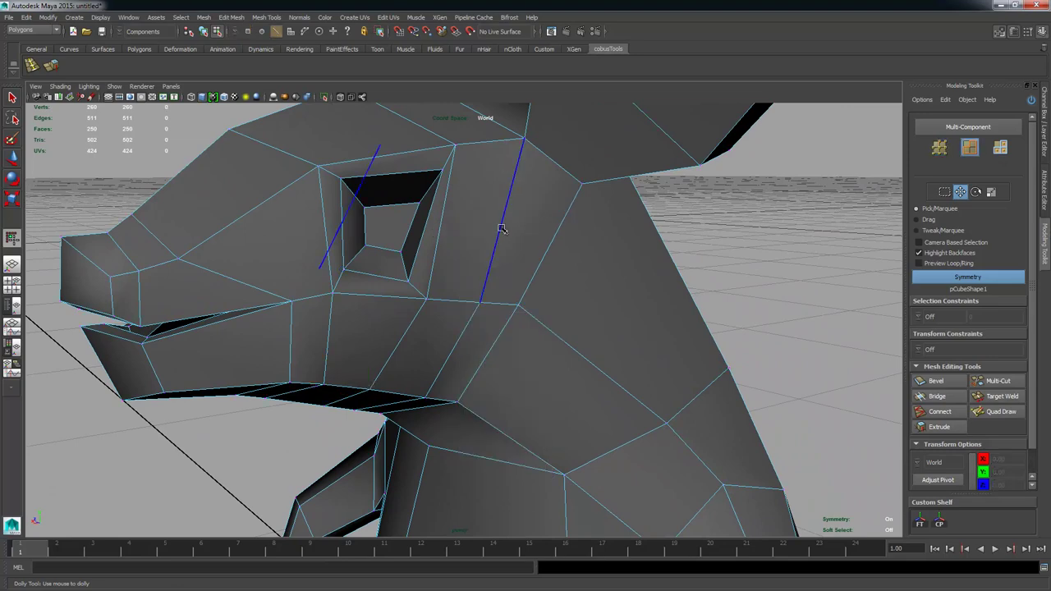
alt+drag(501, 229, 405, 329)
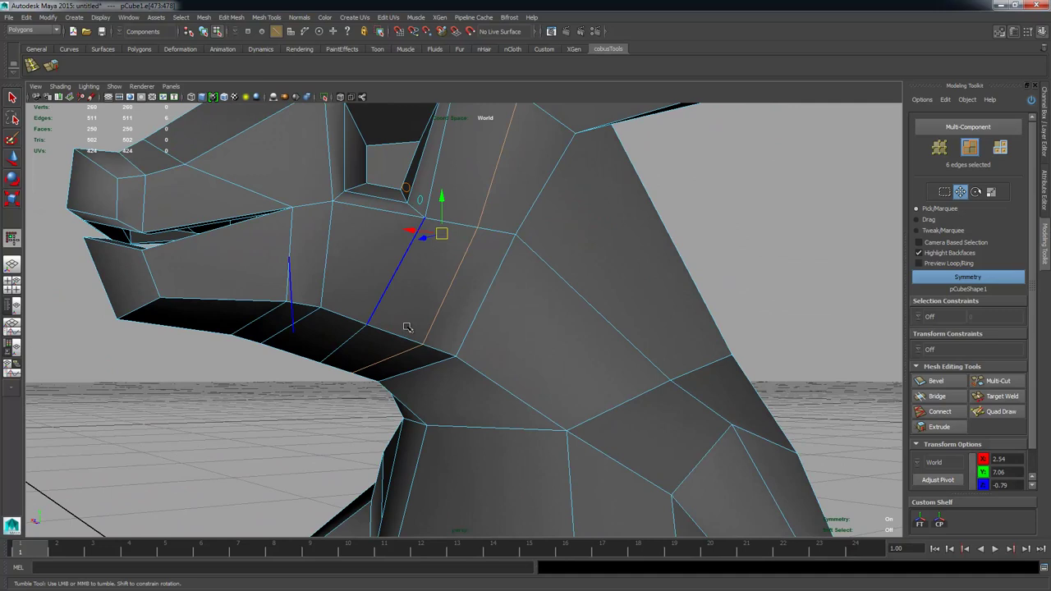
shift+middle_drag(407, 327, 450, 295)
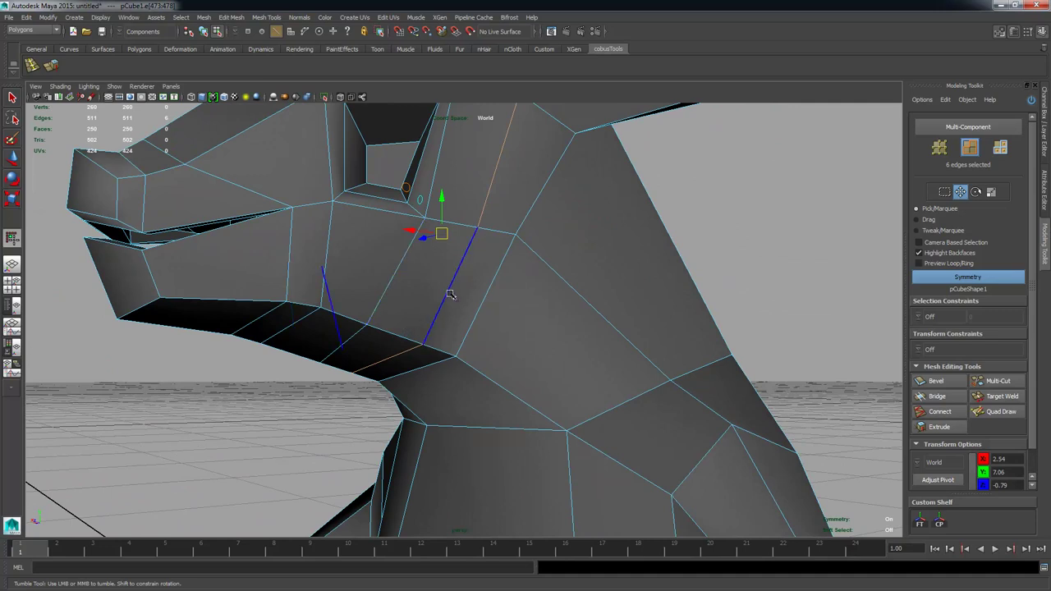
shift+middle_drag(481, 239, 507, 158)
shift+right_drag(509, 150, 467, 163)
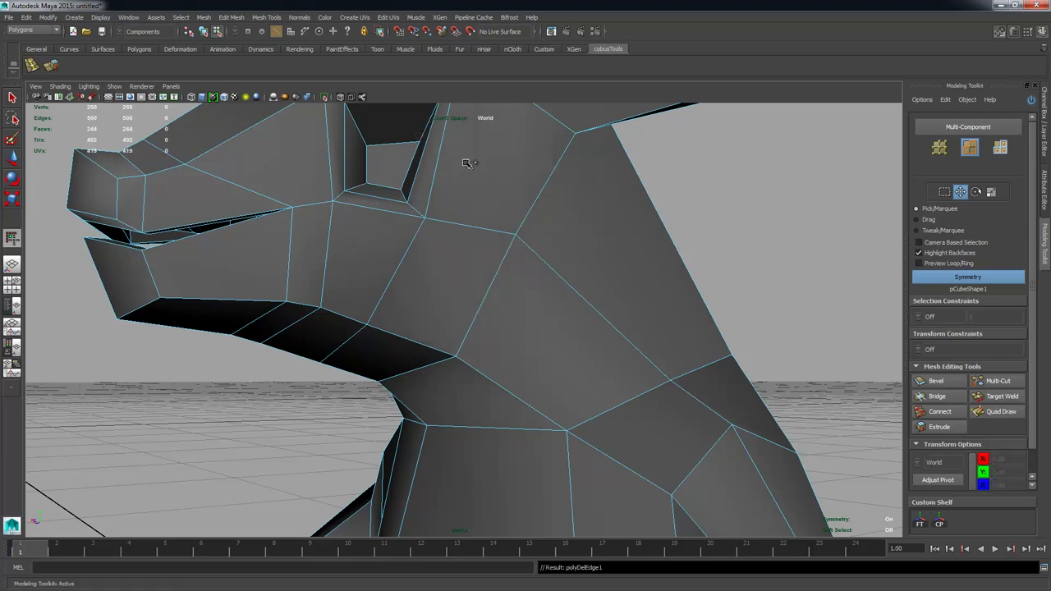
alt+drag(508, 240, 476, 253)
alt+middle_drag(470, 170, 484, 212)
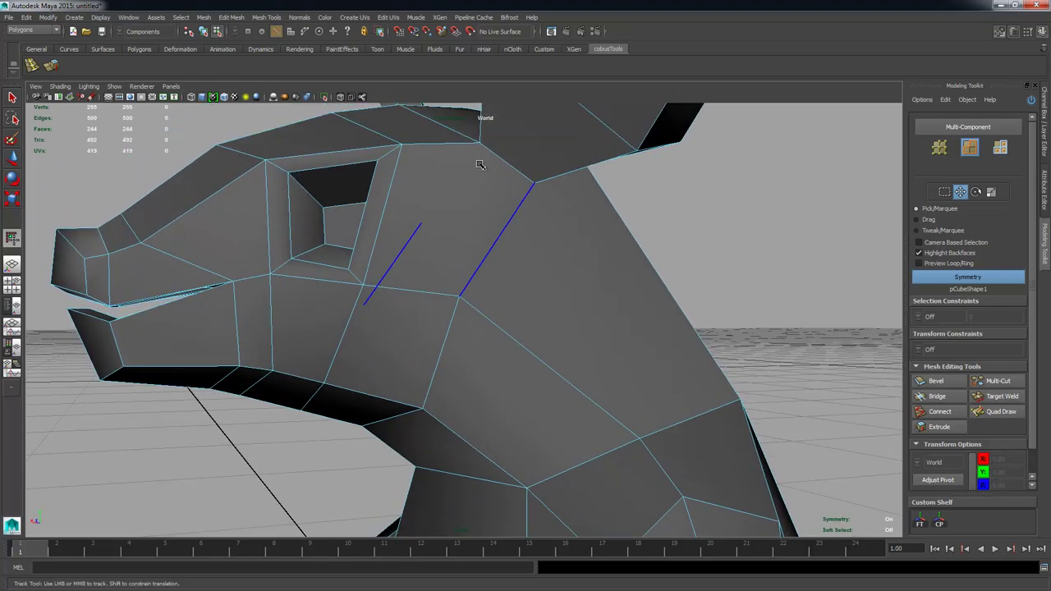
Step: Insert a mirrored edge loop through the side of the snout and the middle of the eye sockets with Multi-Cut
alt+drag(402, 192, 419, 328)
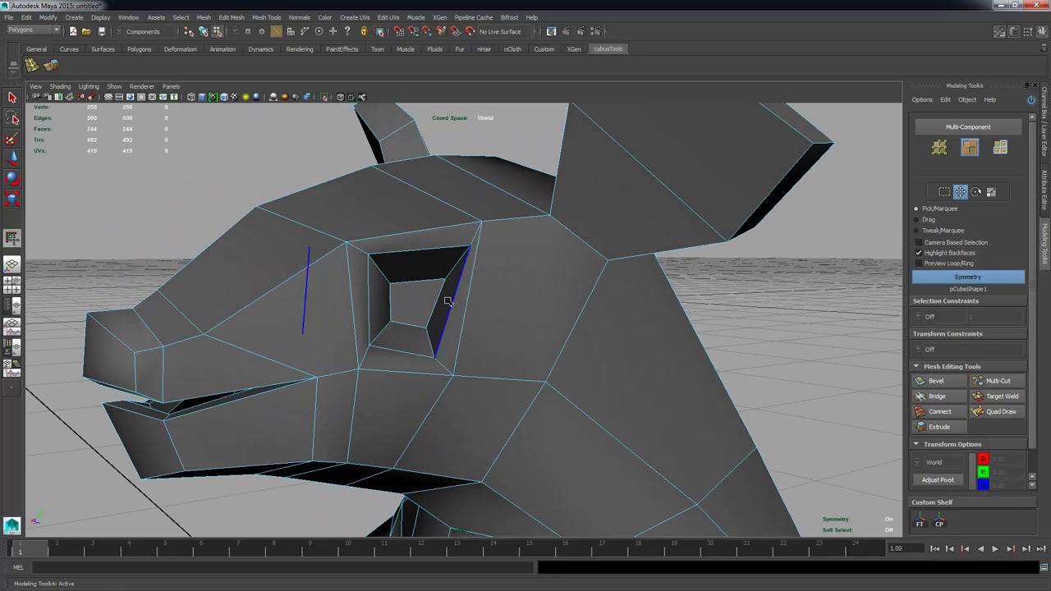
click(981, 382)
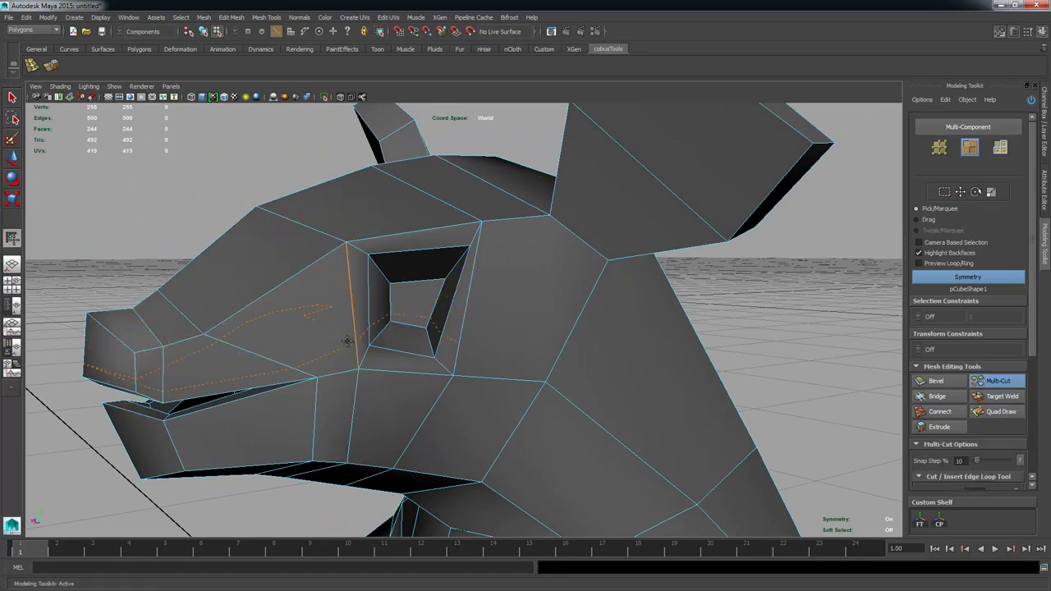
ctrl+click(260, 354)
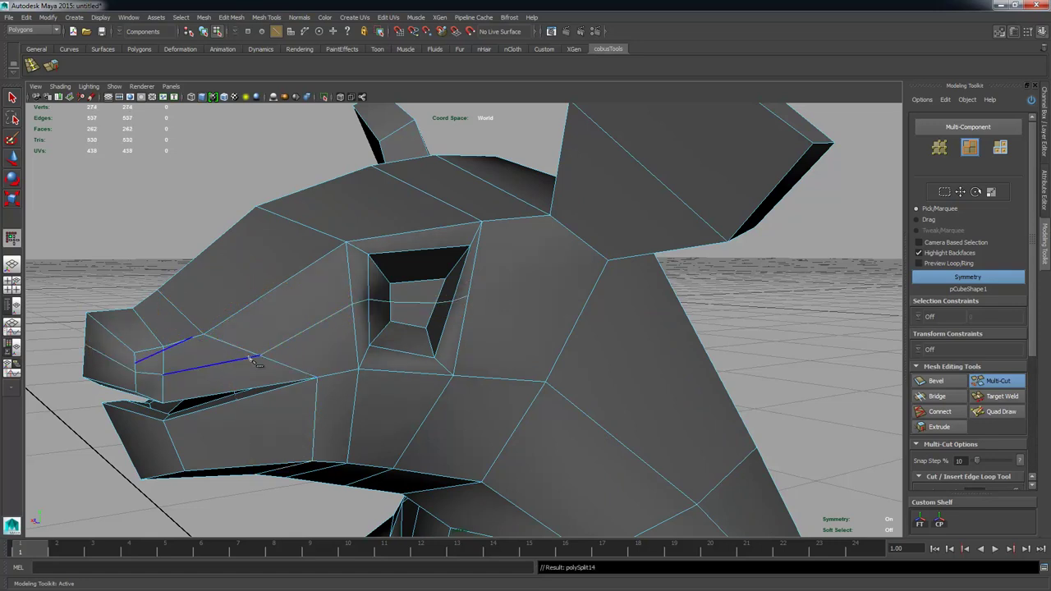
Step: Start a mirrored cut at the eye socket's rear rim, running to the ear base and up across the ear's front face
alt+drag(259, 354, 456, 340)
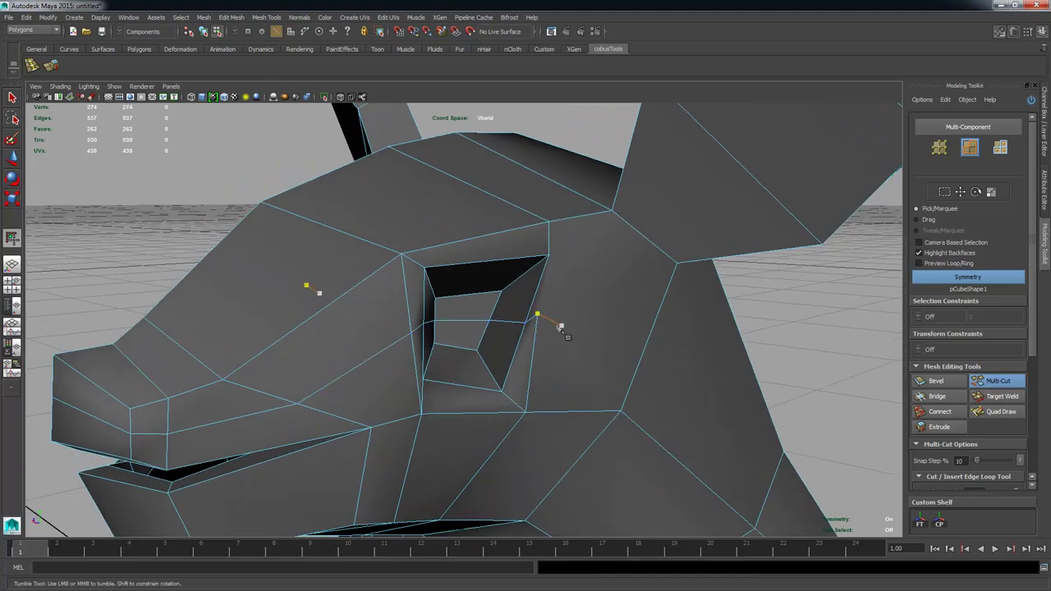
alt+drag(561, 329, 435, 321)
click(395, 299)
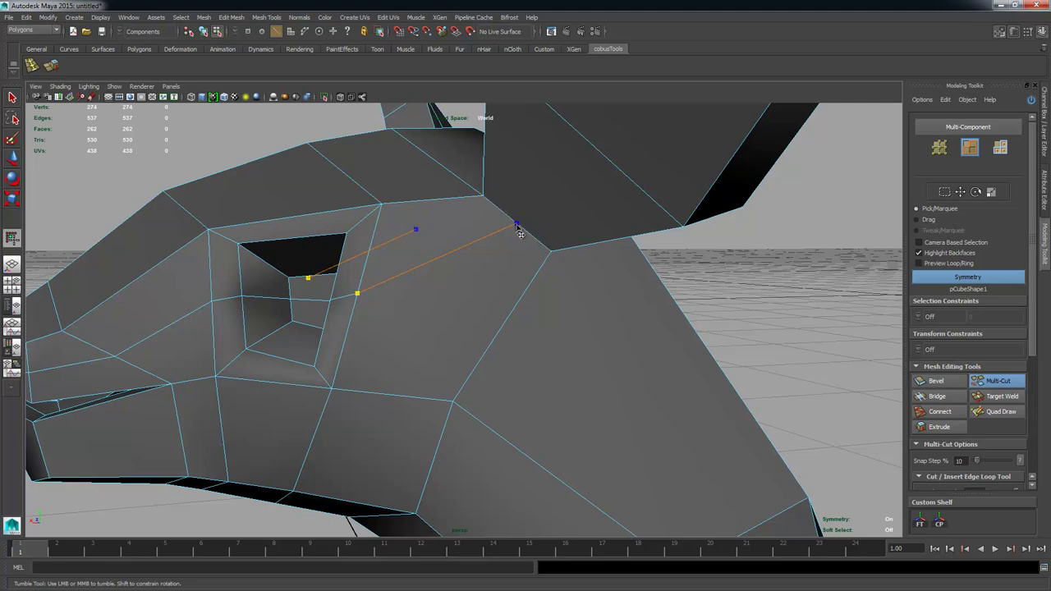
click(519, 231)
alt+middle_drag(608, 158, 622, 248)
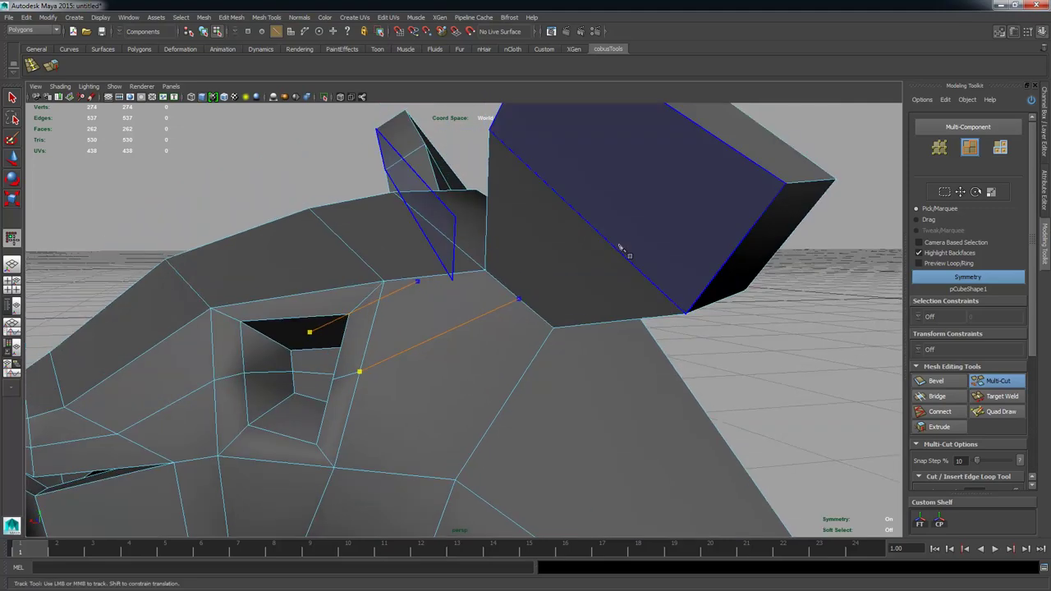
click(580, 212)
alt+middle_drag(700, 152, 706, 174)
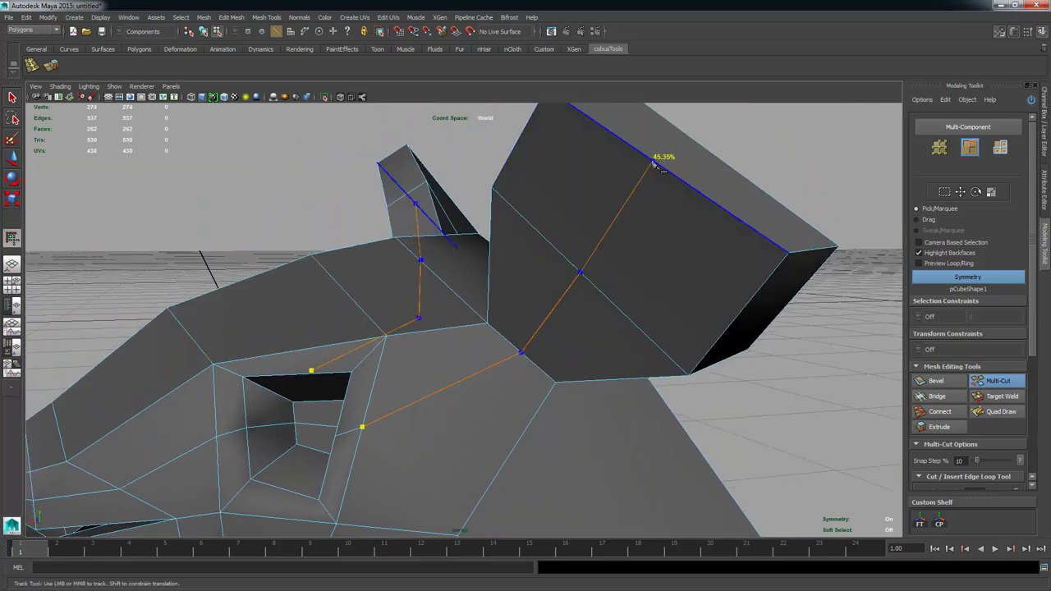
click(664, 160)
Step: Continue the cut down the back of the ear and across the back of the head to the midline, and apply it
alt+drag(664, 159, 339, 284)
alt+drag(332, 287, 176, 288)
alt+middle_drag(177, 288, 200, 301)
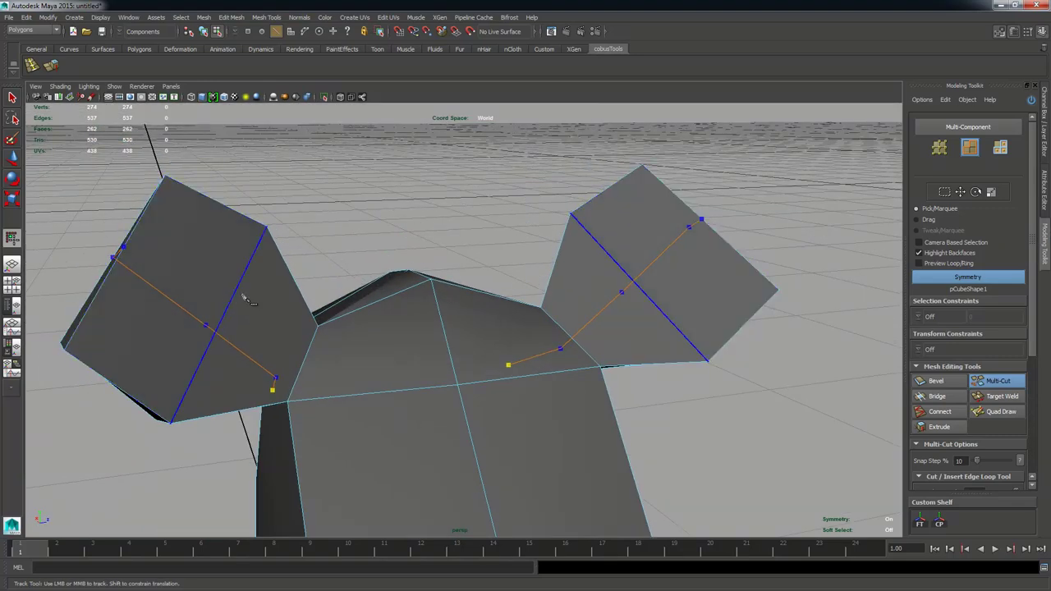
drag(247, 297, 220, 322)
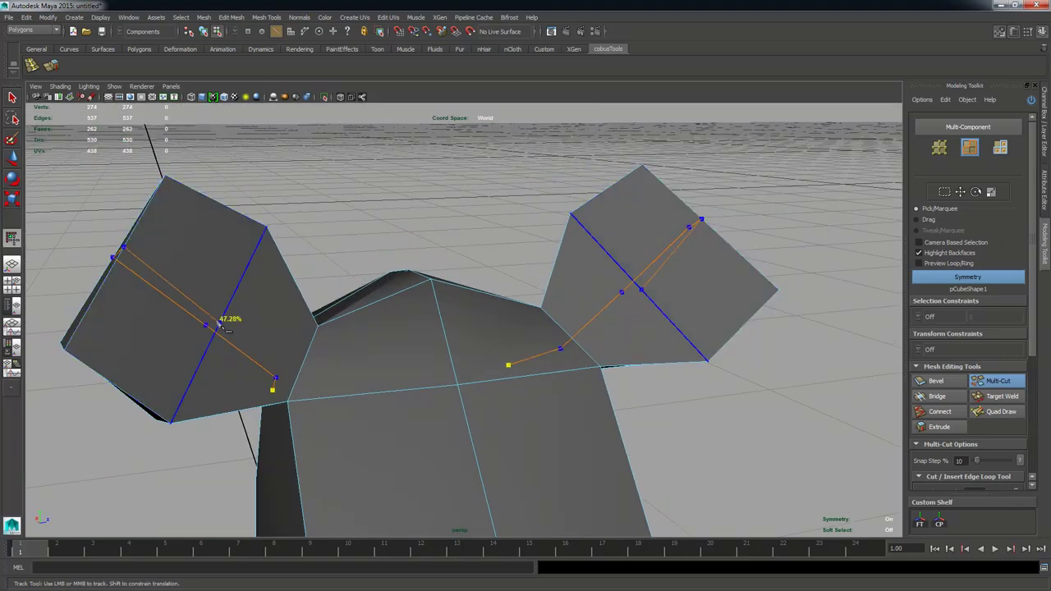
click(309, 364)
drag(447, 344, 526, 240)
click(449, 337)
key(Return)
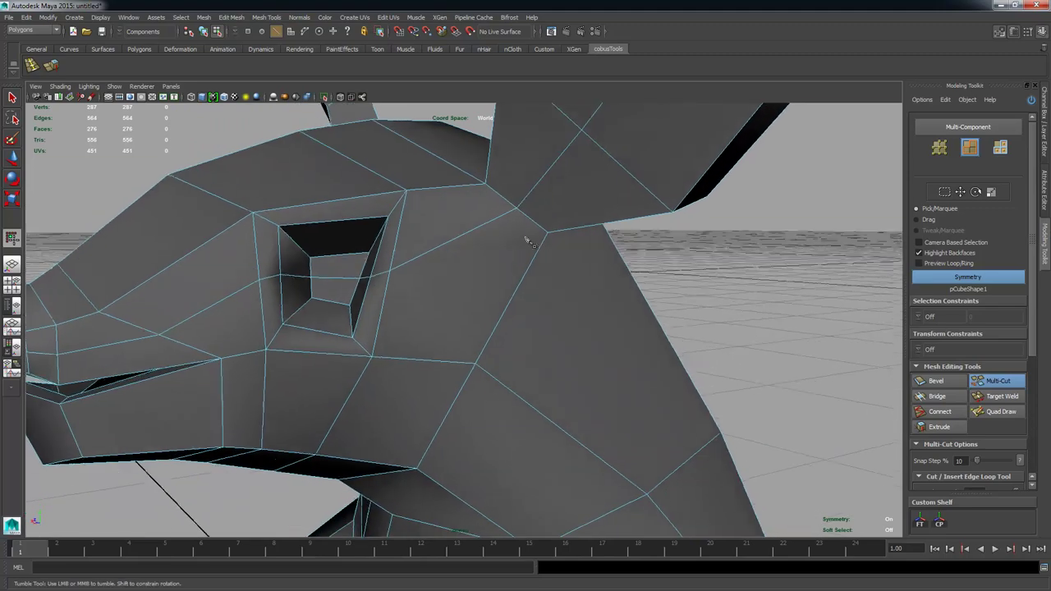
alt+middle_drag(526, 240, 441, 184)
mouse_move(427, 299)
alt+middle_down()
mouse_move(378, 246)
mouse_move(423, 273)
mouse_move(418, 305)
alt+middle_up()
click(374, 220)
key(BackSpace)
click(462, 319)
alt+middle_drag(443, 249, 453, 223)
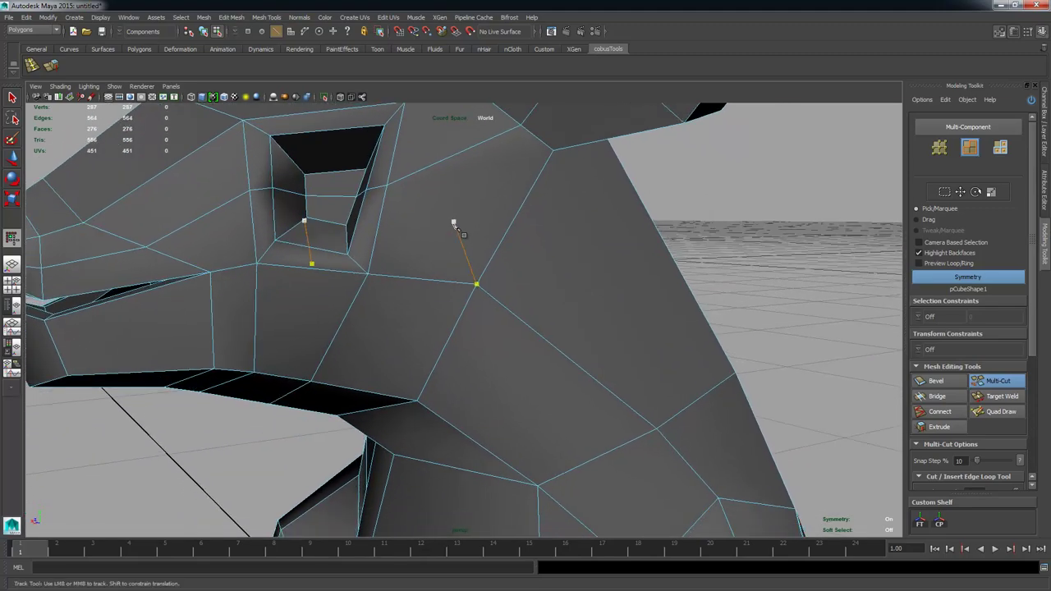
alt+middle_drag(506, 256, 477, 340)
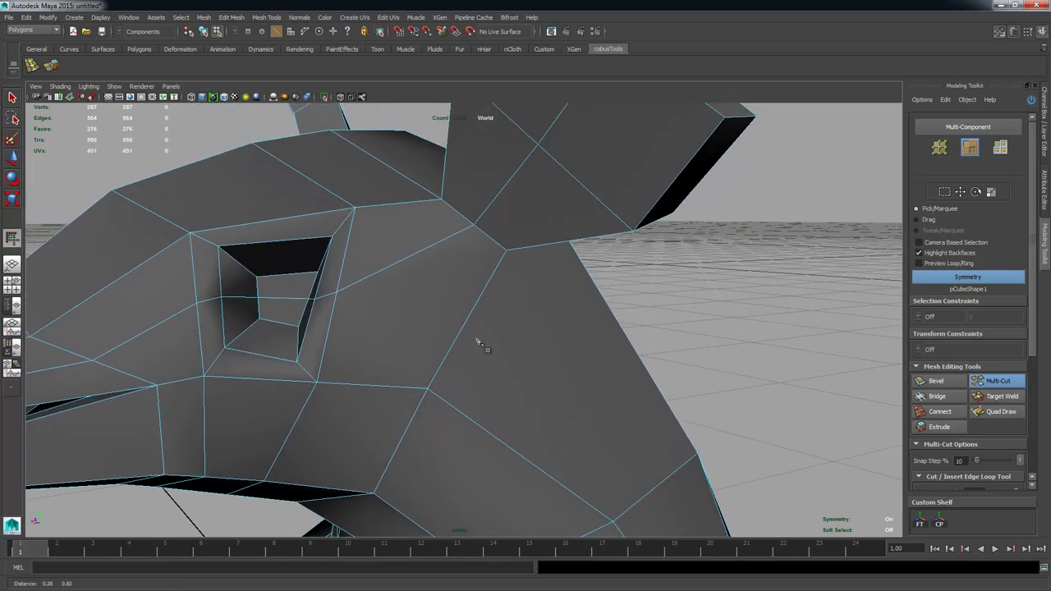
Step: Round the ears by moving the middle vertices of their upper outer edge outward to about X 1.34, Y 9.69, Z -2.97
alt+drag(358, 330, 406, 330)
alt+right_drag(406, 331, 436, 313)
alt+drag(436, 315, 548, 271)
alt+middle_drag(604, 226, 544, 351)
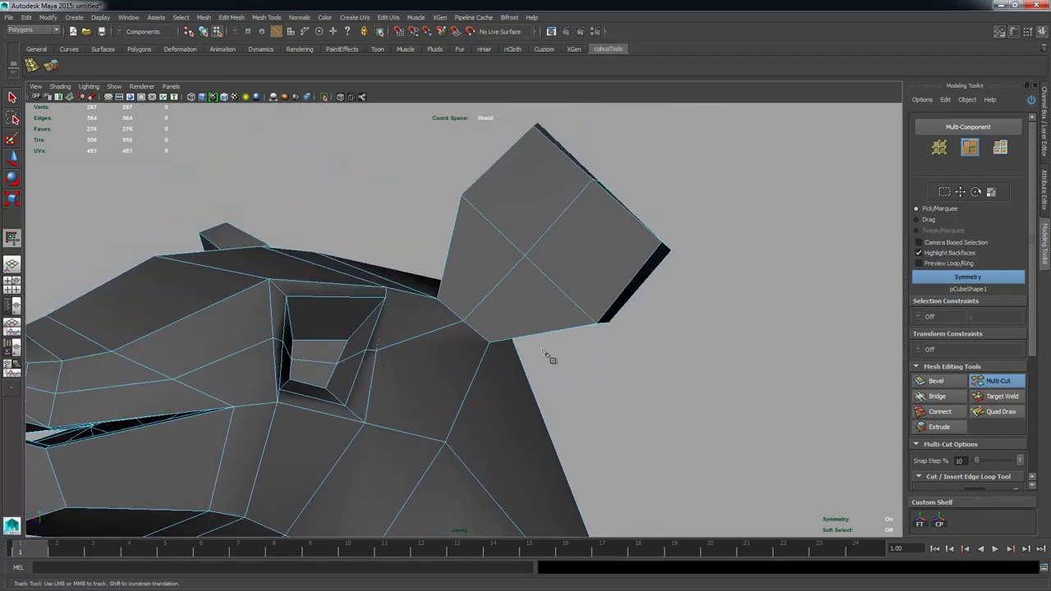
key(w)
right_drag(588, 188, 540, 187)
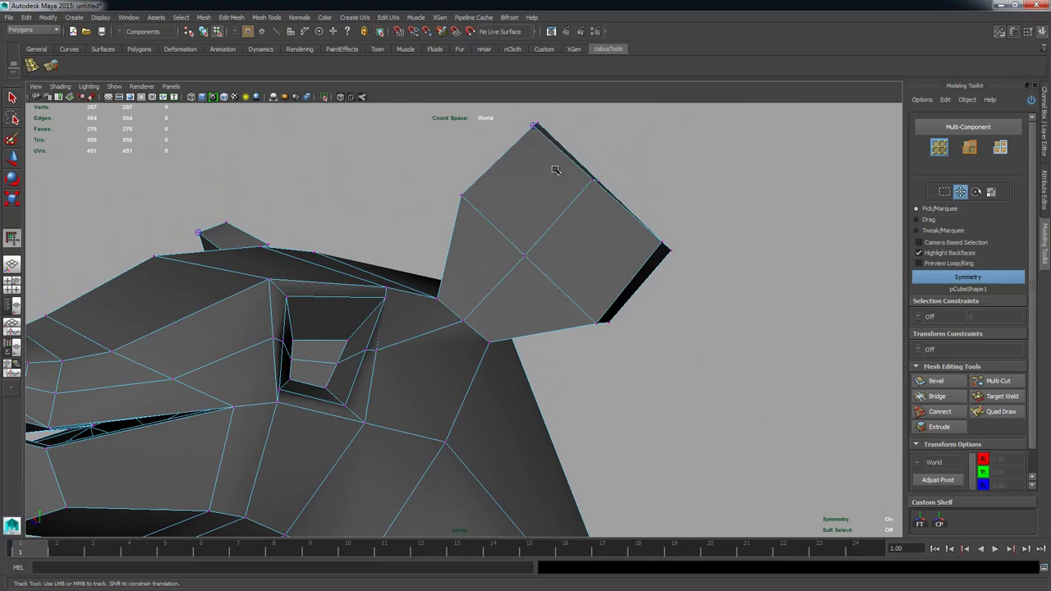
click(597, 184)
alt+drag(597, 184, 519, 314)
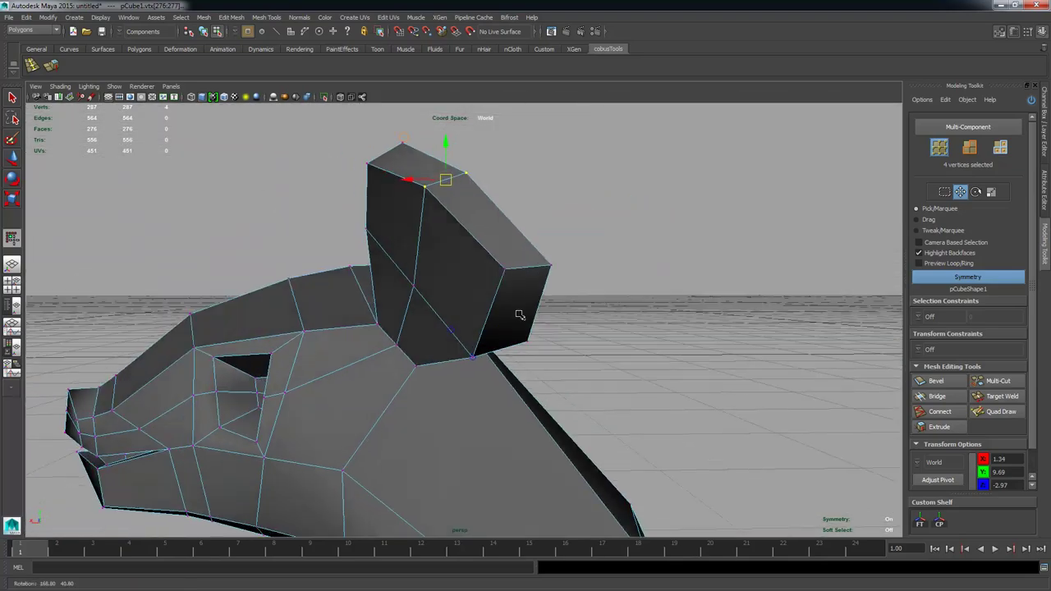
Step: Move the middle vertices of the eye socket's rear side backward to about X 3.04, Y 7.66, Z -1.22
alt+middle_drag(369, 386, 553, 331)
alt+drag(553, 331, 465, 336)
alt+right_drag(465, 336, 534, 331)
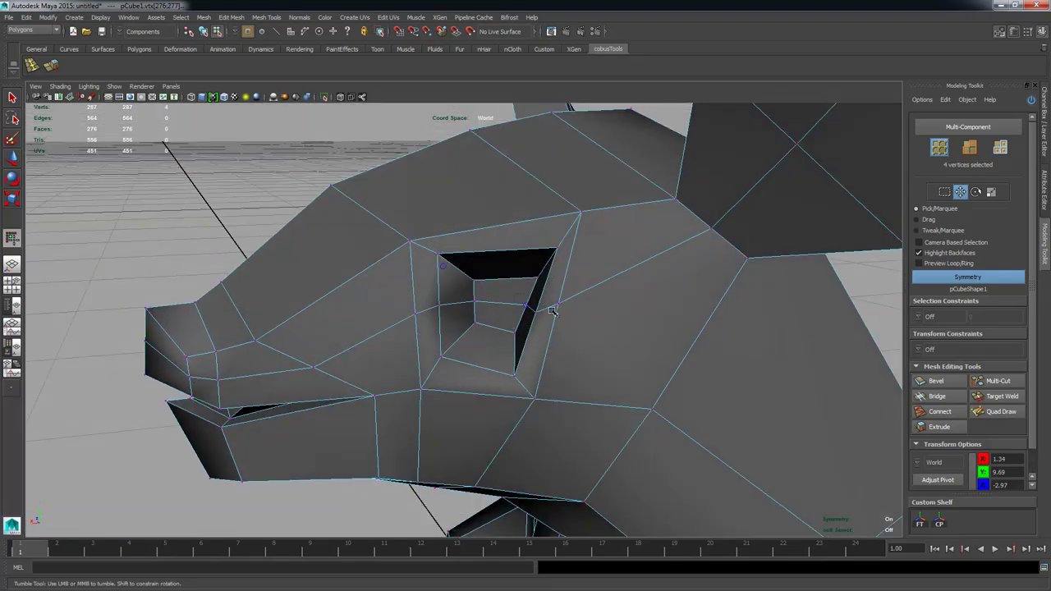
drag(573, 323, 552, 312)
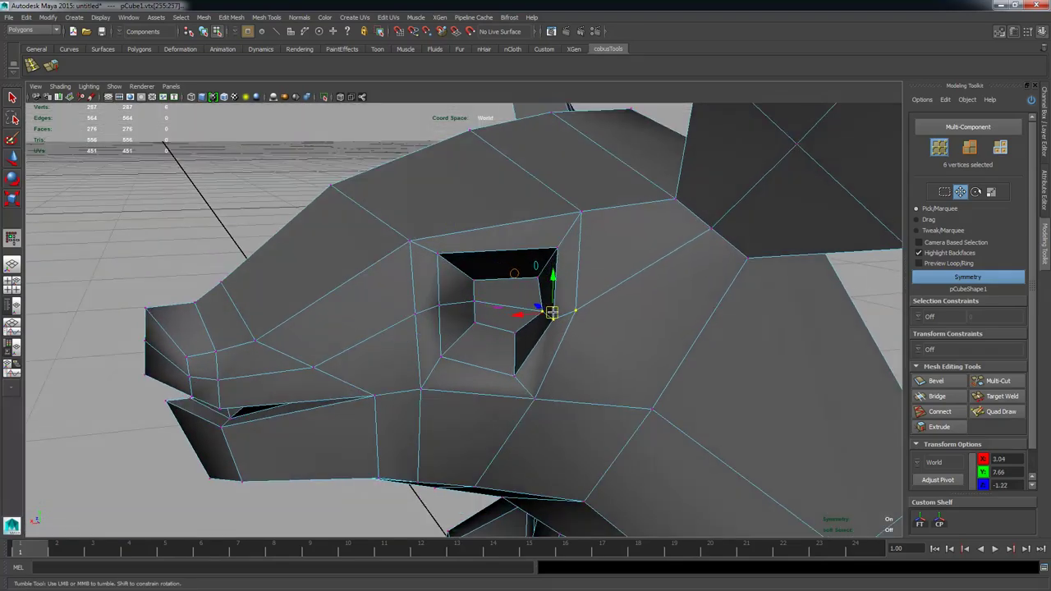
Step: Move the middle vertices of the eye socket's front side, inside and on the rim, toward the snout
click(466, 304)
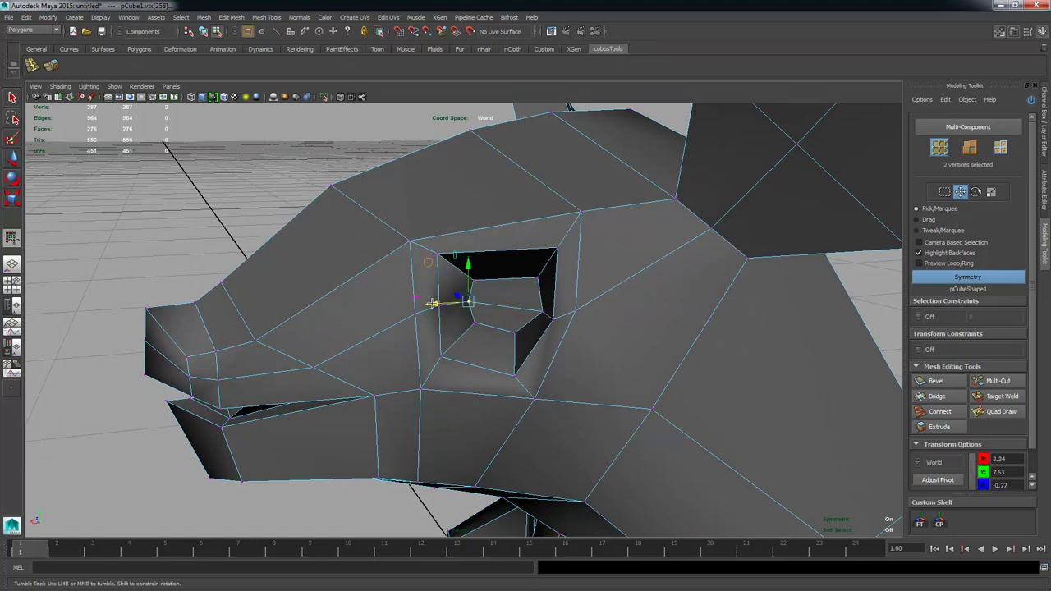
drag(443, 323, 372, 299)
drag(424, 319, 425, 320)
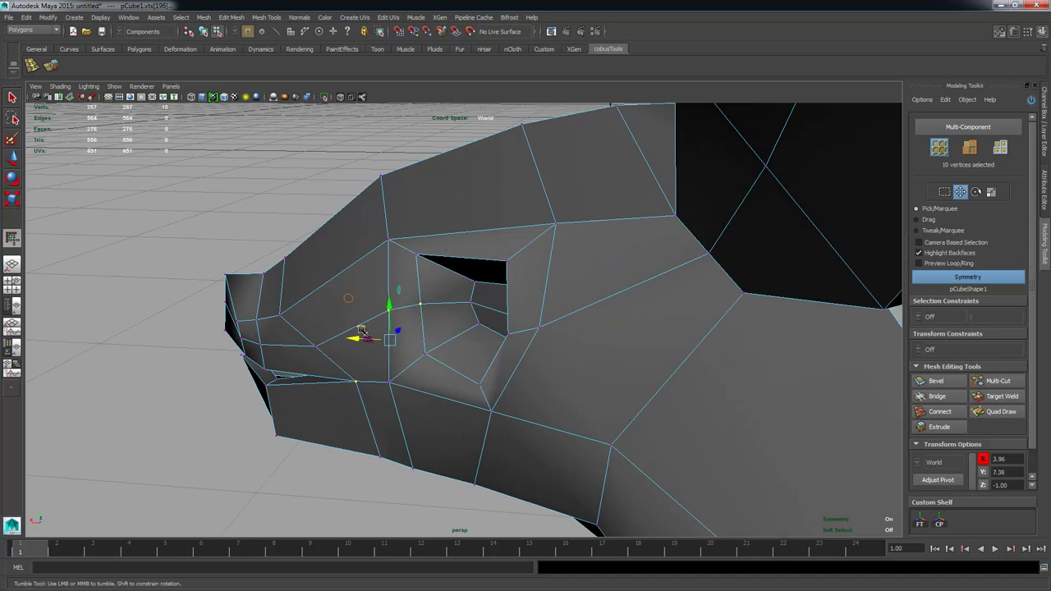
ctrl+drag(337, 374, 372, 398)
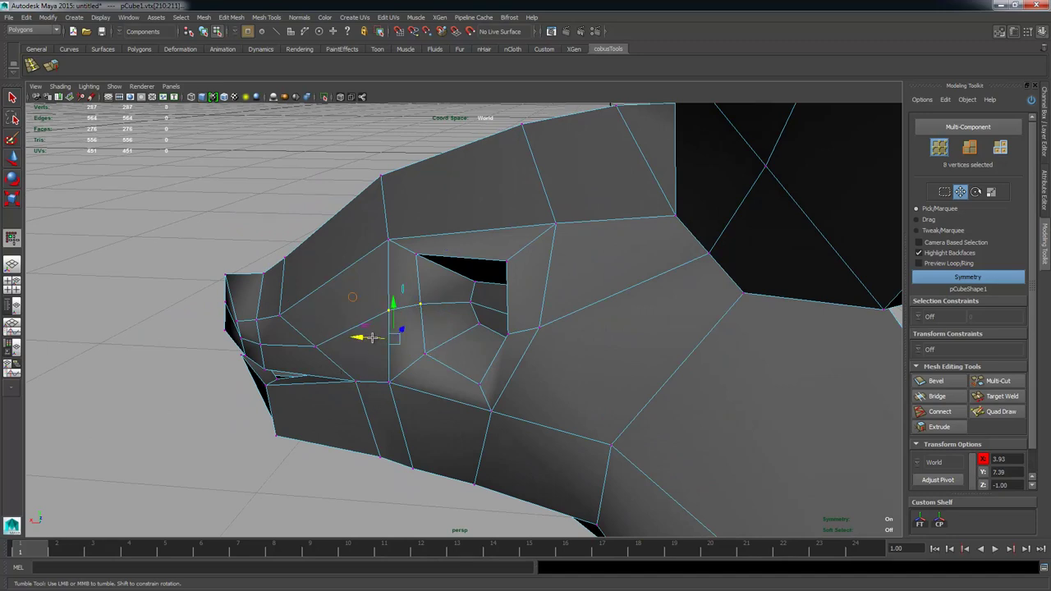
drag(359, 338, 432, 298)
Step: Pull the front and rear upper corner vertices of the eye socket rim inward to round the opening
click(442, 261)
drag(446, 261, 466, 271)
click(564, 251)
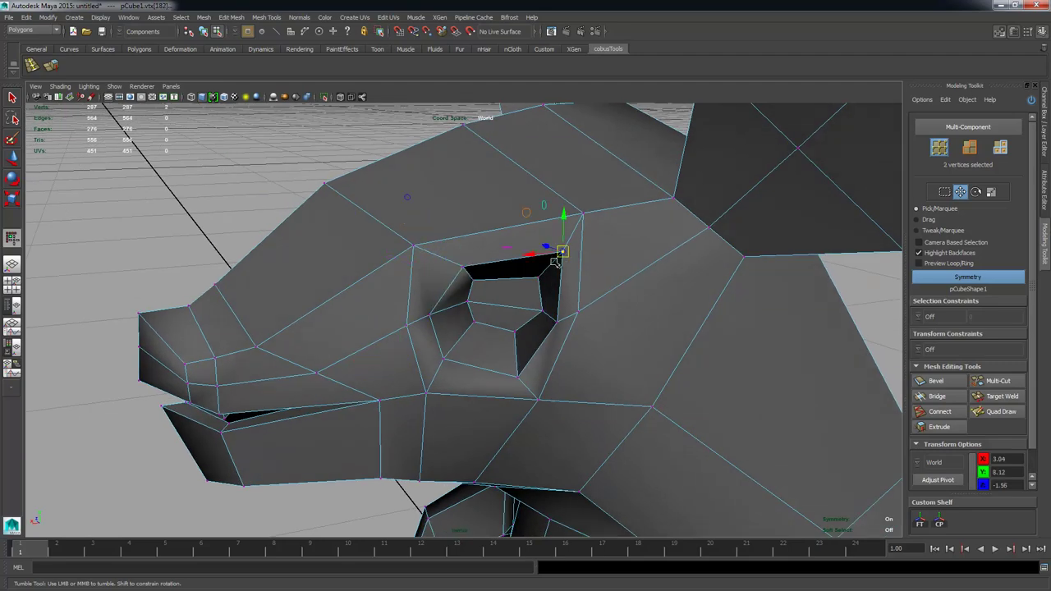
drag(563, 250, 549, 264)
alt+drag(514, 325, 505, 273)
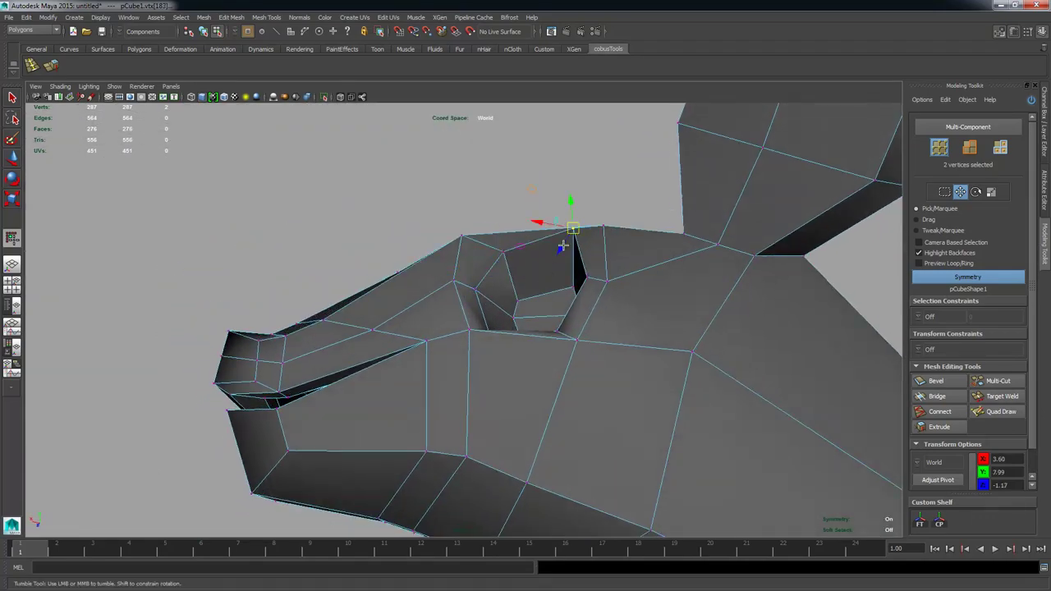
alt+drag(562, 246, 615, 297)
alt+drag(606, 244, 368, 286)
Step: Shape the snout tip by adjusting its midline vertices, placing the upper one at about X 5.61, Y 7.55, Z 0.00
click(332, 281)
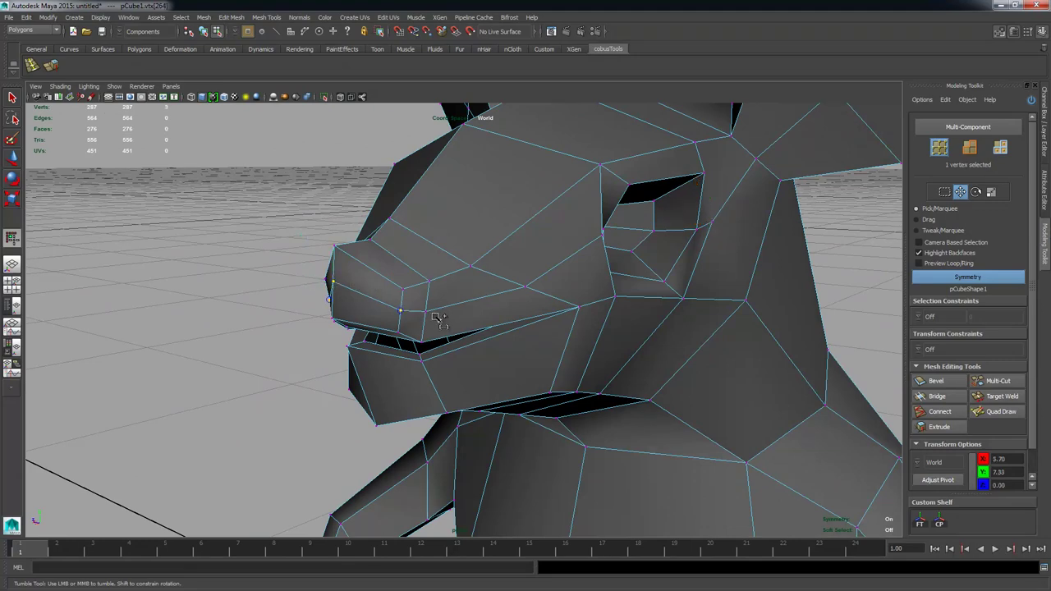
alt+drag(477, 305, 567, 378)
alt+drag(561, 254, 367, 323)
alt+drag(279, 279, 467, 383)
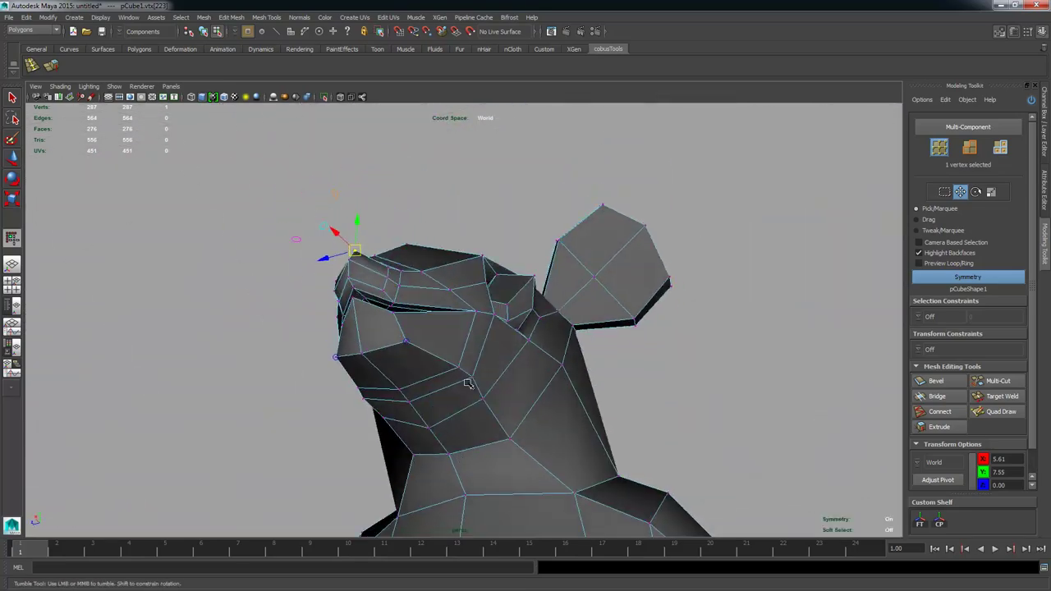
alt+drag(523, 411, 525, 195)
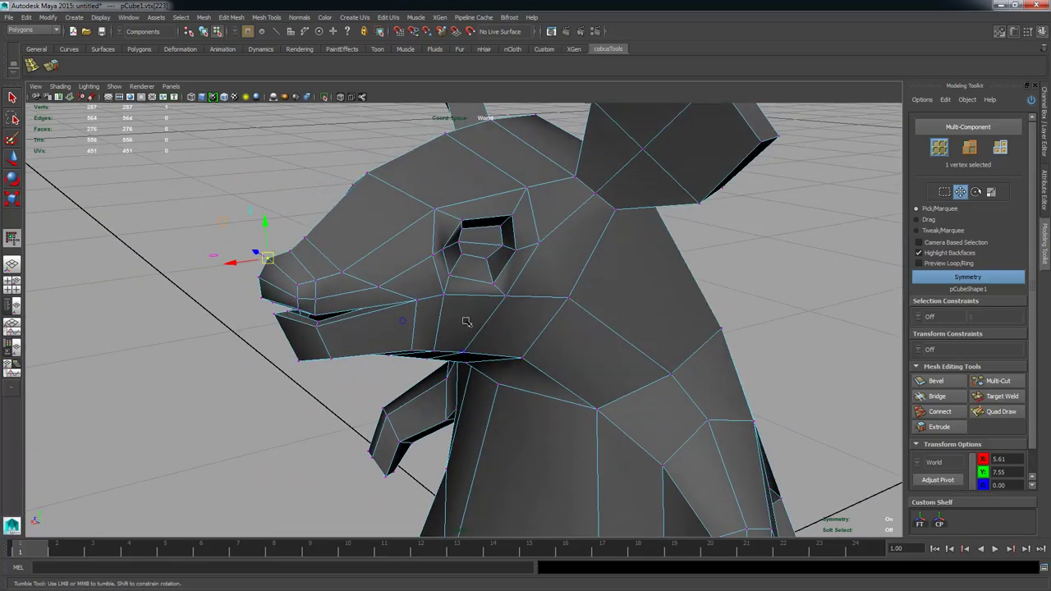
Step: Round the back of the head by moving its midline vertices to about X 0.74, Y 8.77 and X 0.08, Y 7.76
alt+drag(467, 322, 418, 286)
alt+middle_drag(418, 287, 519, 297)
alt+drag(519, 297, 328, 335)
click(454, 262)
alt+drag(454, 262, 440, 233)
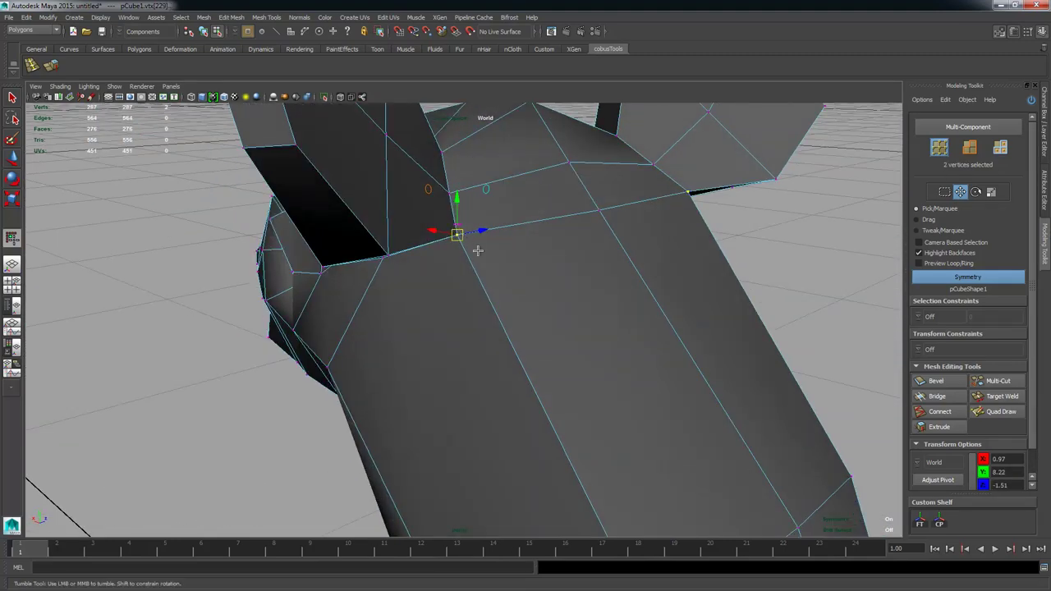
alt+drag(546, 266, 591, 290)
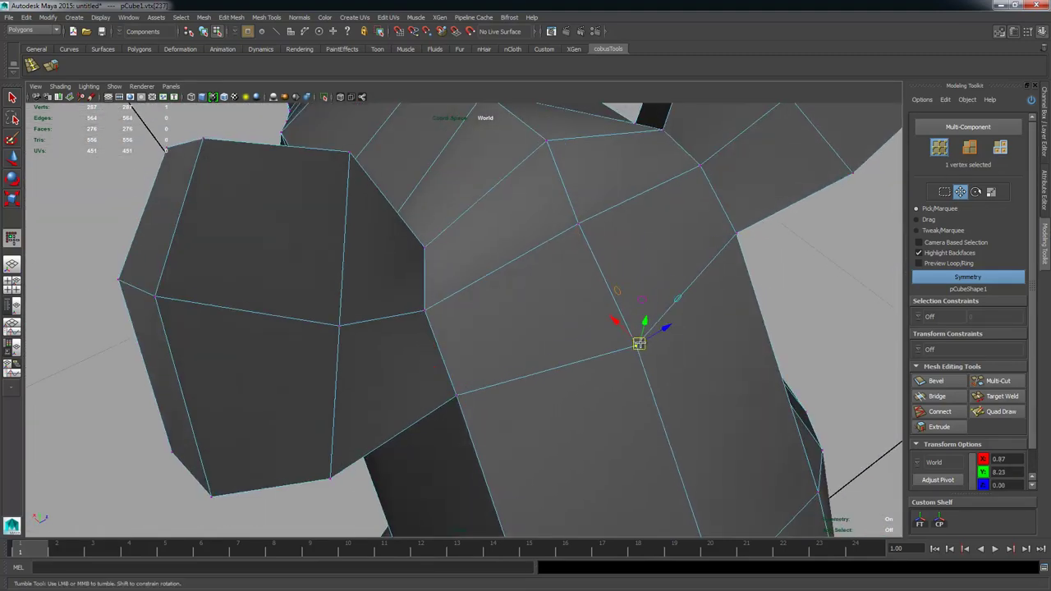
alt+drag(588, 252, 551, 250)
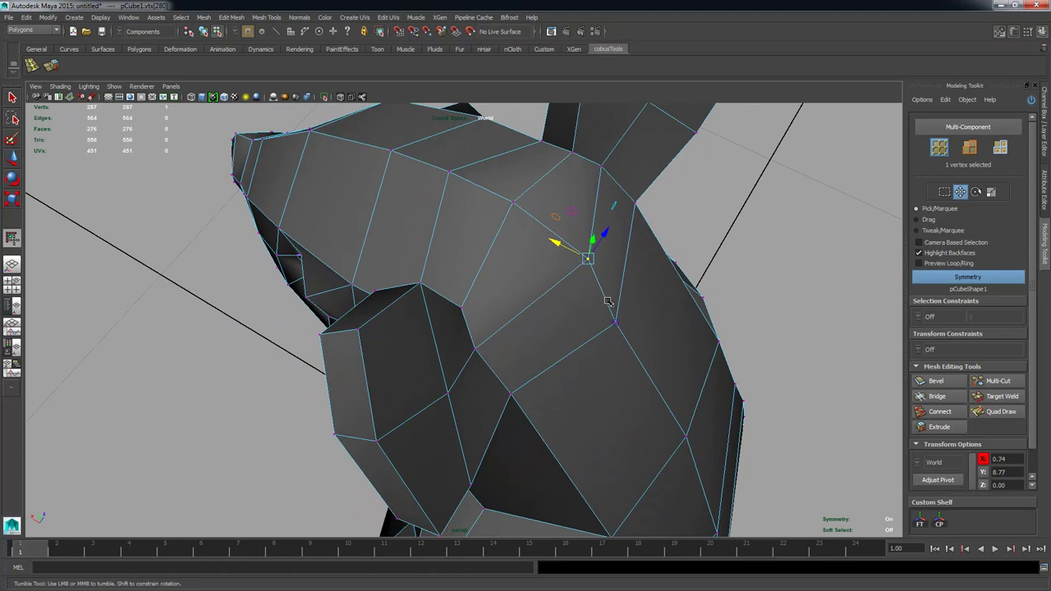
mouse_move(607, 301)
alt+mouse_down()
mouse_move(624, 345)
mouse_move(615, 301)
alt+mouse_up()
Step: Examine the proportions and edge flow of the whole body from the side and the front
alt+drag(701, 333, 411, 345)
alt+right_drag(410, 345, 345, 345)
alt+middle_drag(427, 411, 415, 186)
alt+drag(415, 186, 453, 245)
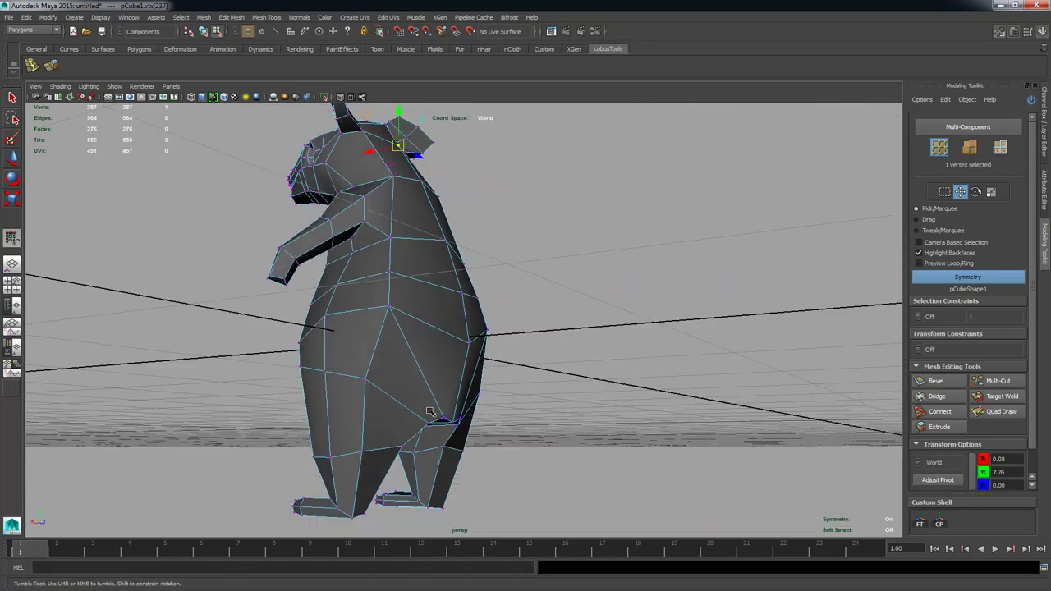
alt+drag(430, 410, 547, 390)
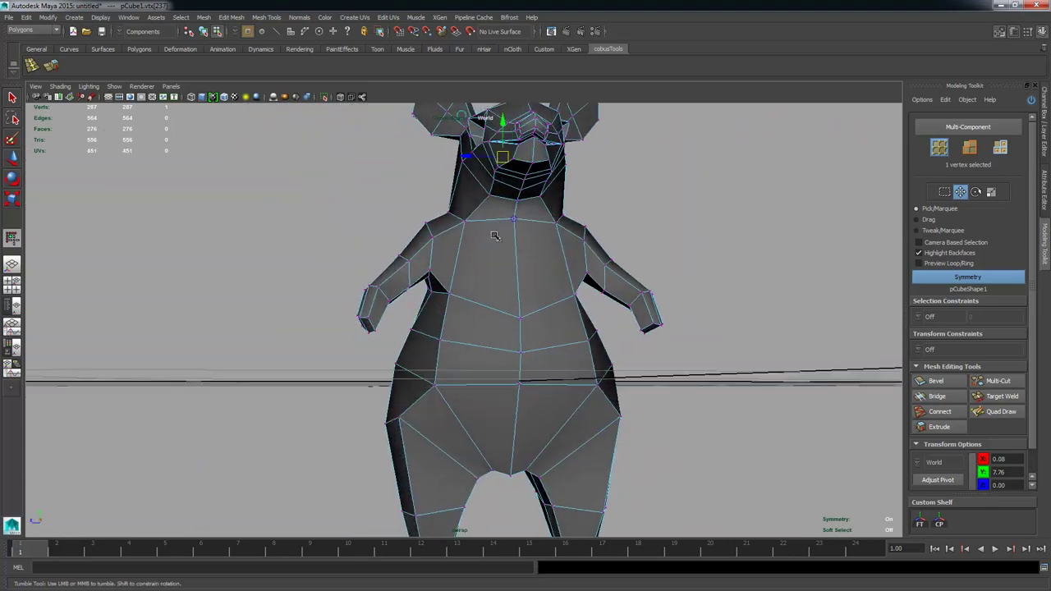
alt+drag(495, 237, 505, 275)
Step: Cut a new edge line under the throat from one side of the neck to the other with Multi-Cut
click(992, 367)
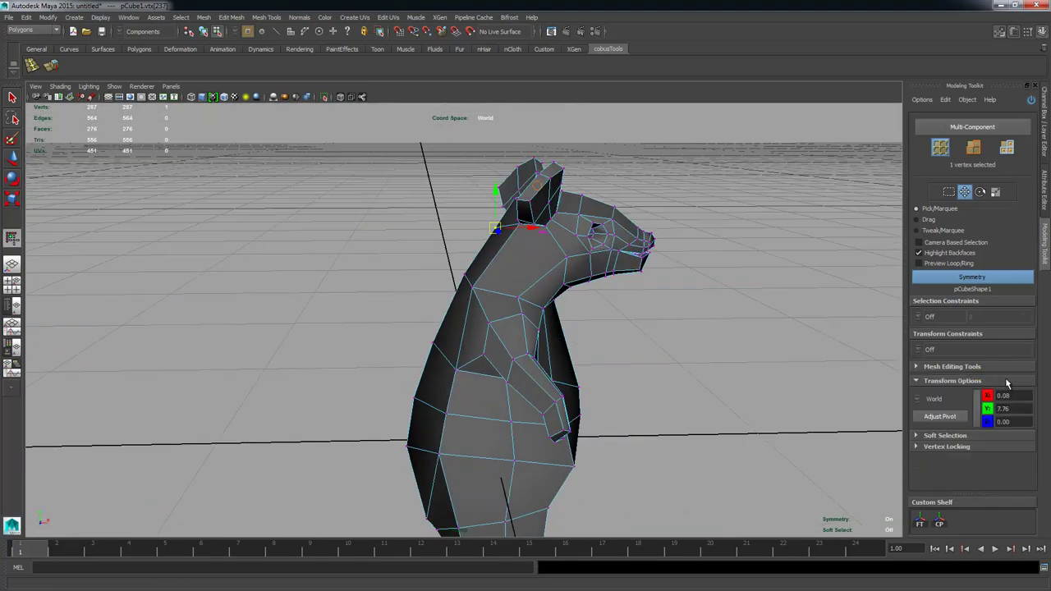
click(1002, 368)
click(990, 381)
alt+drag(706, 324, 596, 350)
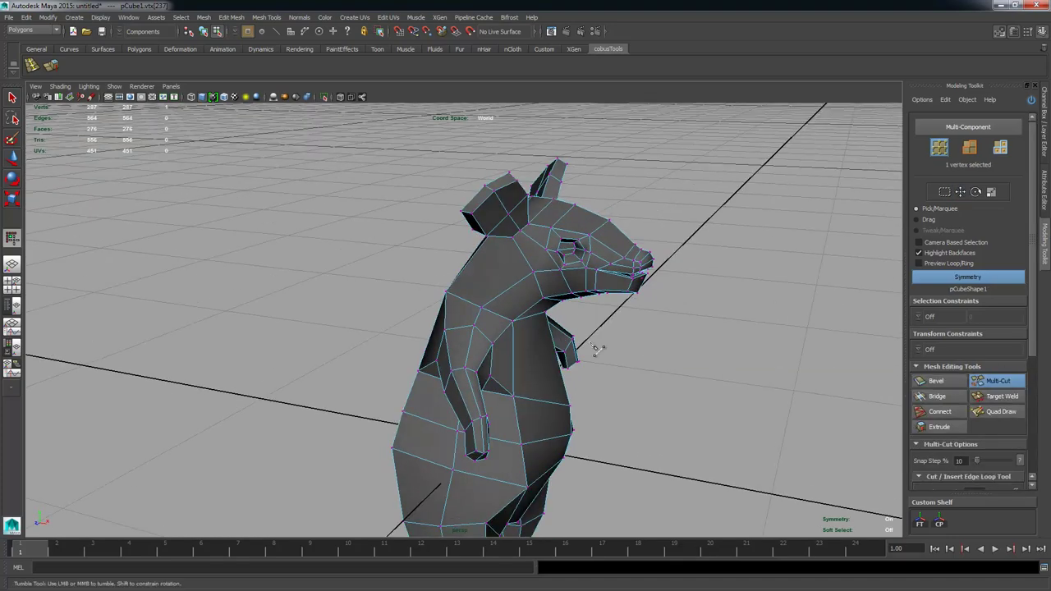
alt+right_drag(596, 350, 728, 342)
alt+drag(519, 271, 447, 234)
alt+right_drag(448, 234, 491, 233)
Step: Try to continue the throat cut from the side of the neck across its back to the midline
alt+drag(501, 242, 720, 251)
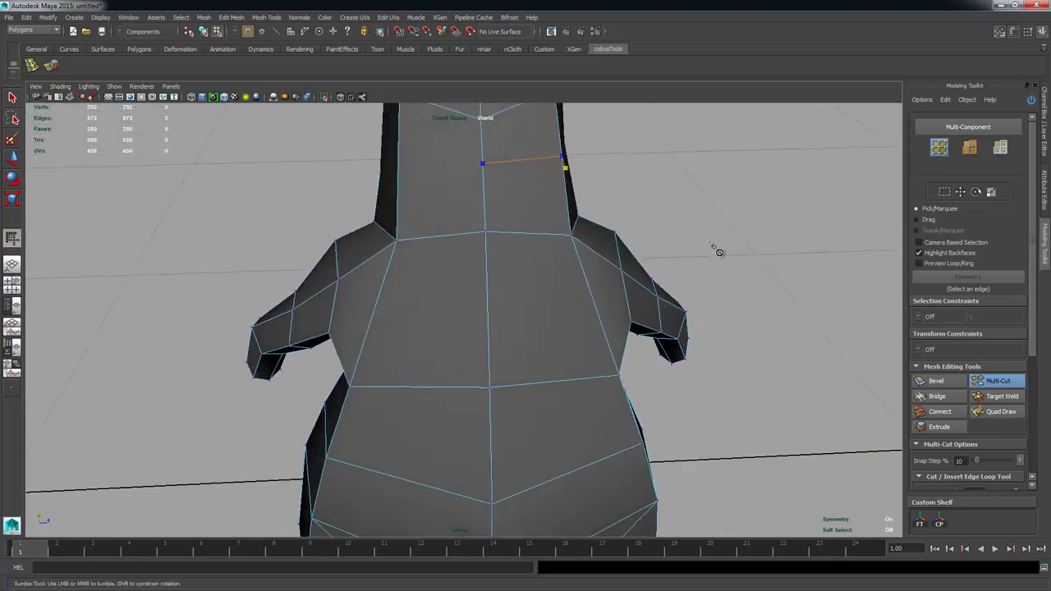
alt+middle_drag(720, 252, 552, 336)
alt+drag(552, 337, 274, 305)
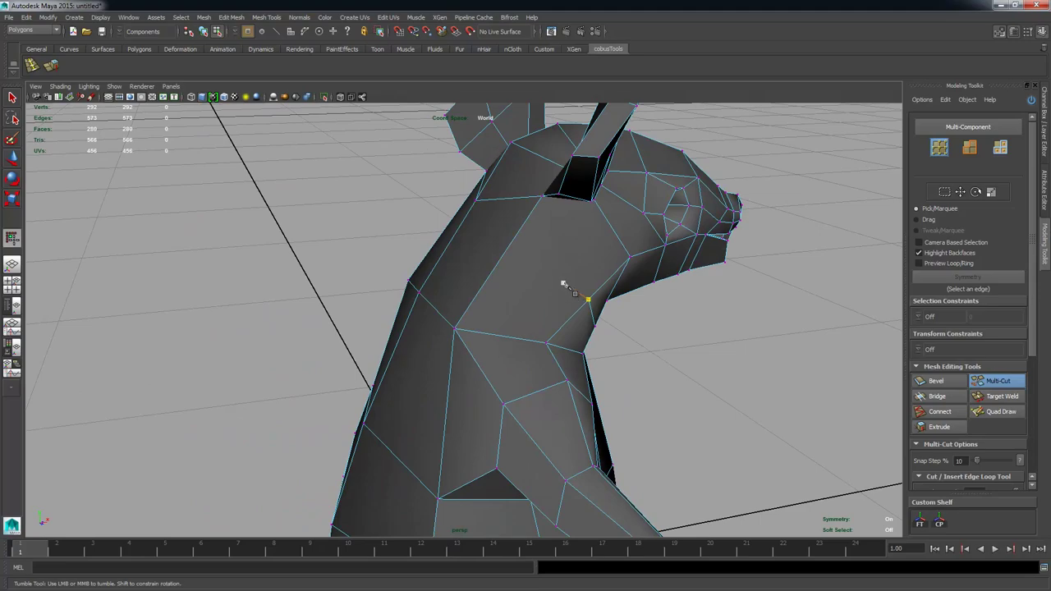
alt+drag(601, 330, 530, 164)
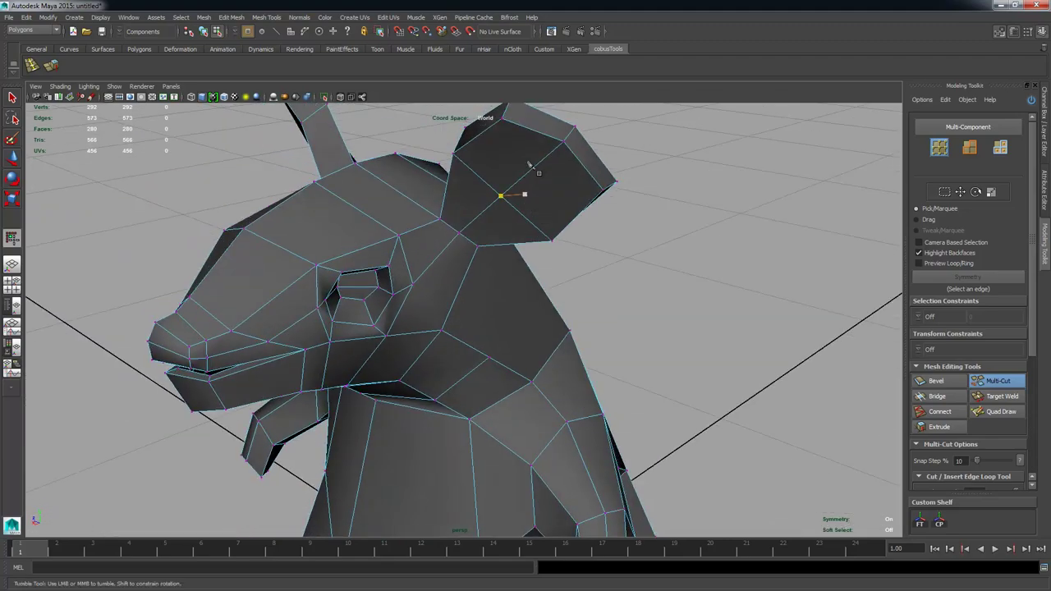
Step: Examine the edge flow around the throat, the side of the neck and the back of the head
alt+drag(450, 154, 393, 222)
alt+drag(498, 224, 496, 259)
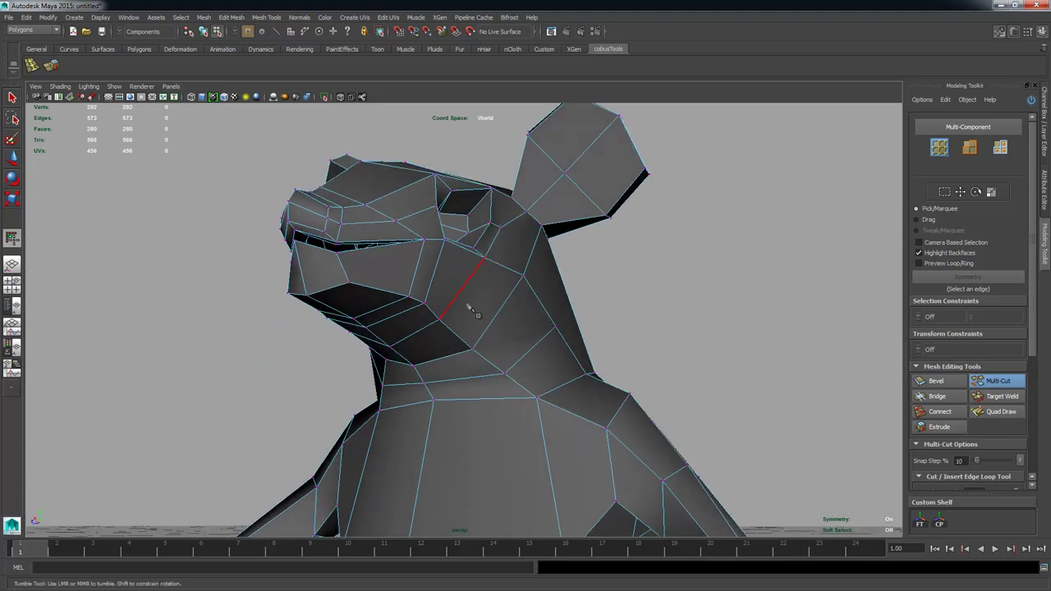
click(561, 282)
alt+drag(562, 282, 336, 355)
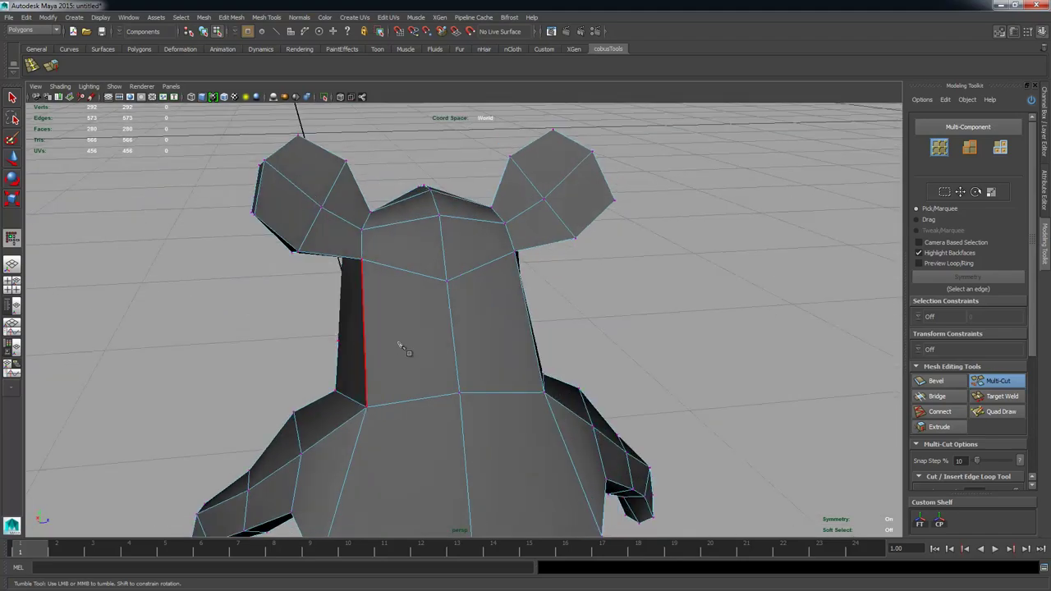
alt+drag(561, 336, 668, 322)
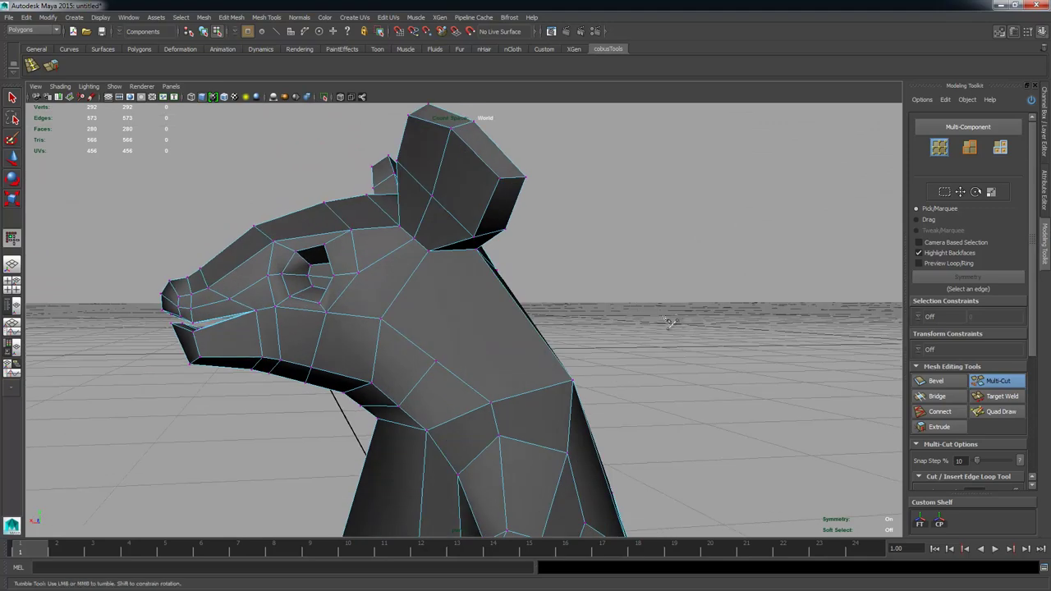
alt+drag(463, 339, 509, 333)
mouse_move(418, 361)
alt+mouse_down()
mouse_move(434, 333)
mouse_move(378, 371)
mouse_move(367, 364)
mouse_move(394, 353)
mouse_move(345, 351)
mouse_move(415, 345)
alt+mouse_up()
alt+drag(485, 321, 485, 353)
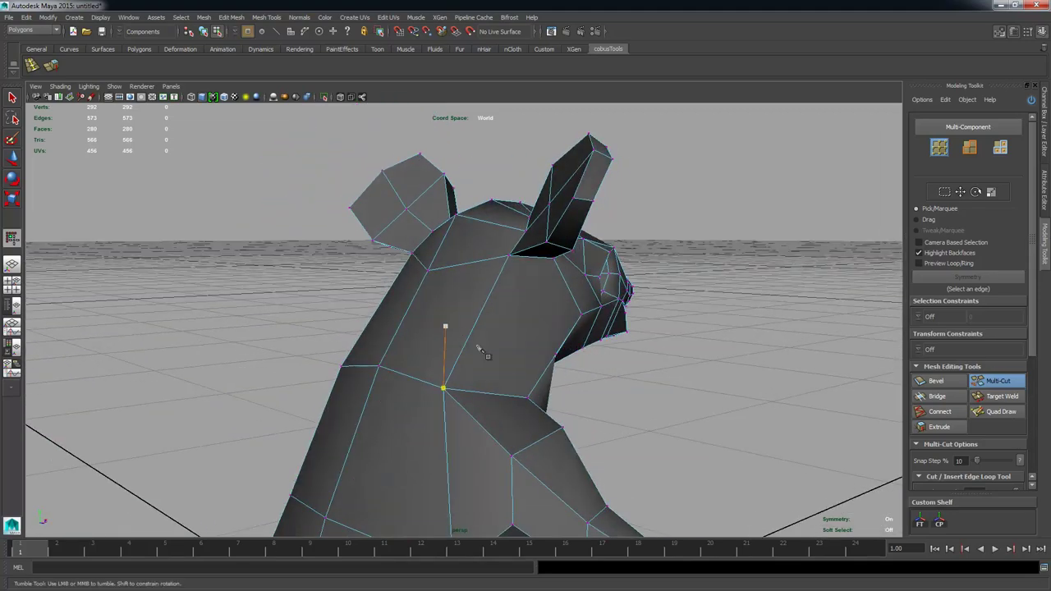
alt+drag(417, 361, 690, 341)
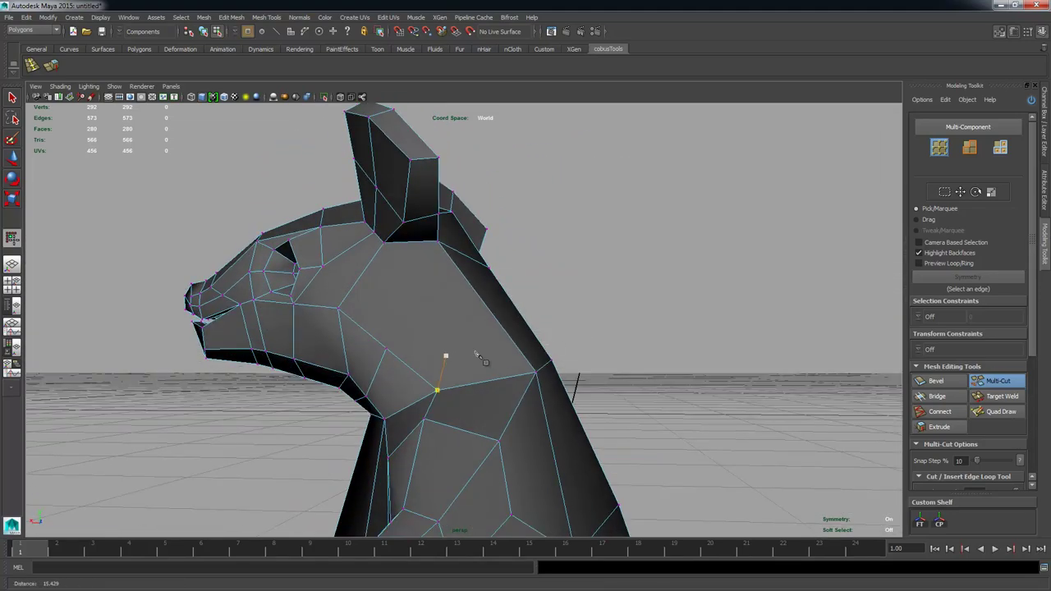
alt+drag(478, 356, 514, 310)
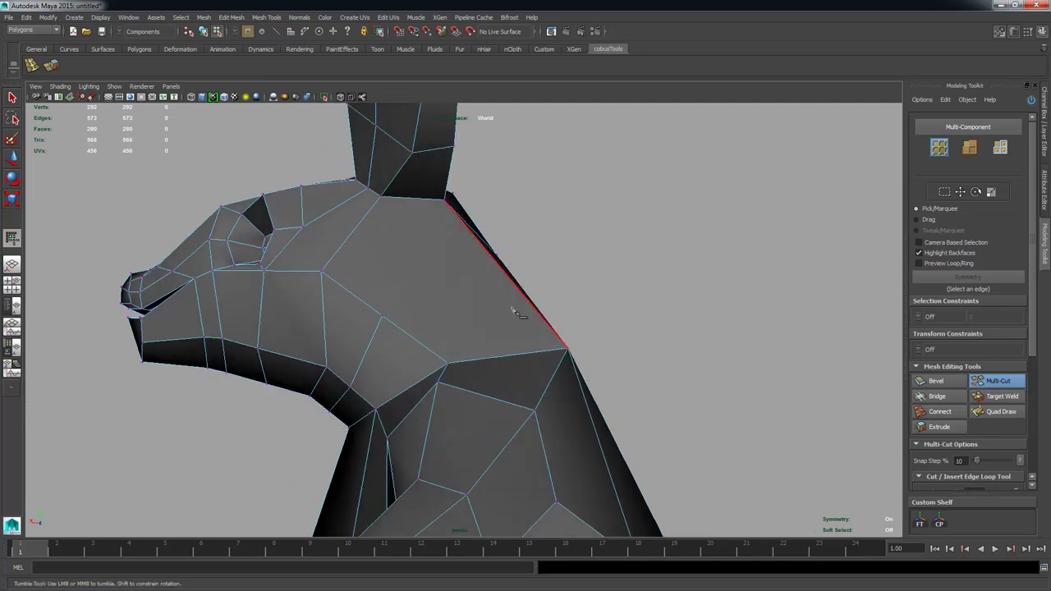
Step: Cut an edge on each side of the neck from the throat line's end vertex to the rear corner of the ear base with Multi-Cut
click(445, 200)
alt+drag(444, 201, 440, 257)
click(368, 346)
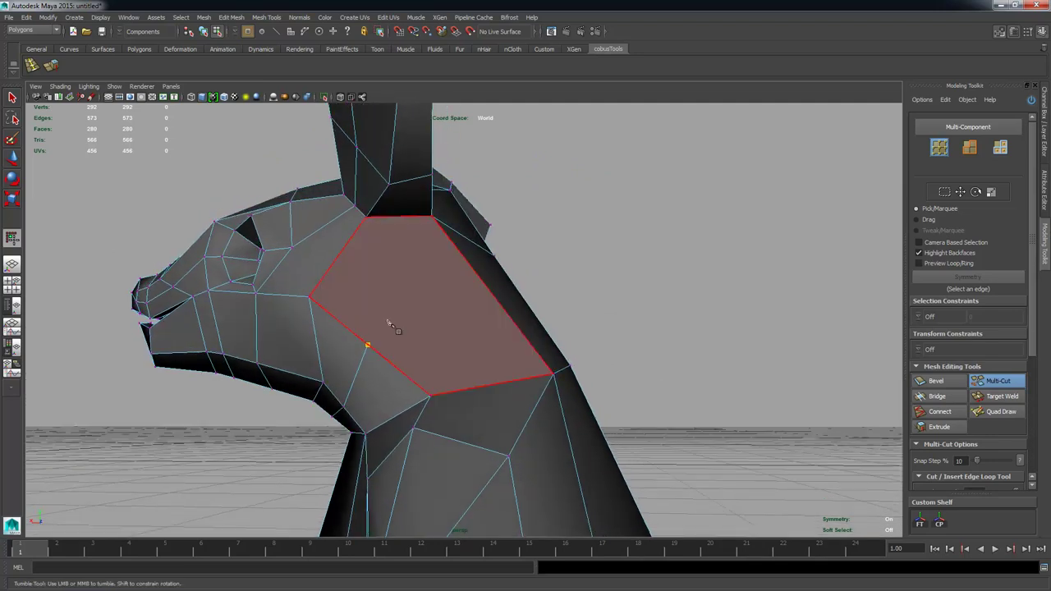
click(432, 218)
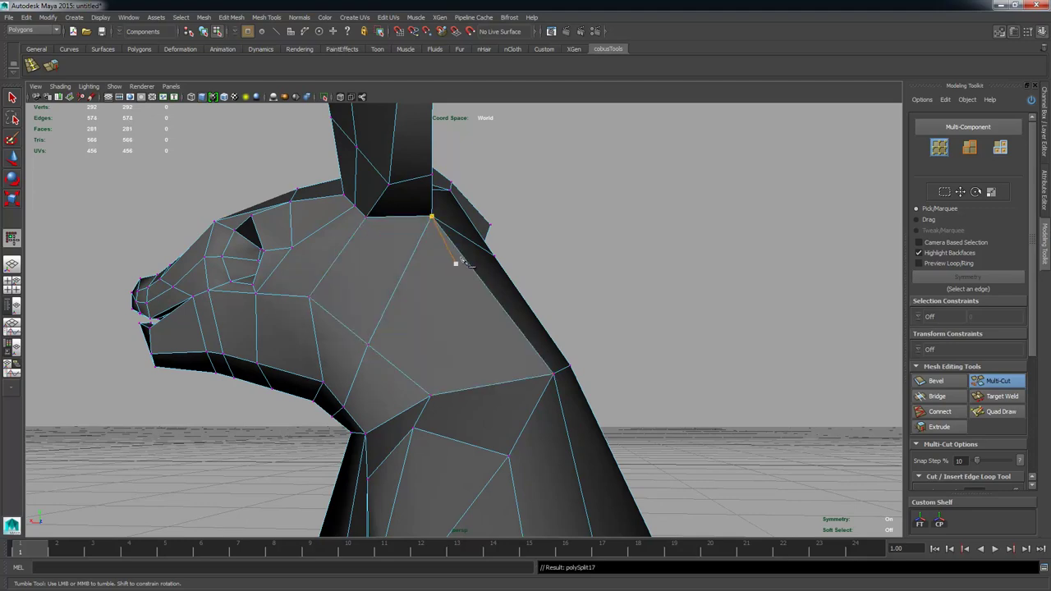
alt+drag(548, 294, 597, 361)
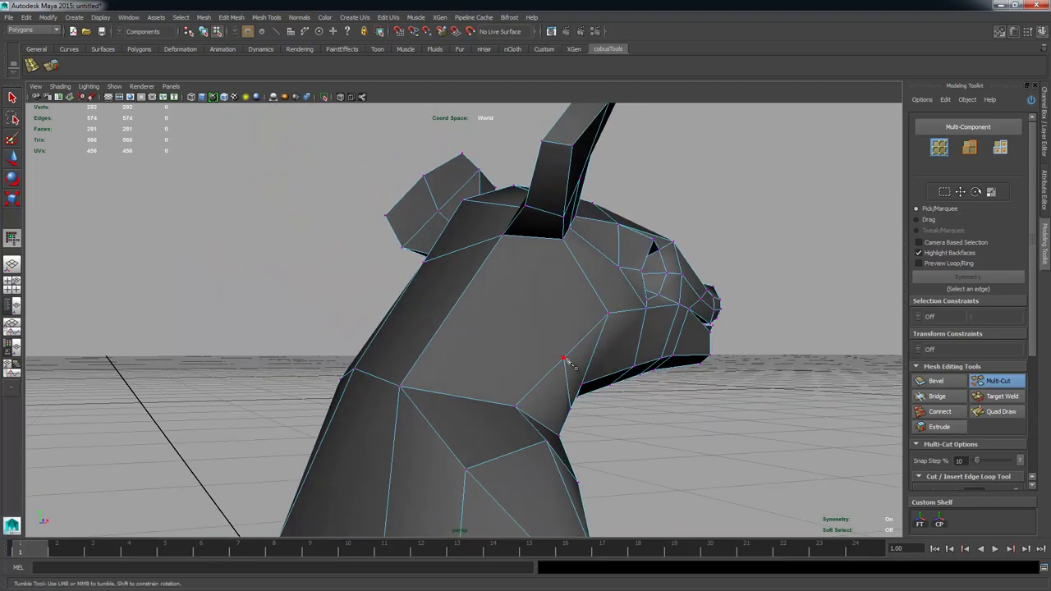
click(565, 360)
click(509, 246)
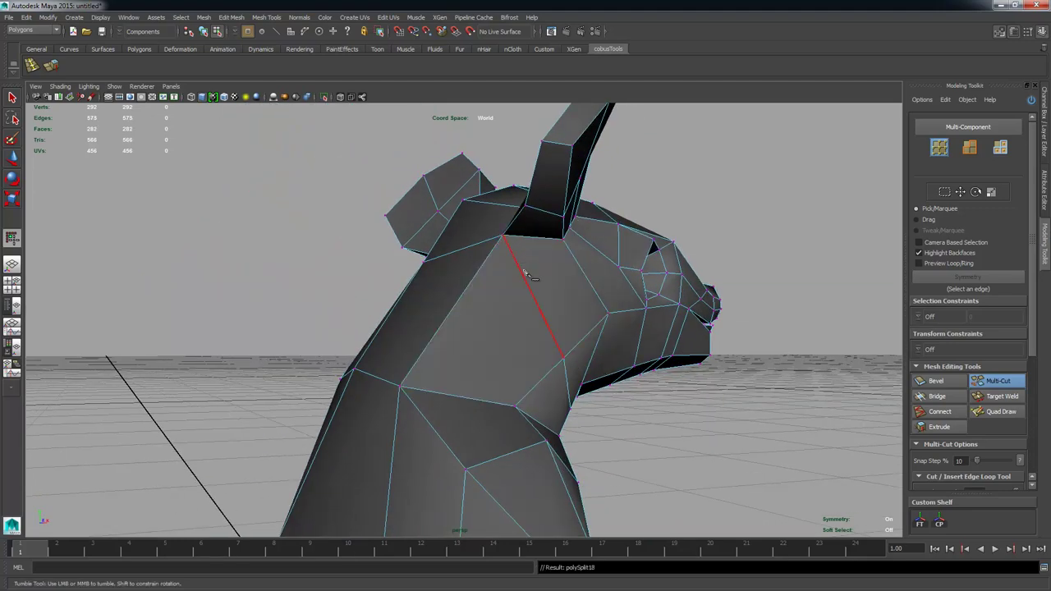
Step: Leave Multi-Cut and turn symmetry back on using the centre edge under the jaw
alt+drag(467, 353, 340, 304)
alt+drag(446, 386, 557, 379)
alt+drag(478, 314, 509, 311)
key(q)
key(w)
right_click(509, 290)
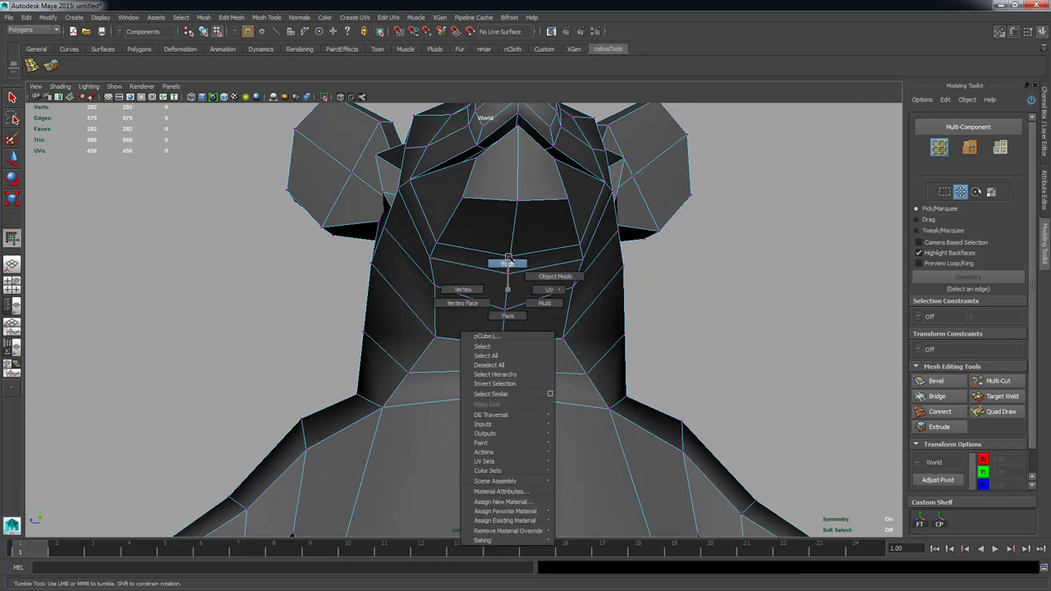
click(509, 261)
click(514, 229)
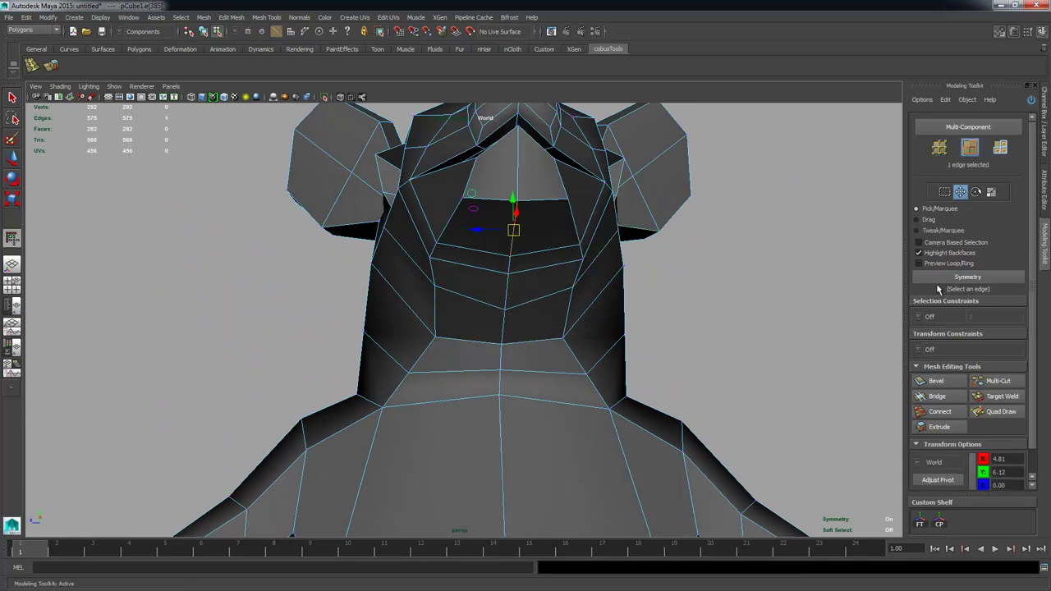
click(962, 279)
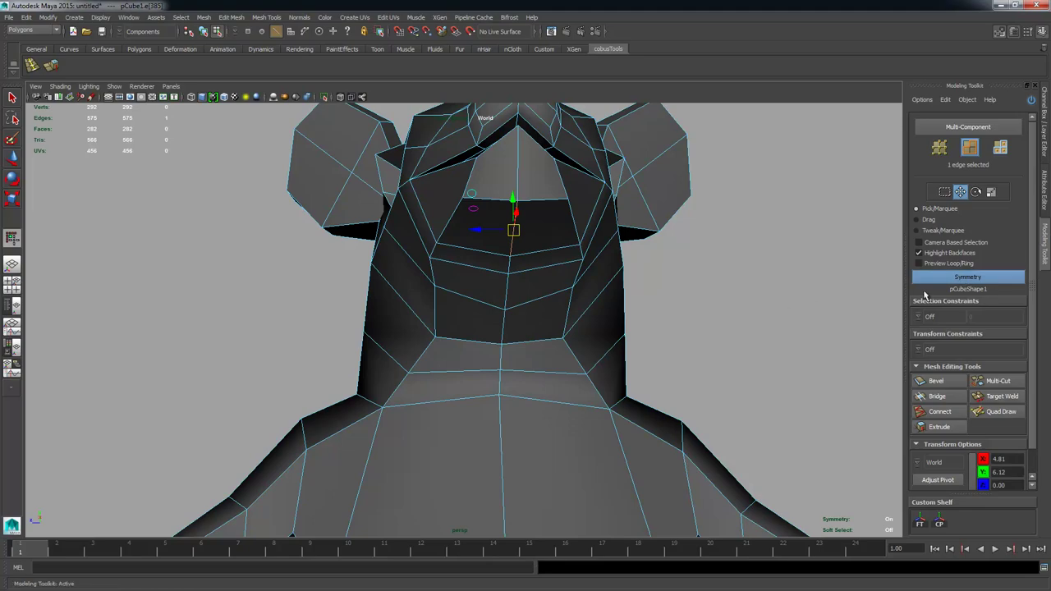
Step: Examine the new neck cuts and the surrounding head topology from the side, below and front
alt+drag(737, 285, 369, 308)
alt+right_drag(370, 309, 689, 299)
mouse_move(688, 300)
alt+mouse_down()
mouse_move(682, 319)
mouse_move(669, 294)
alt+mouse_up()
alt+drag(893, 362, 526, 305)
alt+drag(361, 269, 332, 334)
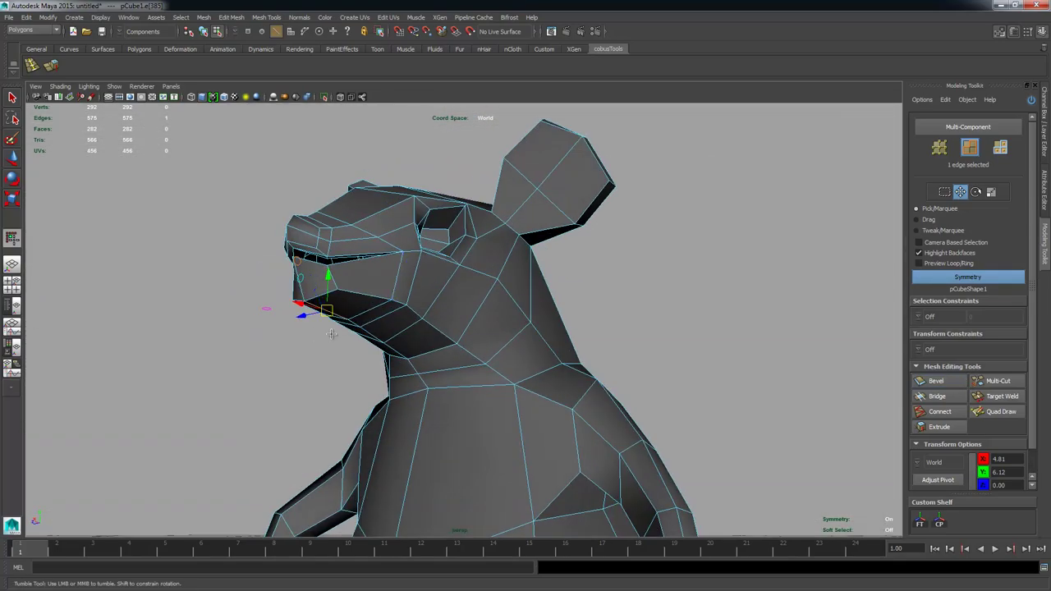
alt+drag(425, 273, 464, 296)
alt+middle_drag(464, 296, 480, 271)
alt+drag(479, 272, 534, 265)
alt+right_drag(271, 316, 386, 312)
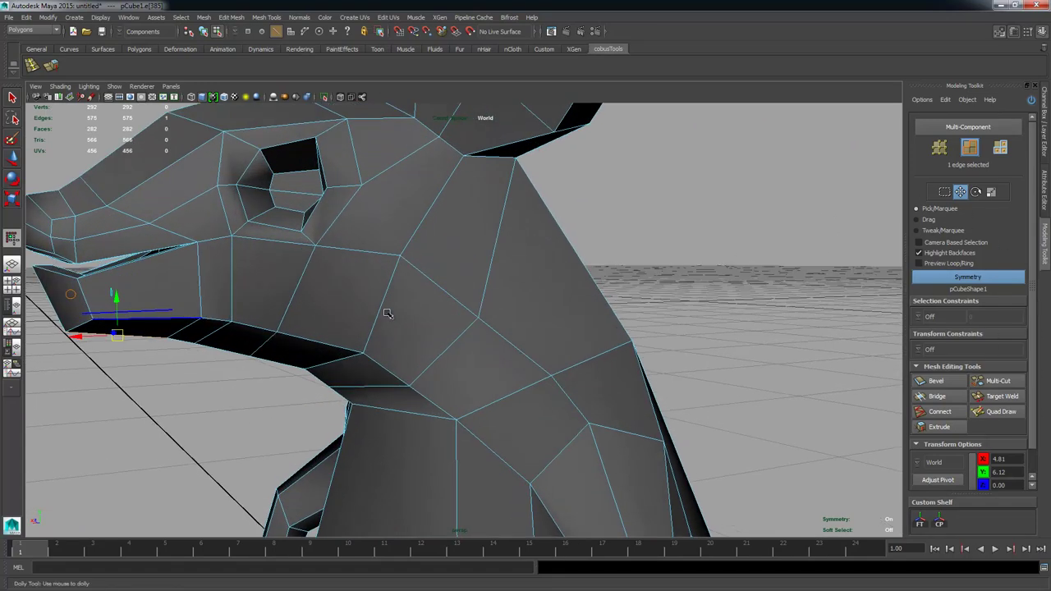
alt+drag(387, 313, 420, 284)
alt+middle_drag(519, 188, 509, 267)
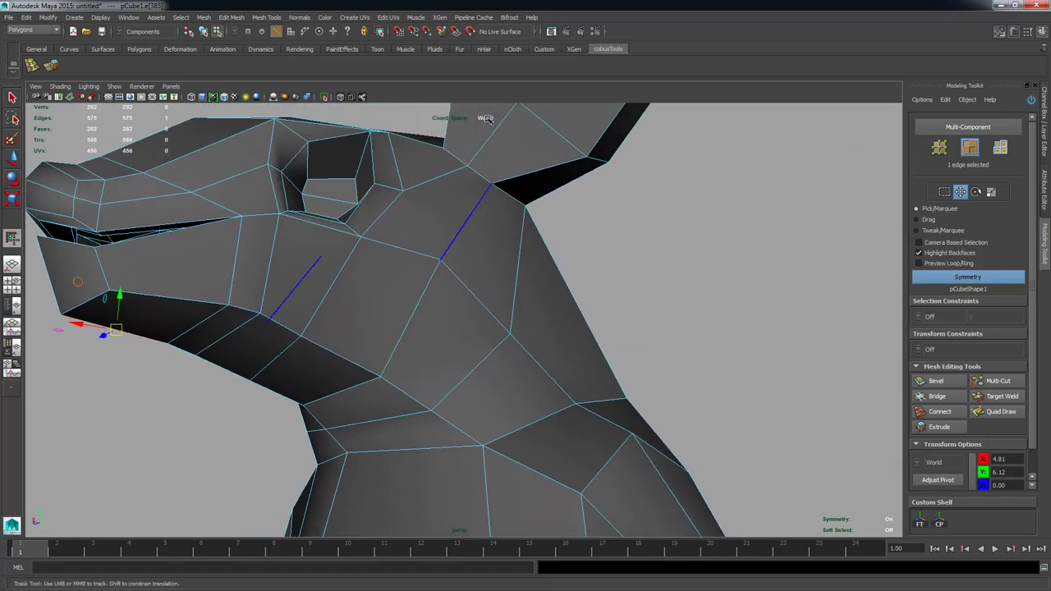
alt+drag(459, 198, 562, 246)
alt+right_drag(562, 246, 538, 166)
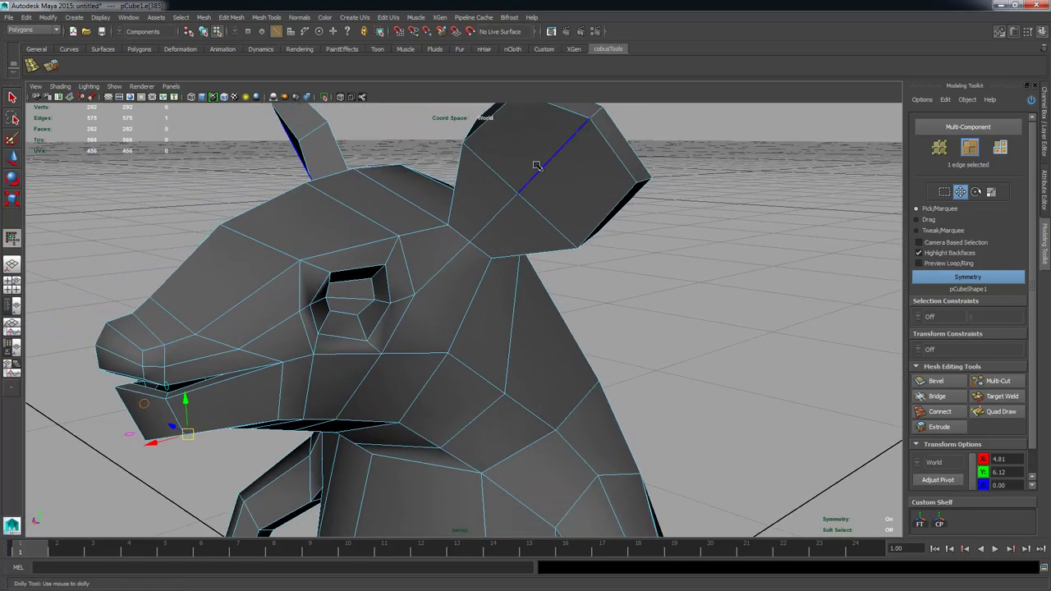
Step: Switch to face selection and add the four inner faces of the ear to the selection one by one
alt+drag(523, 198, 556, 174)
right_drag(556, 174, 526, 207)
click(519, 212)
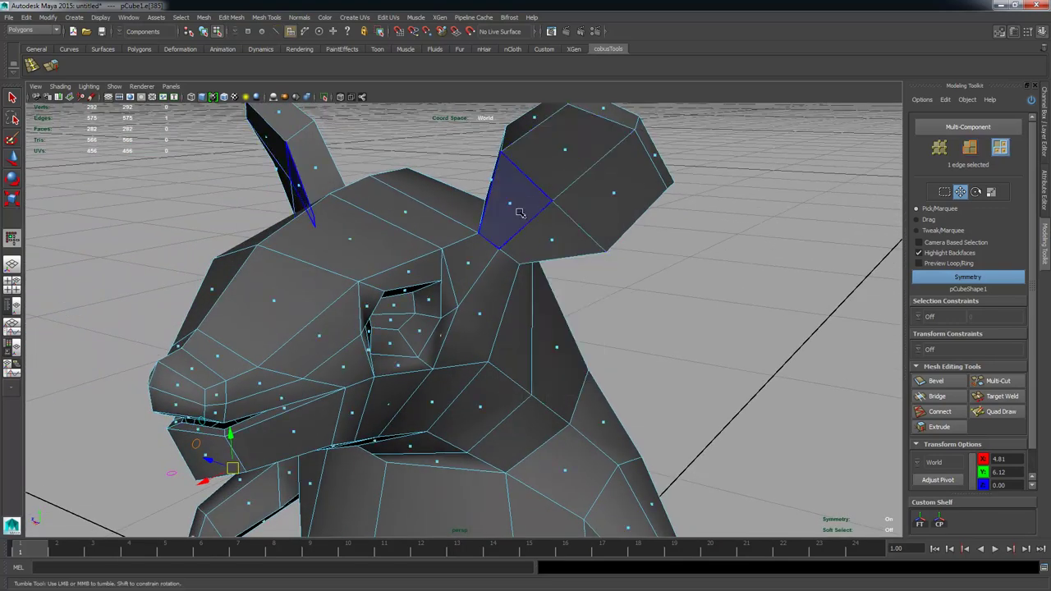
click(519, 212)
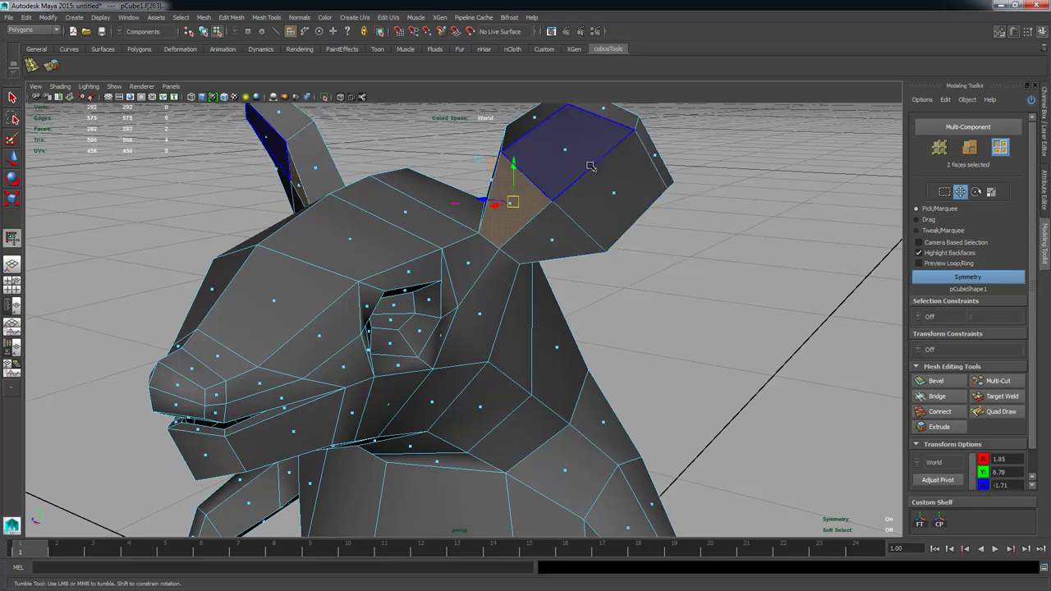
click(551, 181)
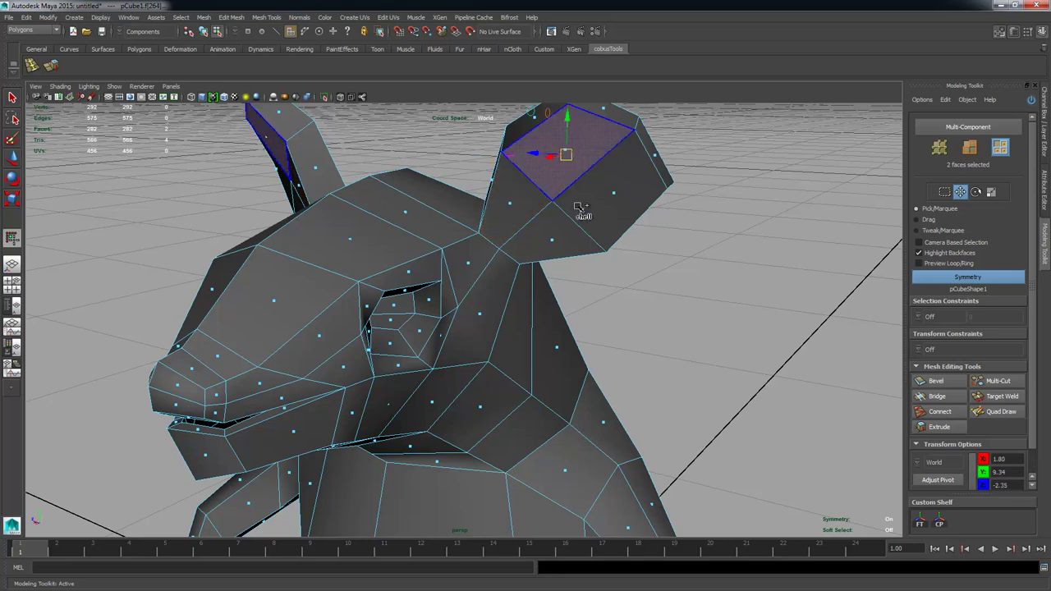
shift+click(594, 195)
shift+click(553, 233)
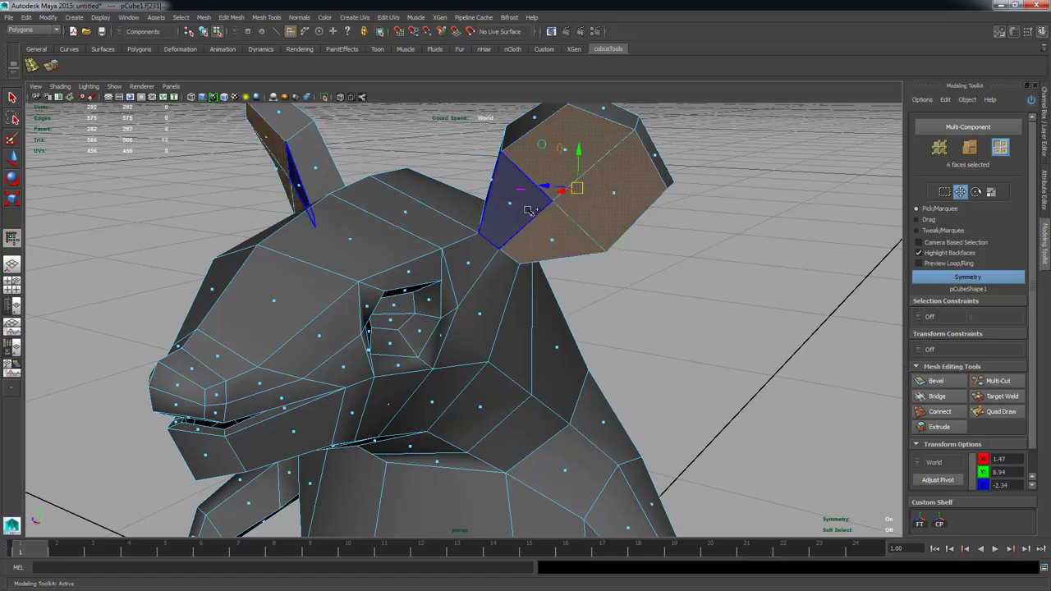
shift+click(528, 208)
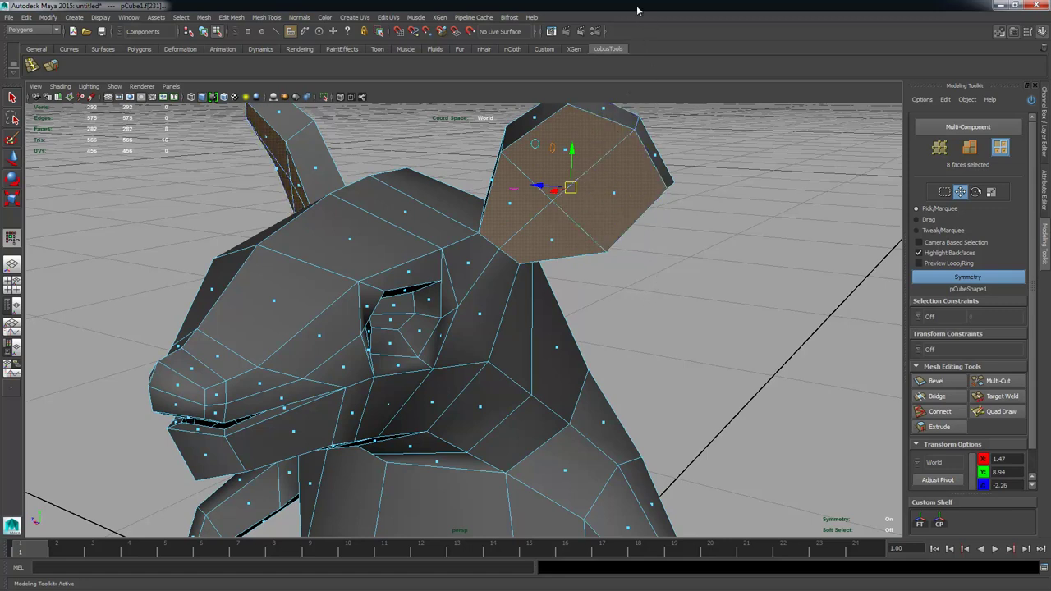
Step: Select the upper chest face and extend the selection over the belly and hip faces with temporary drag selection
click(472, 325)
alt+right_drag(593, 434, 427, 485)
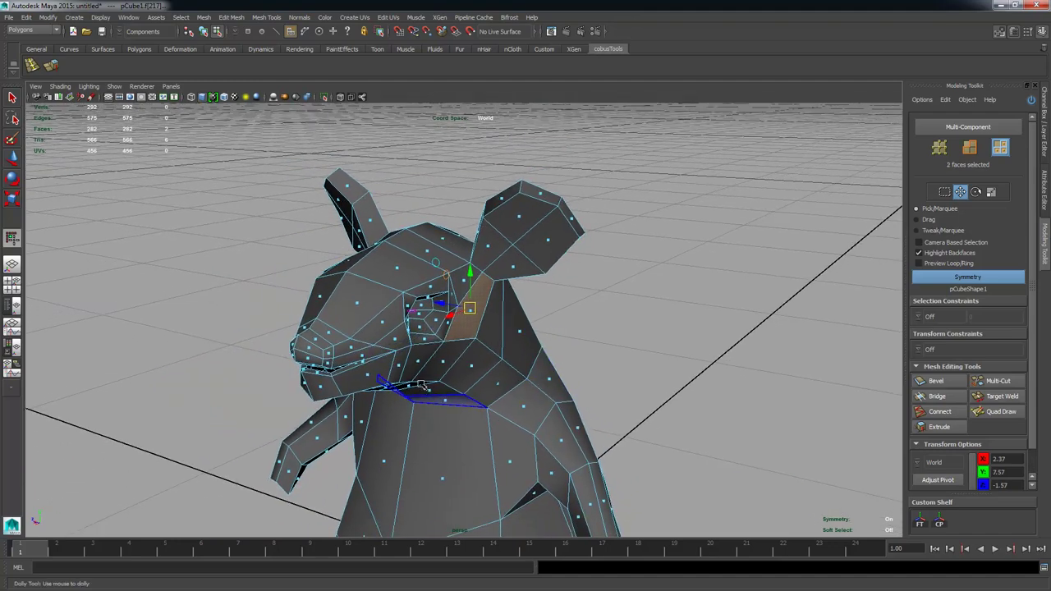
alt+middle_drag(416, 520, 427, 333)
click(440, 343)
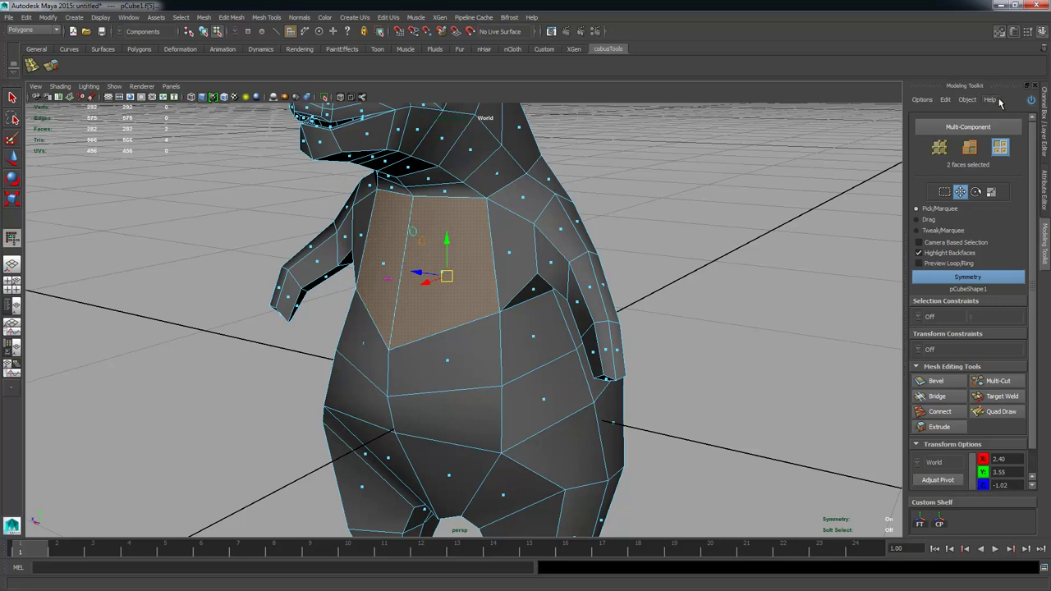
key(Tab)
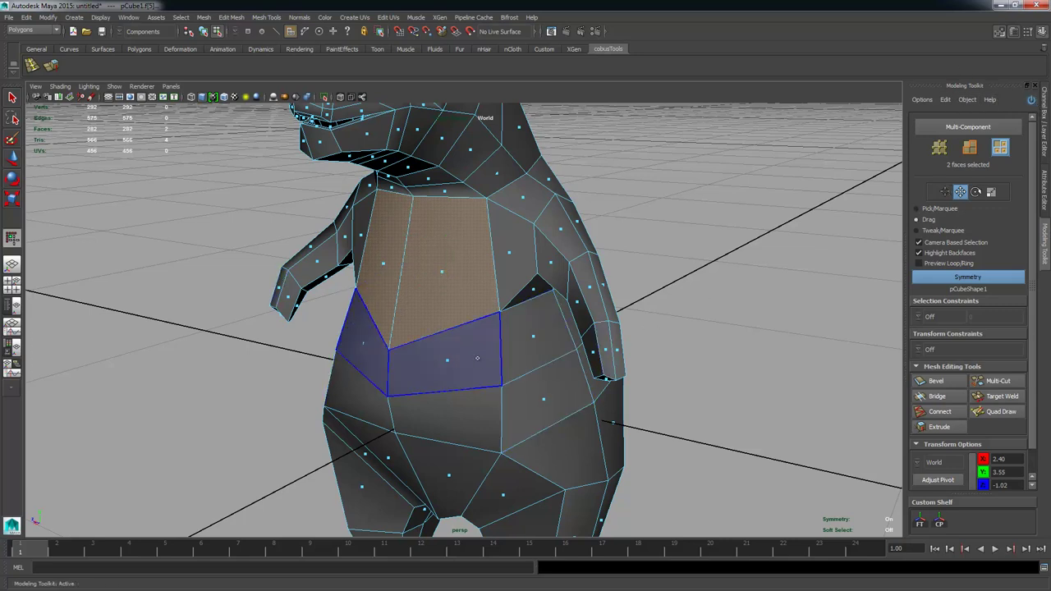
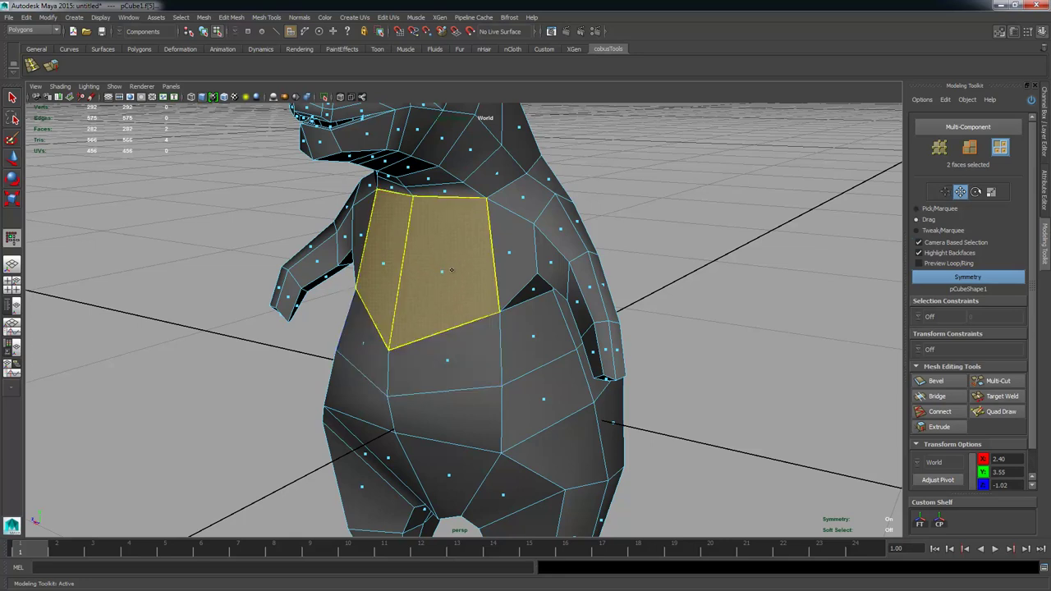
key(Tab)
key(Tab)
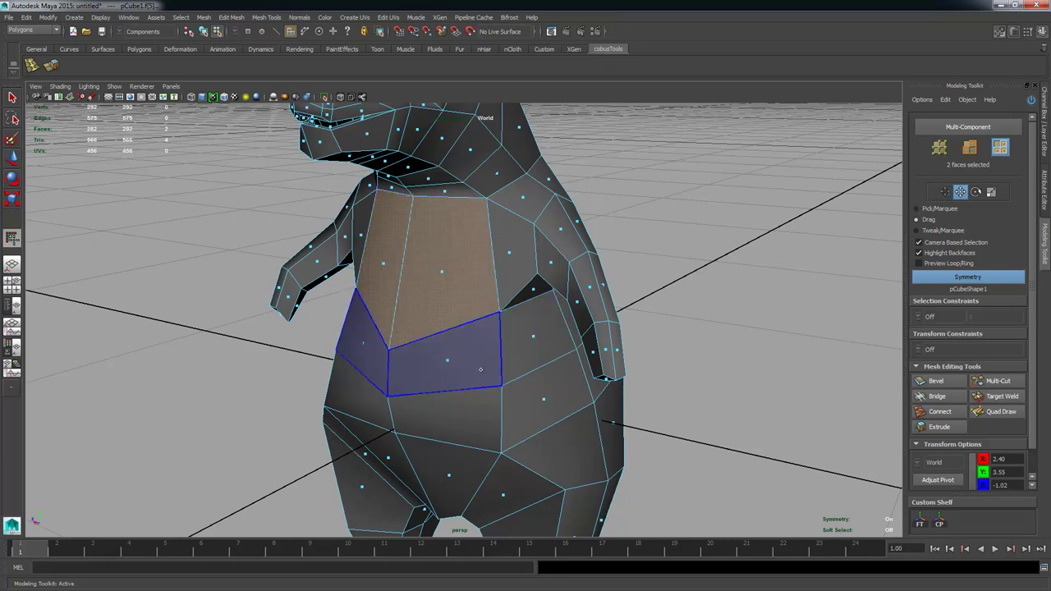
key(Tab)
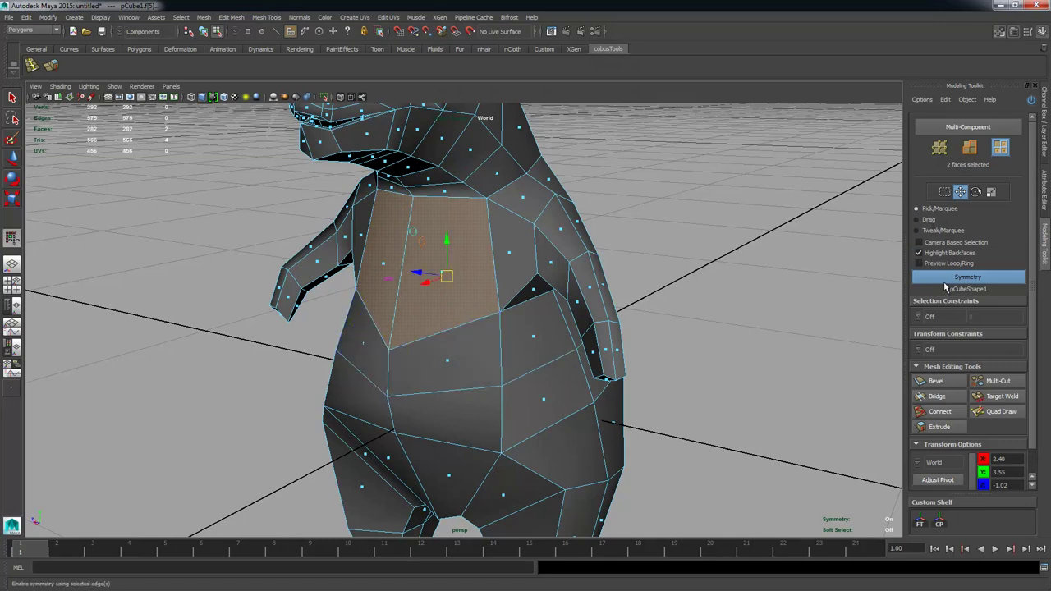
key(Tab)
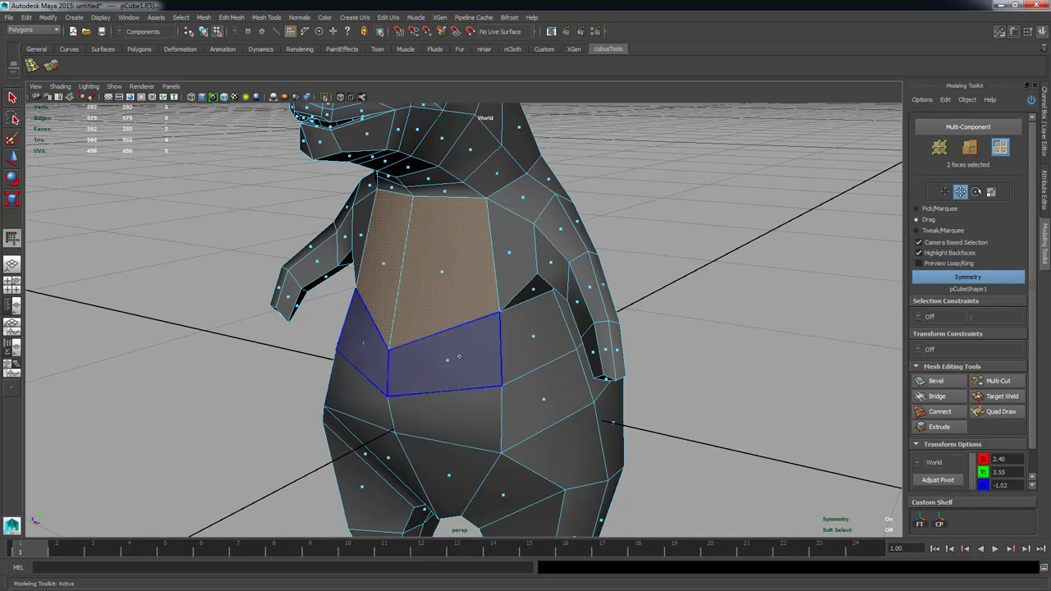
mouse_move(452, 376)
mouse_down()
mouse_move(460, 492)
mouse_move(402, 481)
mouse_up()
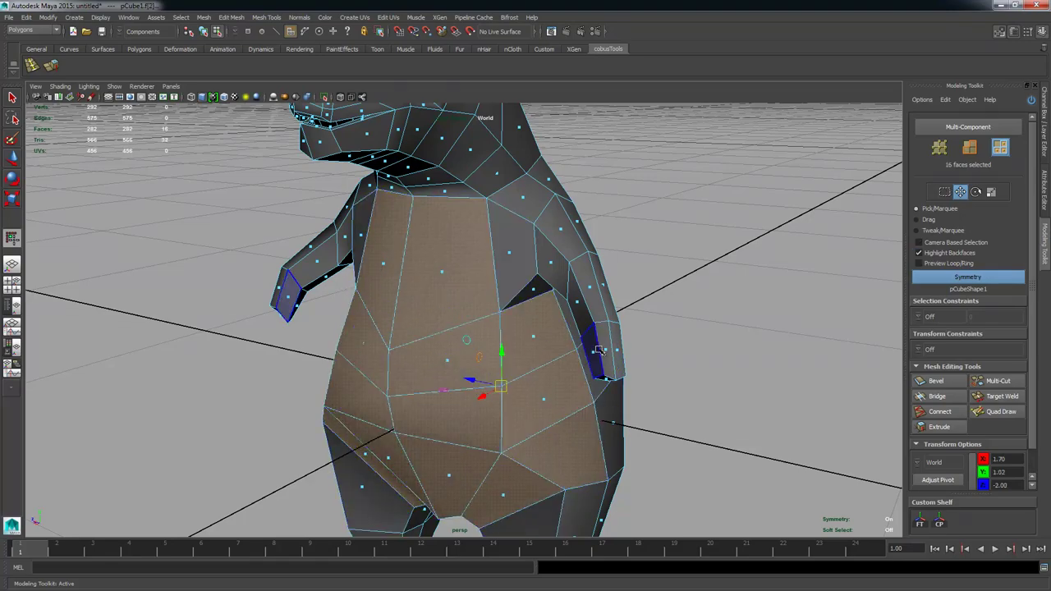
alt+drag(598, 351, 510, 349)
click(510, 348)
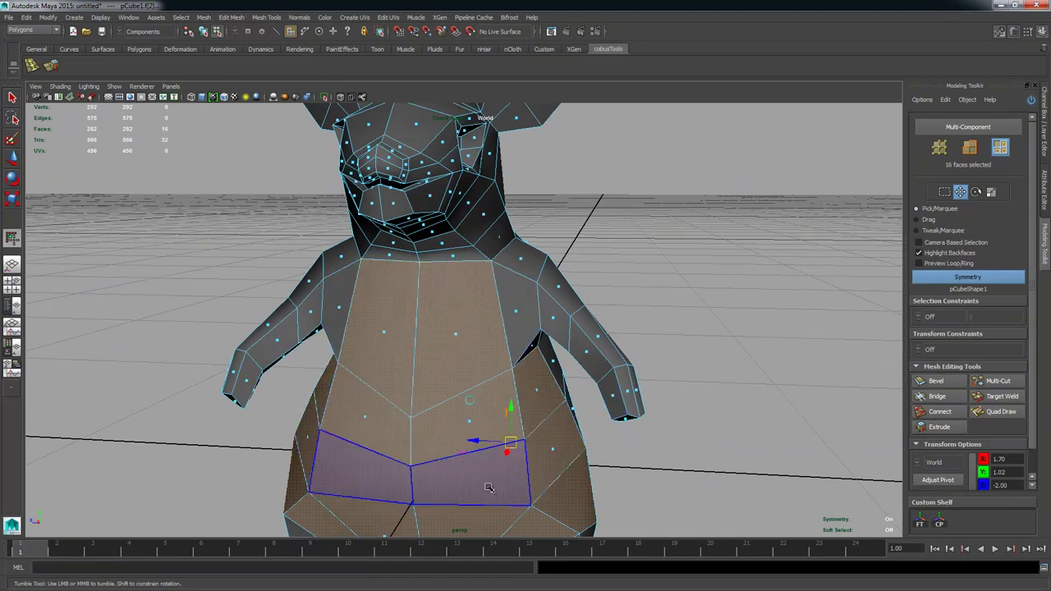
Step: Select the lower inner face of the ear and sweep the selection across its other three inner faces with temporary drag selection
alt+drag(484, 288, 416, 307)
alt+middle_drag(416, 307, 401, 421)
alt+drag(402, 421, 509, 316)
click(486, 155)
alt+middle_drag(578, 247, 576, 281)
alt+drag(576, 281, 527, 287)
key(Tab)
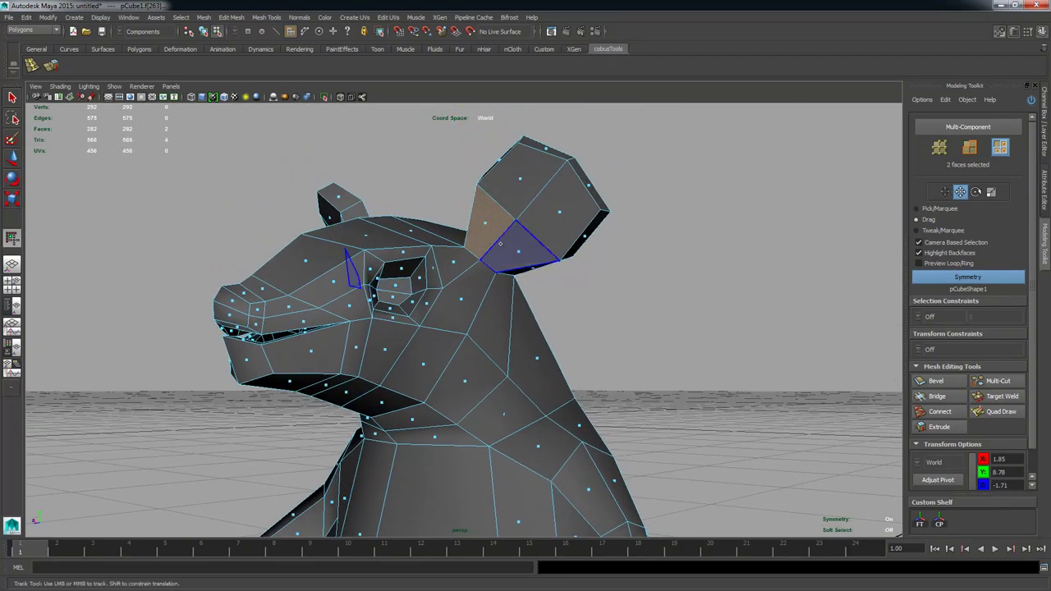
mouse_move(500, 243)
mouse_down()
mouse_move(526, 177)
mouse_move(519, 182)
mouse_up()
Step: Extrude the selected inner faces of both ears with an offset of 0.2 and push them slightly into the ears
mouse_move(525, 304)
alt+mouse_down()
mouse_move(554, 331)
mouse_move(496, 304)
alt+mouse_up()
alt+right_drag(496, 304, 580, 296)
alt+middle_drag(600, 267, 539, 288)
alt+right_drag(539, 287, 555, 264)
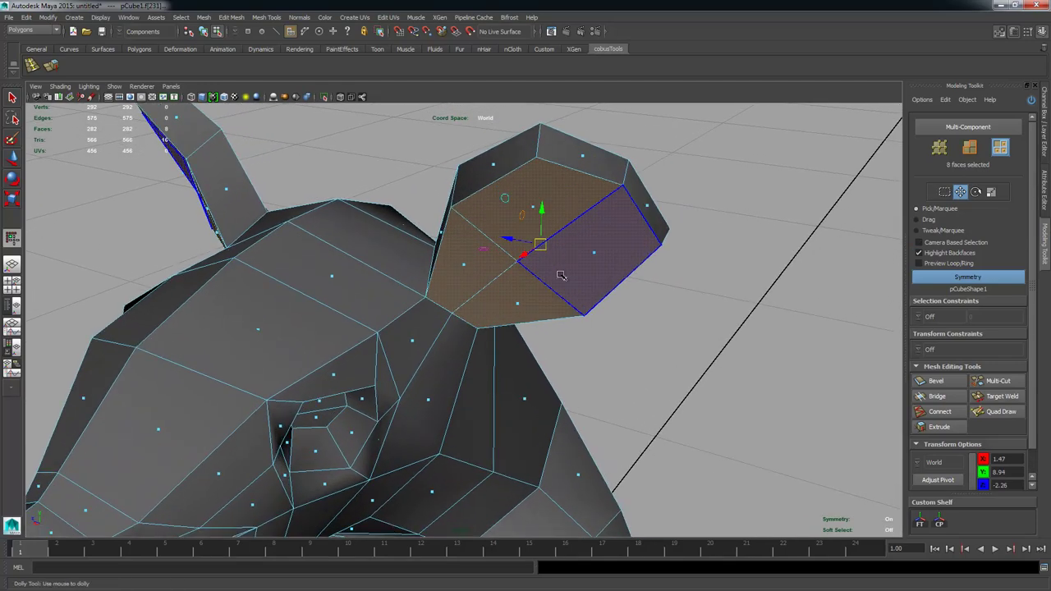
alt+drag(569, 319, 573, 293)
alt+middle_drag(570, 259, 570, 289)
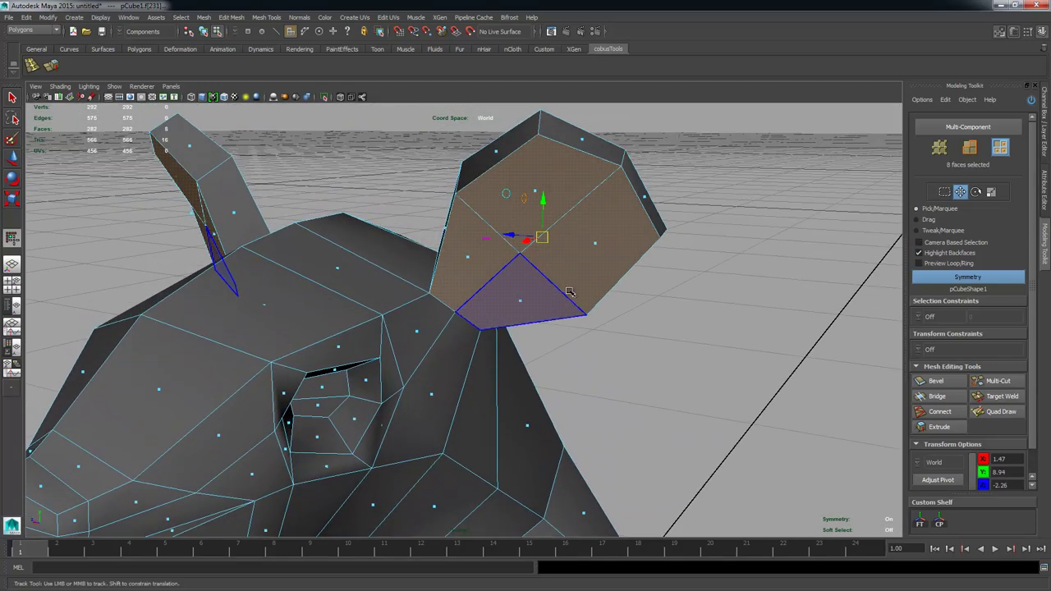
shift+right_click(569, 243)
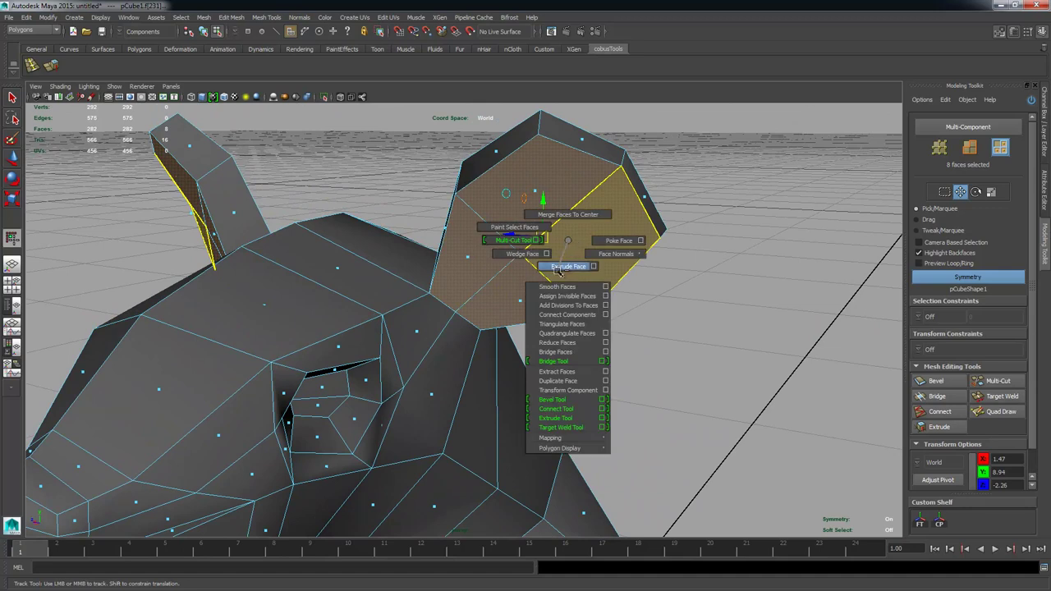
click(558, 268)
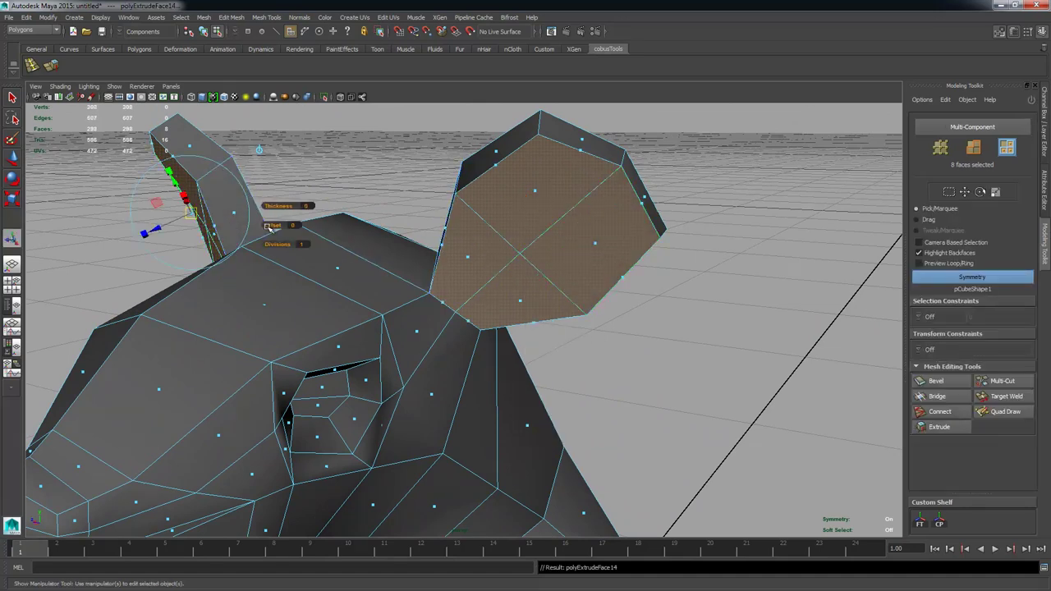
drag(273, 225, 275, 239)
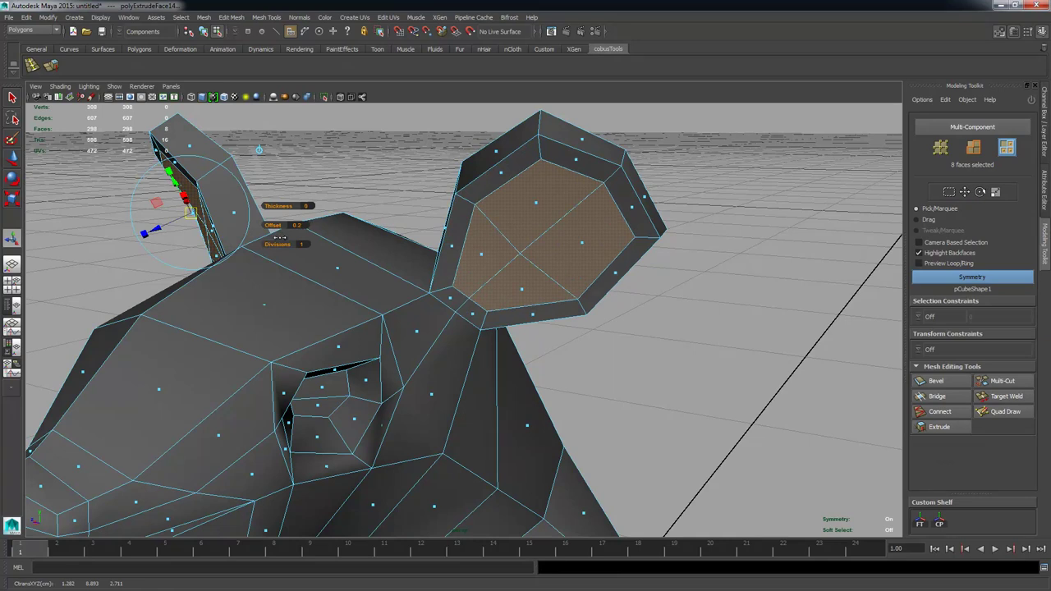
drag(154, 232, 157, 248)
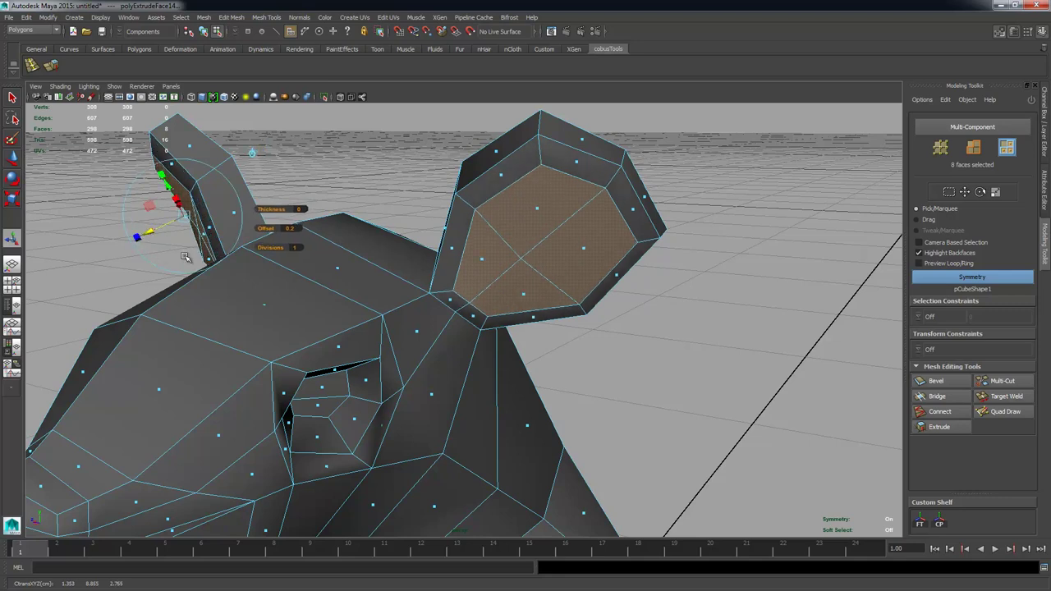
Step: Extrude the inset inner ear faces again with a small offset and move them along their normal to deepen the ear cavity
shift+right_click(184, 256)
click(180, 280)
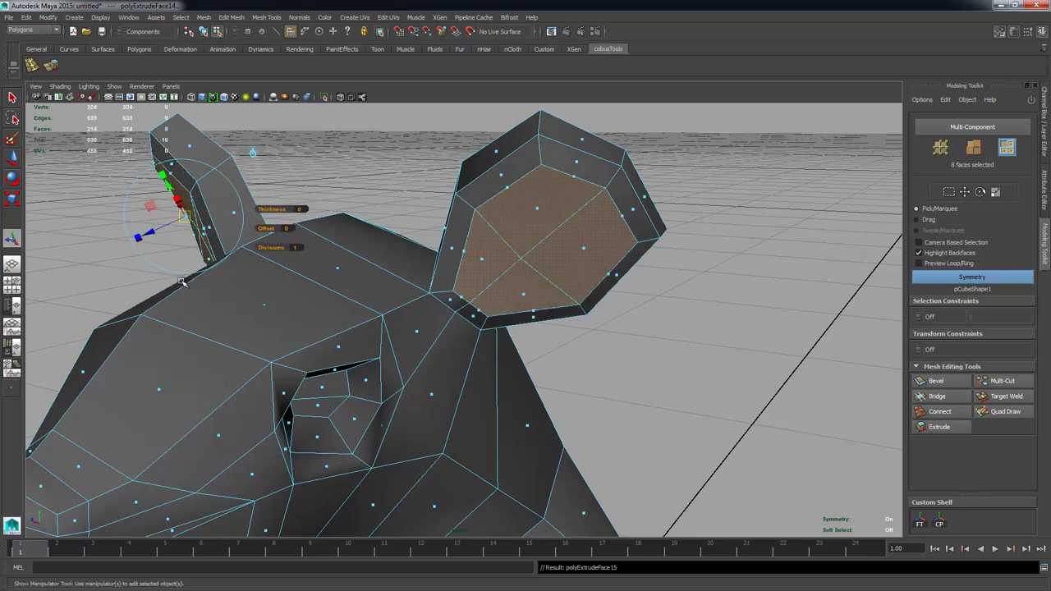
drag(264, 228, 270, 230)
drag(149, 233, 167, 223)
Step: Switch to vertex selection and reposition the rim vertices at the ear's tip, upper edge and outer corner to reshape its outline
alt+drag(382, 256, 394, 238)
alt+middle_drag(593, 176, 564, 218)
right_drag(537, 177, 502, 179)
alt+middle_drag(575, 177, 549, 235)
alt+drag(548, 235, 566, 202)
drag(594, 187, 552, 230)
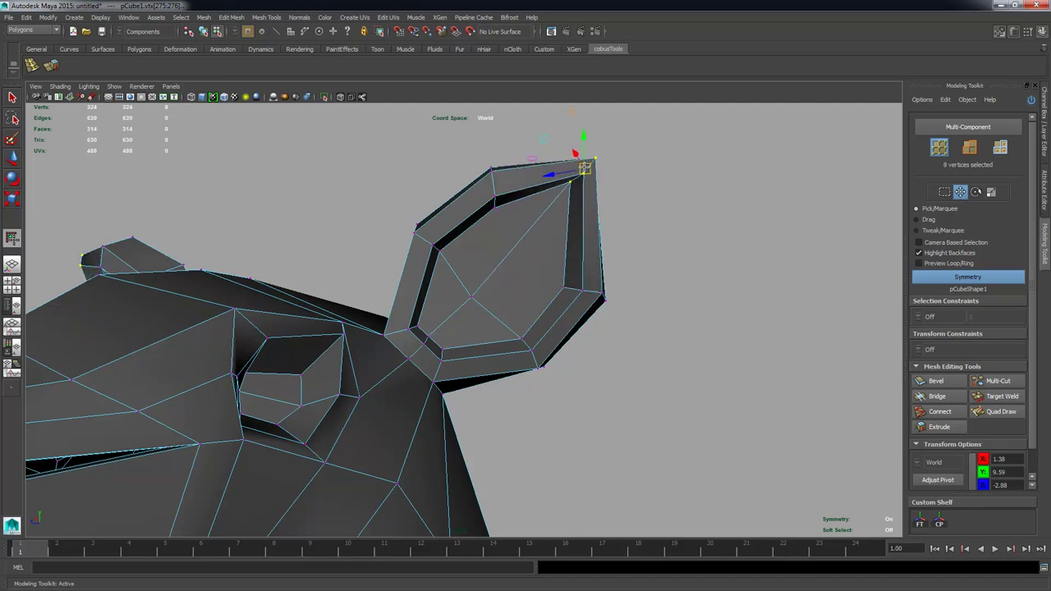
drag(601, 164, 620, 185)
drag(492, 180, 520, 205)
alt+drag(521, 205, 640, 266)
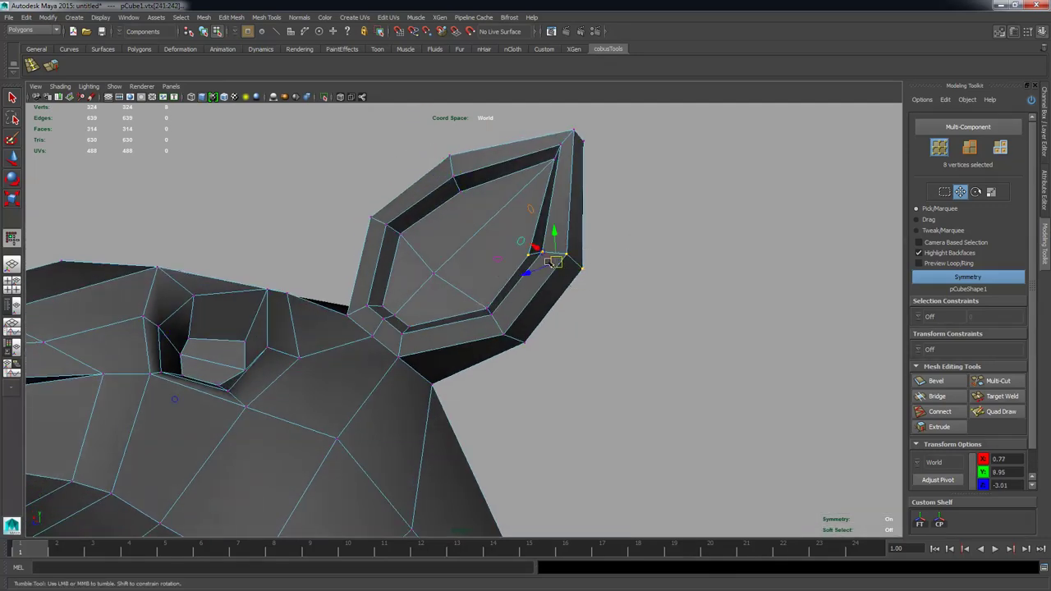
drag(556, 265, 574, 215)
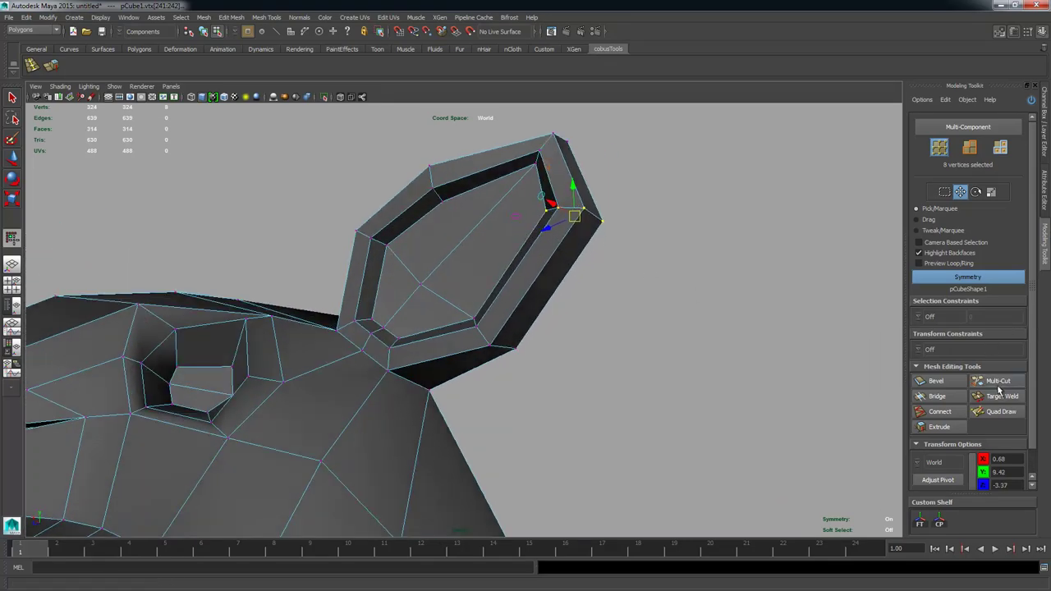
Step: Insert an edge loop across the ear with Multi-Cut and move its rim vertices outward to round the outline
alt+drag(497, 310, 478, 322)
ctrl+click(545, 295)
key(w)
alt+drag(388, 212, 415, 217)
drag(426, 189, 450, 209)
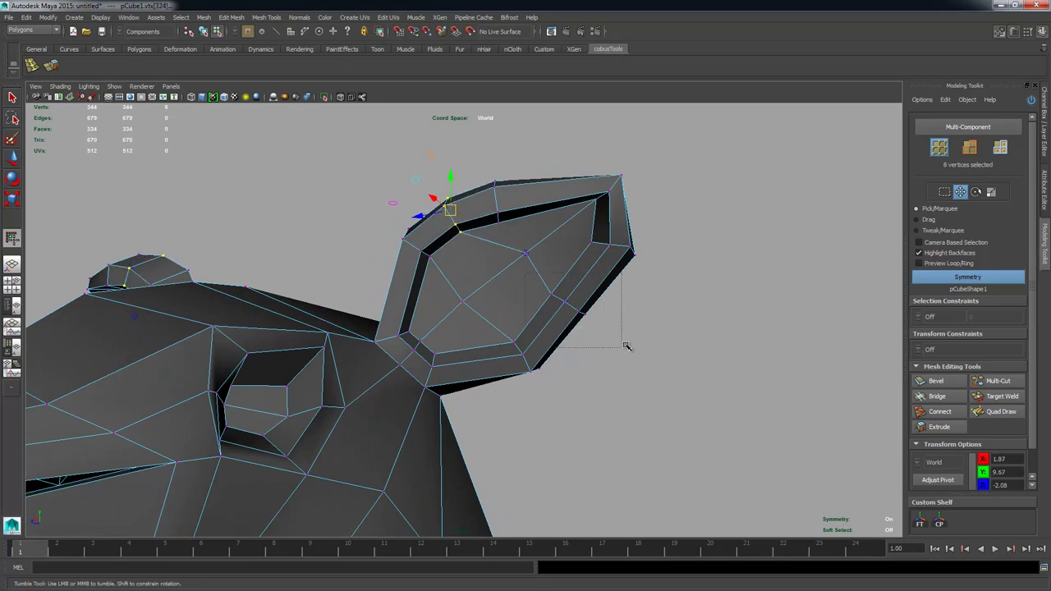
drag(626, 346, 418, 383)
Step: Select the middle row of vertices across the back of the ear and adjust it to round the ear's rear surface
alt+right_drag(417, 383, 400, 385)
alt+drag(399, 385, 356, 339)
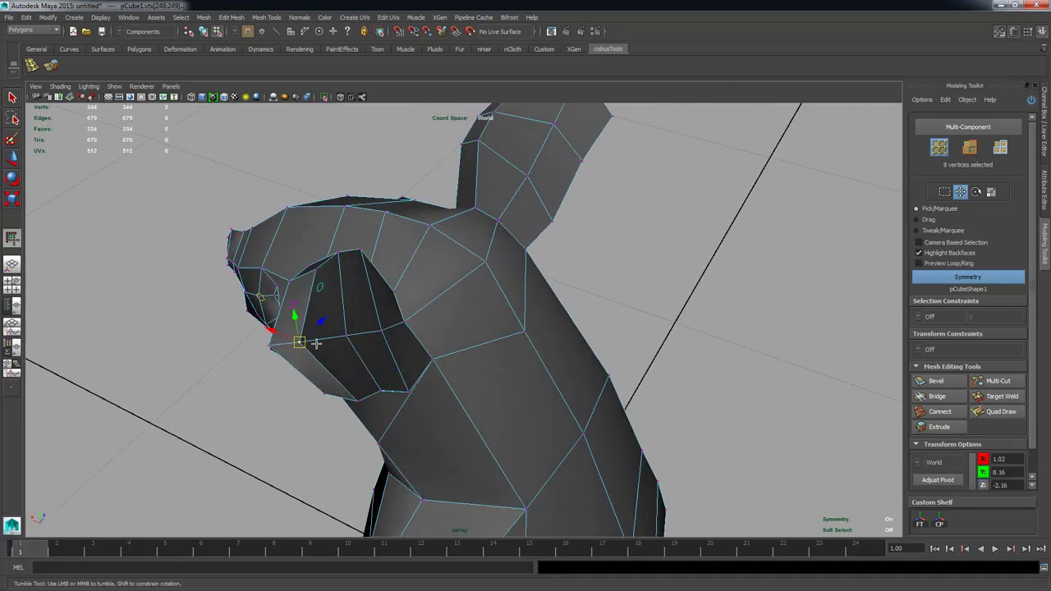
shift+click(402, 321)
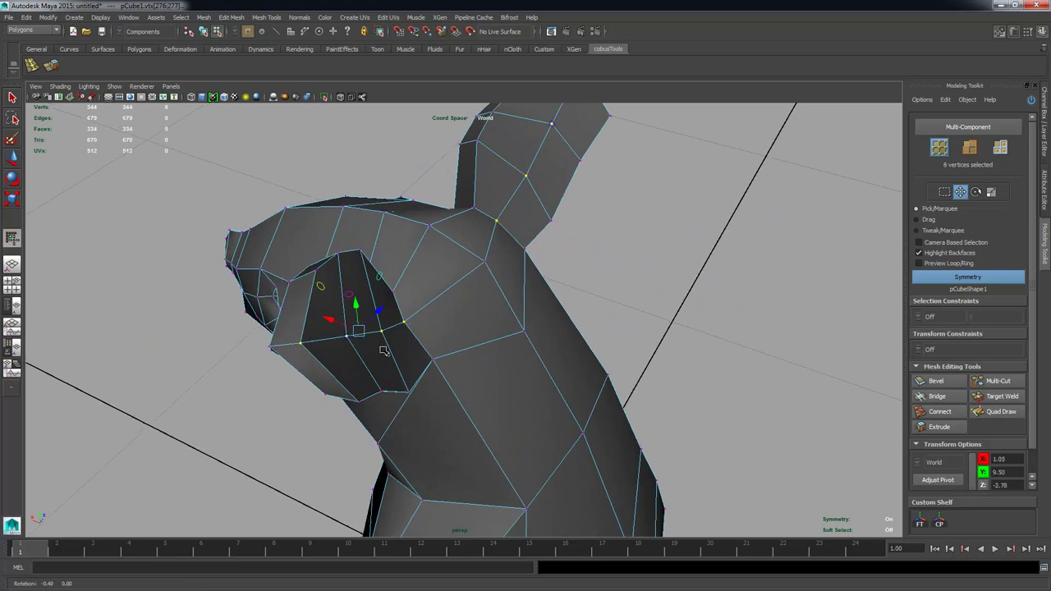
alt+drag(384, 350, 398, 376)
alt+drag(398, 376, 446, 353)
scroll(460, 341, down, 2)
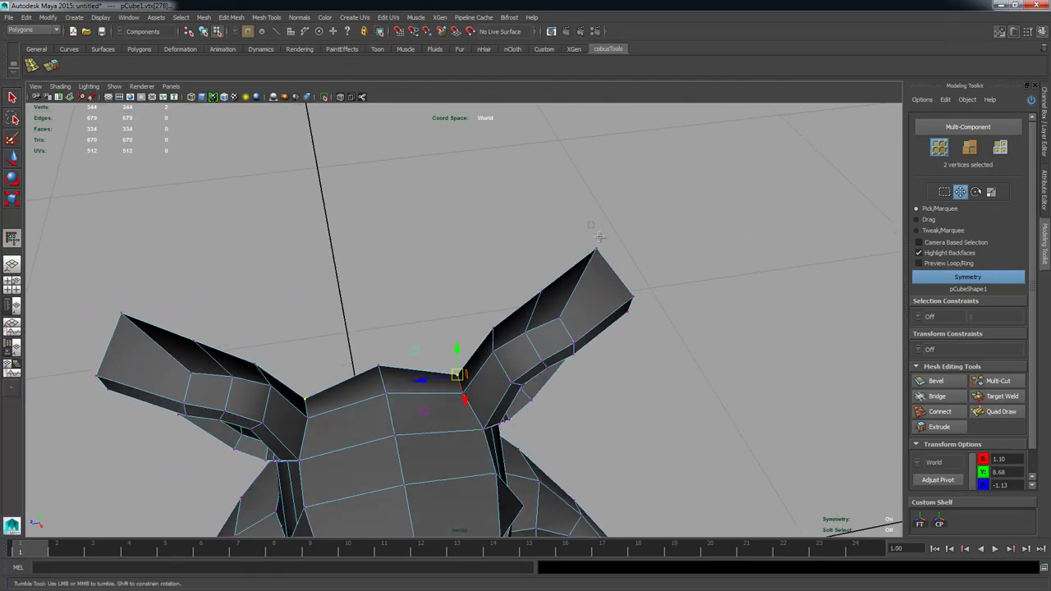
Step: Select single vertices on the ear's outer rim and move them to refine the ear's thickness and curve
drag(590, 225, 404, 266)
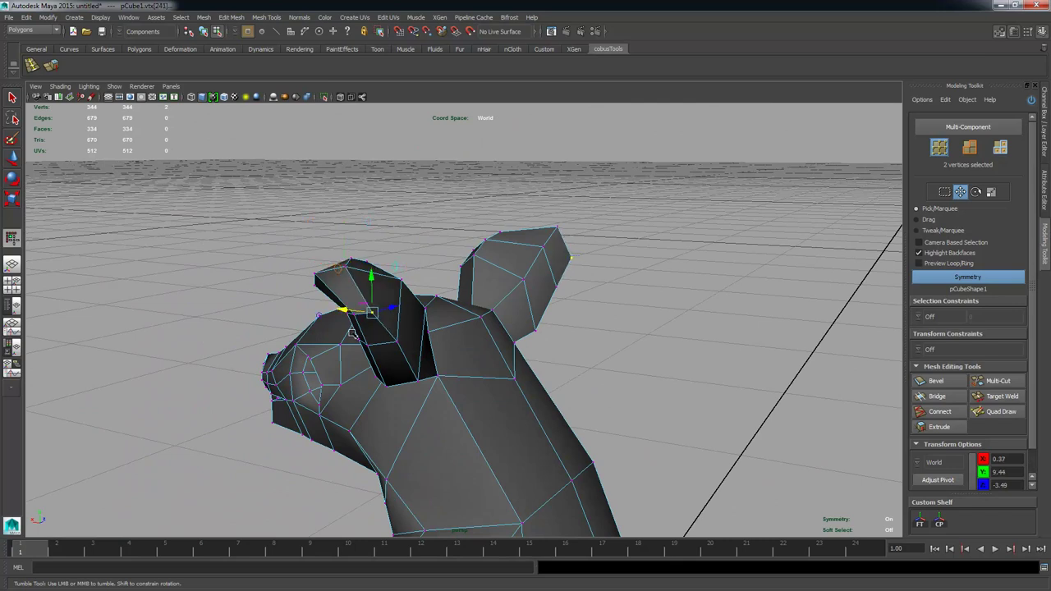
alt+drag(352, 332, 374, 340)
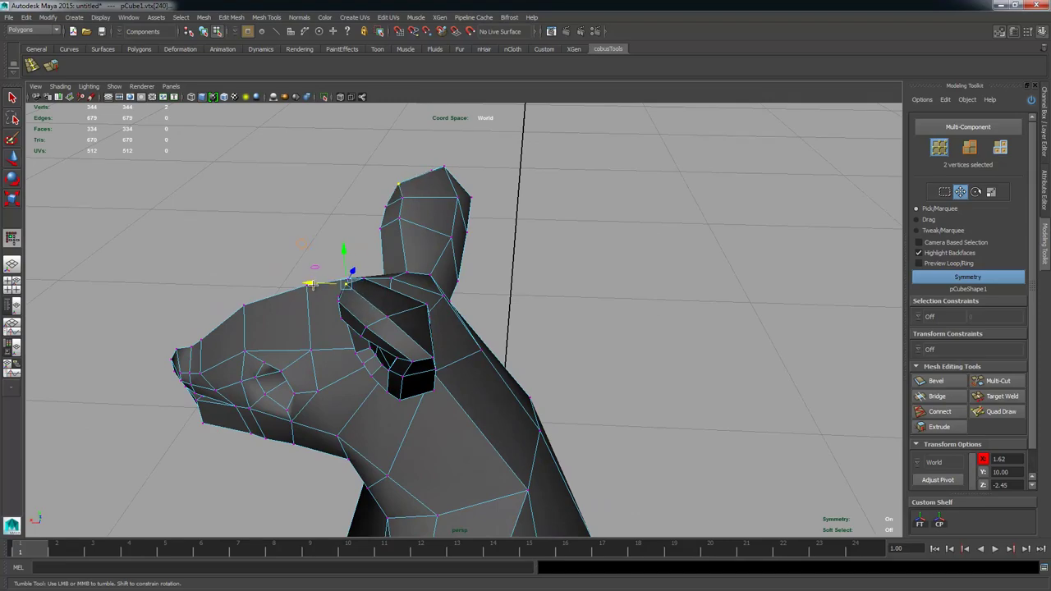
drag(343, 291, 345, 301)
Step: Examine the head, neck, arms and torso from several sides to check the overall body shape
alt+drag(345, 300, 485, 271)
alt+middle_drag(493, 410, 498, 333)
alt+right_drag(498, 333, 370, 394)
alt+middle_drag(369, 395, 344, 294)
alt+drag(345, 294, 405, 310)
alt+middle_drag(435, 289, 440, 234)
mouse_move(439, 234)
alt+mouse_down()
mouse_move(244, 342)
mouse_move(325, 339)
mouse_move(442, 229)
alt+mouse_up()
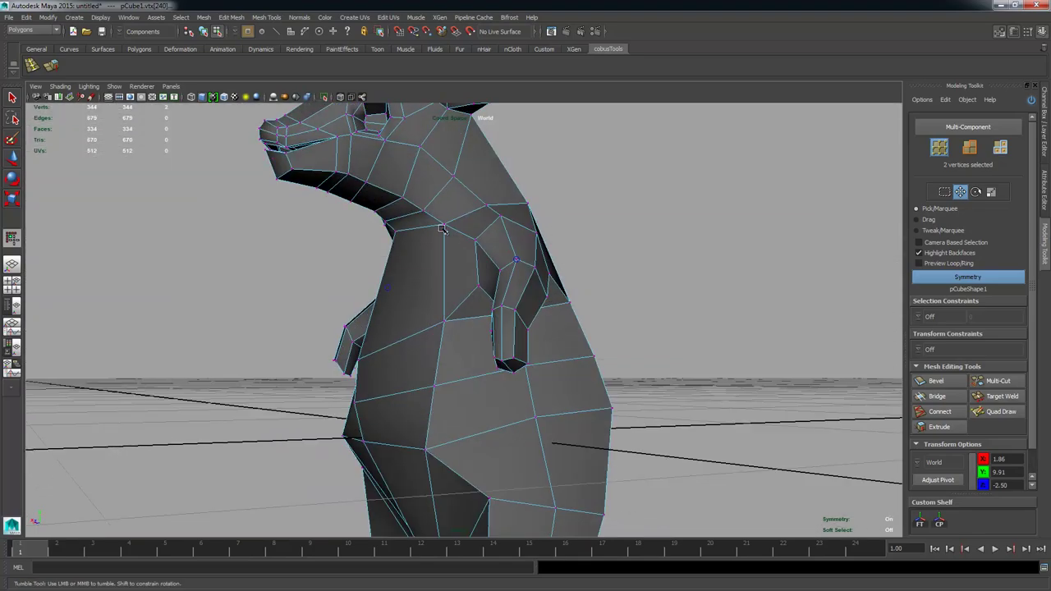
alt+drag(374, 227, 285, 336)
alt+middle_drag(284, 336, 294, 353)
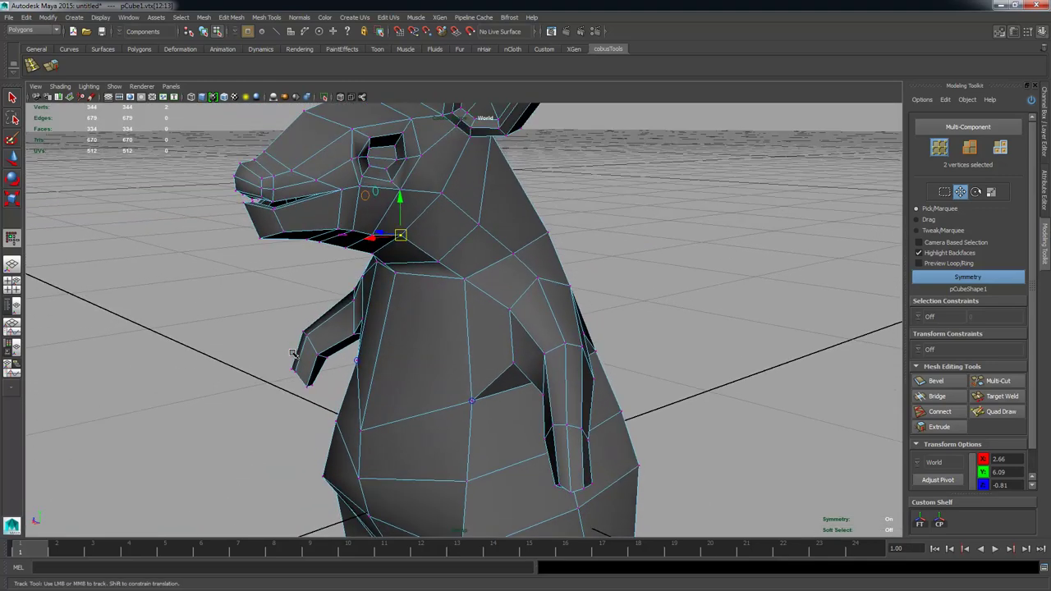